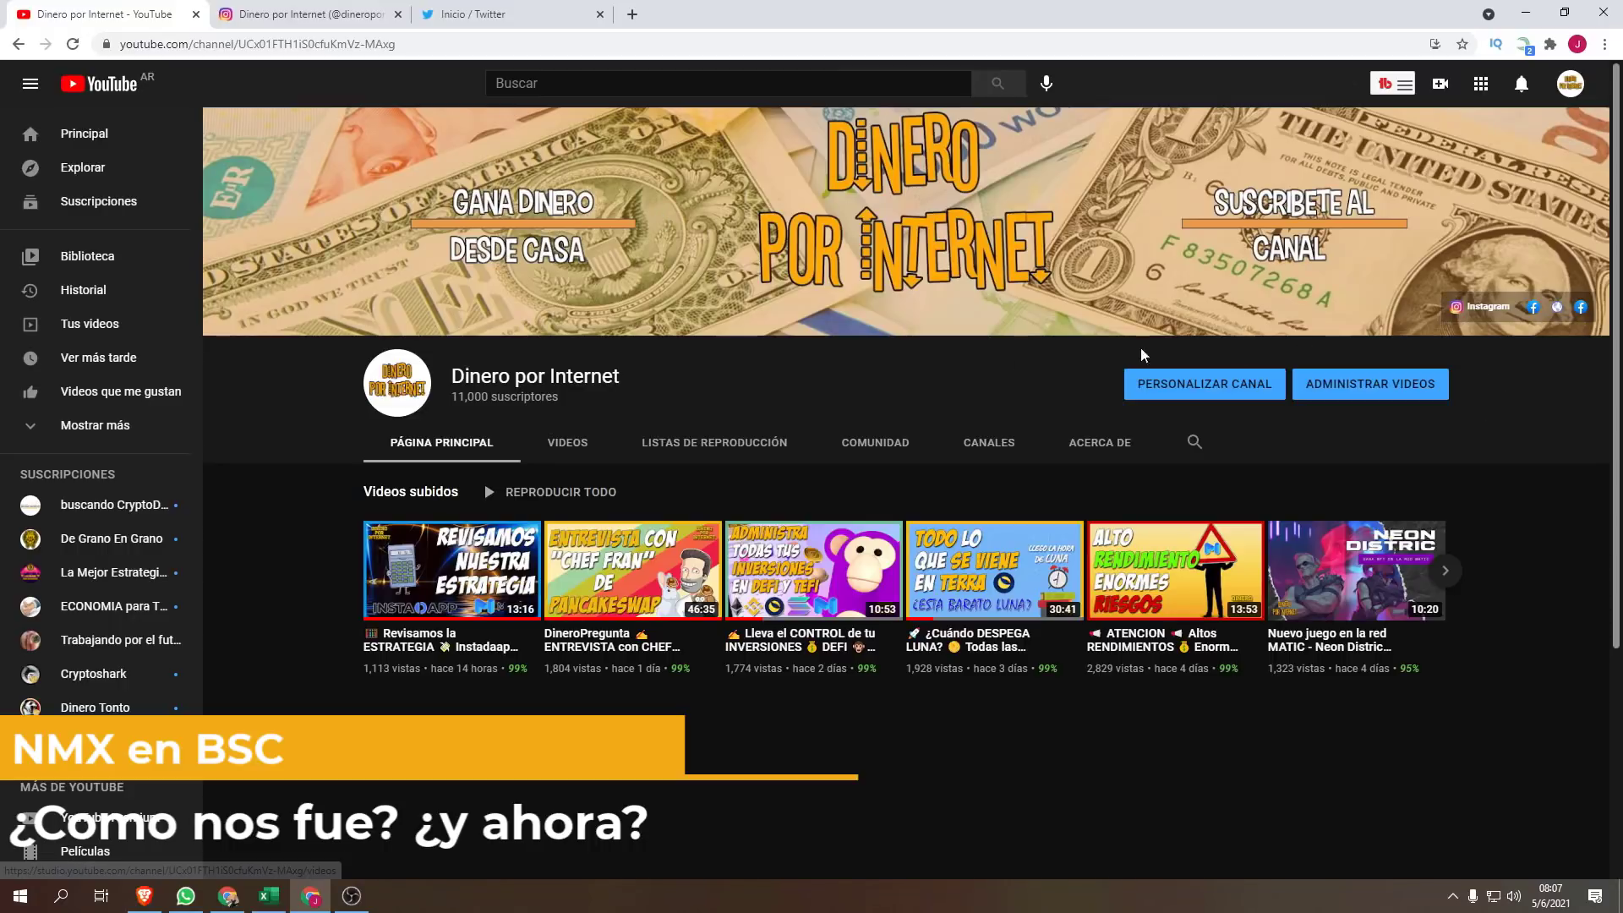
Step: Open the Dinero por Internet channel's list of uploaded videos and look through the older uploads
{"action": "left_click", "coordinate": [581, 442]}
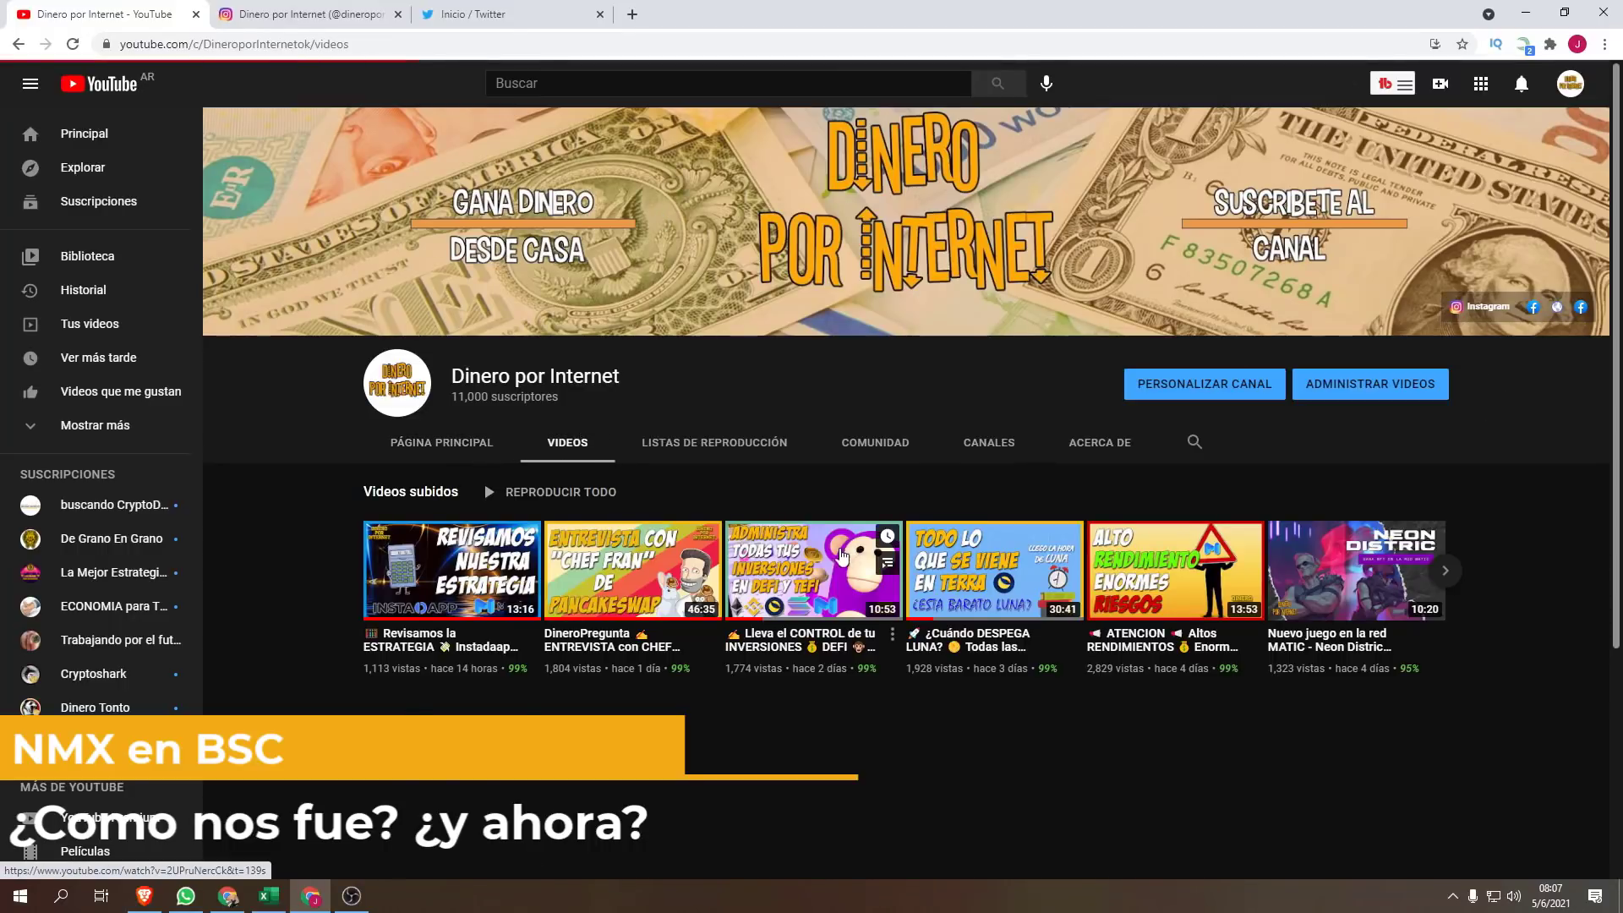
{"action": "scroll", "coordinate": [786, 504], "scroll_direction": "down", "scroll_amount": 7}
{"action": "scroll", "coordinate": [780, 513], "scroll_direction": "down", "scroll_amount": 6}
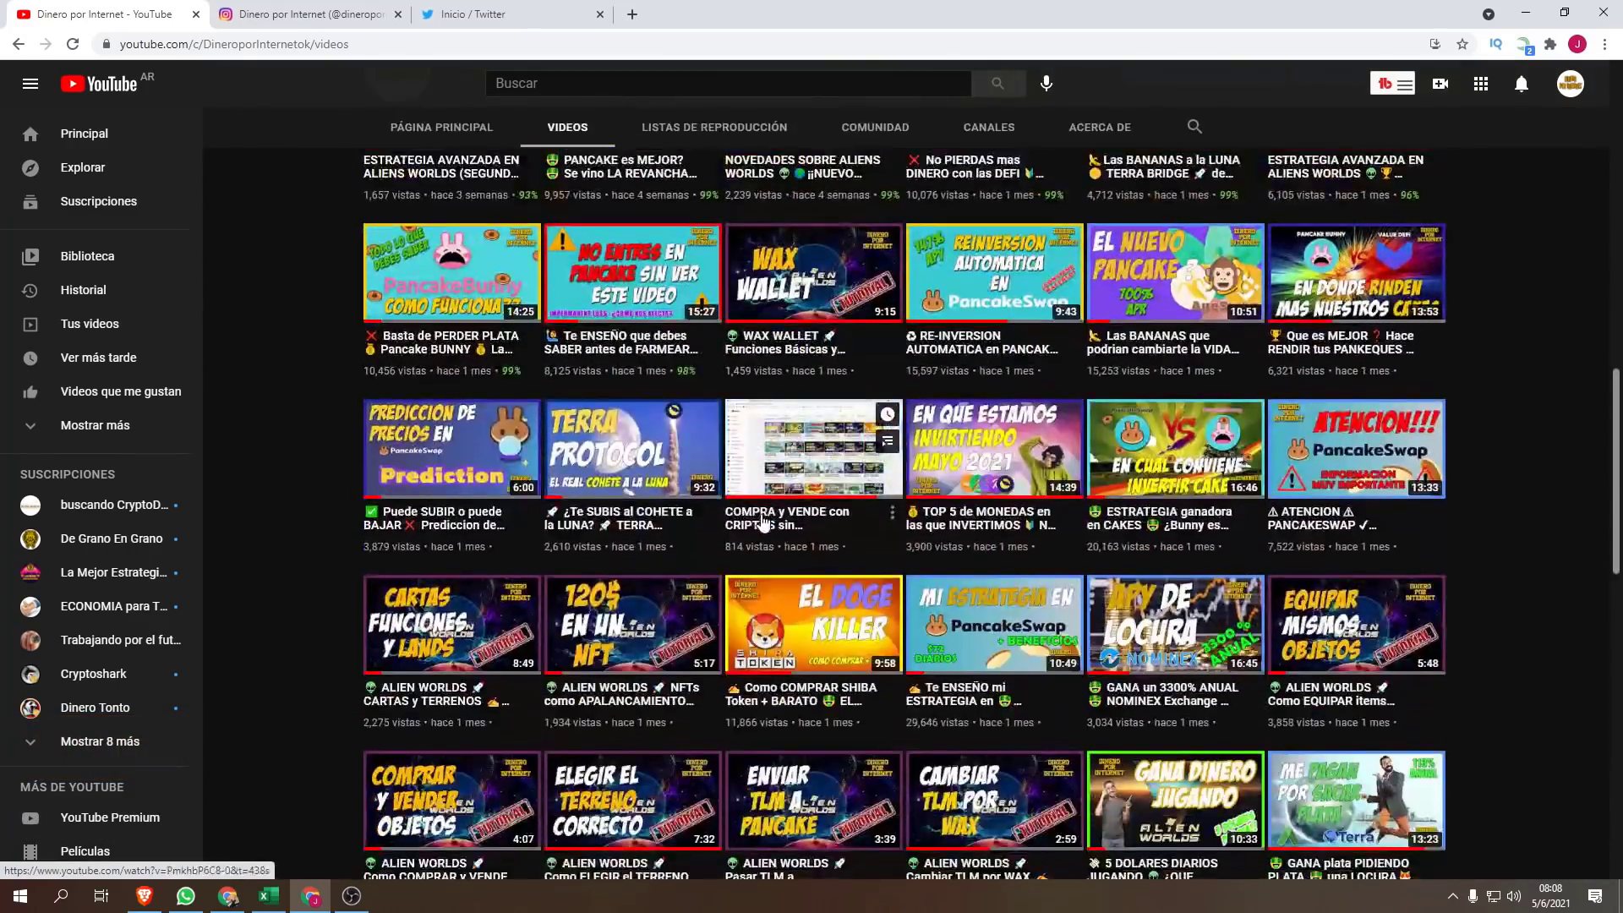
{"action": "scroll", "coordinate": [767, 519], "scroll_direction": "down", "scroll_amount": 5}
{"action": "scroll", "coordinate": [746, 535], "scroll_direction": "down", "scroll_amount": 3}
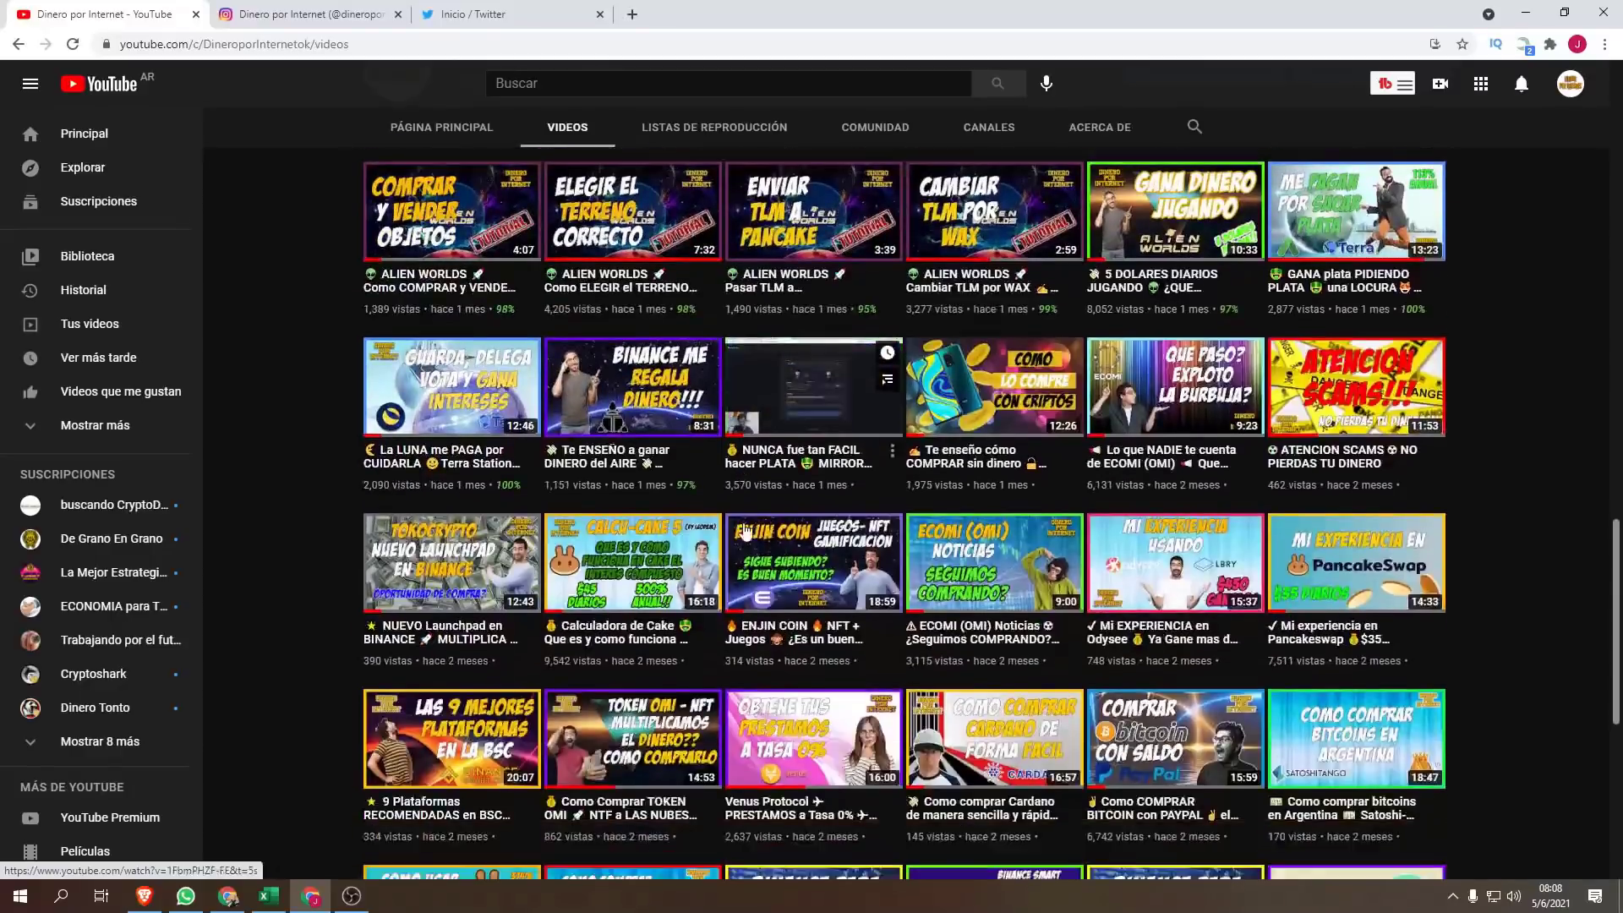
{"action": "scroll", "coordinate": [368, 507], "scroll_direction": "down", "scroll_amount": 2}
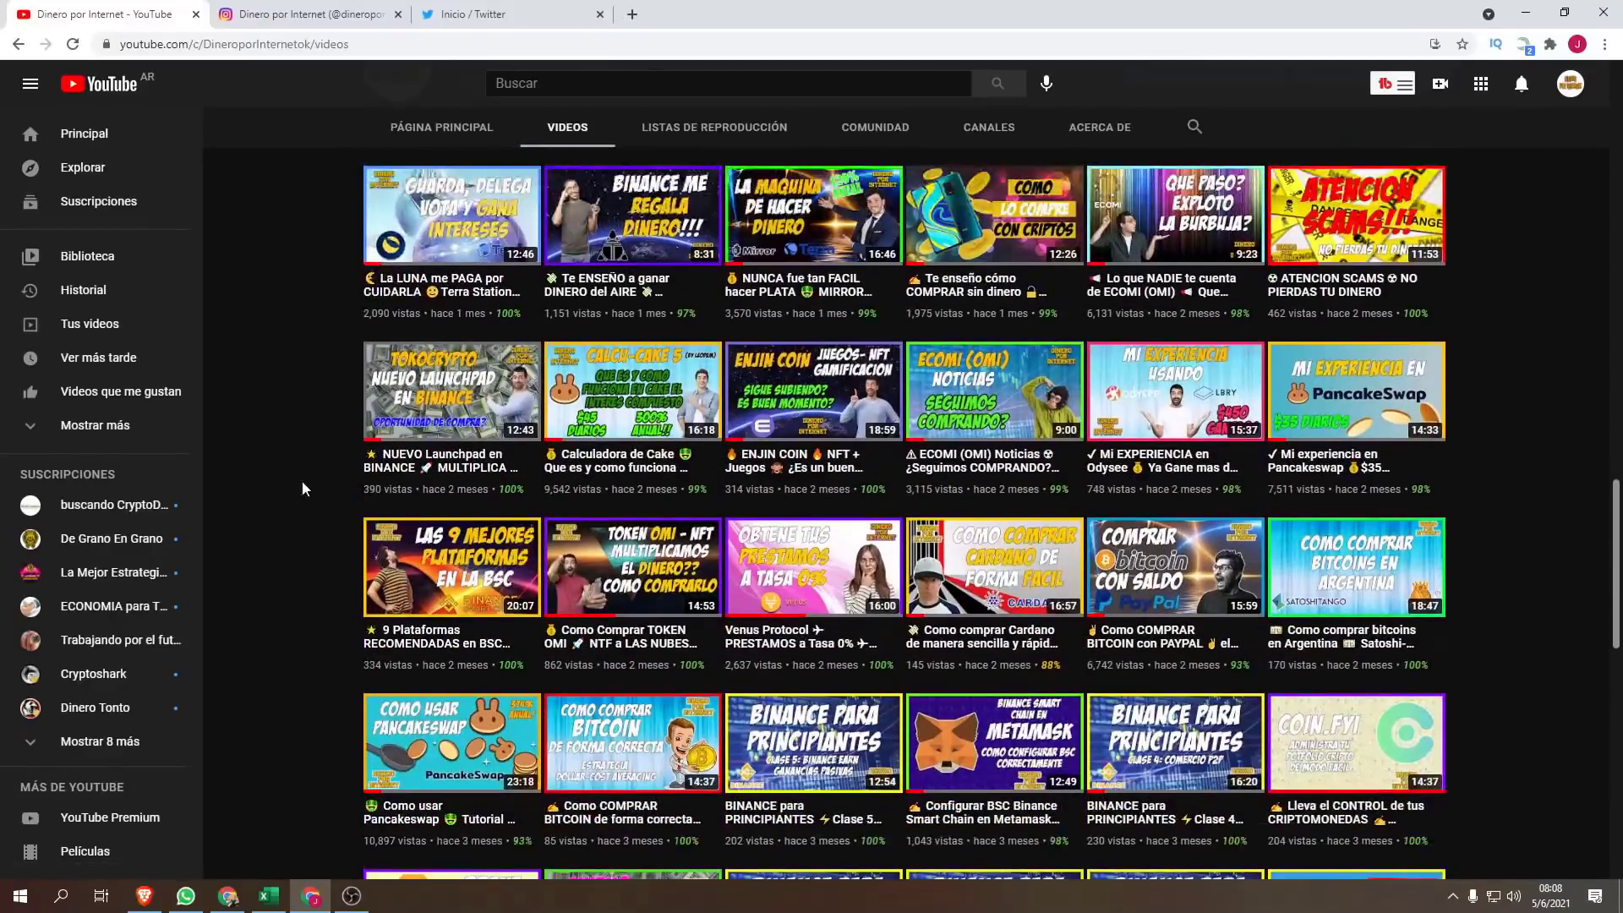
{"action": "scroll", "coordinate": [302, 480], "scroll_direction": "down", "scroll_amount": 2}
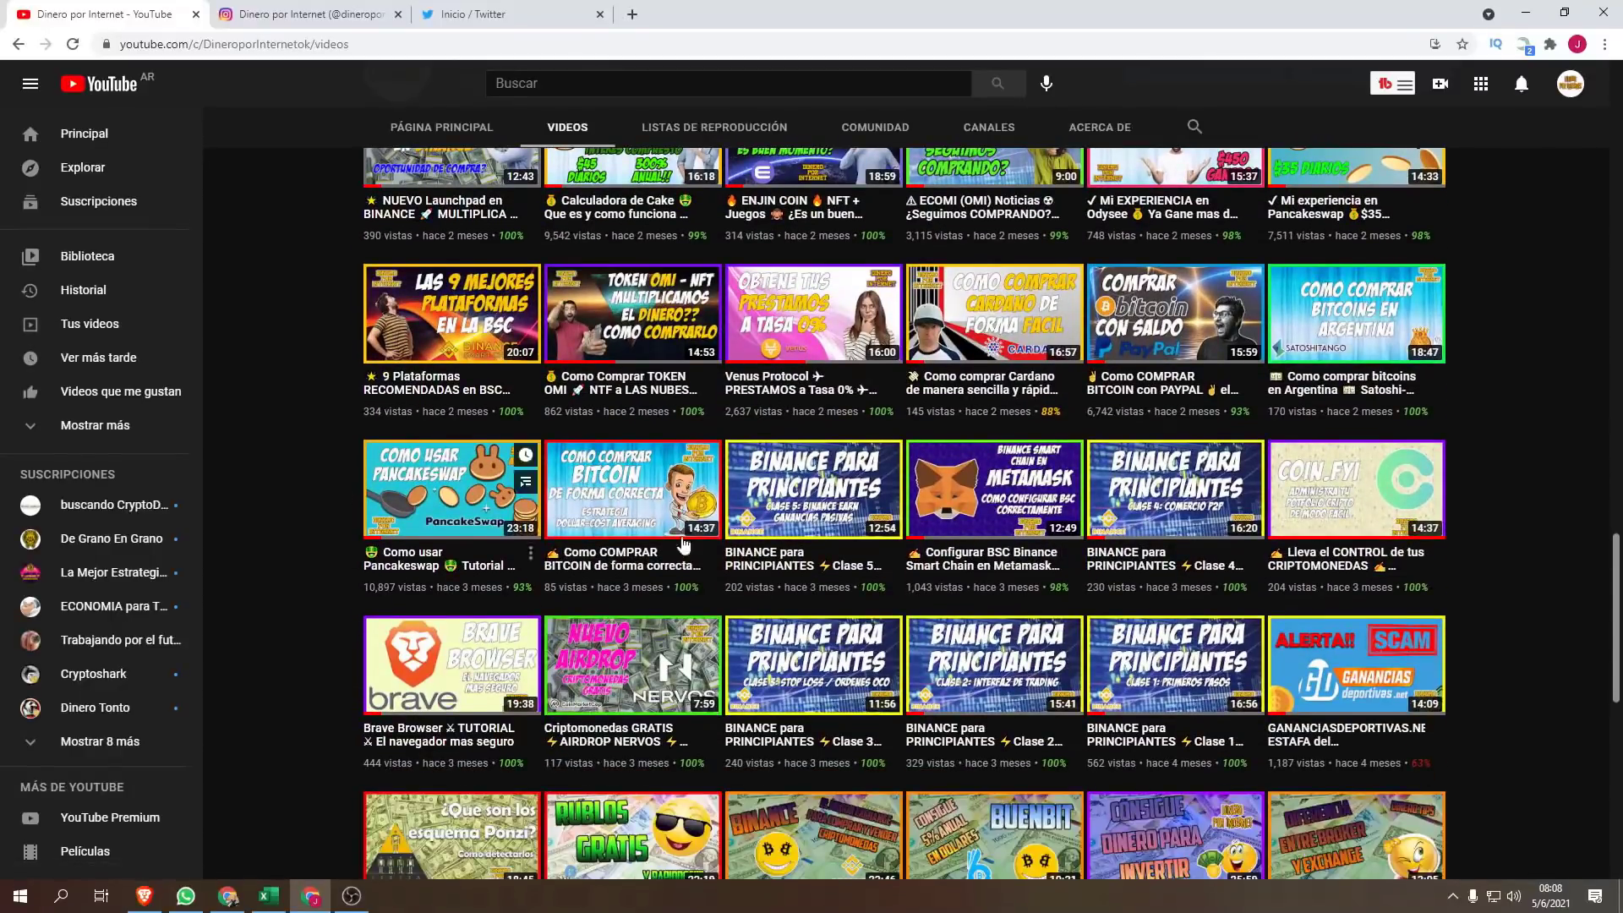
{"action": "scroll", "coordinate": [787, 538], "scroll_direction": "up", "scroll_amount": 4}
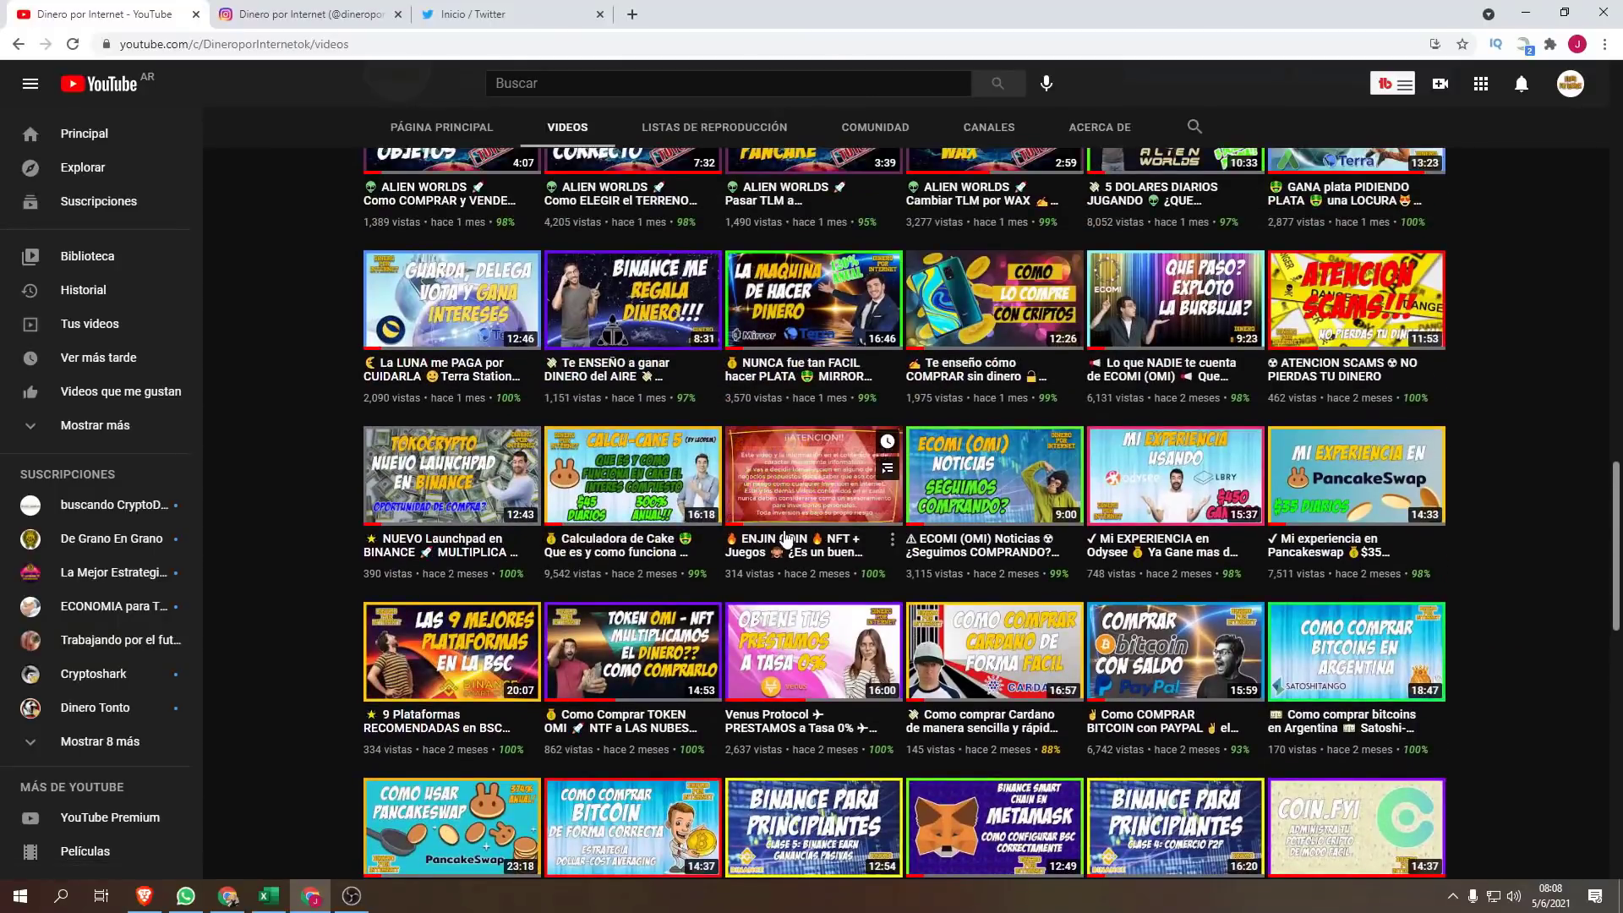
{"action": "scroll", "coordinate": [786, 539], "scroll_direction": "up", "scroll_amount": 2}
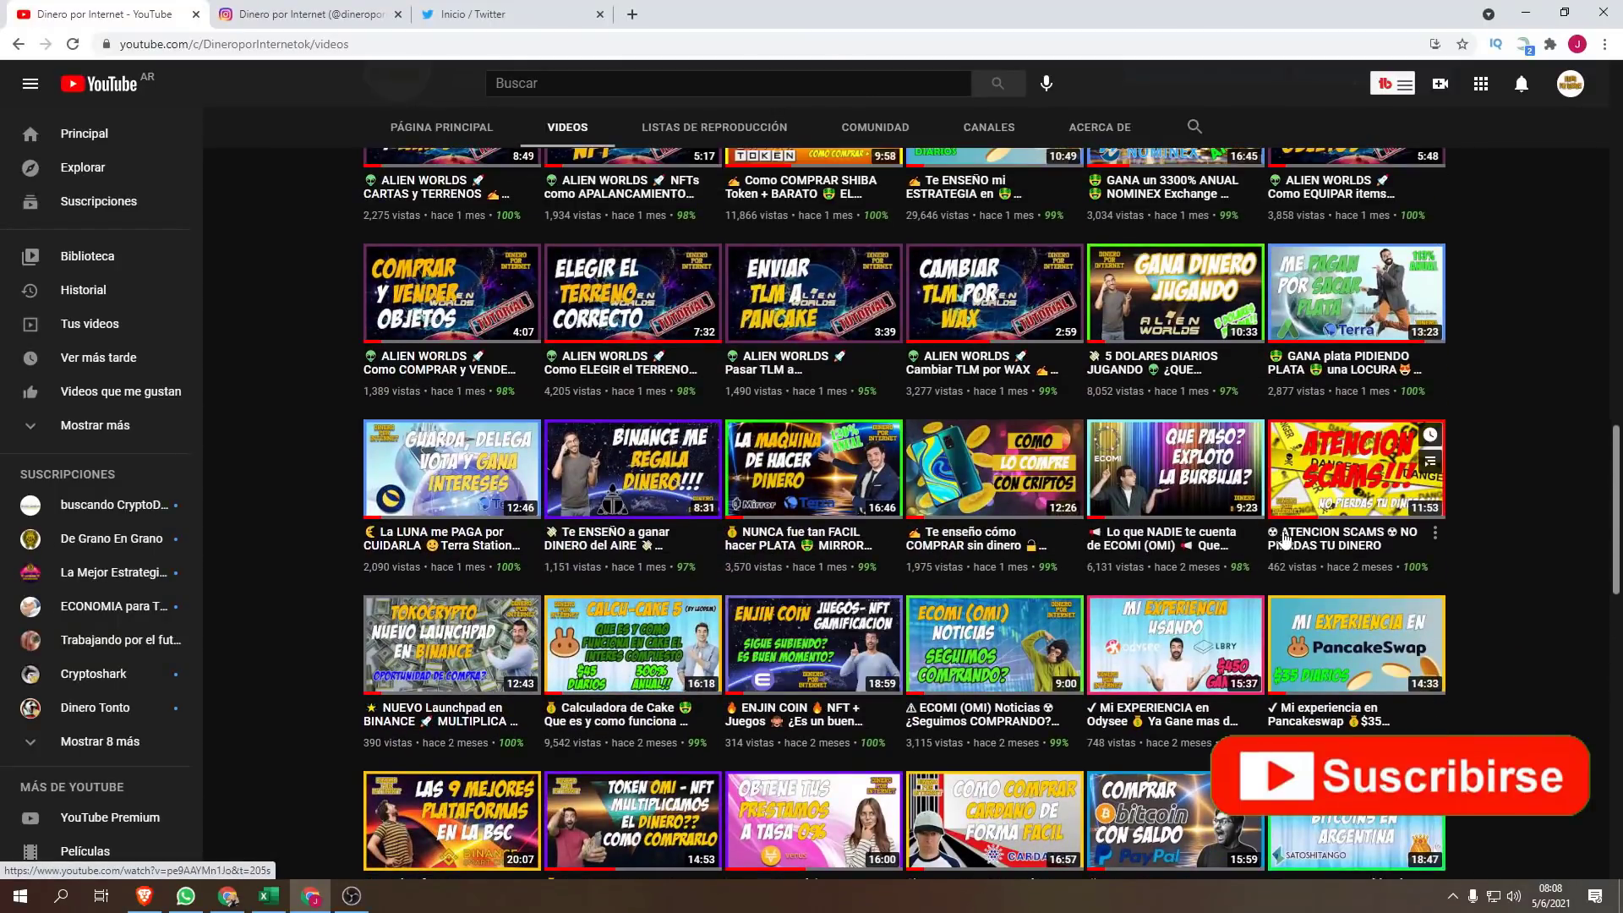
{"action": "scroll", "coordinate": [795, 498], "scroll_direction": "down", "scroll_amount": 7}
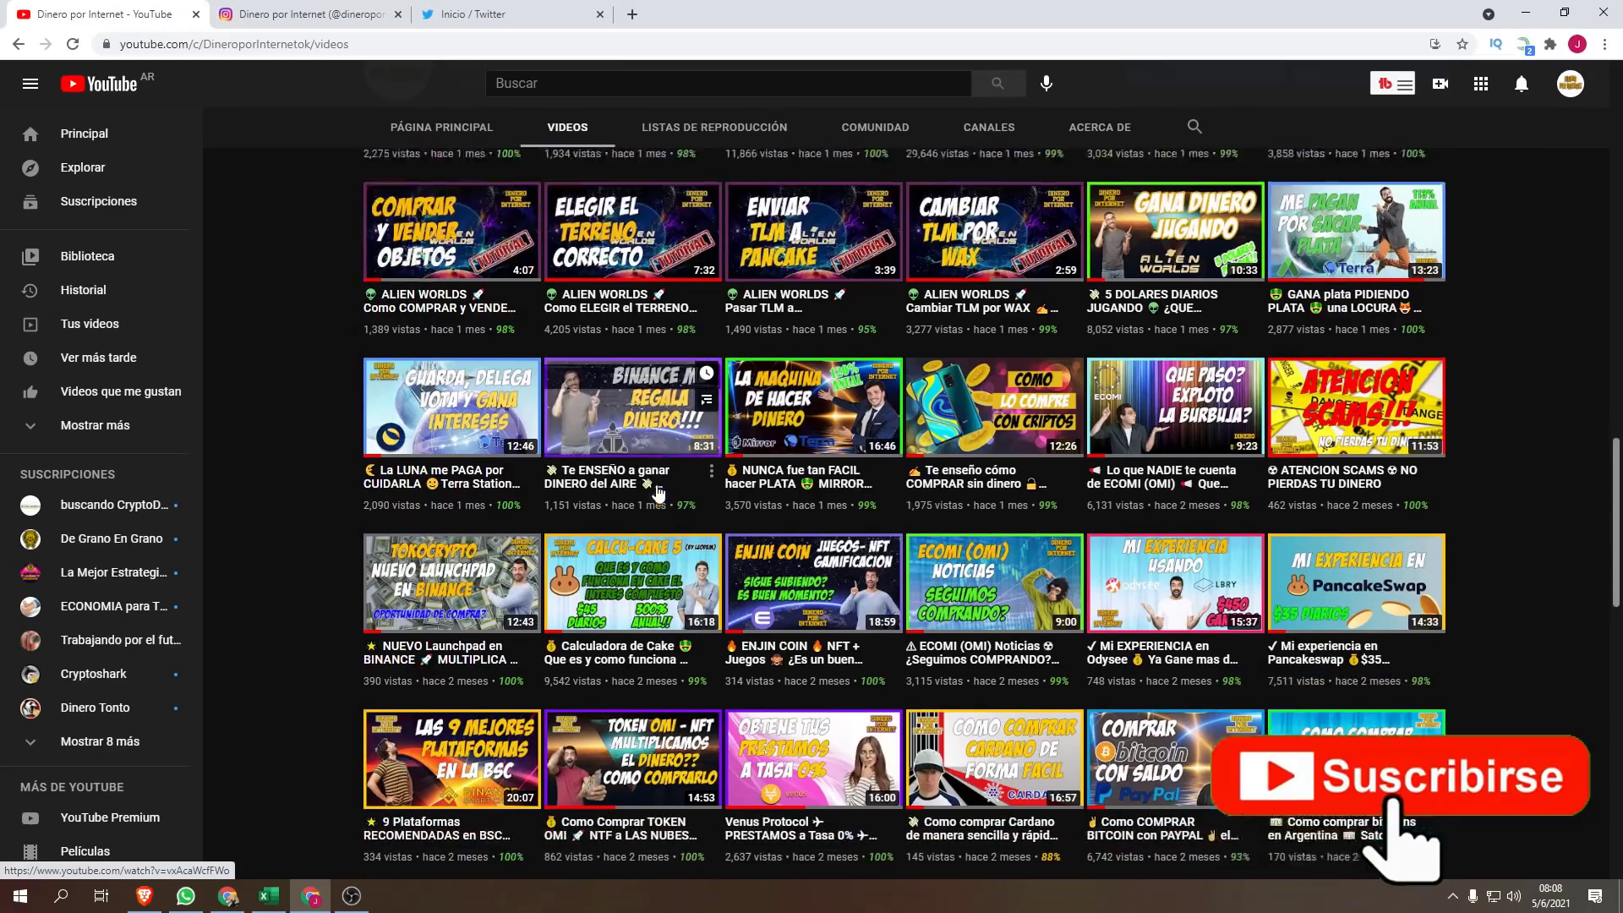
{"action": "scroll", "coordinate": [623, 483], "scroll_direction": "down", "scroll_amount": 3}
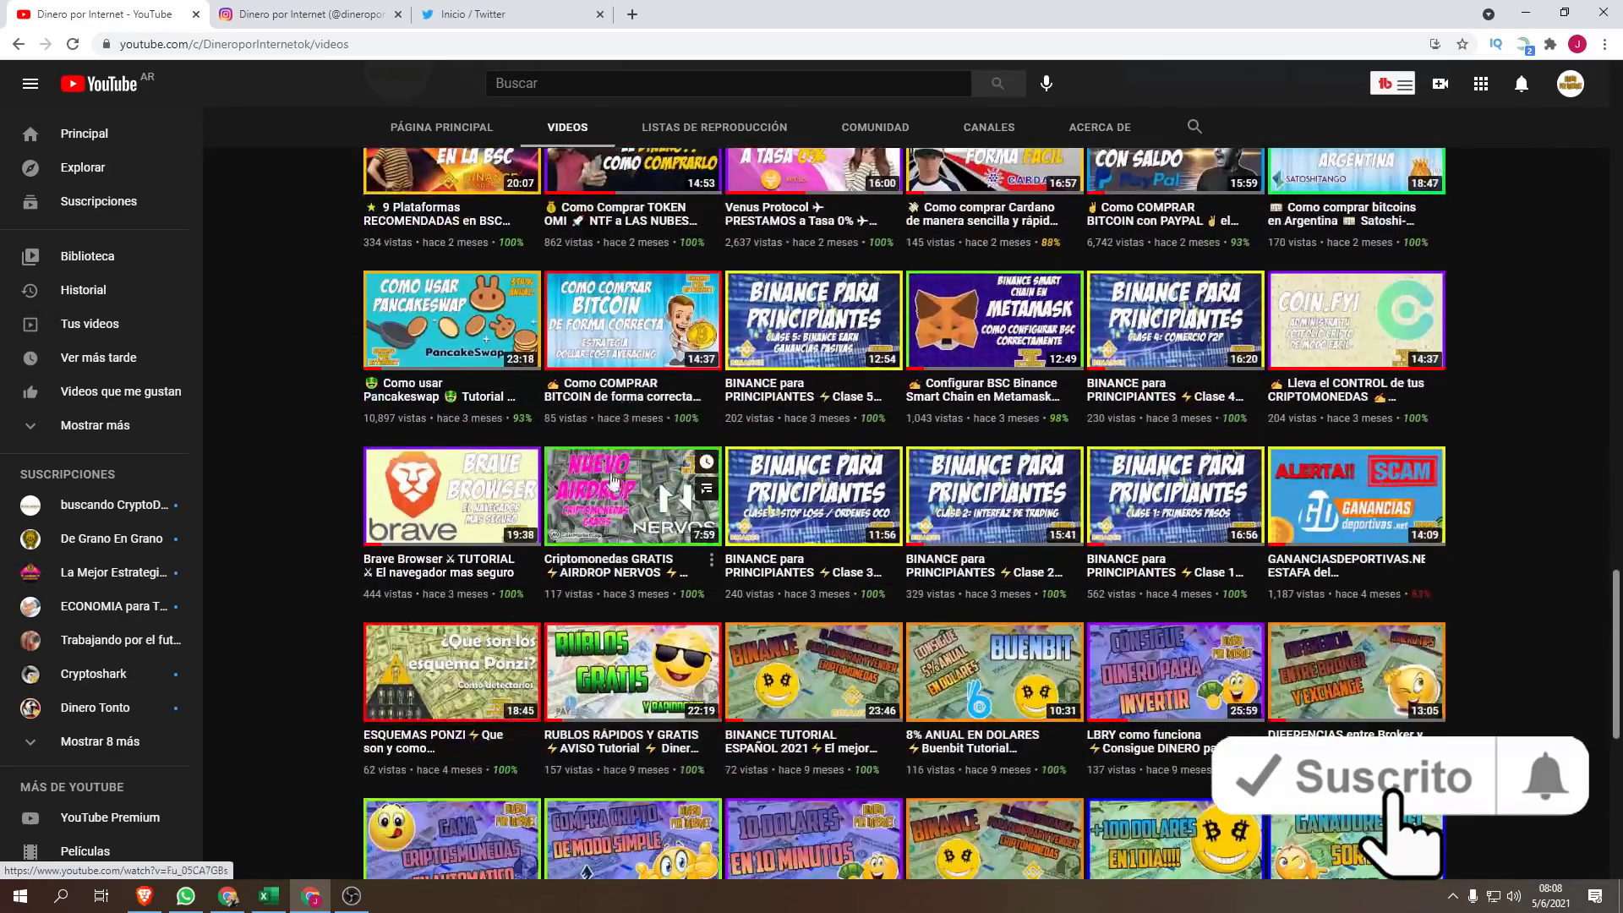
{"action": "scroll", "coordinate": [446, 440], "scroll_direction": "up", "scroll_amount": 4}
{"action": "scroll", "coordinate": [446, 439], "scroll_direction": "up", "scroll_amount": 4}
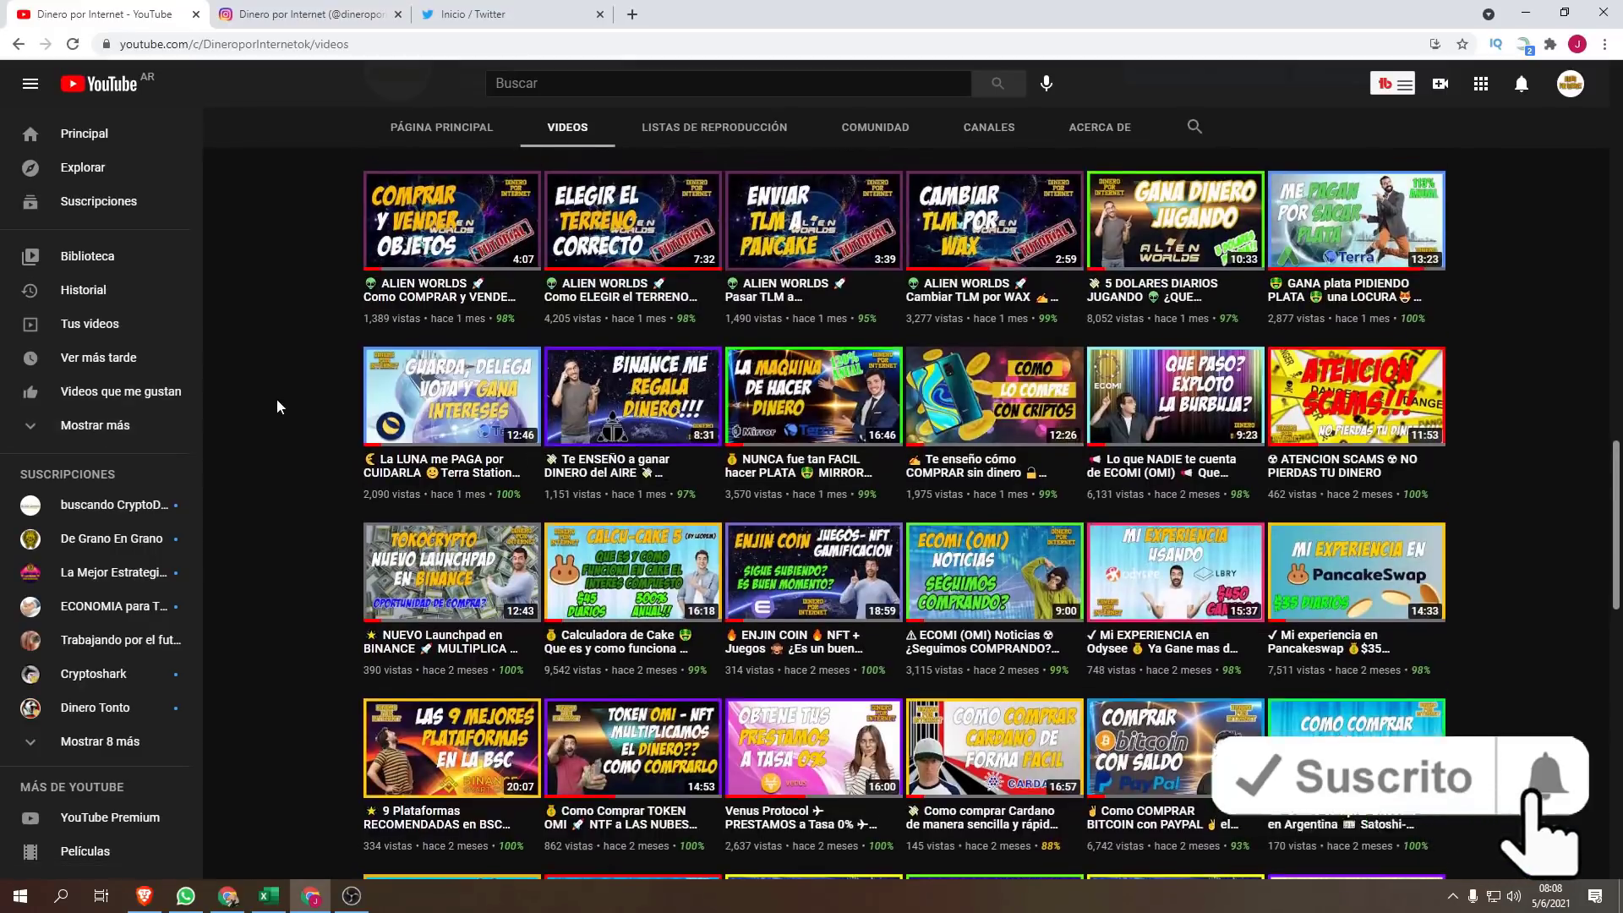
{"action": "scroll", "coordinate": [280, 402], "scroll_direction": "up", "scroll_amount": 4}
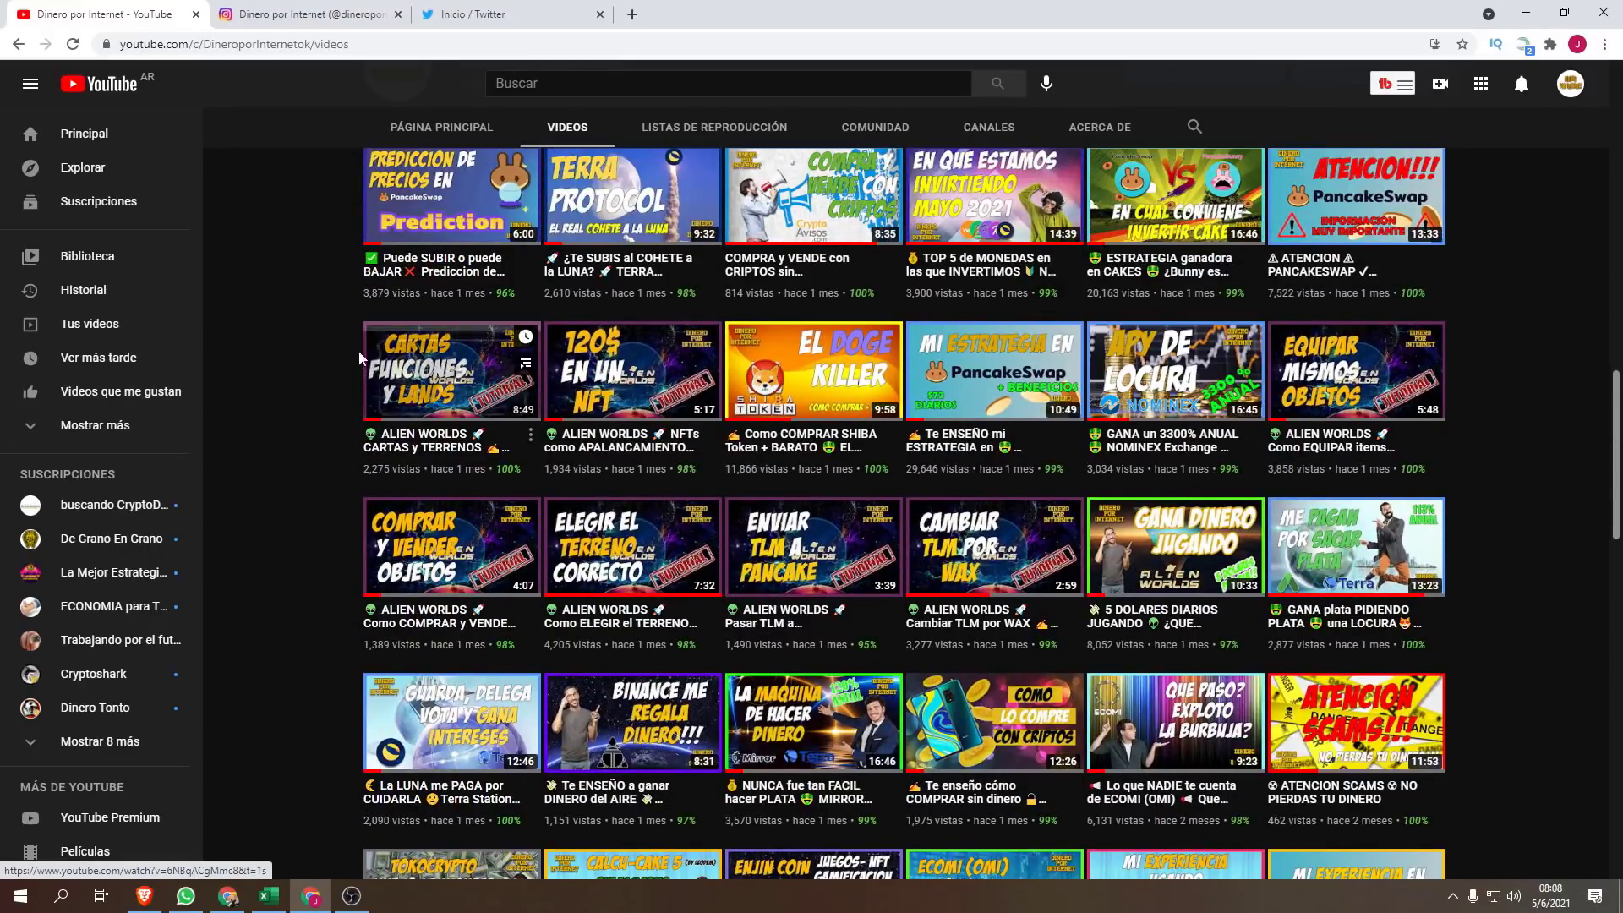
{"action": "scroll", "coordinate": [291, 330], "scroll_direction": "up", "scroll_amount": 10}
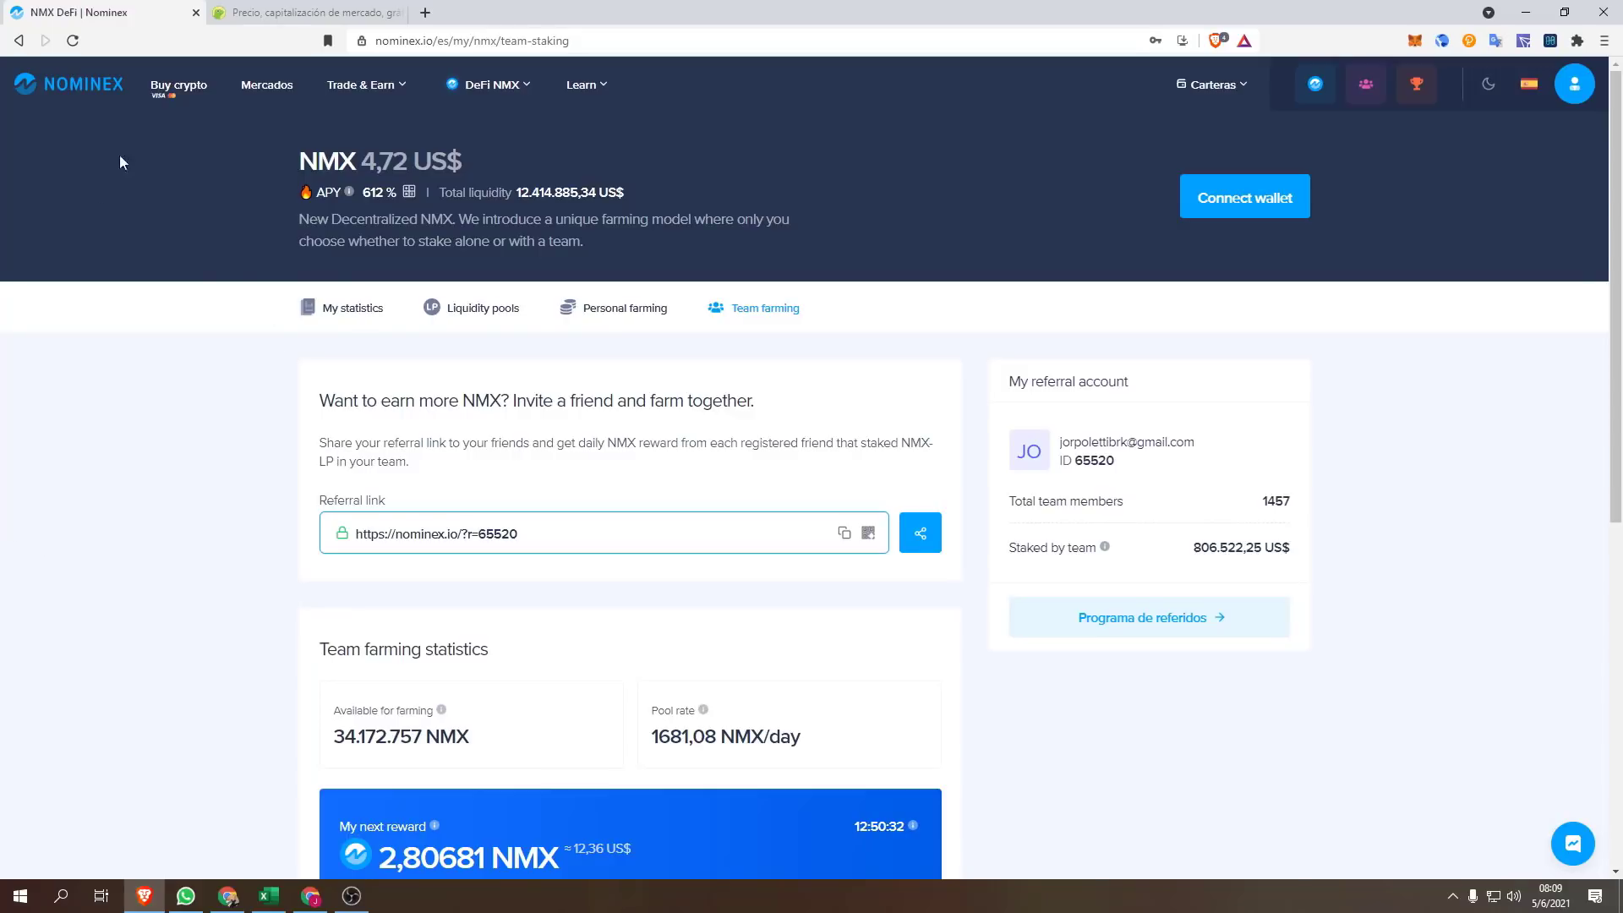
Step: Look over the Nominex cryptocurrency markets list and open the exchange's BNB/USDT spot trading page
{"action": "mouse_move", "coordinate": [357, 84]}
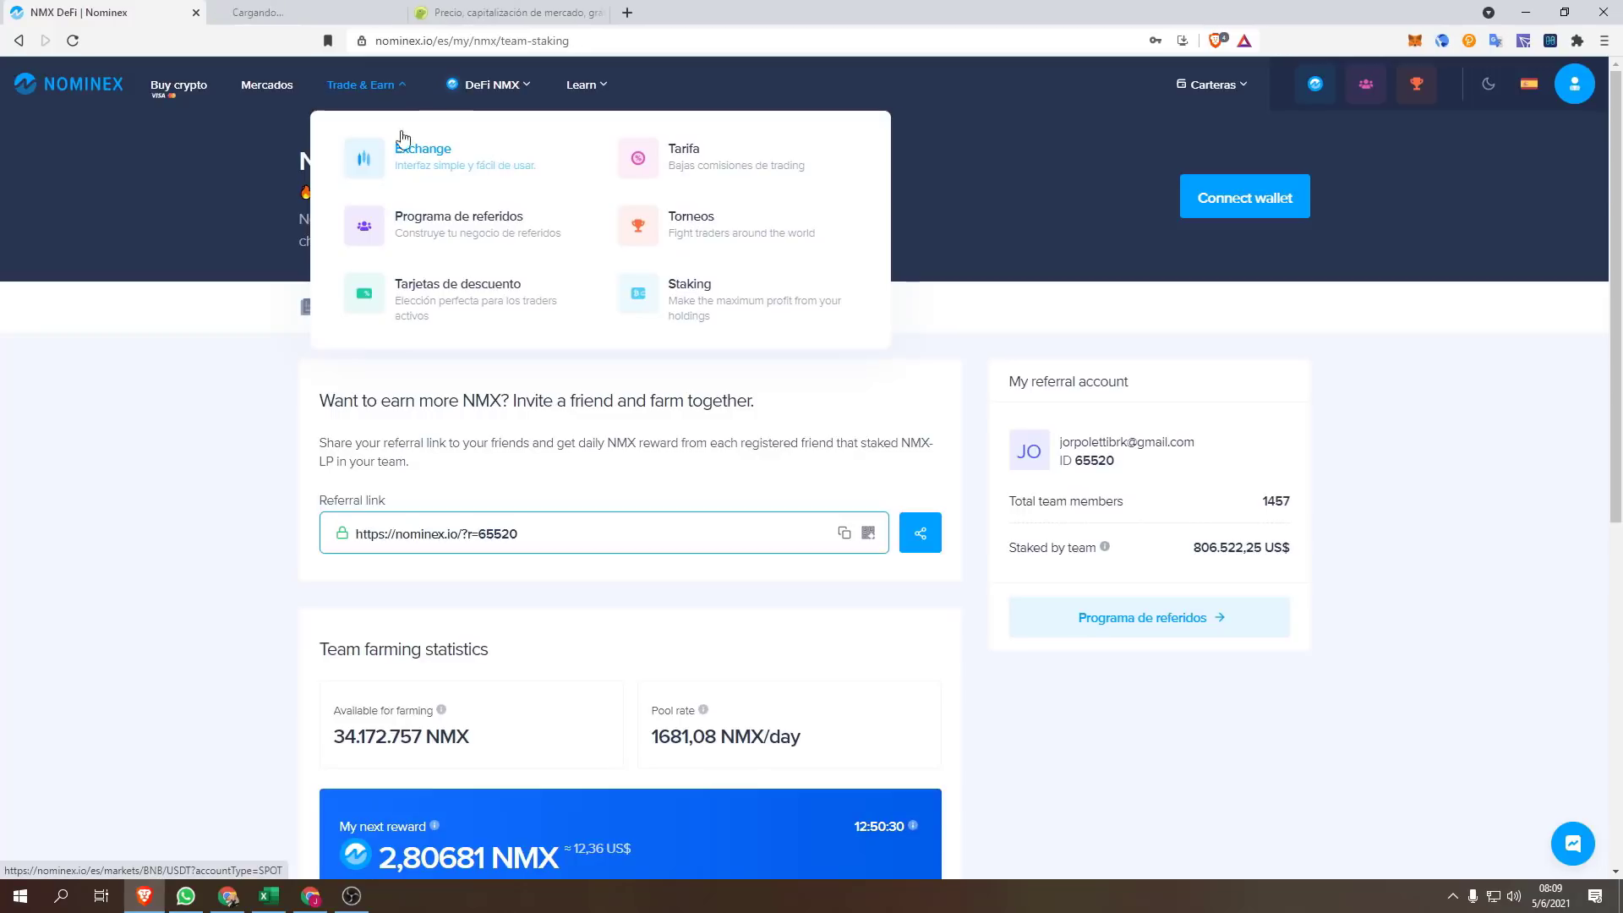
{"action": "left_click", "coordinate": [410, 146]}
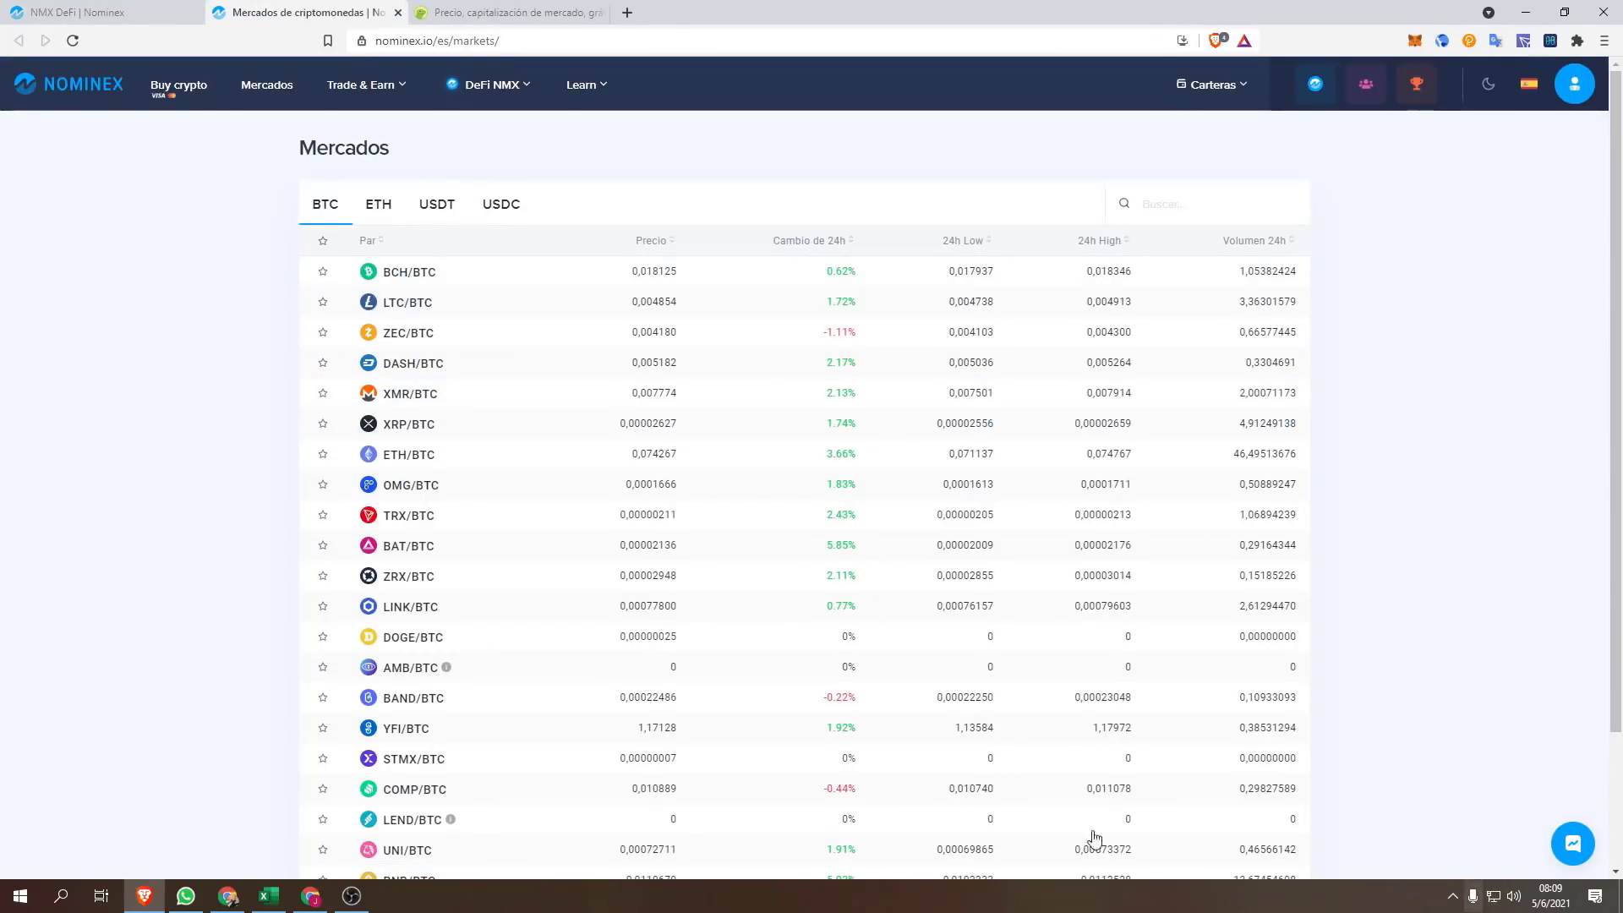
{"action": "scroll", "coordinate": [486, 391], "scroll_direction": "down", "scroll_amount": 2}
{"action": "scroll", "coordinate": [577, 512], "scroll_direction": "up", "scroll_amount": 2}
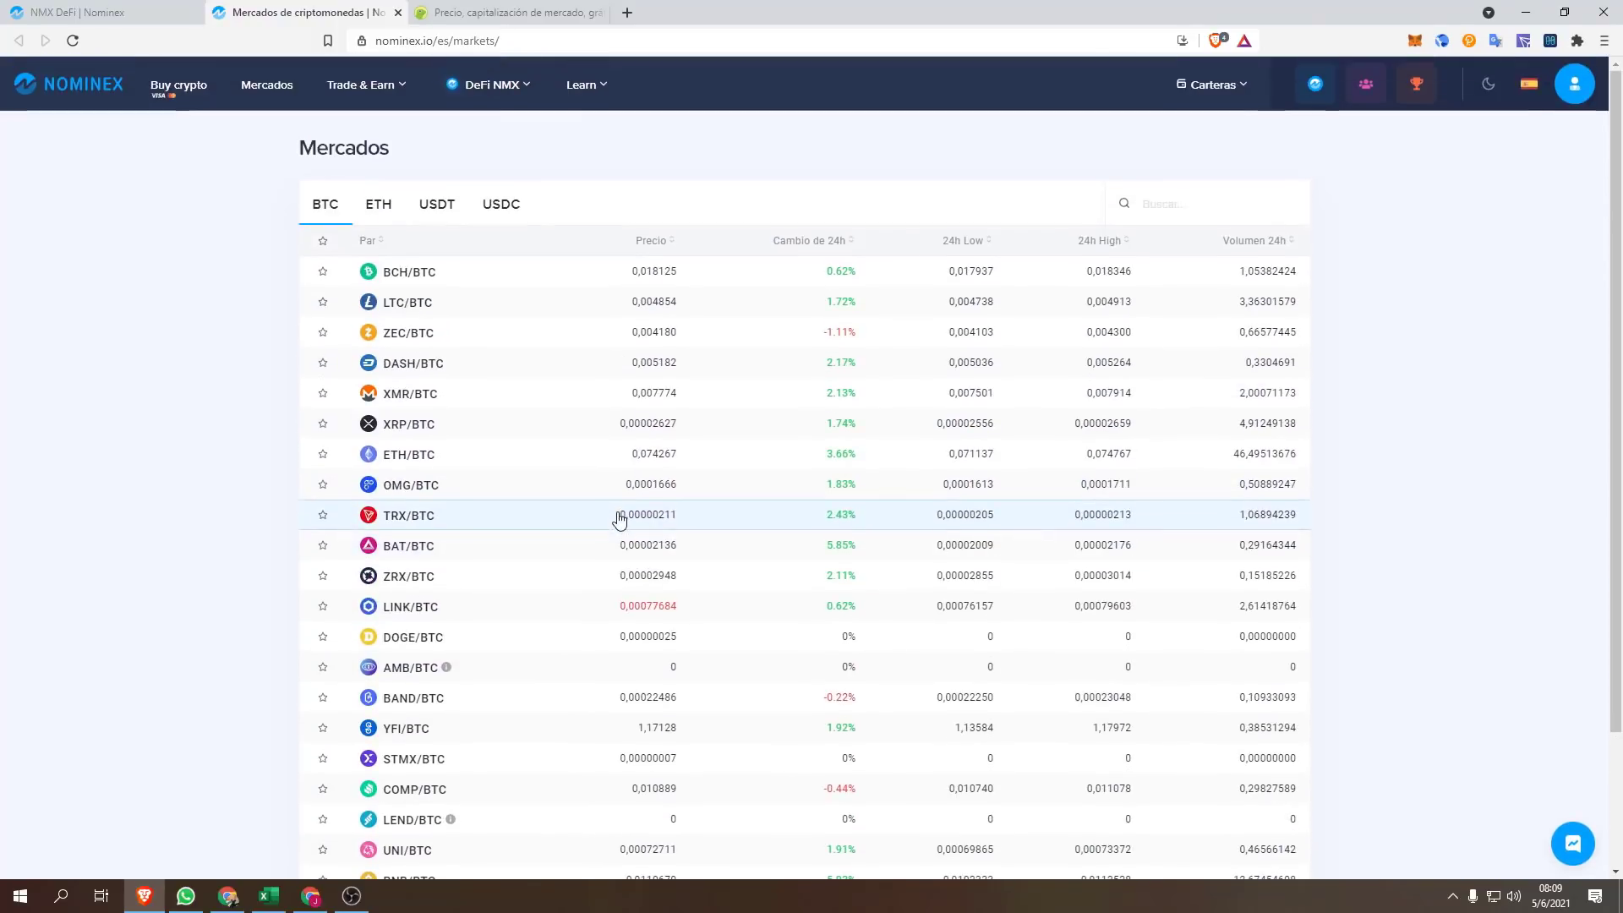
{"action": "mouse_move", "coordinate": [351, 87]}
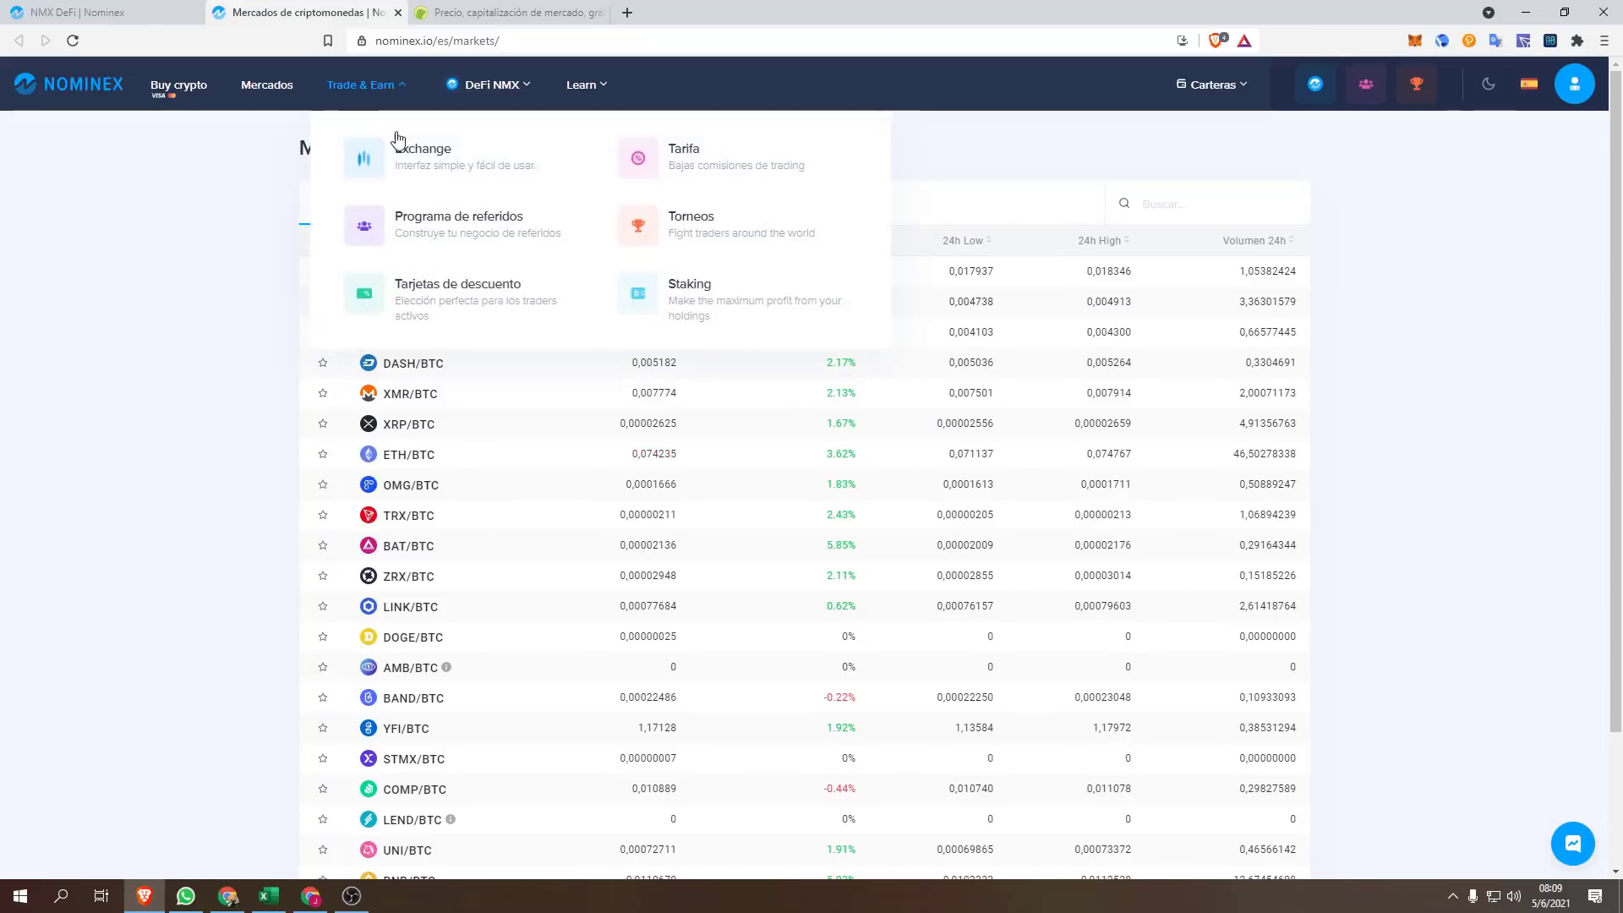
{"action": "left_click", "coordinate": [400, 167]}
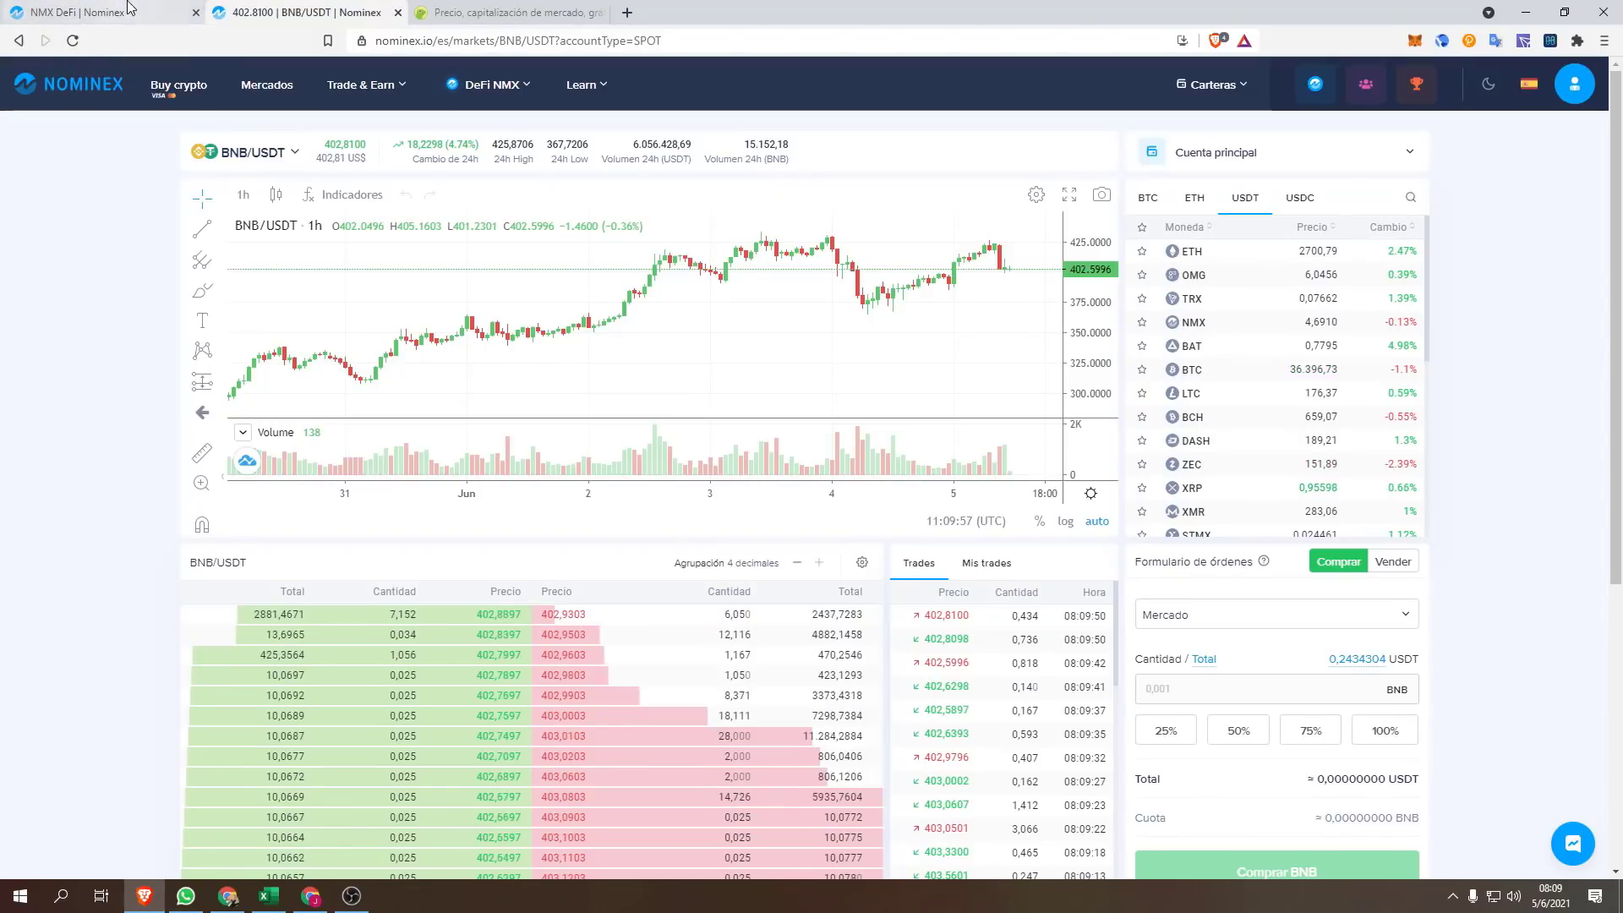
Step: Switch to the CoinGecko page for Nominex (NMX) and examine its market figures and 90-day price chart
{"action": "left_click", "coordinate": [85, 11]}
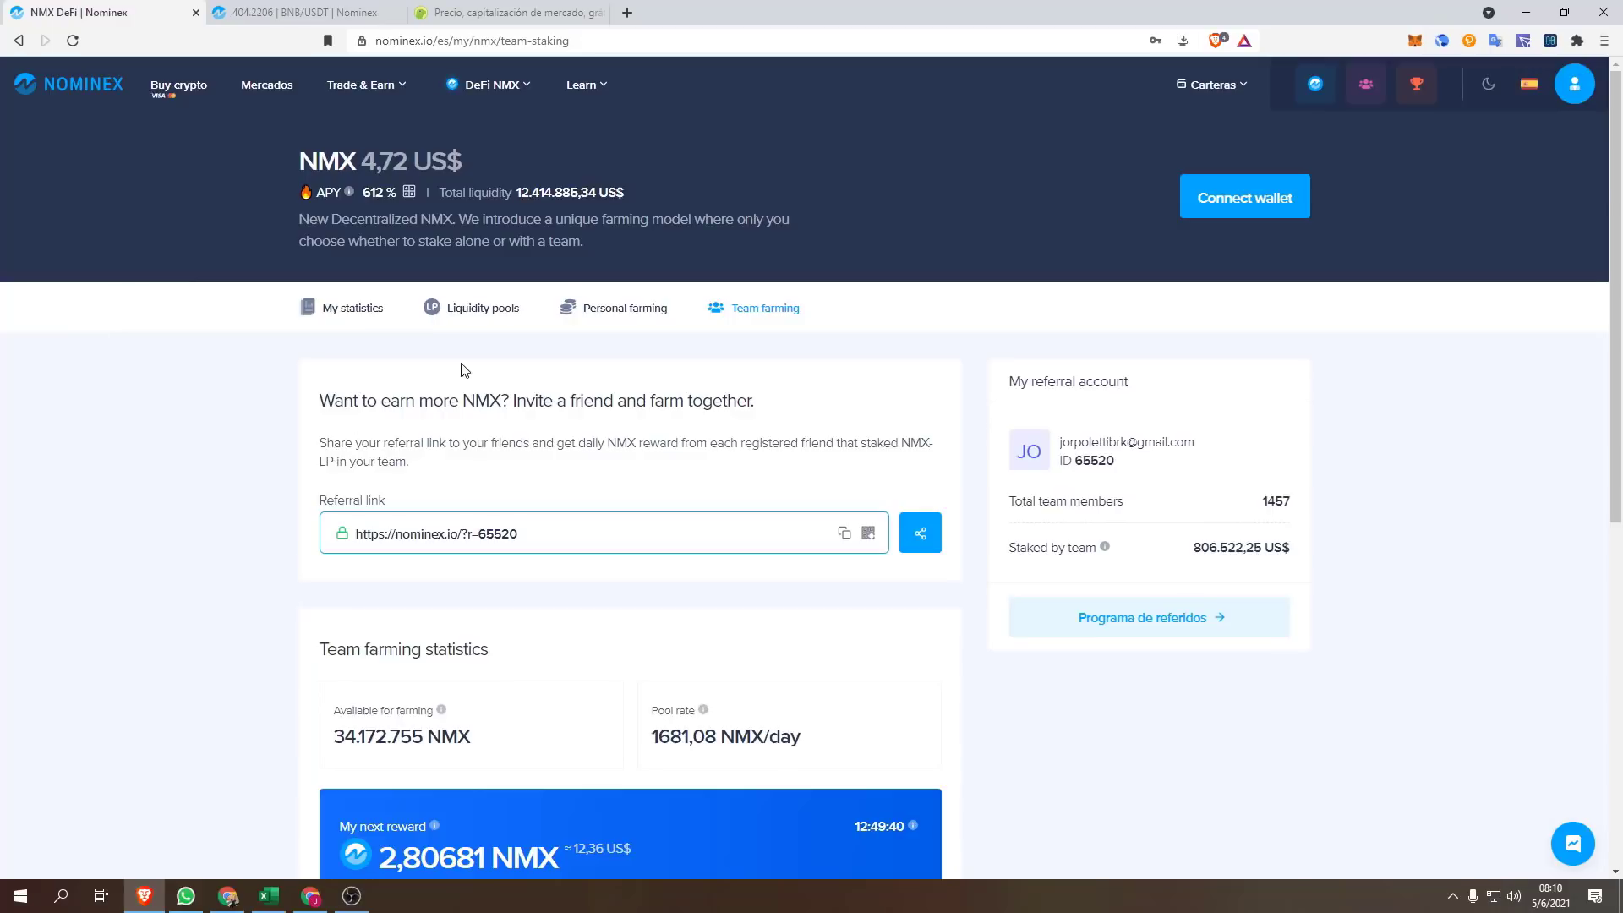
{"action": "left_click", "coordinate": [504, 8]}
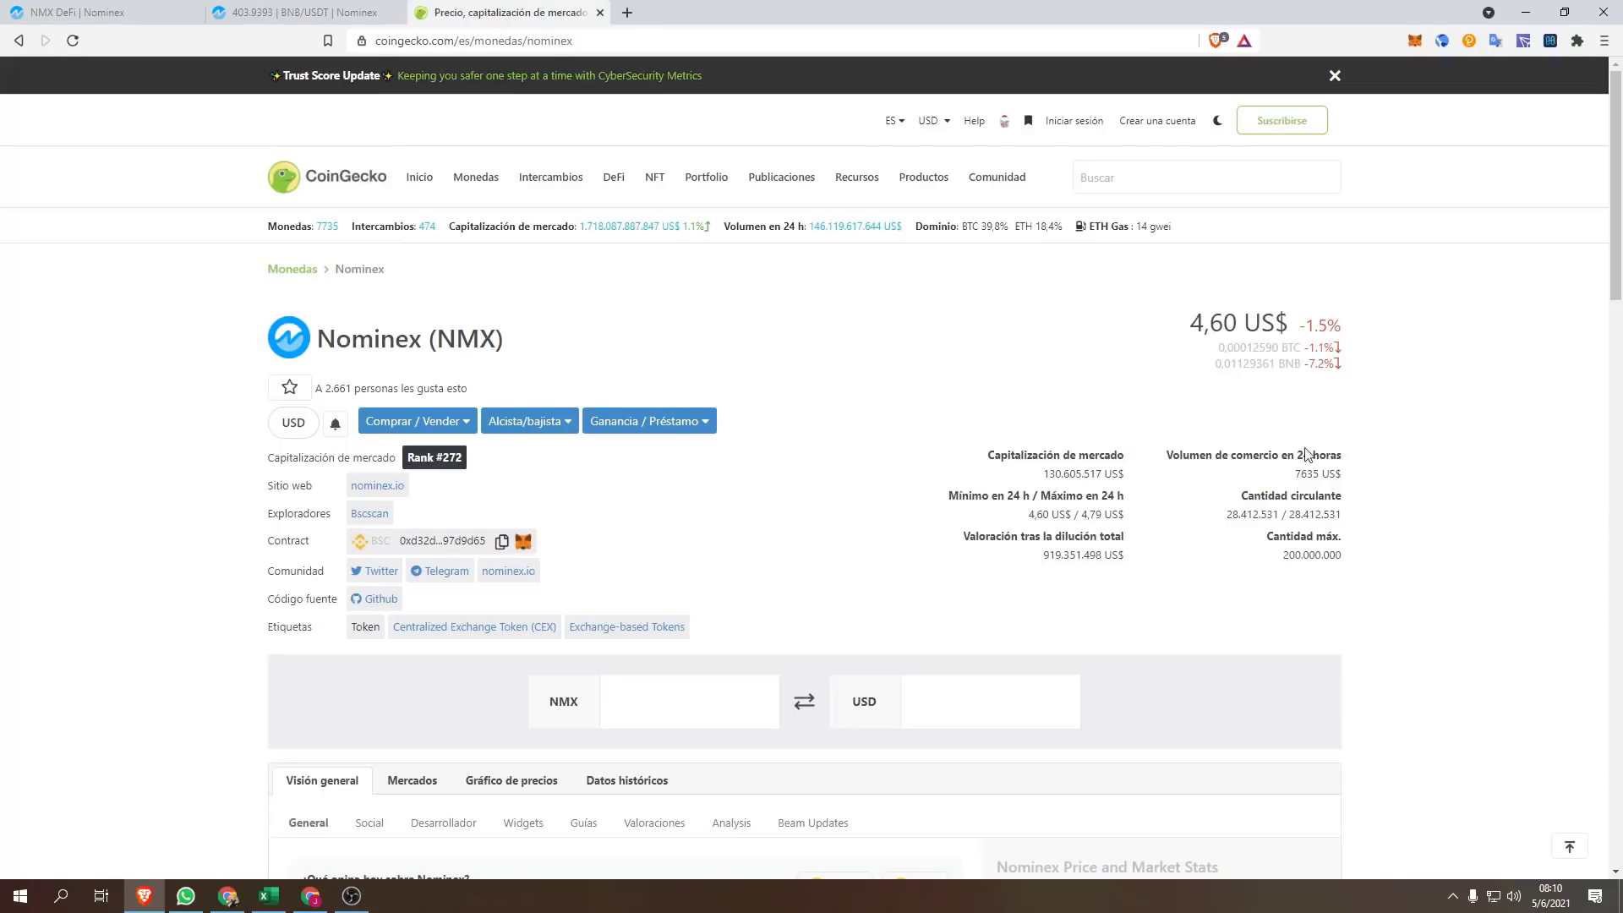
{"action": "scroll", "coordinate": [639, 330], "scroll_direction": "down", "scroll_amount": 9}
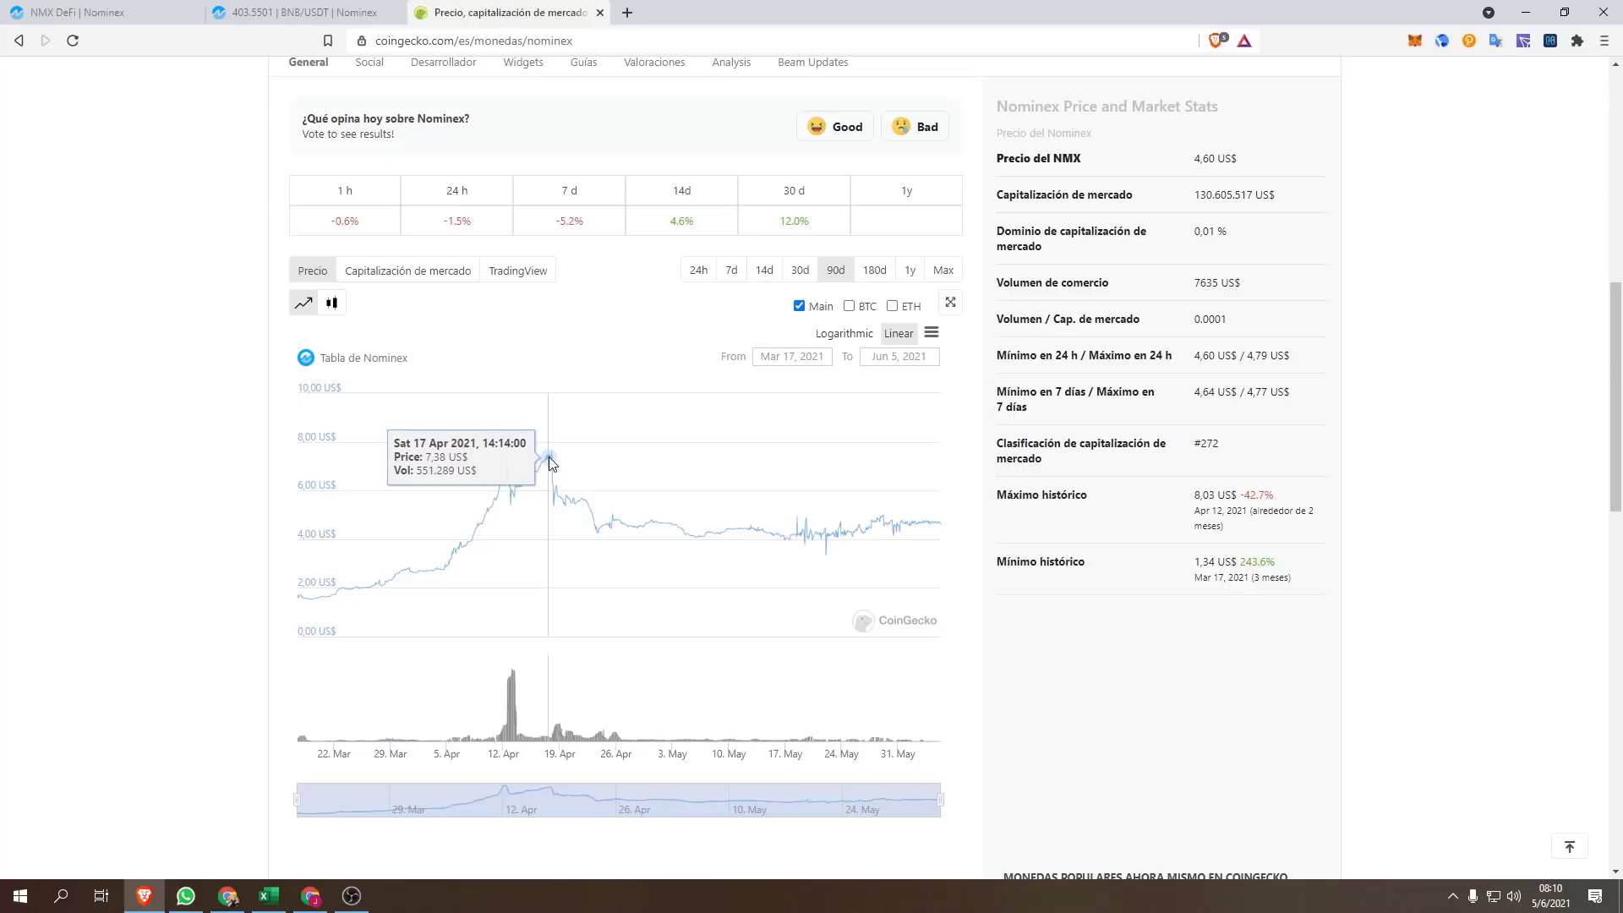
{"action": "scroll", "coordinate": [154, 444], "scroll_direction": "up", "scroll_amount": 7}
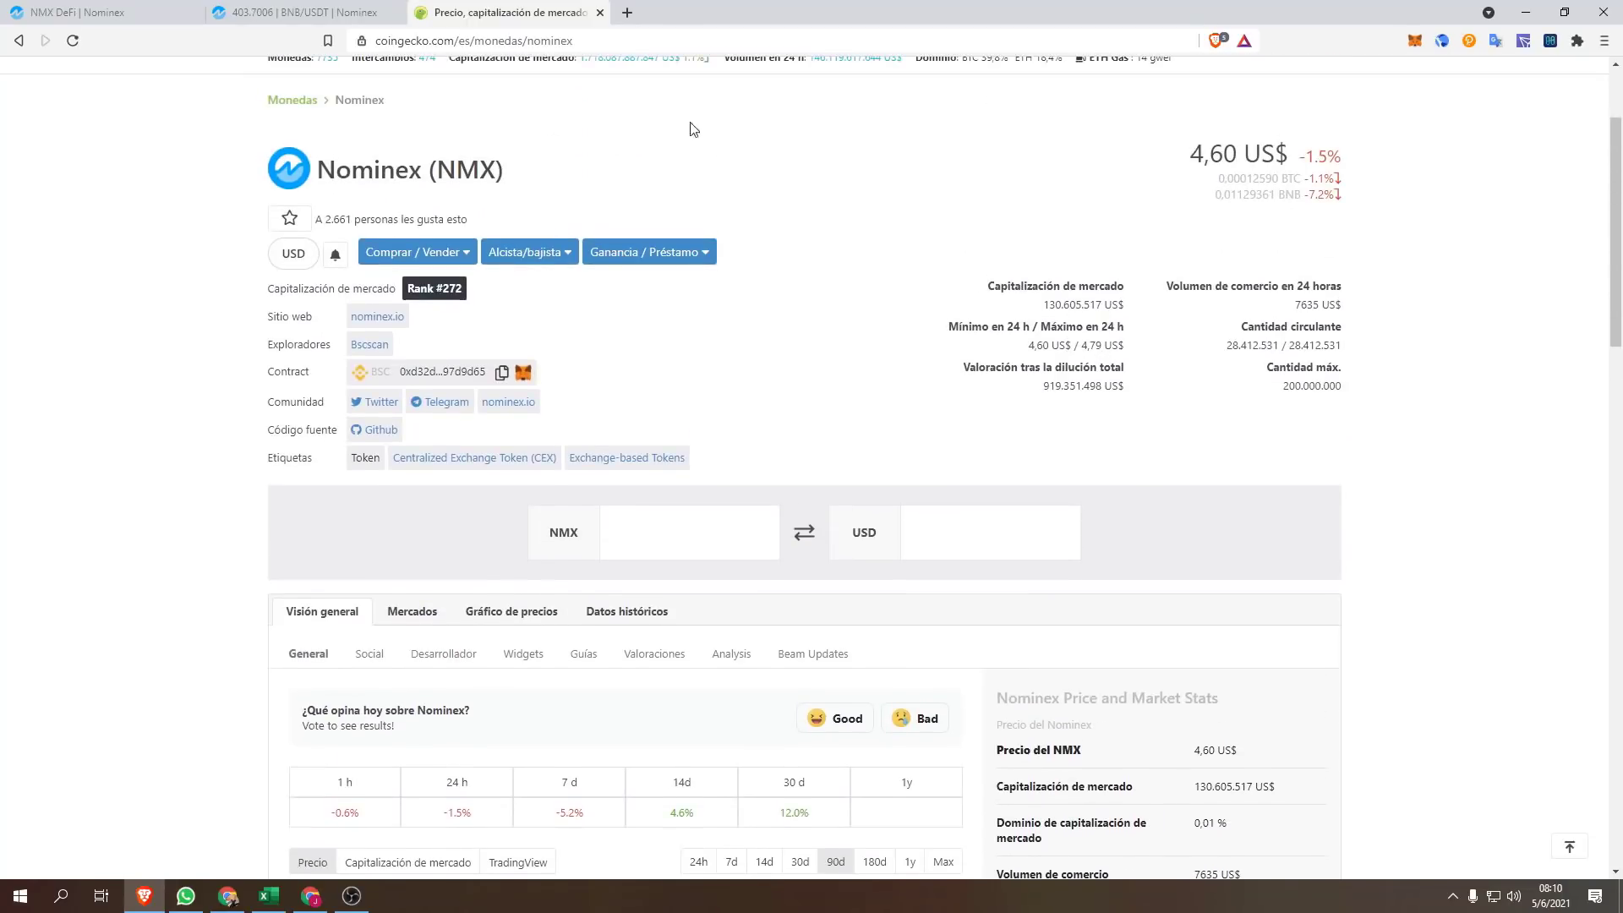
{"action": "scroll", "coordinate": [306, 376], "scroll_direction": "down", "scroll_amount": 7}
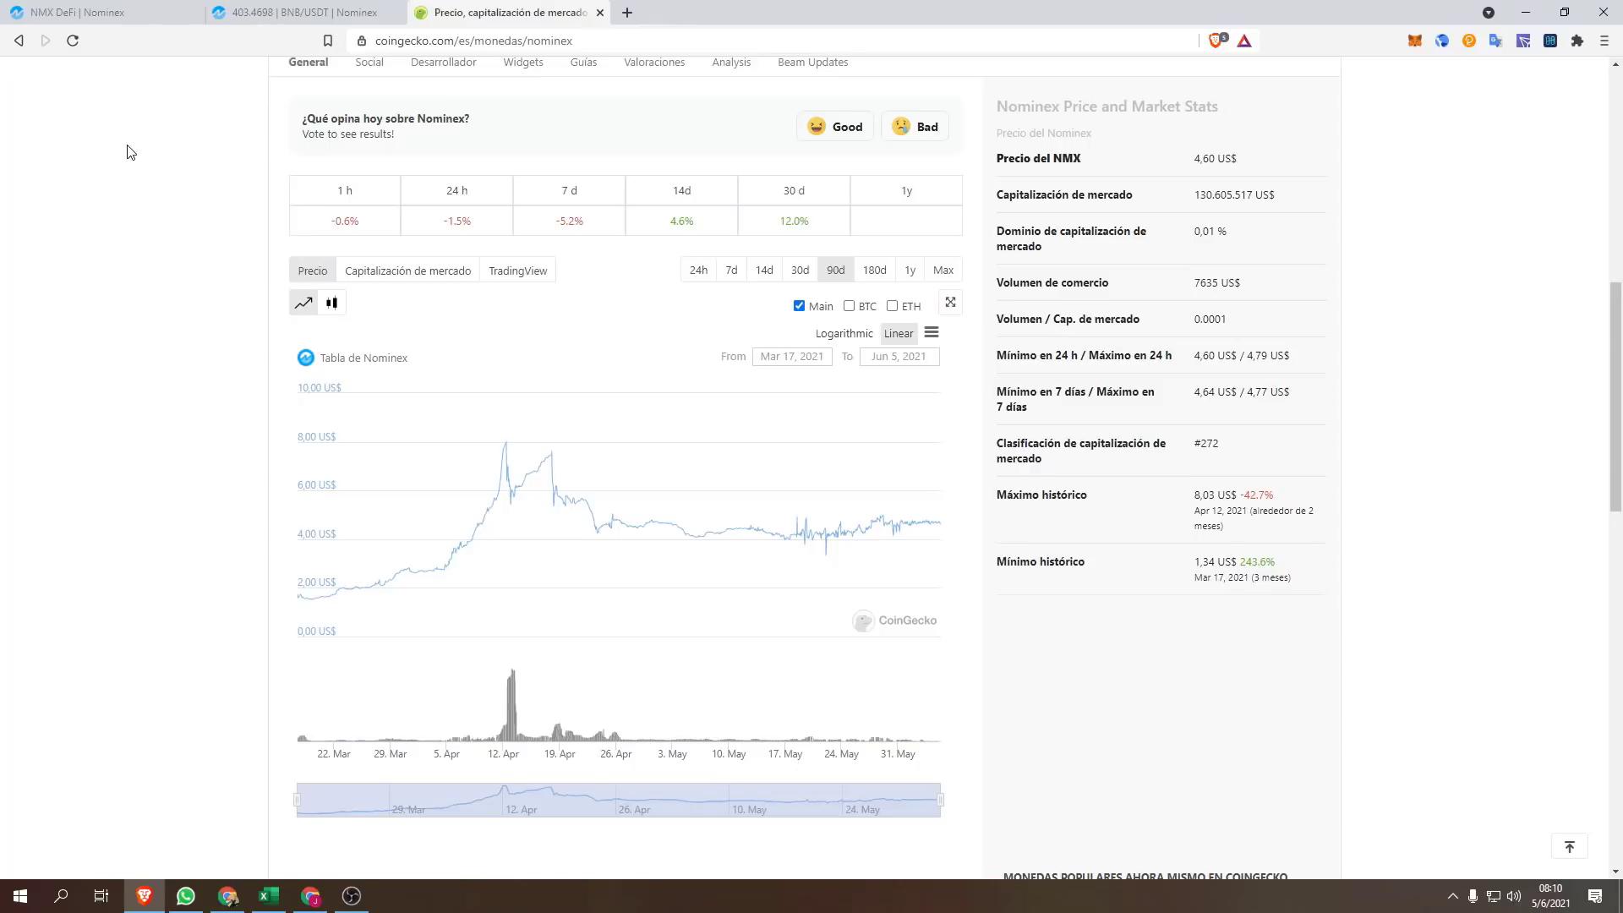
{"action": "scroll", "coordinate": [406, 339], "scroll_direction": "up", "scroll_amount": 3}
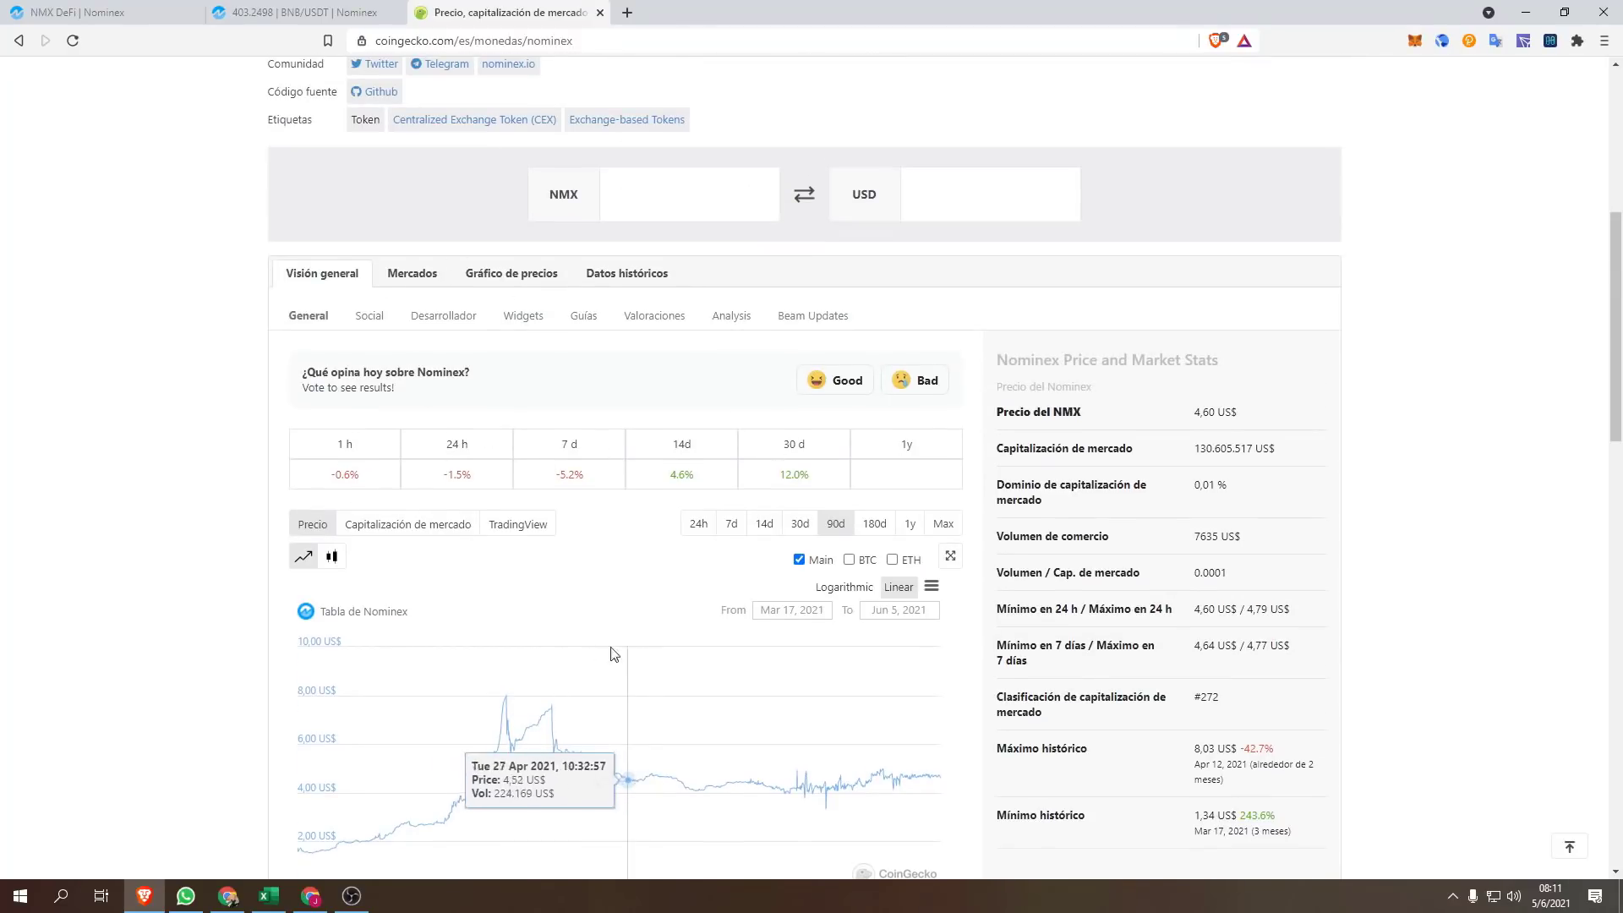
{"action": "scroll", "coordinate": [85, 351], "scroll_direction": "down", "scroll_amount": 2}
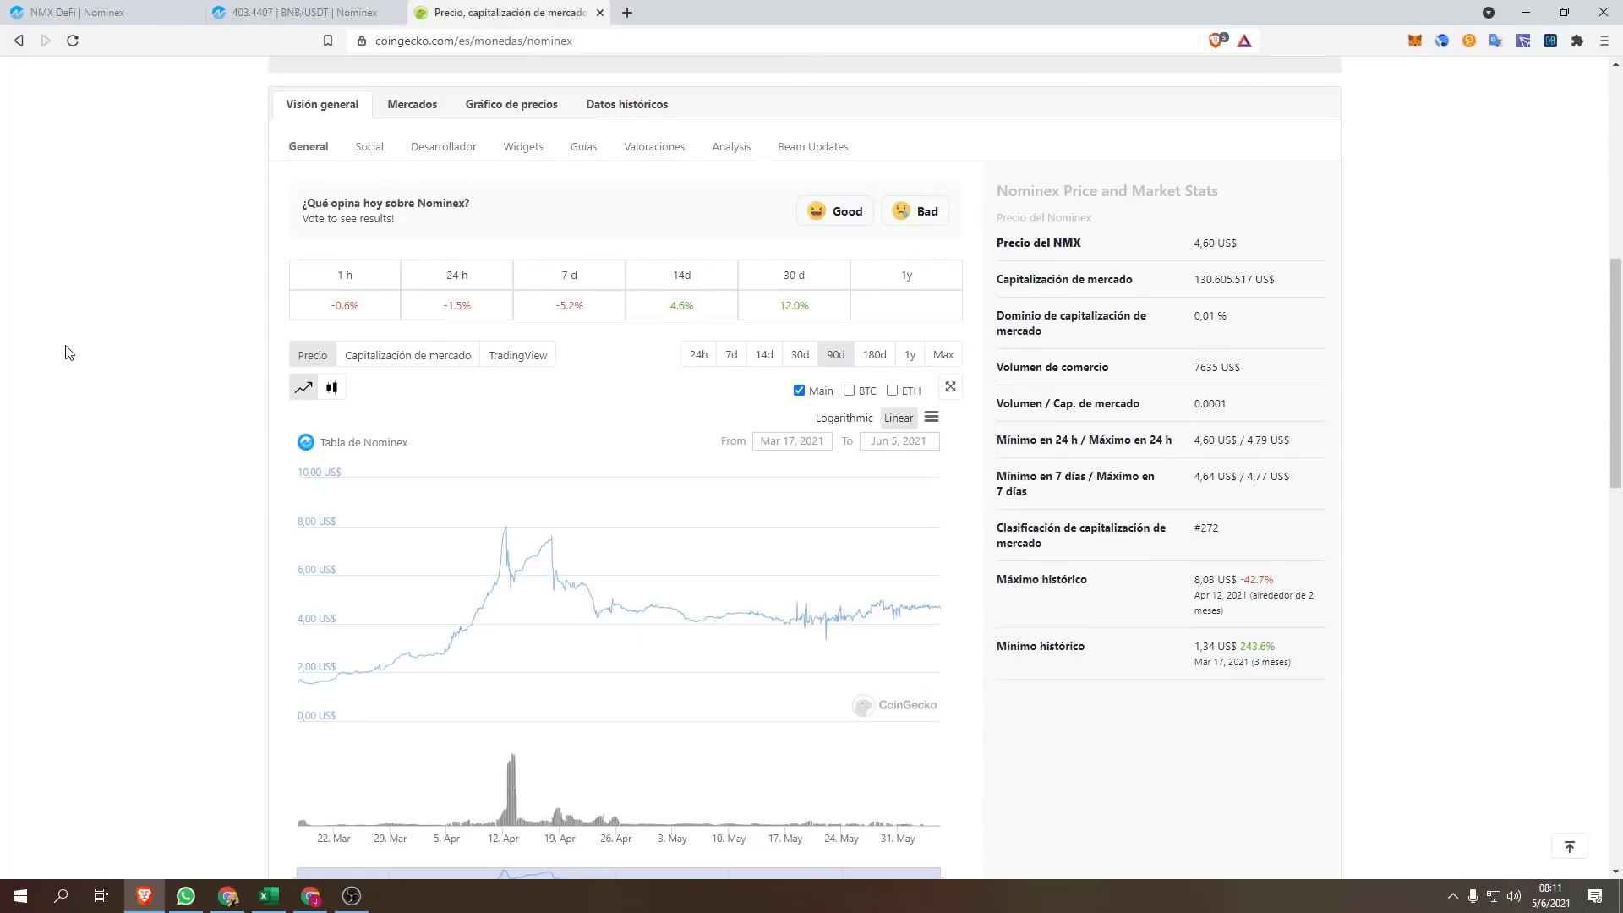
Step: Return to the Nominex team farming page and review the team farming rewards and referral level
{"action": "left_click", "coordinate": [110, 10]}
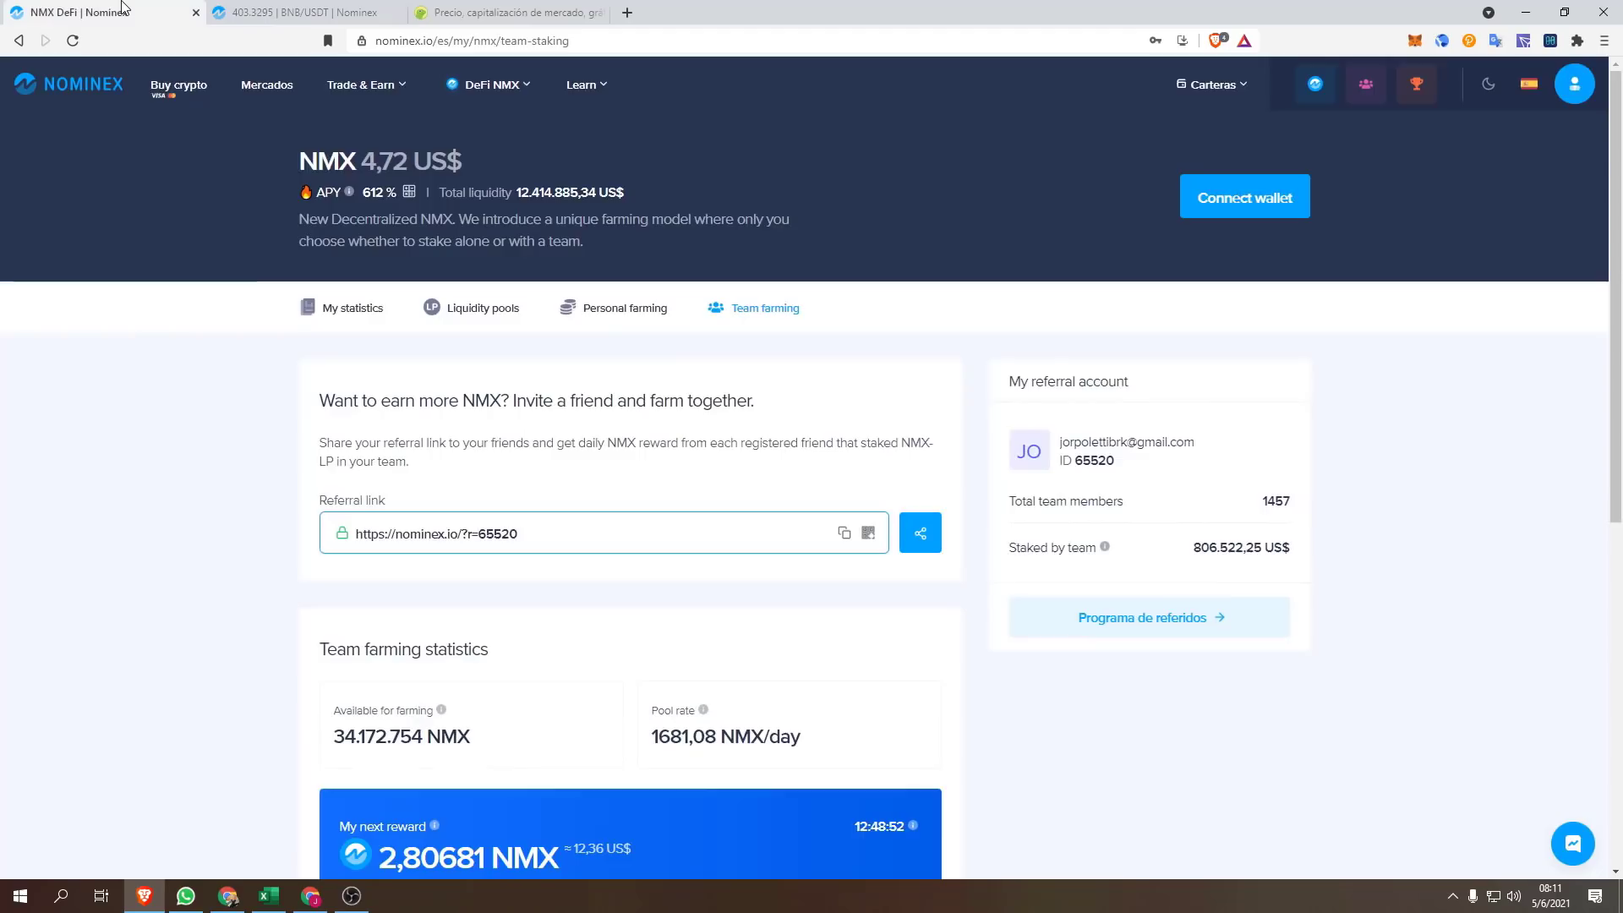
{"action": "scroll", "coordinate": [137, 305], "scroll_direction": "down", "scroll_amount": 3}
{"action": "scroll", "coordinate": [131, 306], "scroll_direction": "down", "scroll_amount": 4}
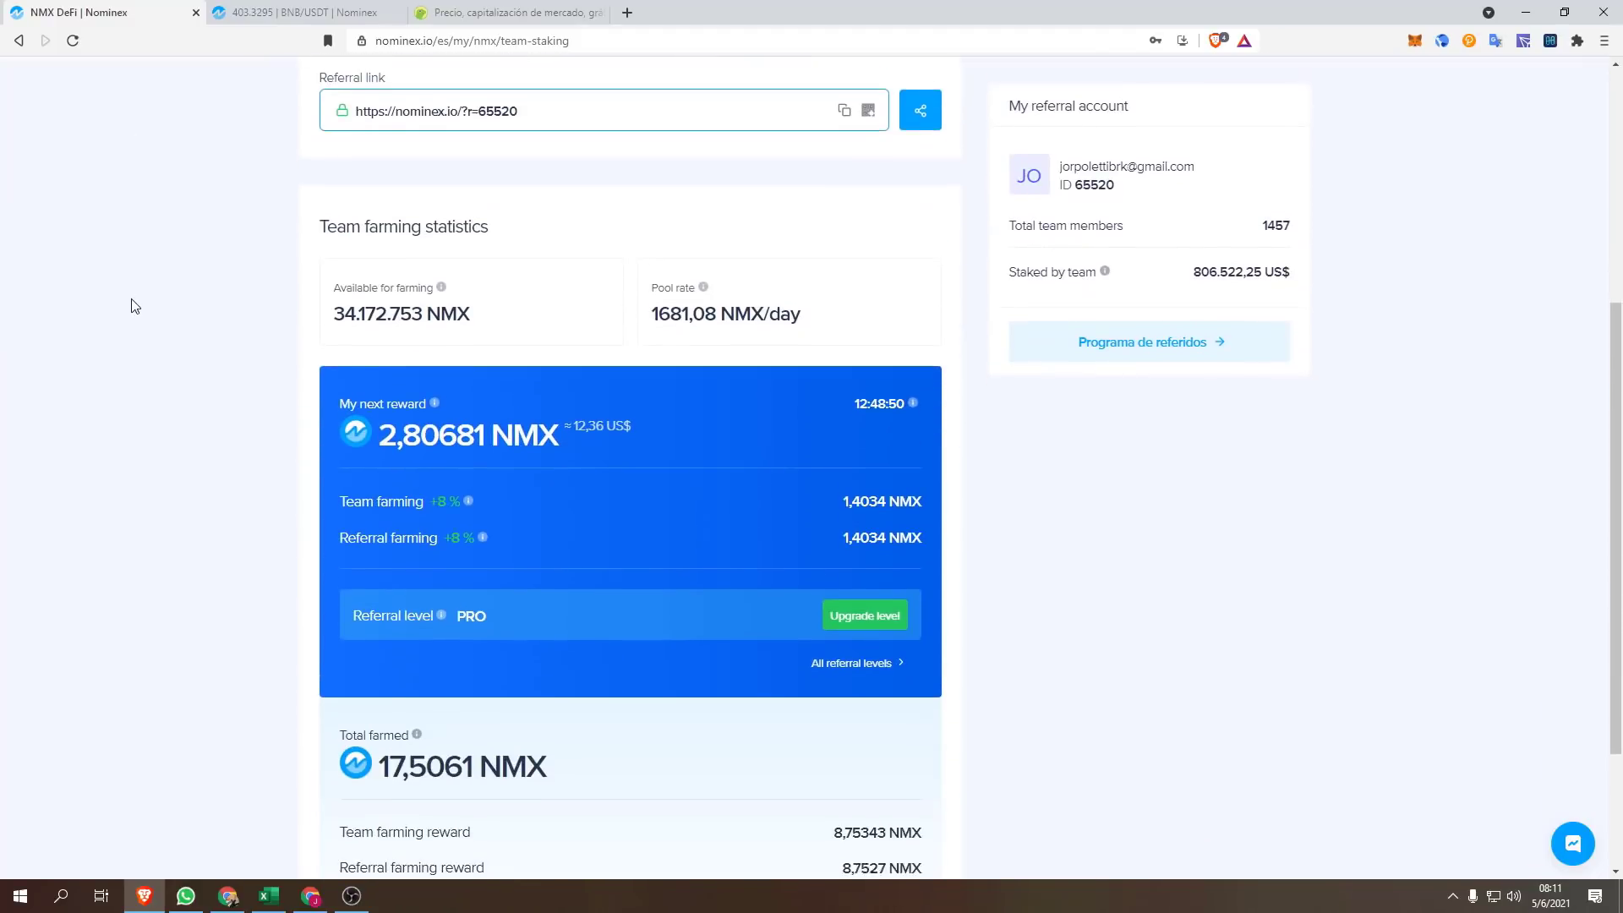
{"action": "scroll", "coordinate": [290, 326], "scroll_direction": "up", "scroll_amount": 5}
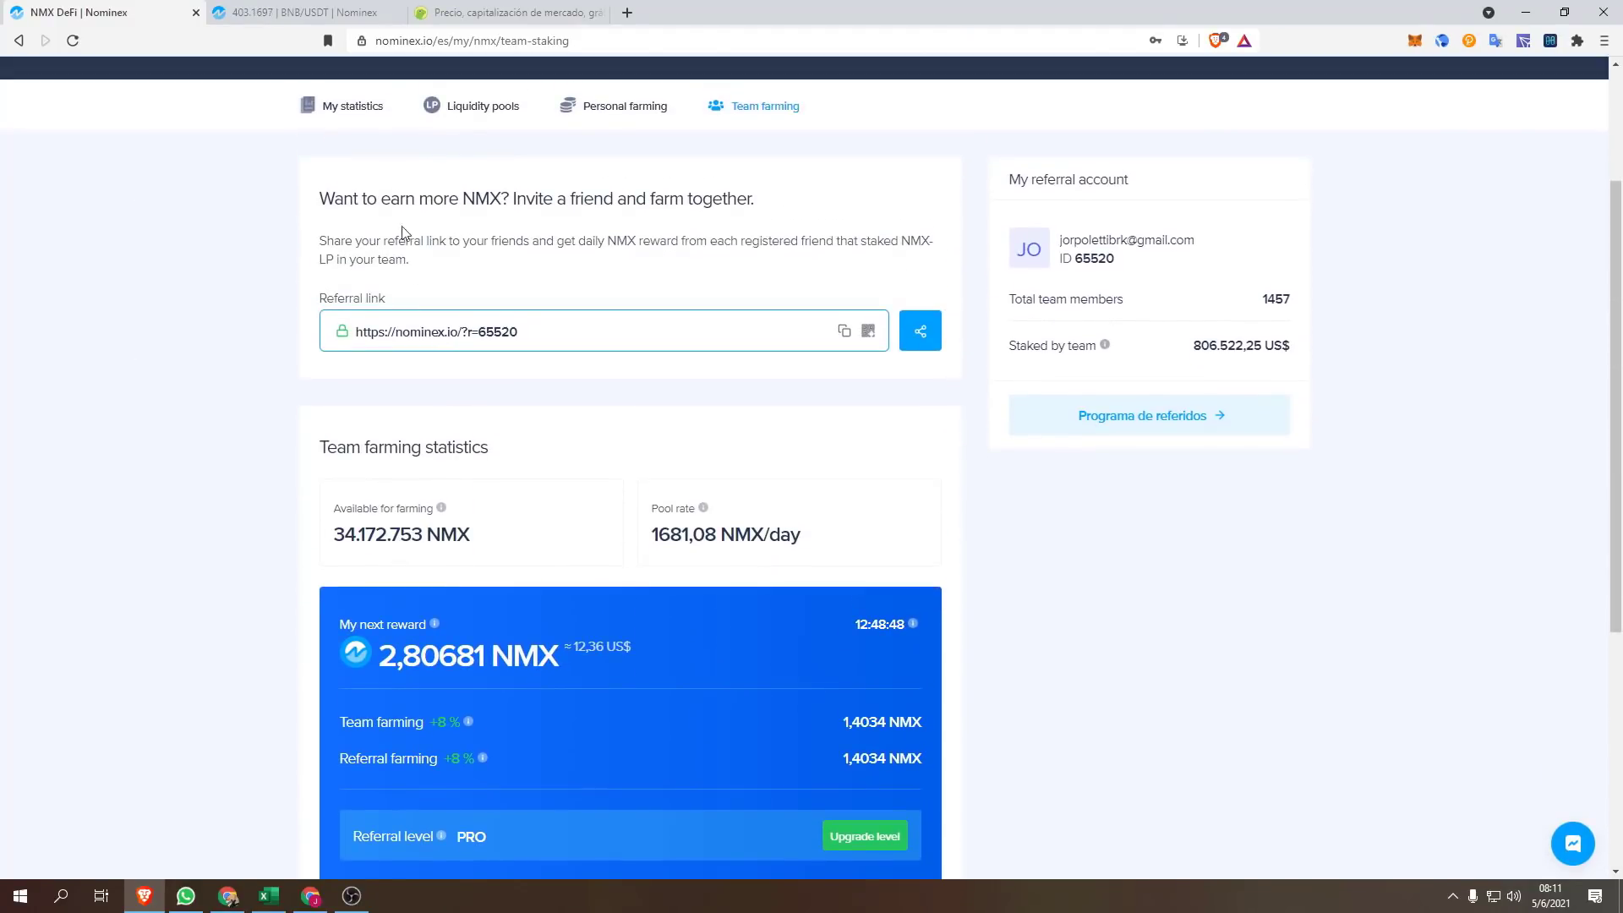
Step: Open the personal NMX statistics and examine the balance, total farmed breakdown and farming statistics
{"action": "left_click", "coordinate": [365, 107]}
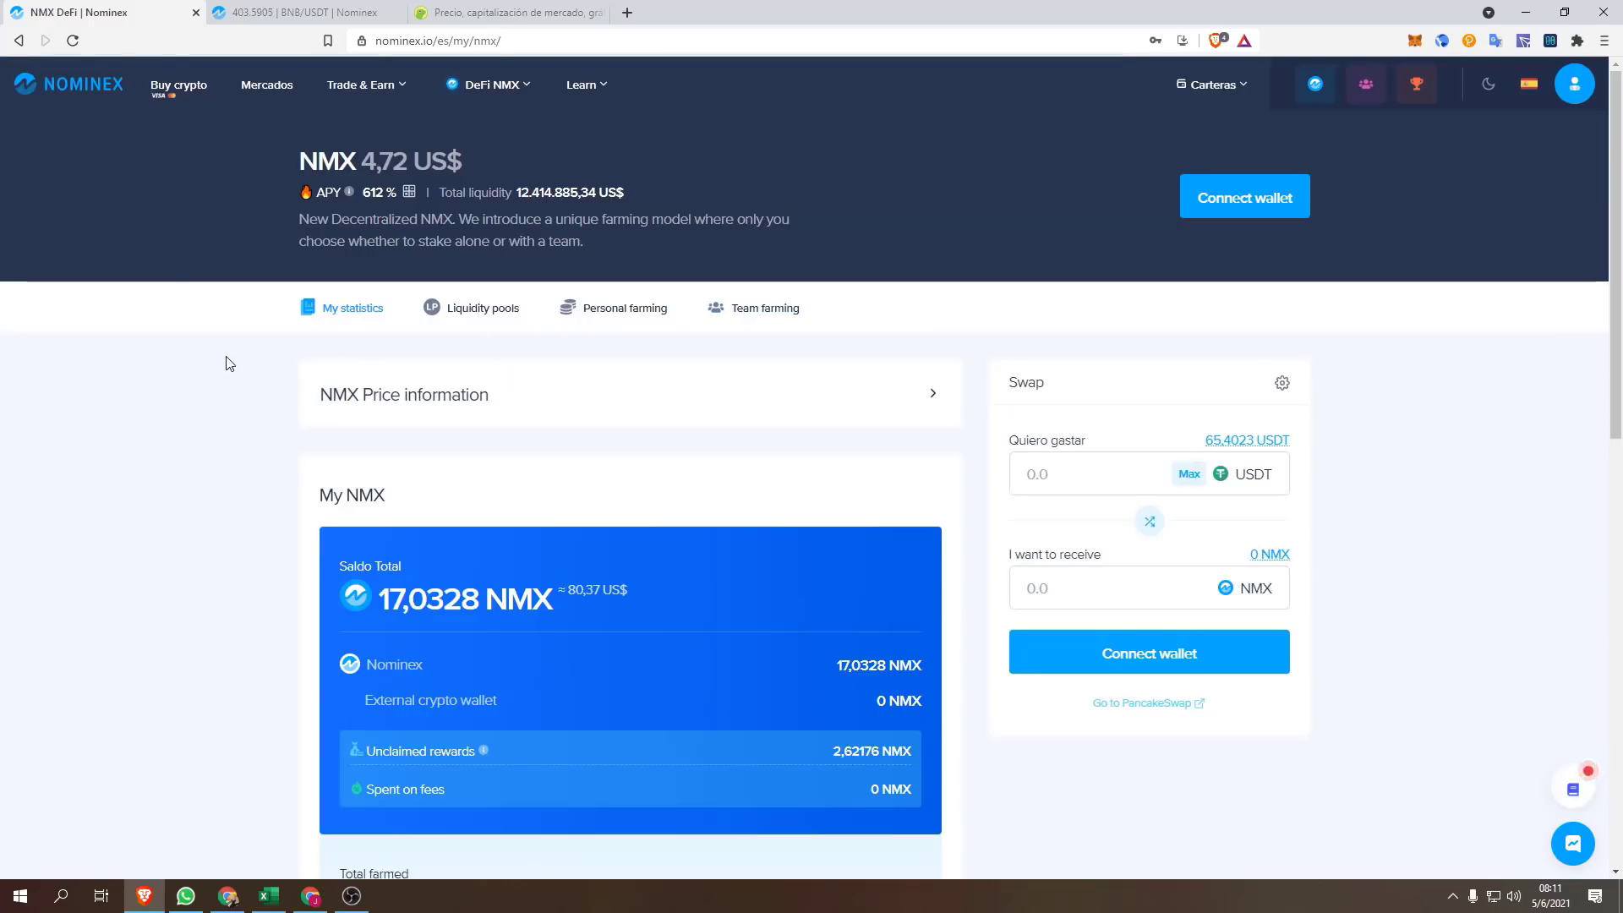
{"action": "scroll", "coordinate": [224, 372], "scroll_direction": "down", "scroll_amount": 8}
{"action": "scroll", "coordinate": [223, 392], "scroll_direction": "down", "scroll_amount": 3}
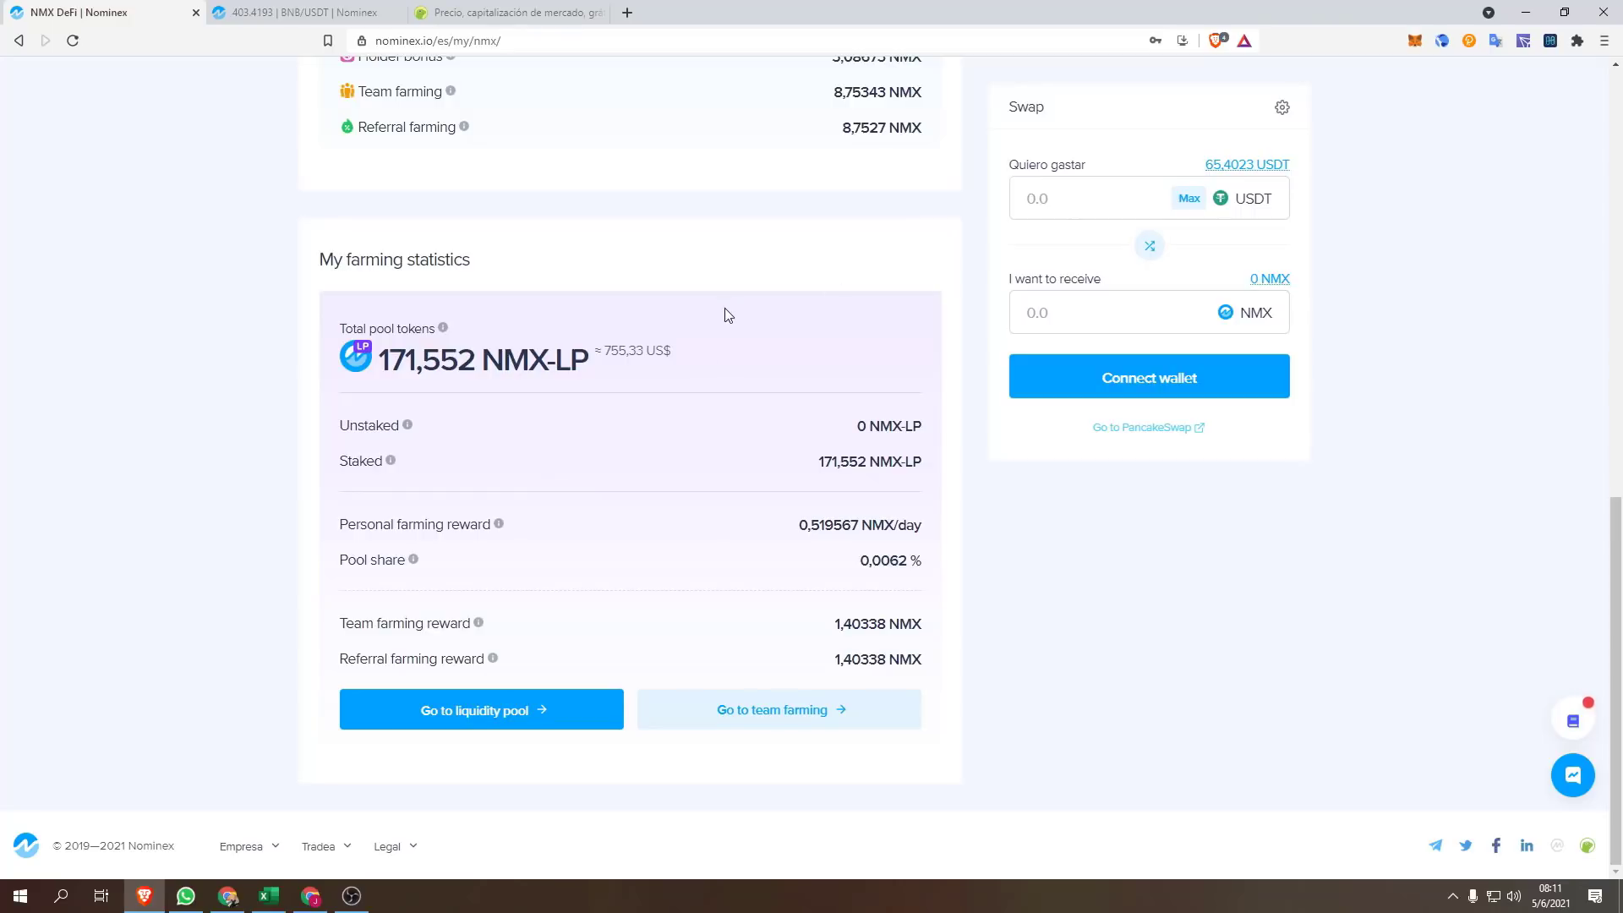
{"action": "scroll", "coordinate": [898, 373], "scroll_direction": "up", "scroll_amount": 1}
{"action": "scroll", "coordinate": [899, 373], "scroll_direction": "up", "scroll_amount": 3}
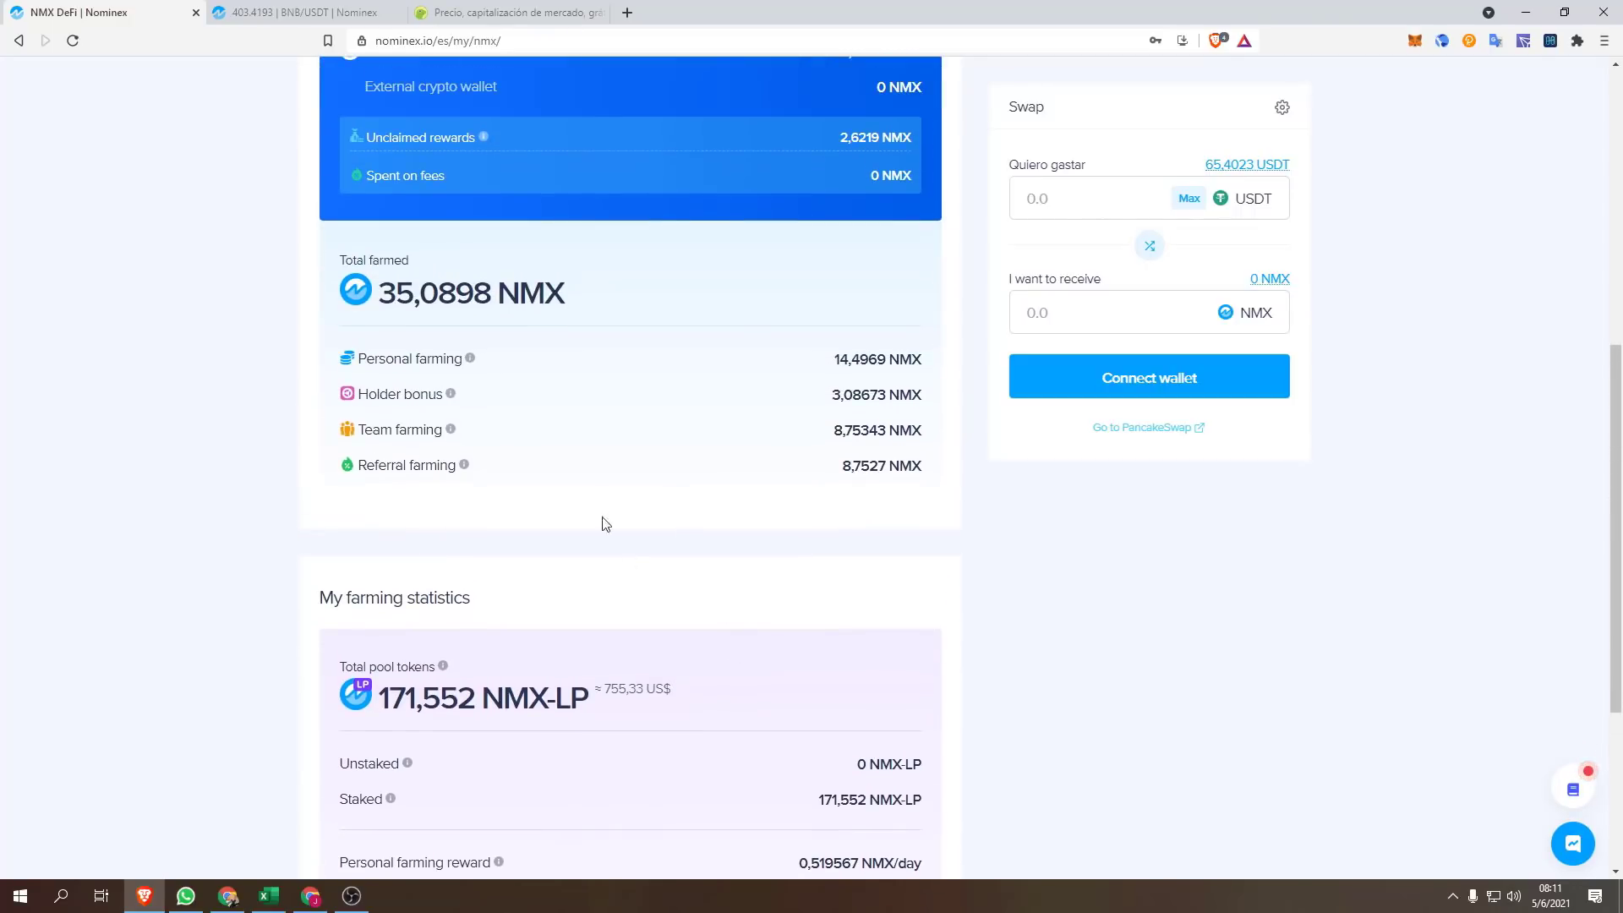
Step: Go back to CoinGecko's Nominex page and compare recent prices on the chart with the market summary
{"action": "left_click", "coordinate": [457, 10]}
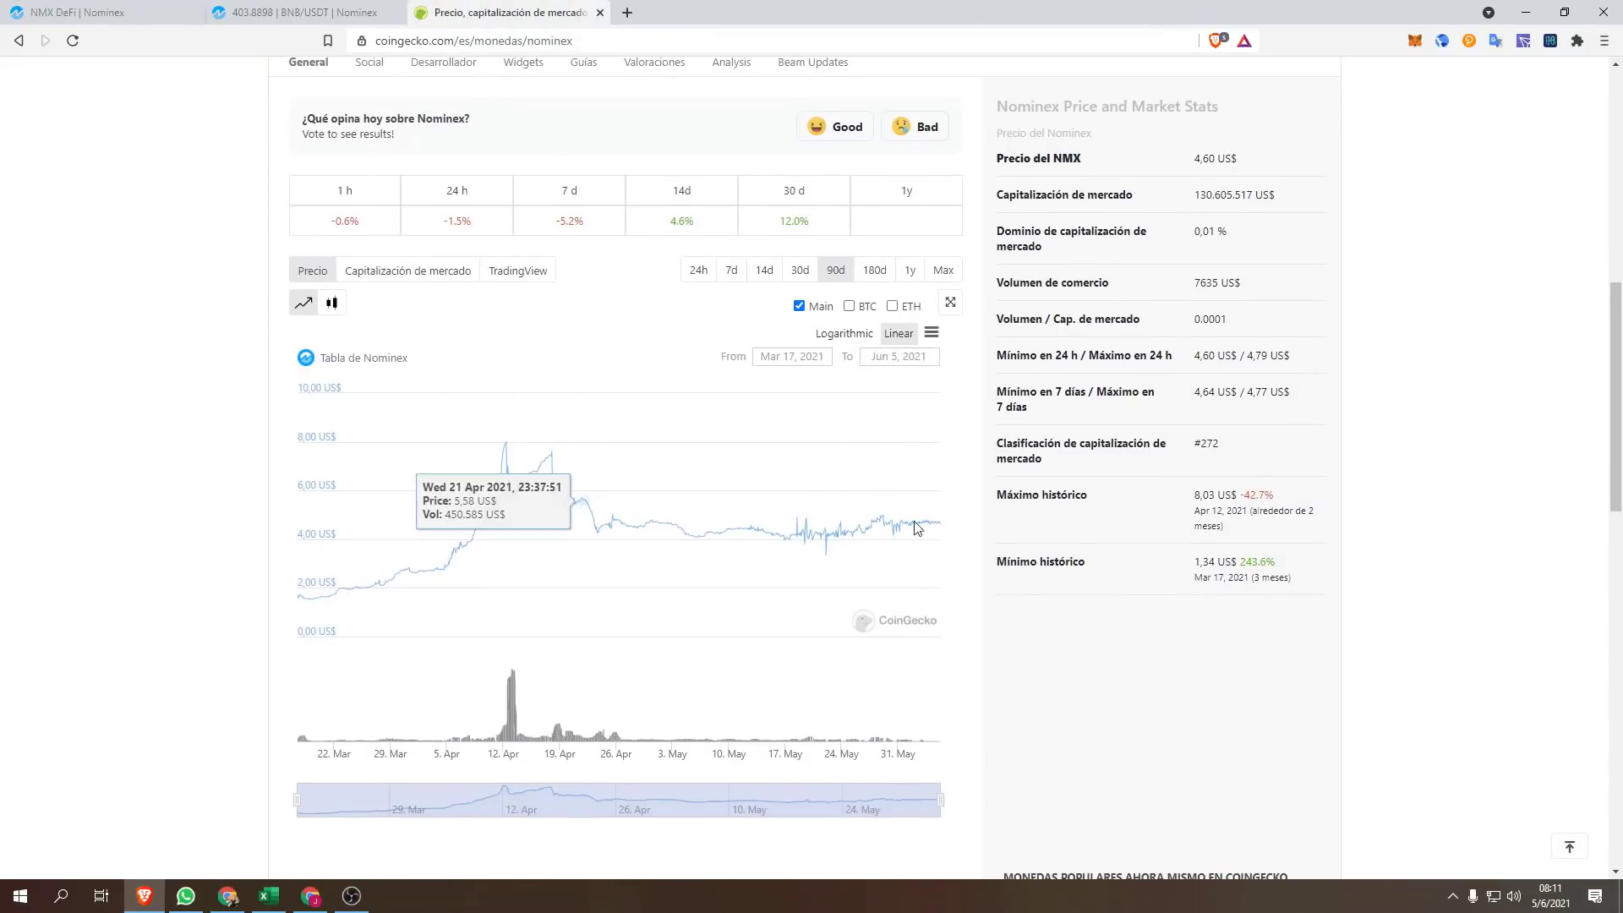
{"action": "scroll", "coordinate": [473, 279], "scroll_direction": "up", "scroll_amount": 6}
{"action": "scroll", "coordinate": [407, 216], "scroll_direction": "down", "scroll_amount": 7}
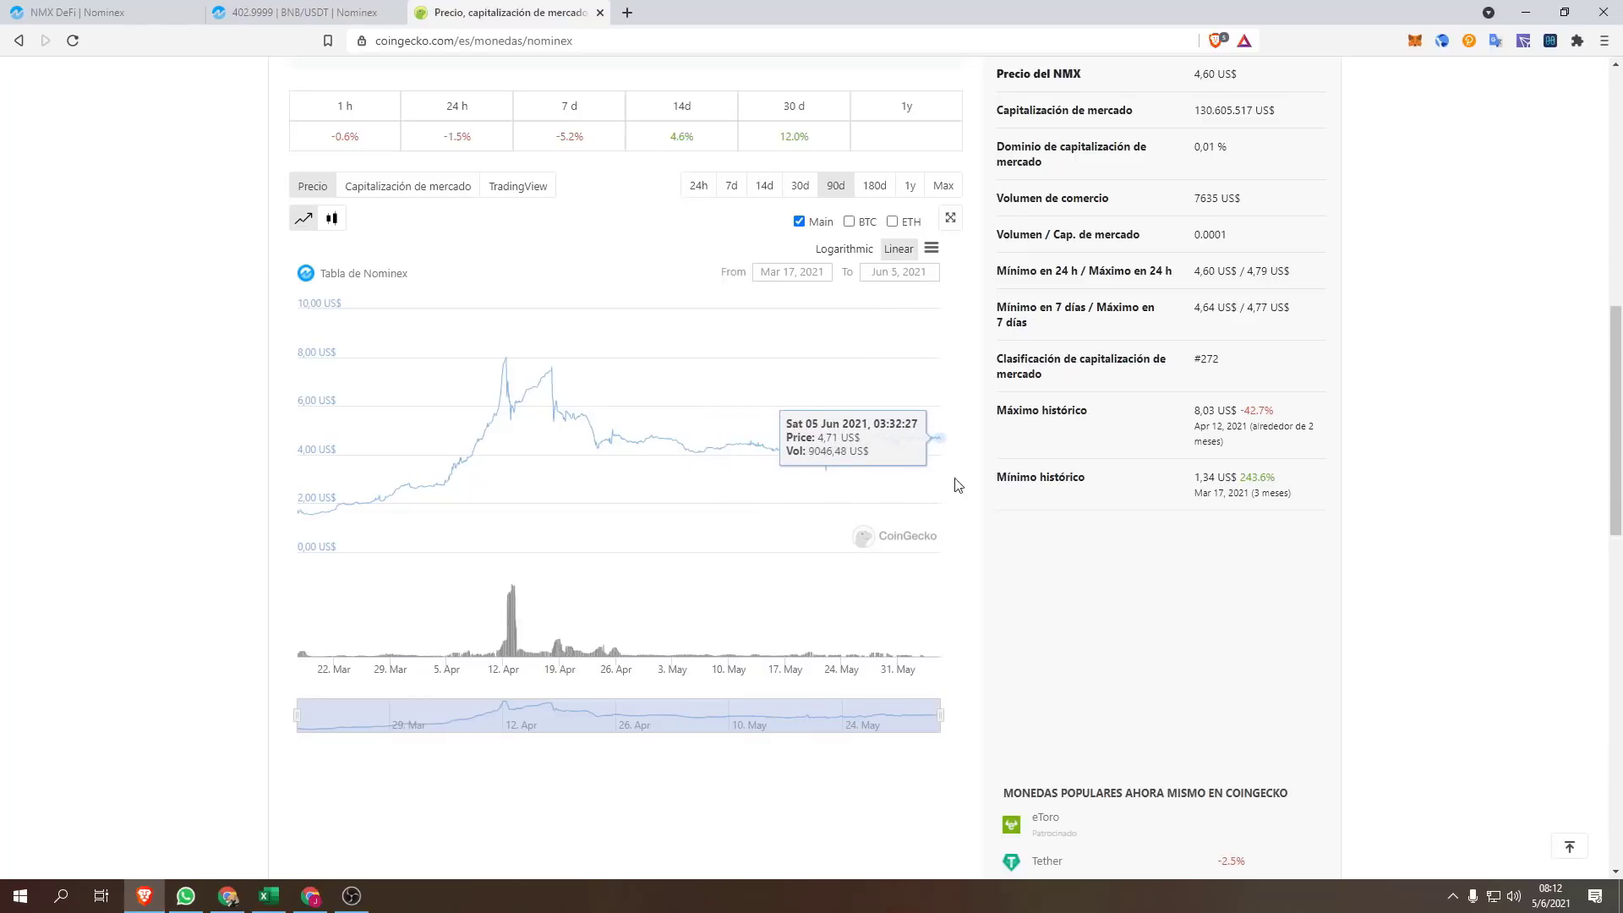
{"action": "scroll", "coordinate": [957, 484], "scroll_direction": "up", "scroll_amount": 7}
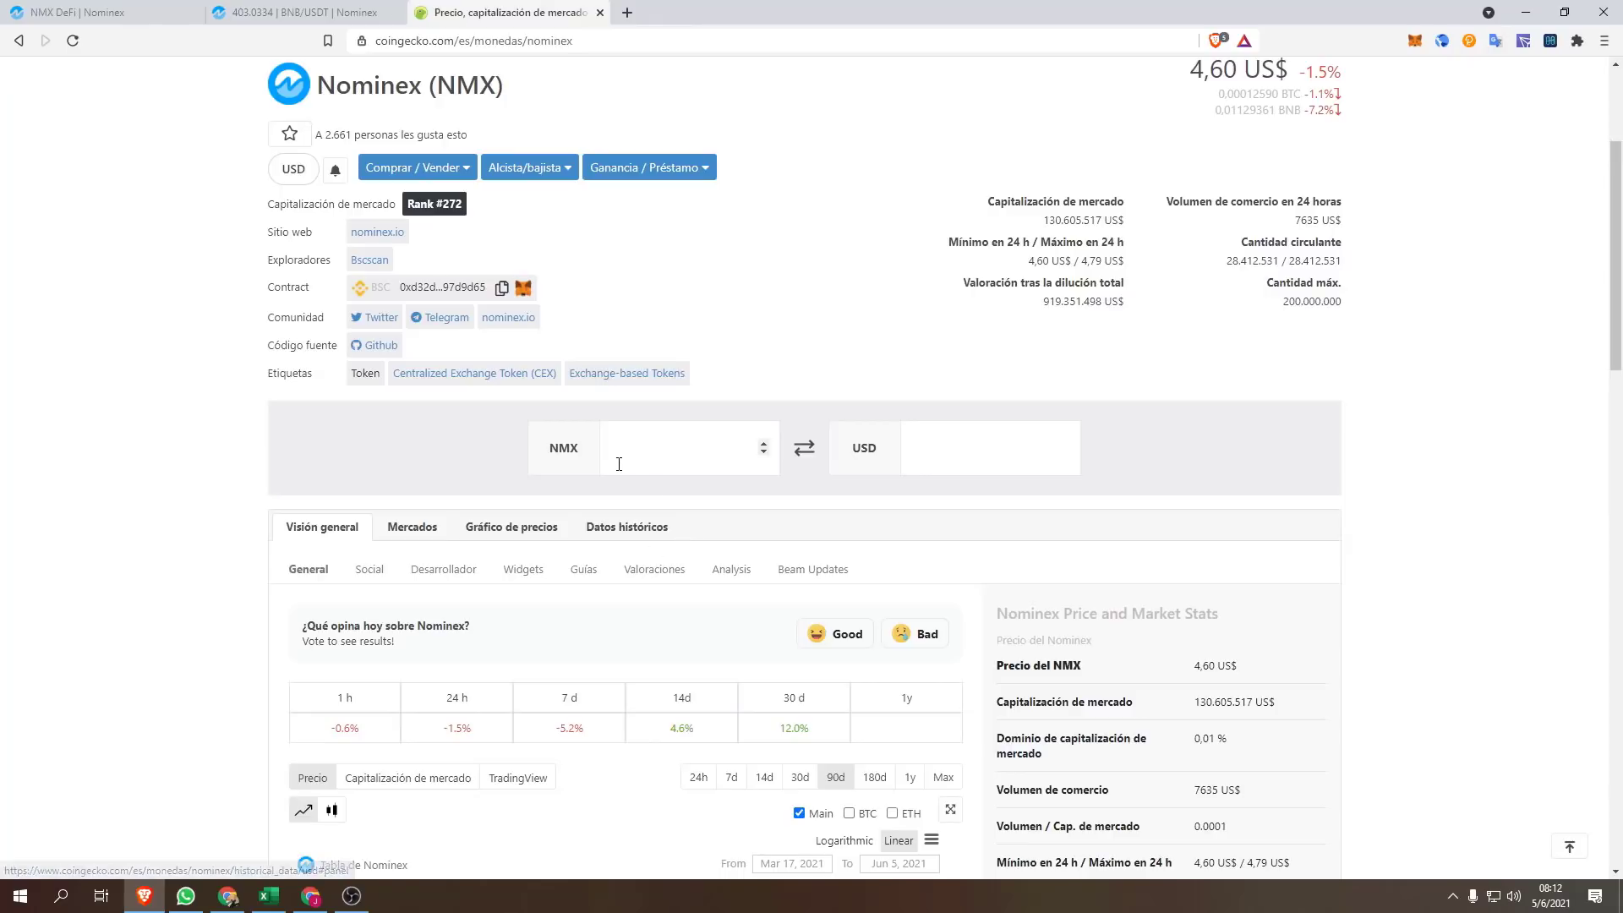
{"action": "scroll", "coordinate": [595, 451], "scroll_direction": "up", "scroll_amount": 2}
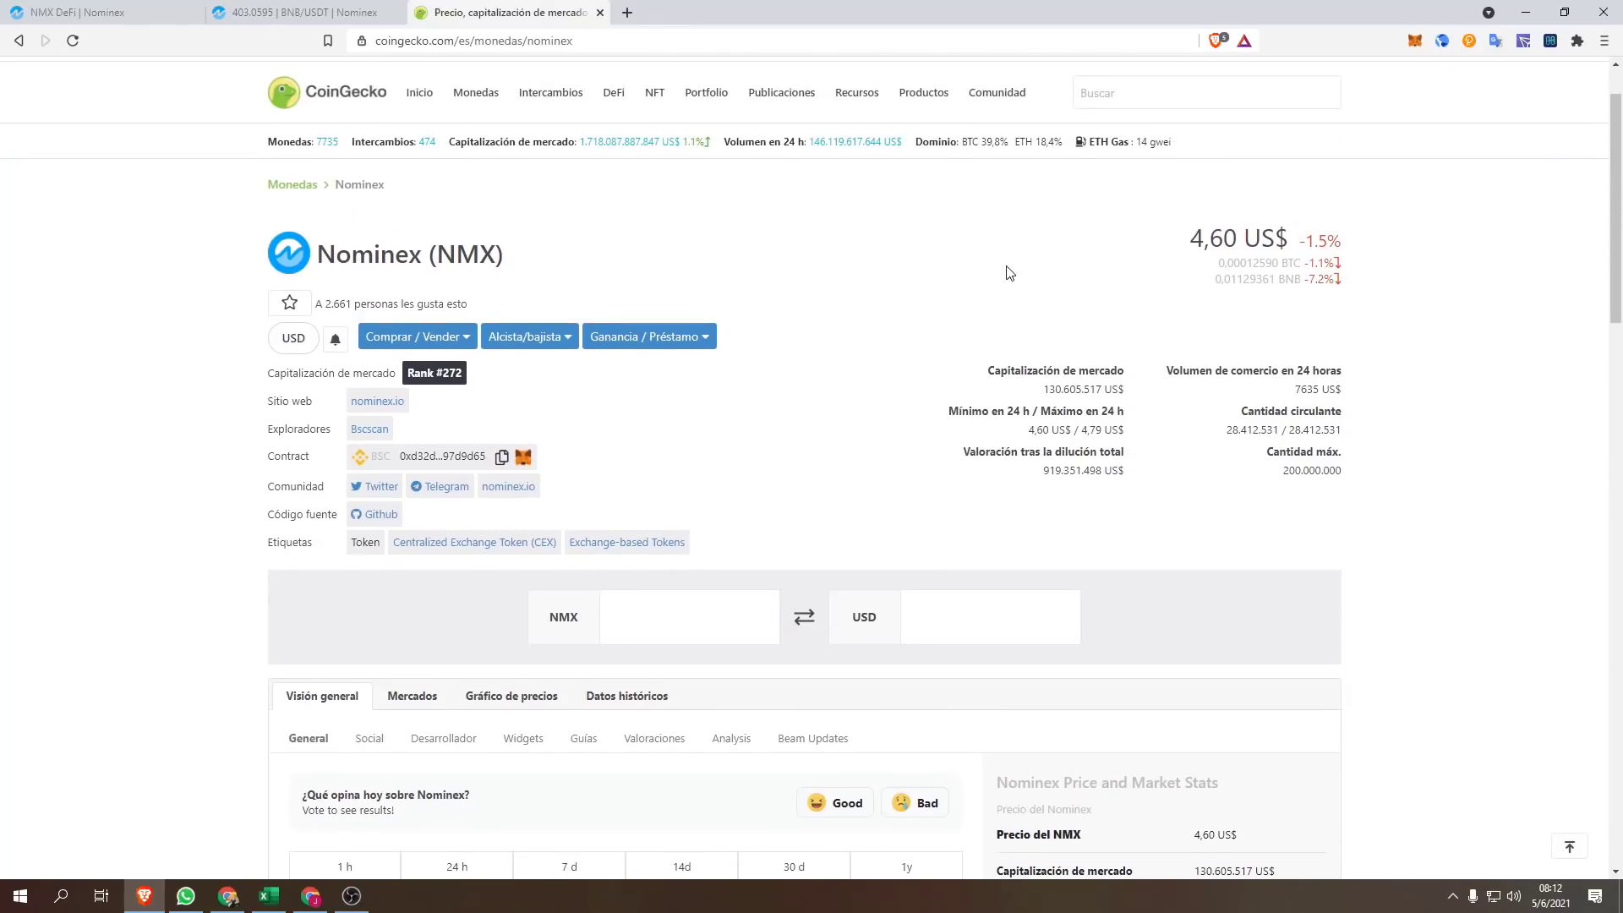
{"action": "scroll", "coordinate": [178, 722], "scroll_direction": "down", "scroll_amount": 5}
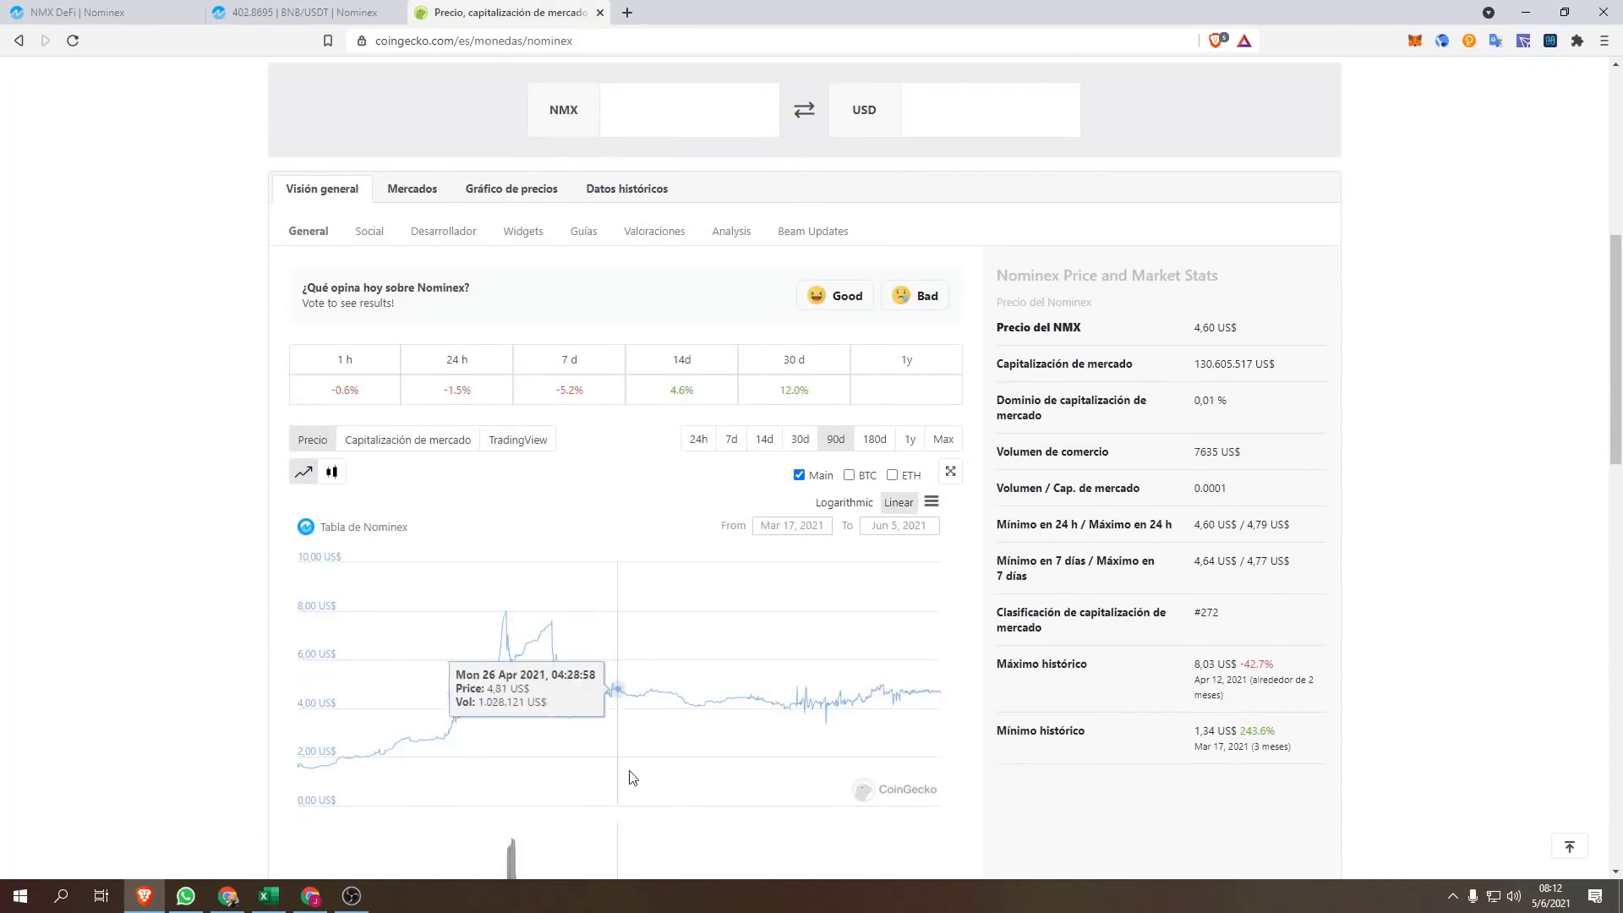
Step: Return to the personal NMX statistics on Nominex and examine the total balance and unclaimed rewards
{"action": "scroll", "coordinate": [868, 738], "scroll_direction": "up", "scroll_amount": 7}
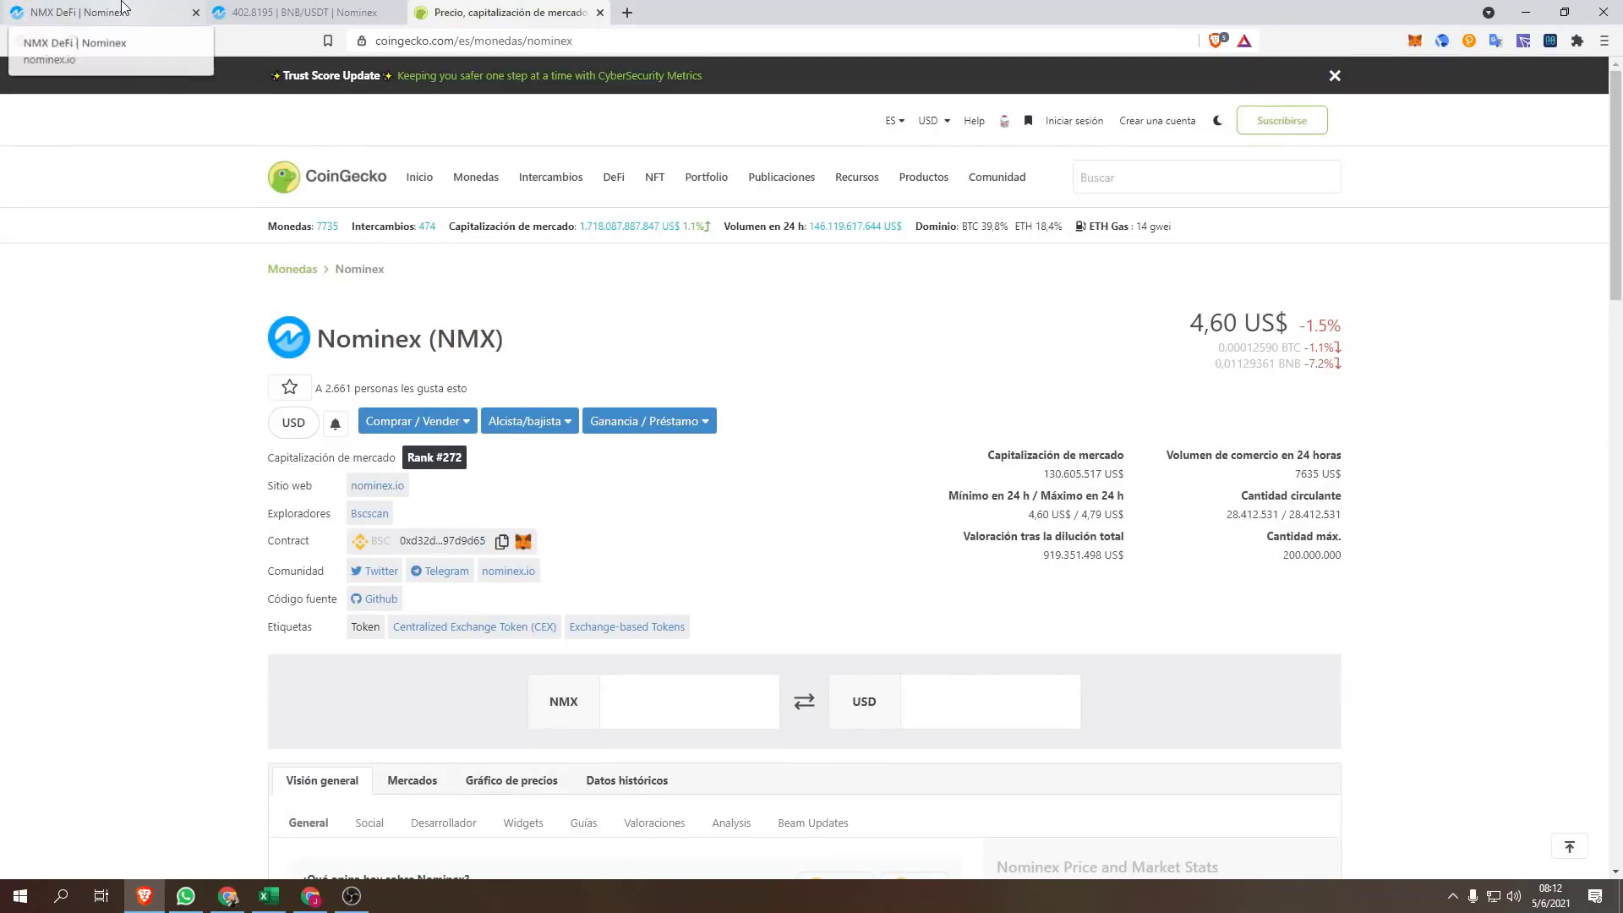
{"action": "left_click", "coordinate": [93, 12]}
{"action": "scroll", "coordinate": [589, 591], "scroll_direction": "up", "scroll_amount": 7}
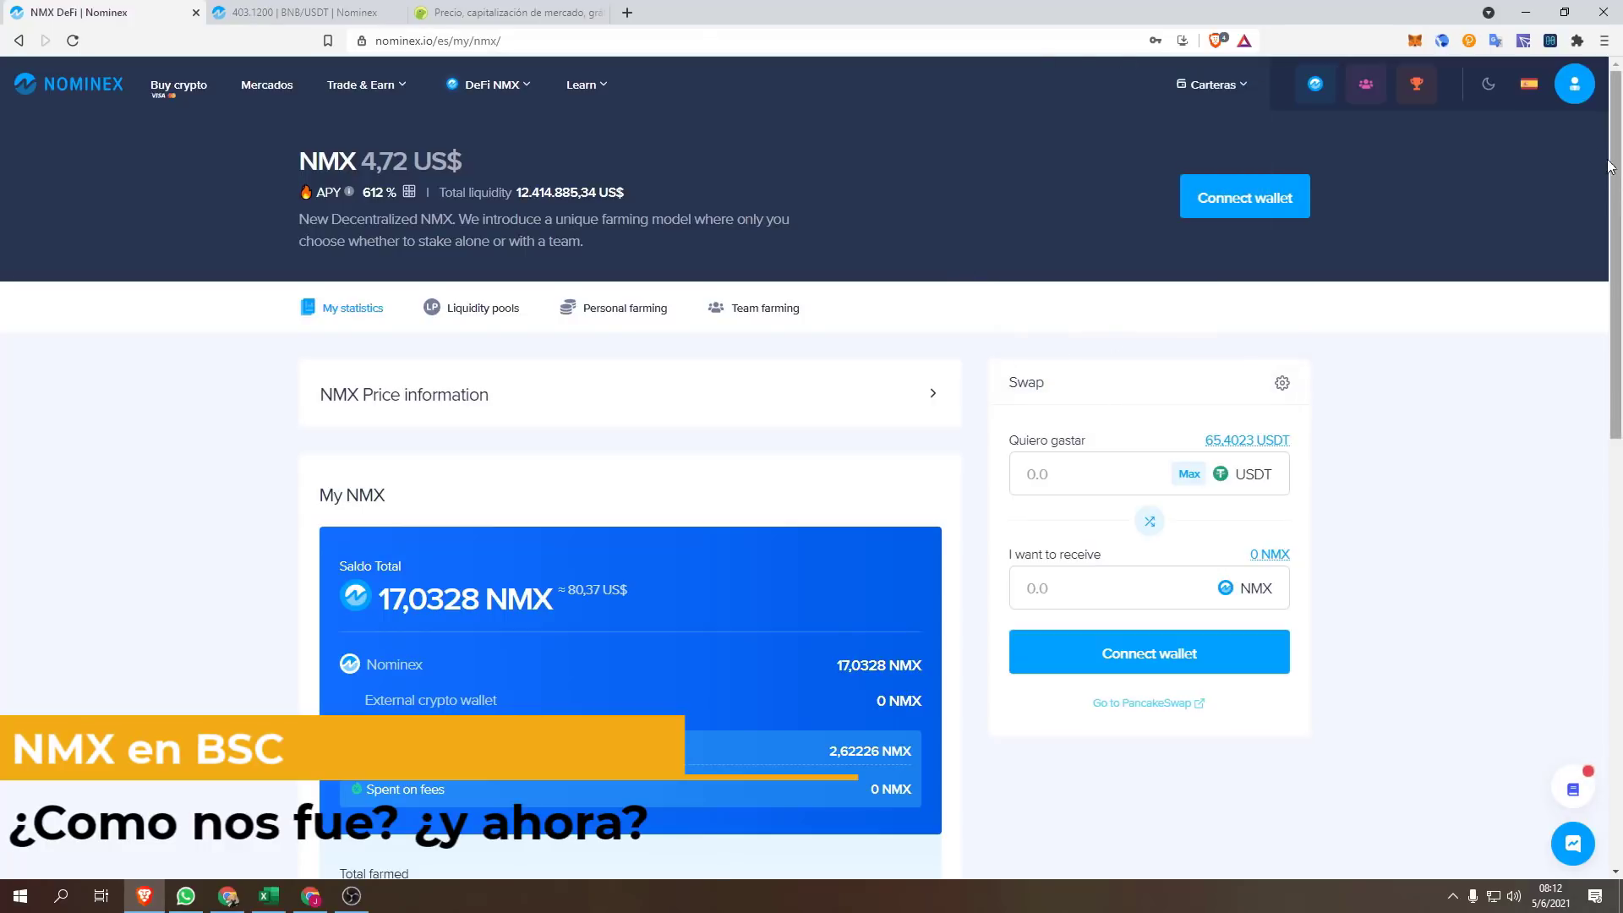
{"action": "mouse_move", "coordinate": [1575, 95]}
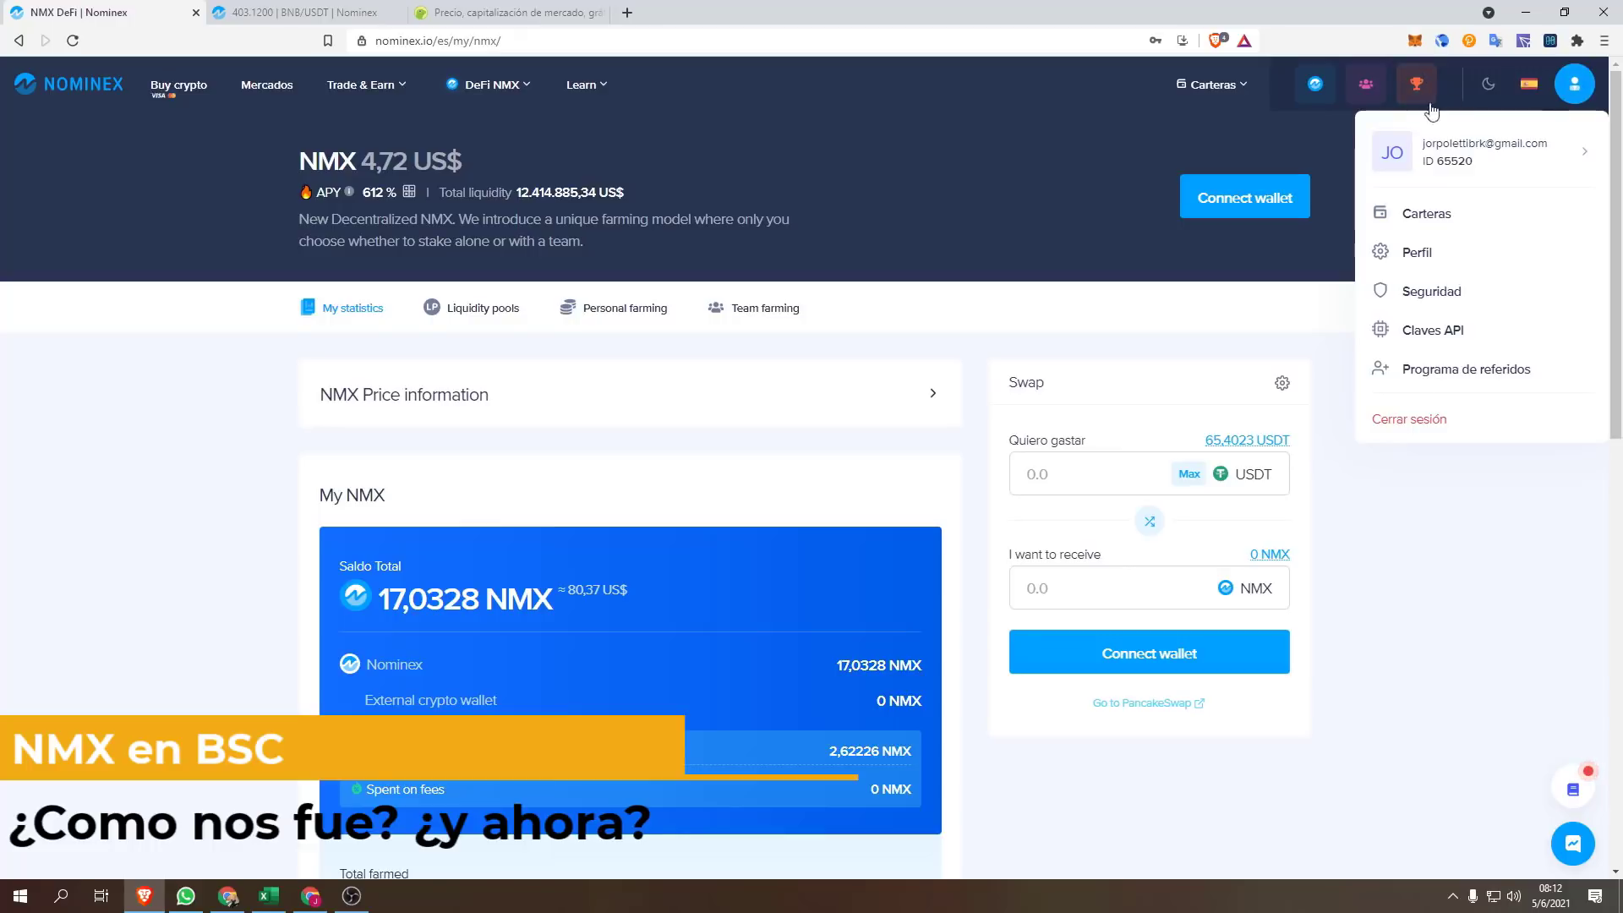
{"action": "left_click", "coordinate": [774, 335]}
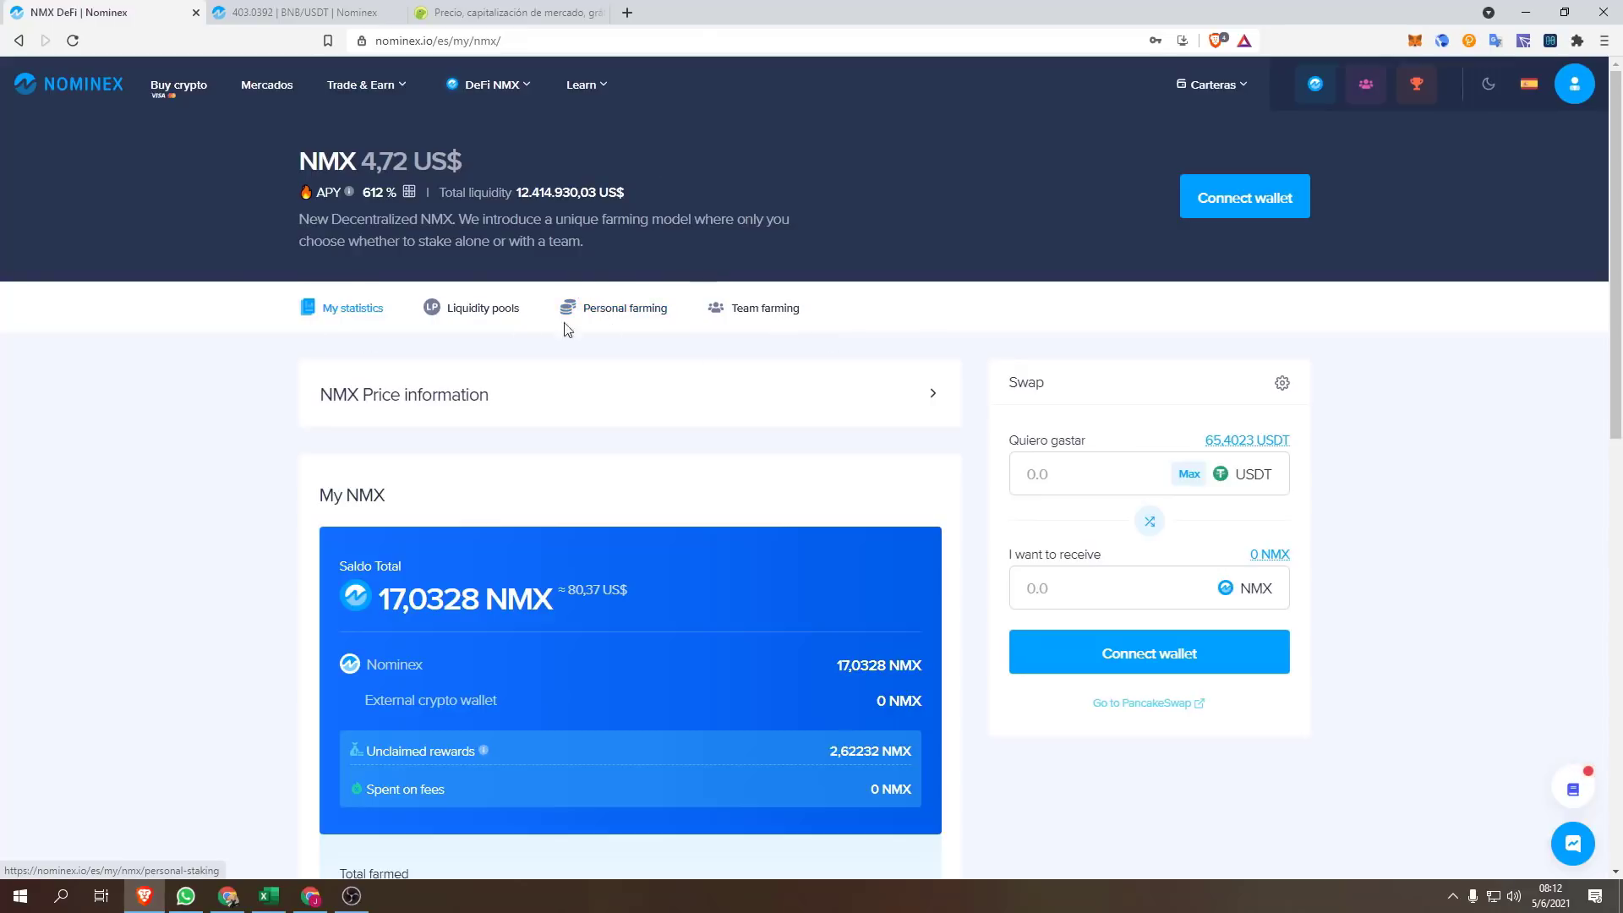
{"action": "scroll", "coordinate": [166, 271], "scroll_direction": "down", "scroll_amount": 2}
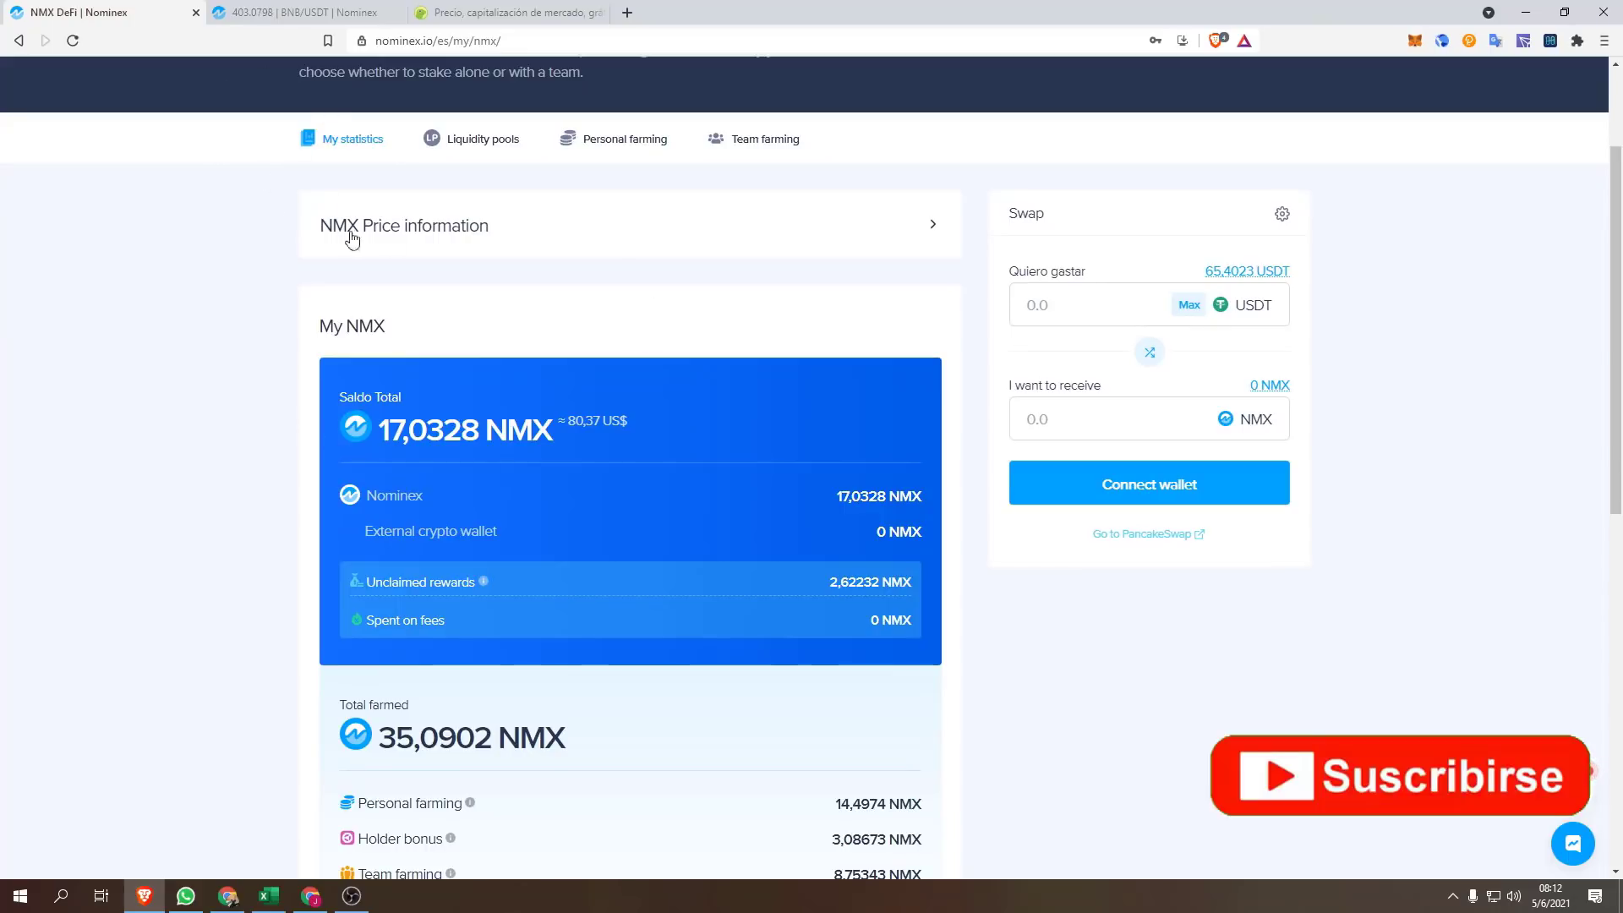
{"action": "scroll", "coordinate": [287, 186], "scroll_direction": "down", "scroll_amount": 4}
{"action": "scroll", "coordinate": [323, 216], "scroll_direction": "up", "scroll_amount": 1}
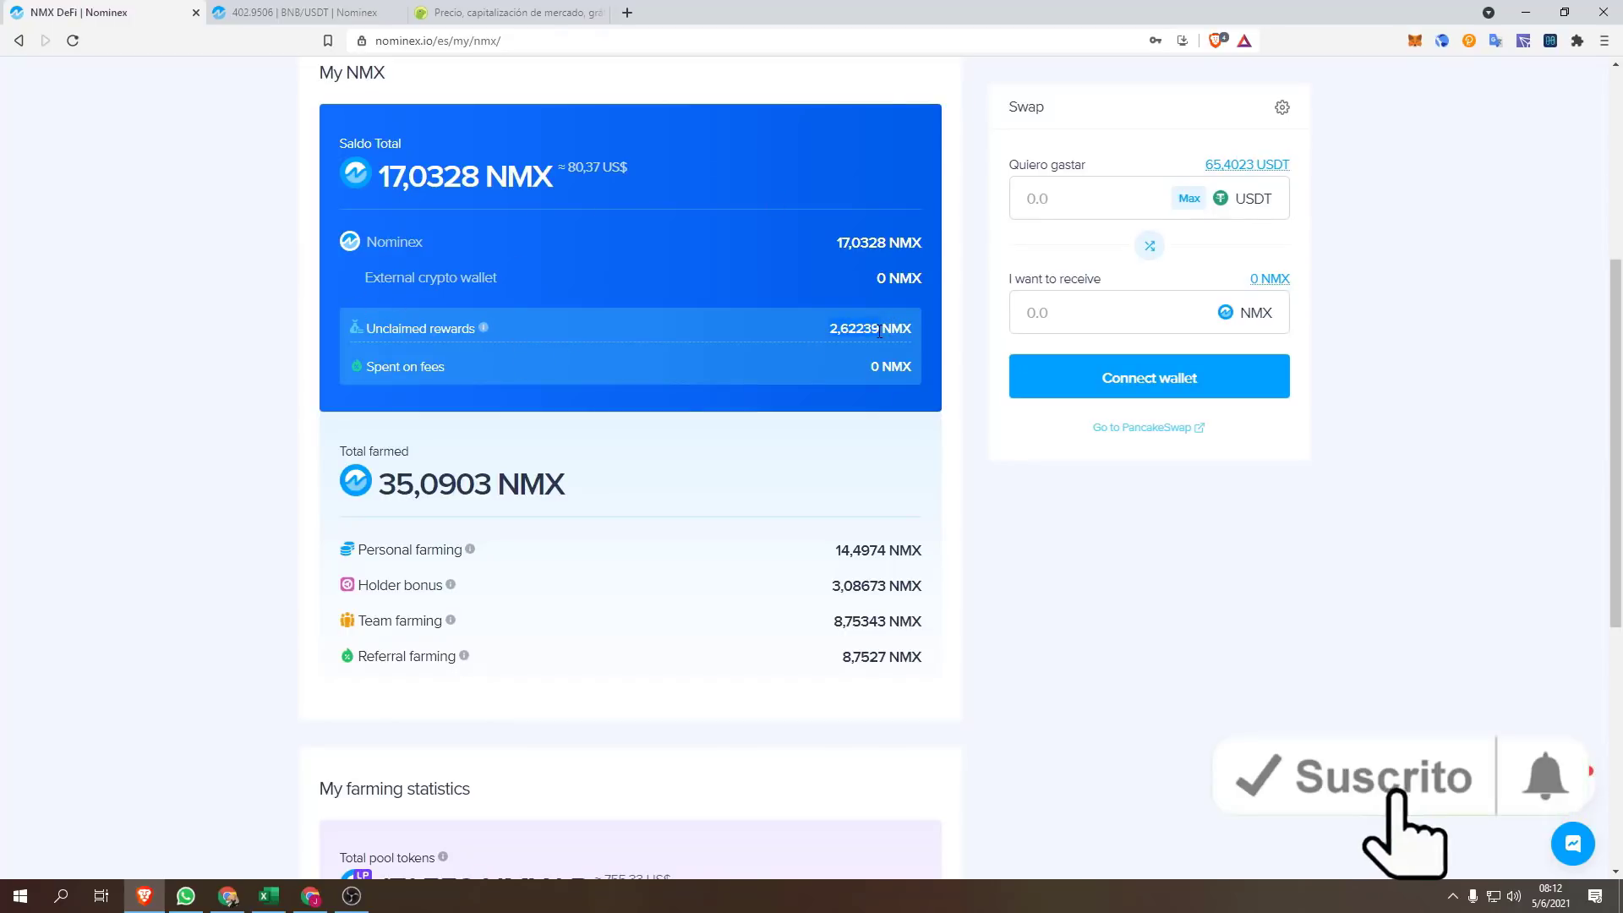
Step: Review the total farmed breakdown, staked pool tokens, and personal, team and referral farming rewards
{"action": "scroll", "coordinate": [816, 321], "scroll_direction": "down", "scroll_amount": 2}
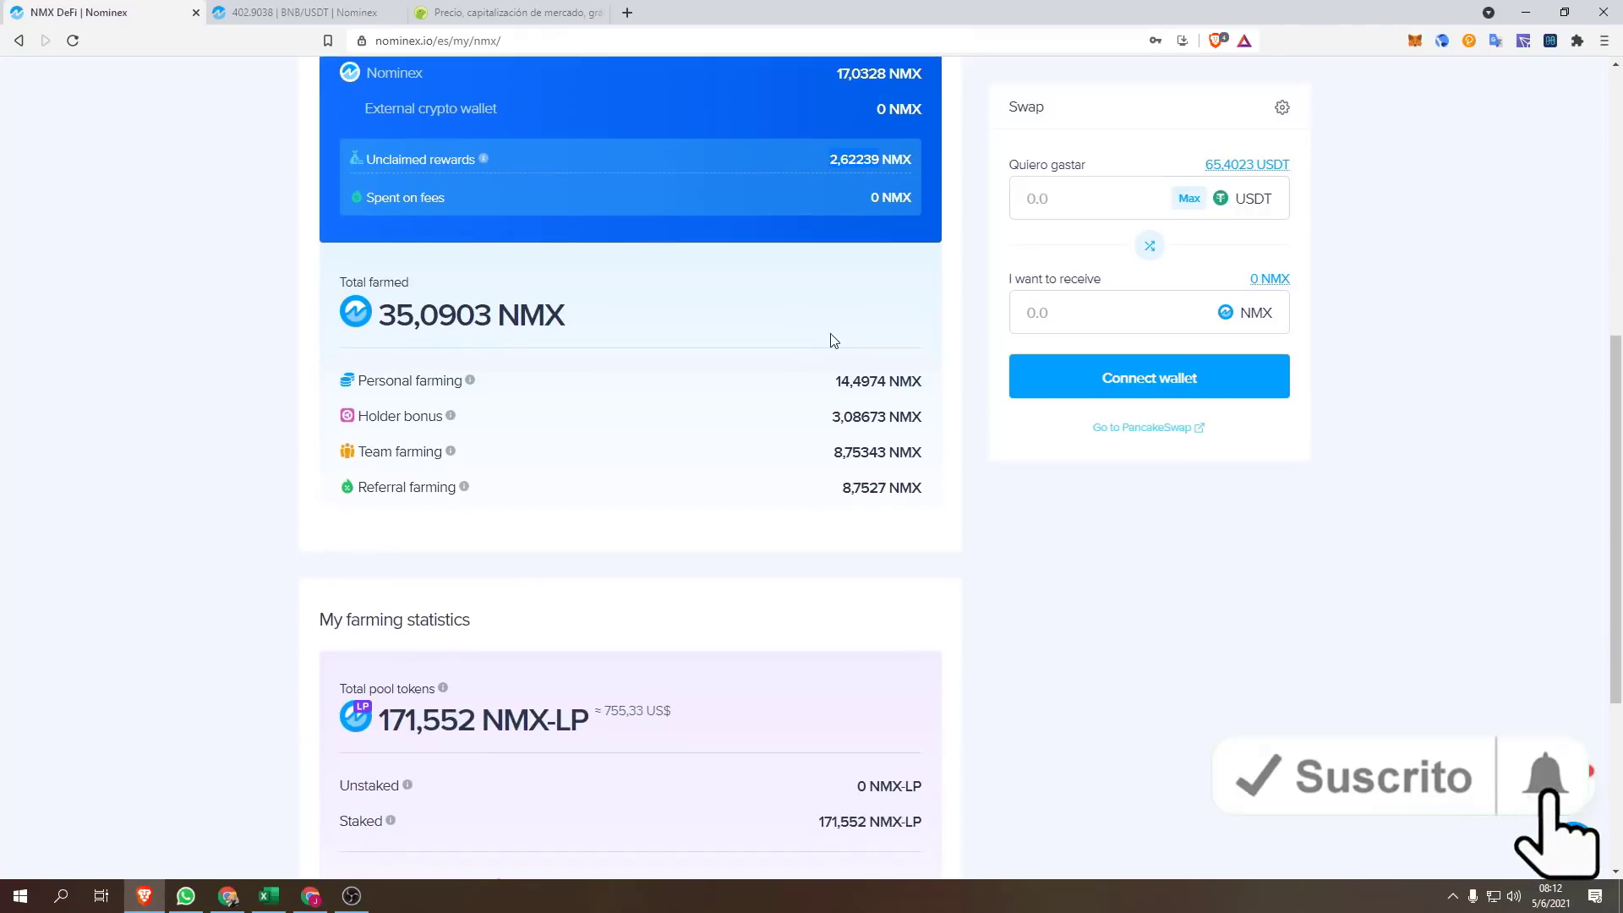
{"action": "scroll", "coordinate": [691, 456], "scroll_direction": "down", "scroll_amount": 2}
{"action": "scroll", "coordinate": [691, 456], "scroll_direction": "down", "scroll_amount": 2}
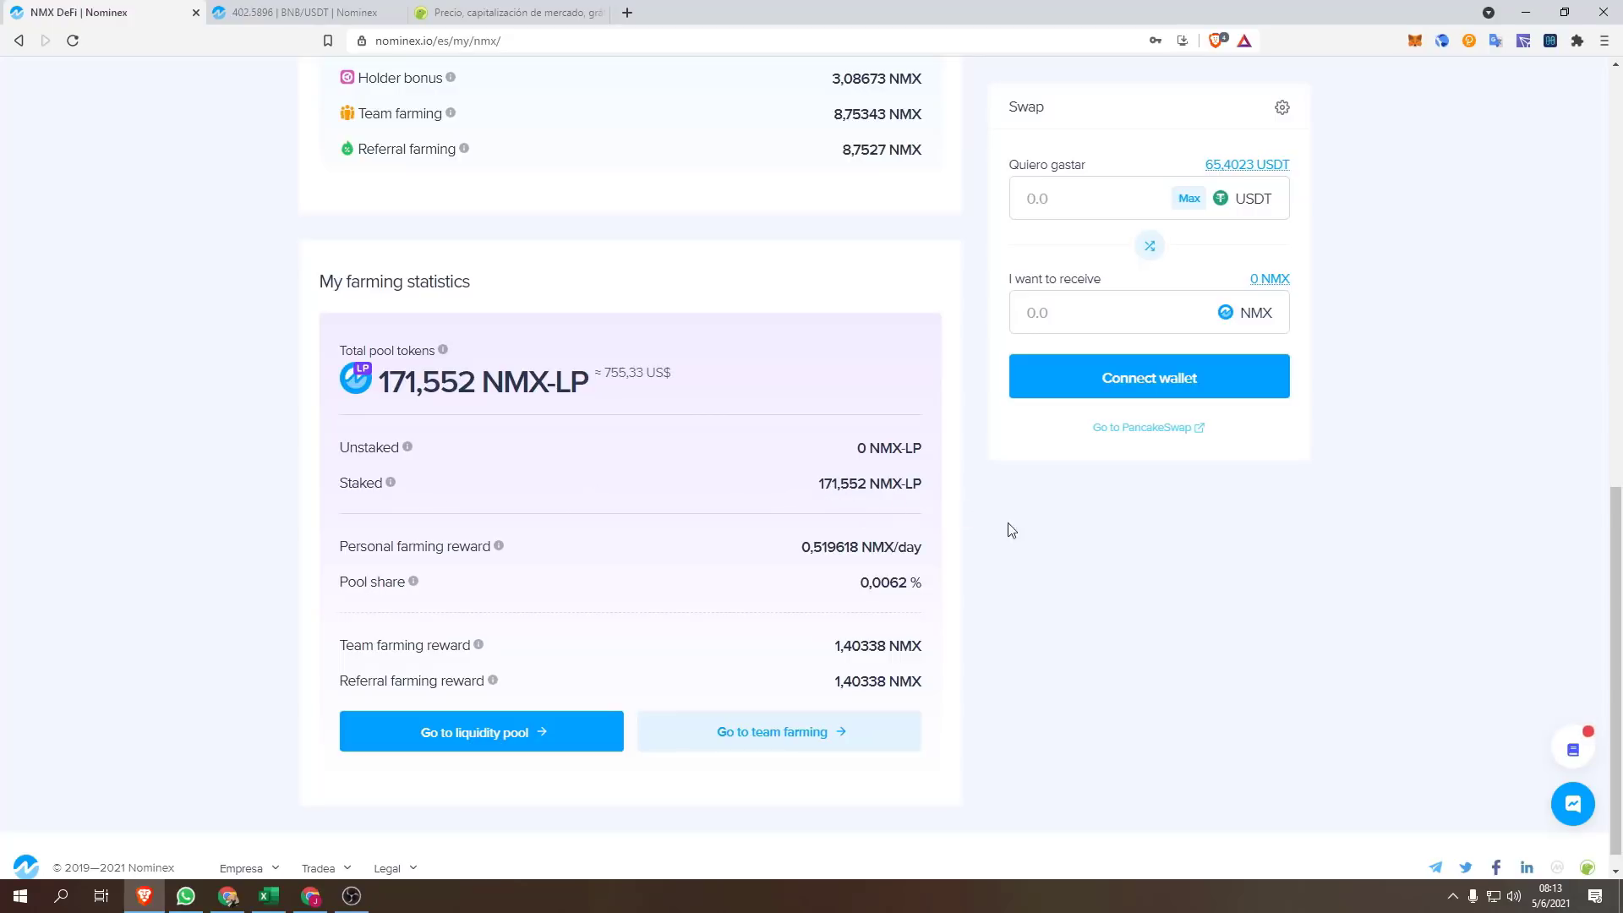
{"action": "scroll", "coordinate": [550, 498], "scroll_direction": "down", "scroll_amount": 1}
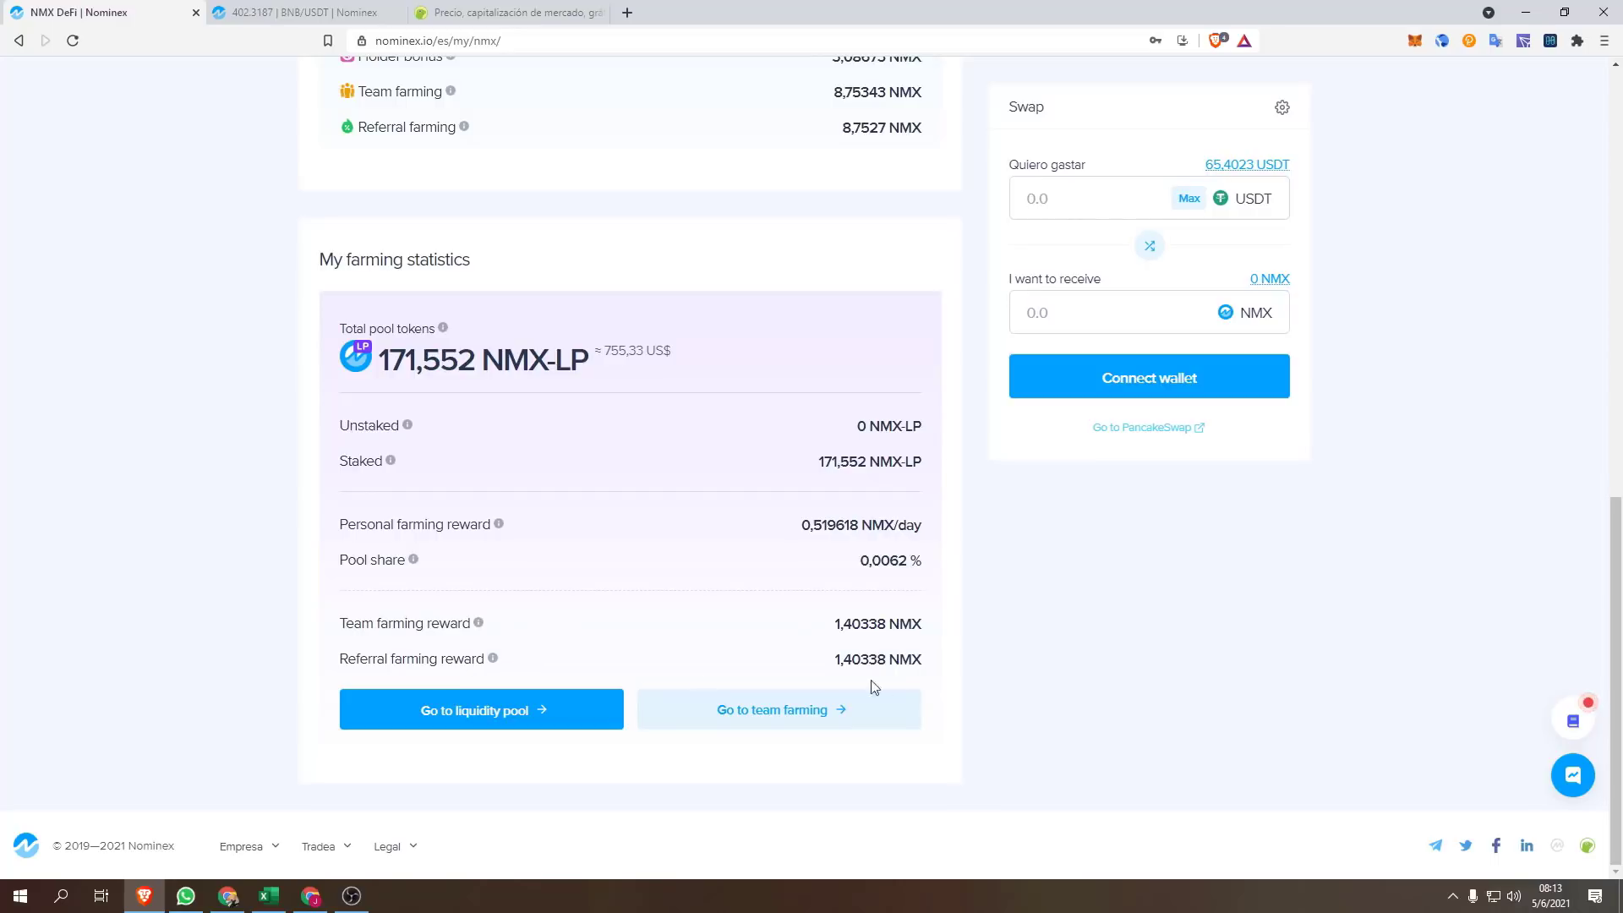
{"action": "scroll", "coordinate": [805, 623], "scroll_direction": "up", "scroll_amount": 12}
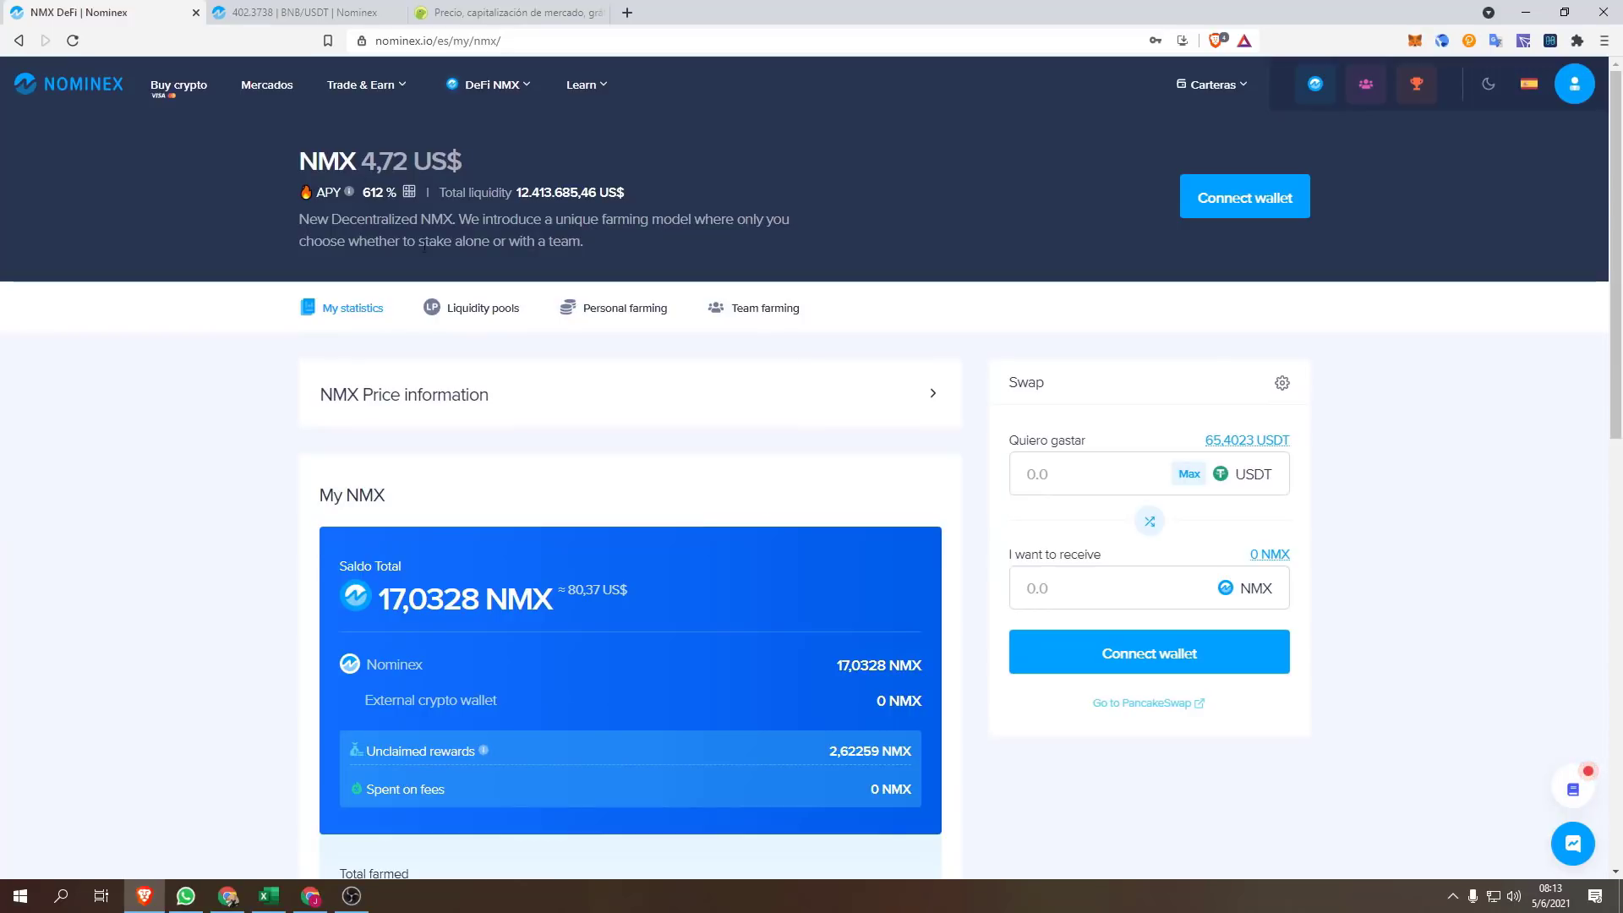
Step: Open the NMX-USDT liquidity pool and continue to its PancakeSwap V1 add-liquidity page, acknowledging the unsupported-version warning
{"action": "left_click", "coordinate": [465, 315]}
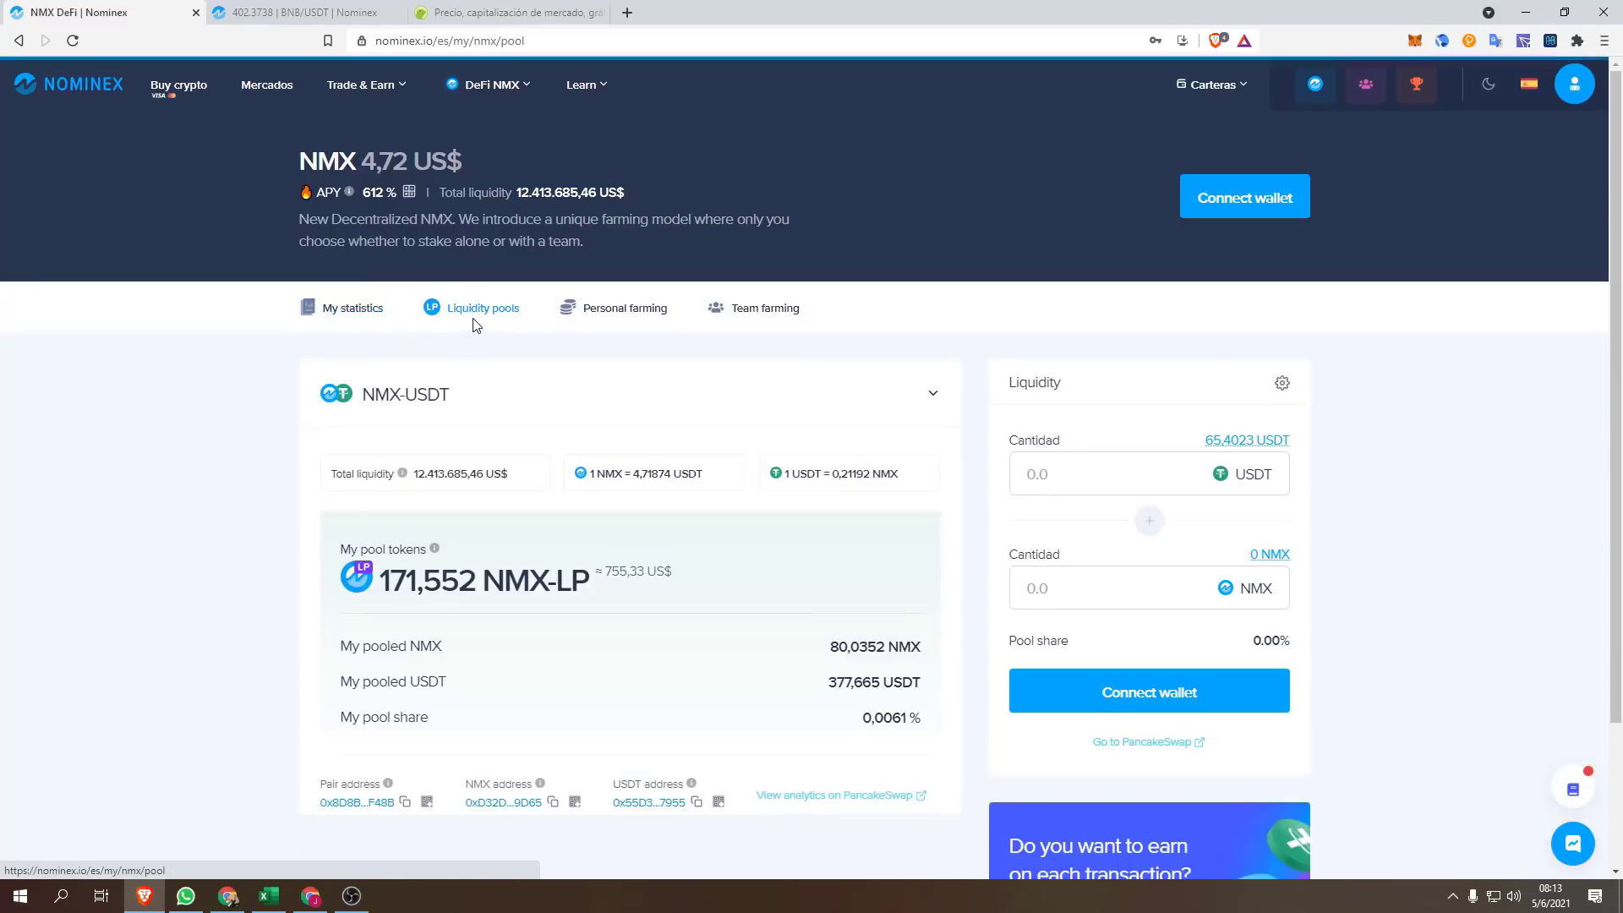
{"action": "scroll", "coordinate": [428, 424], "scroll_direction": "down", "scroll_amount": 3}
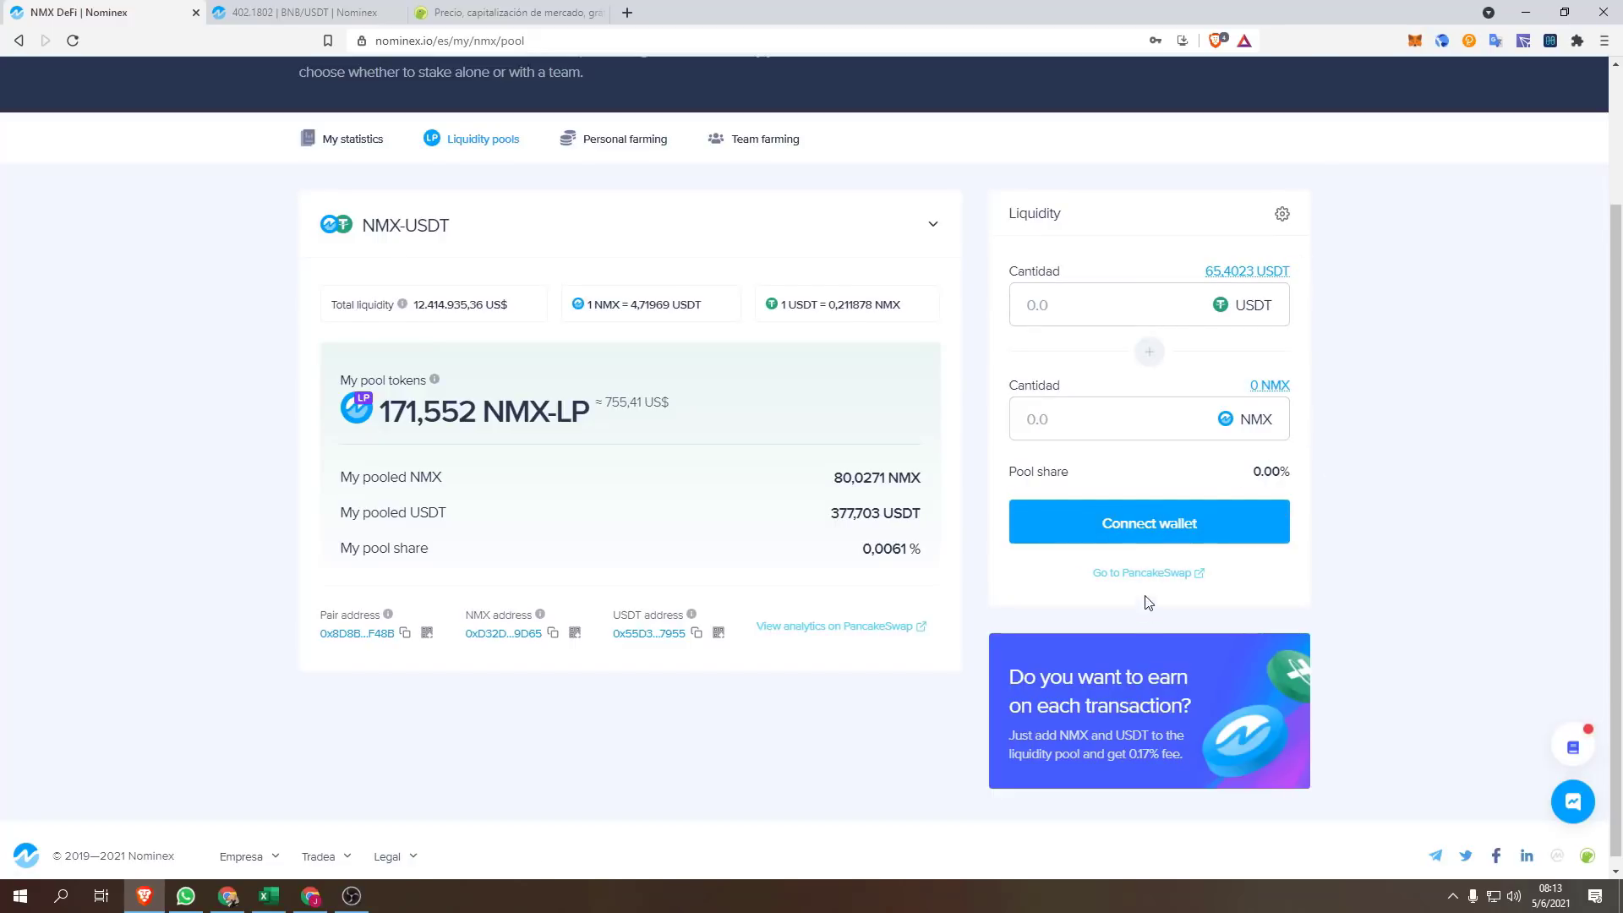
{"action": "left_click", "coordinate": [1149, 575]}
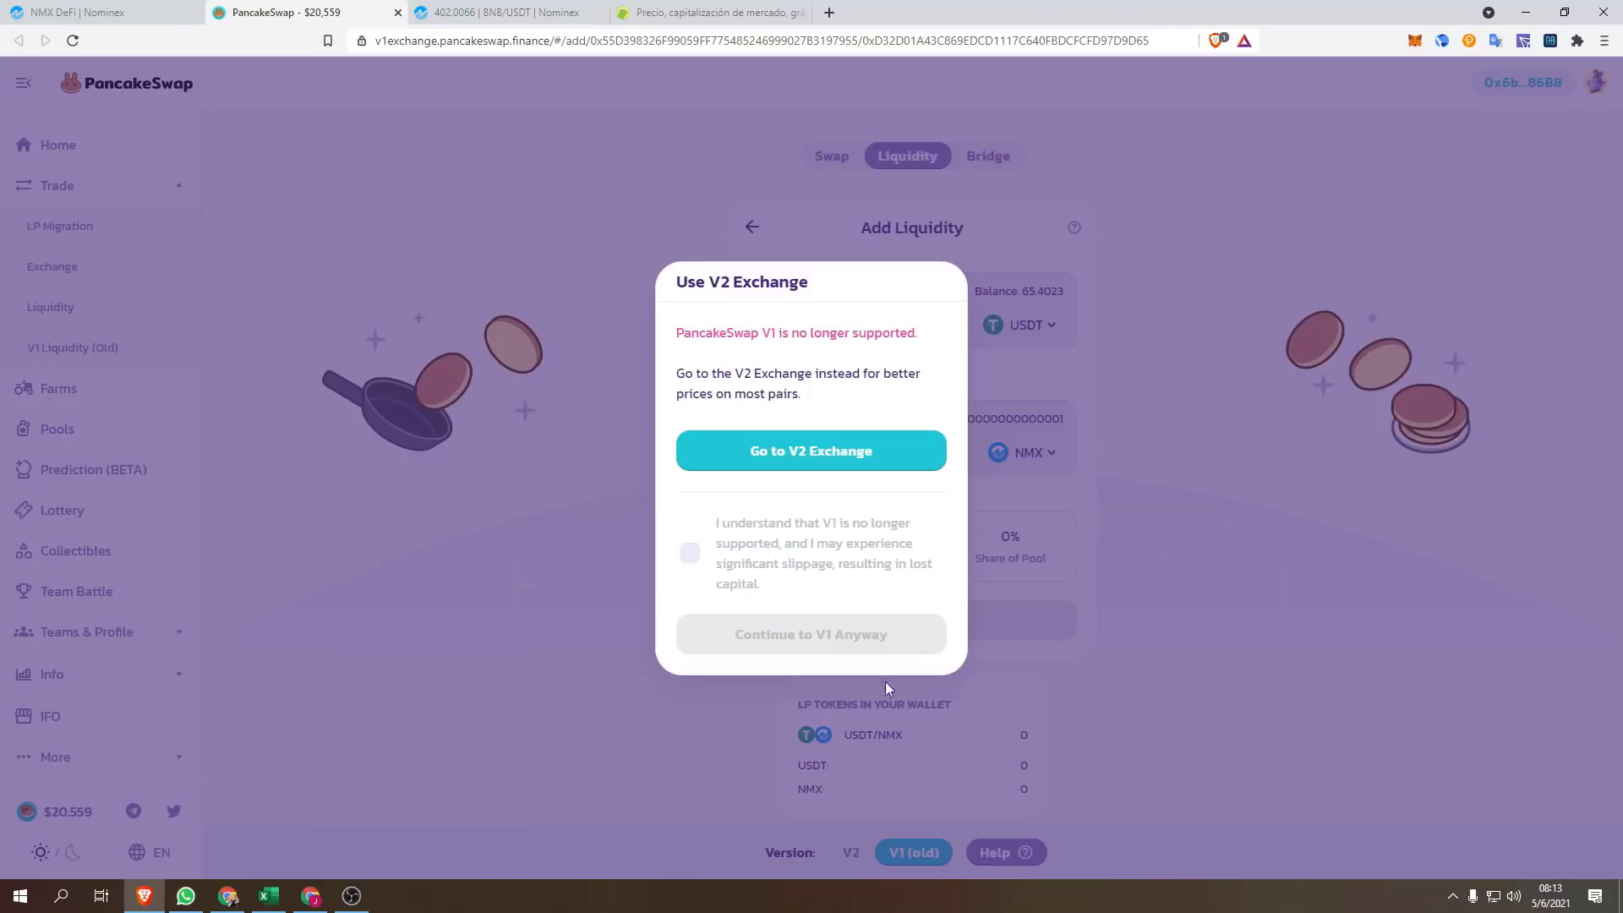
{"action": "left_click", "coordinate": [689, 553]}
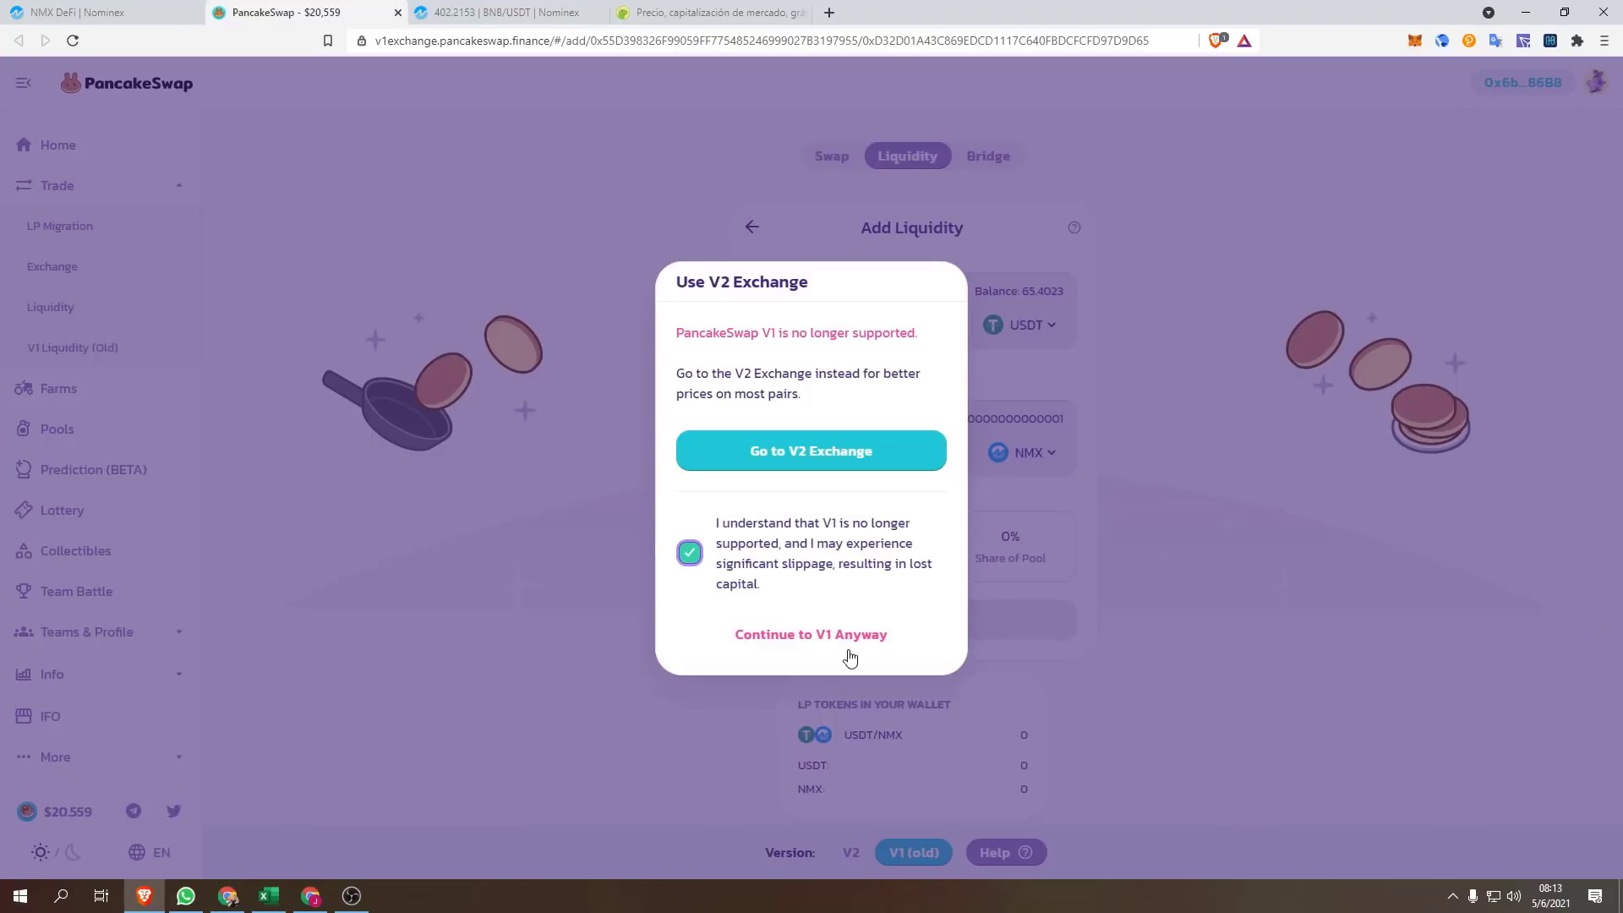
{"action": "left_click", "coordinate": [826, 635]}
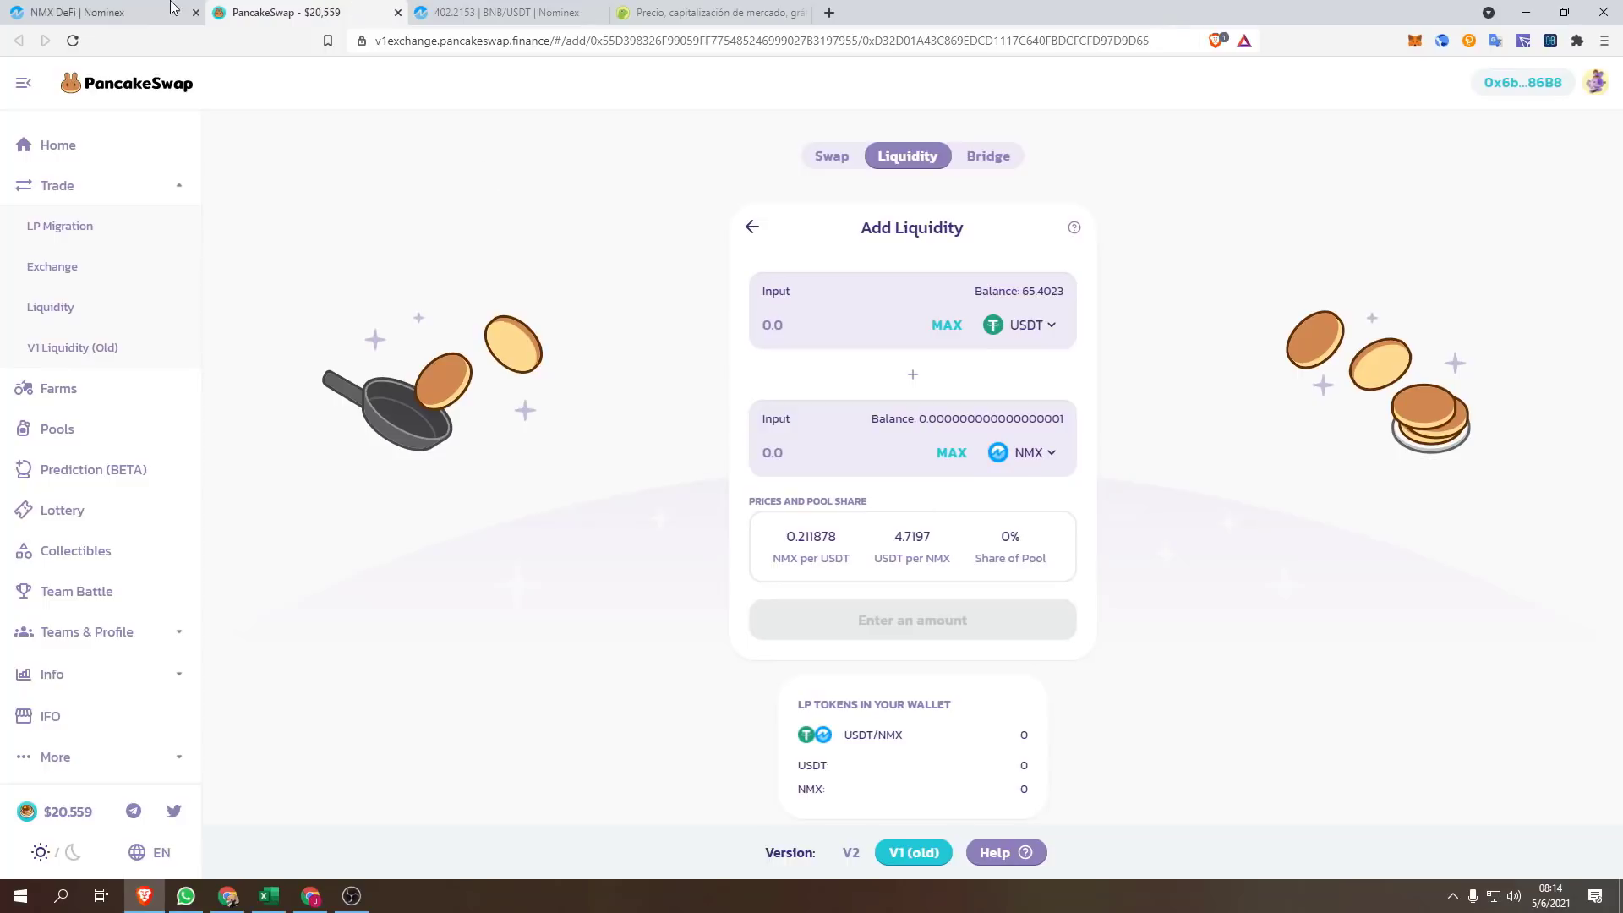
Step: Return to Nominex and connect the Brave/MetaMask wallet from the personal farming page
{"action": "left_click", "coordinate": [102, 12]}
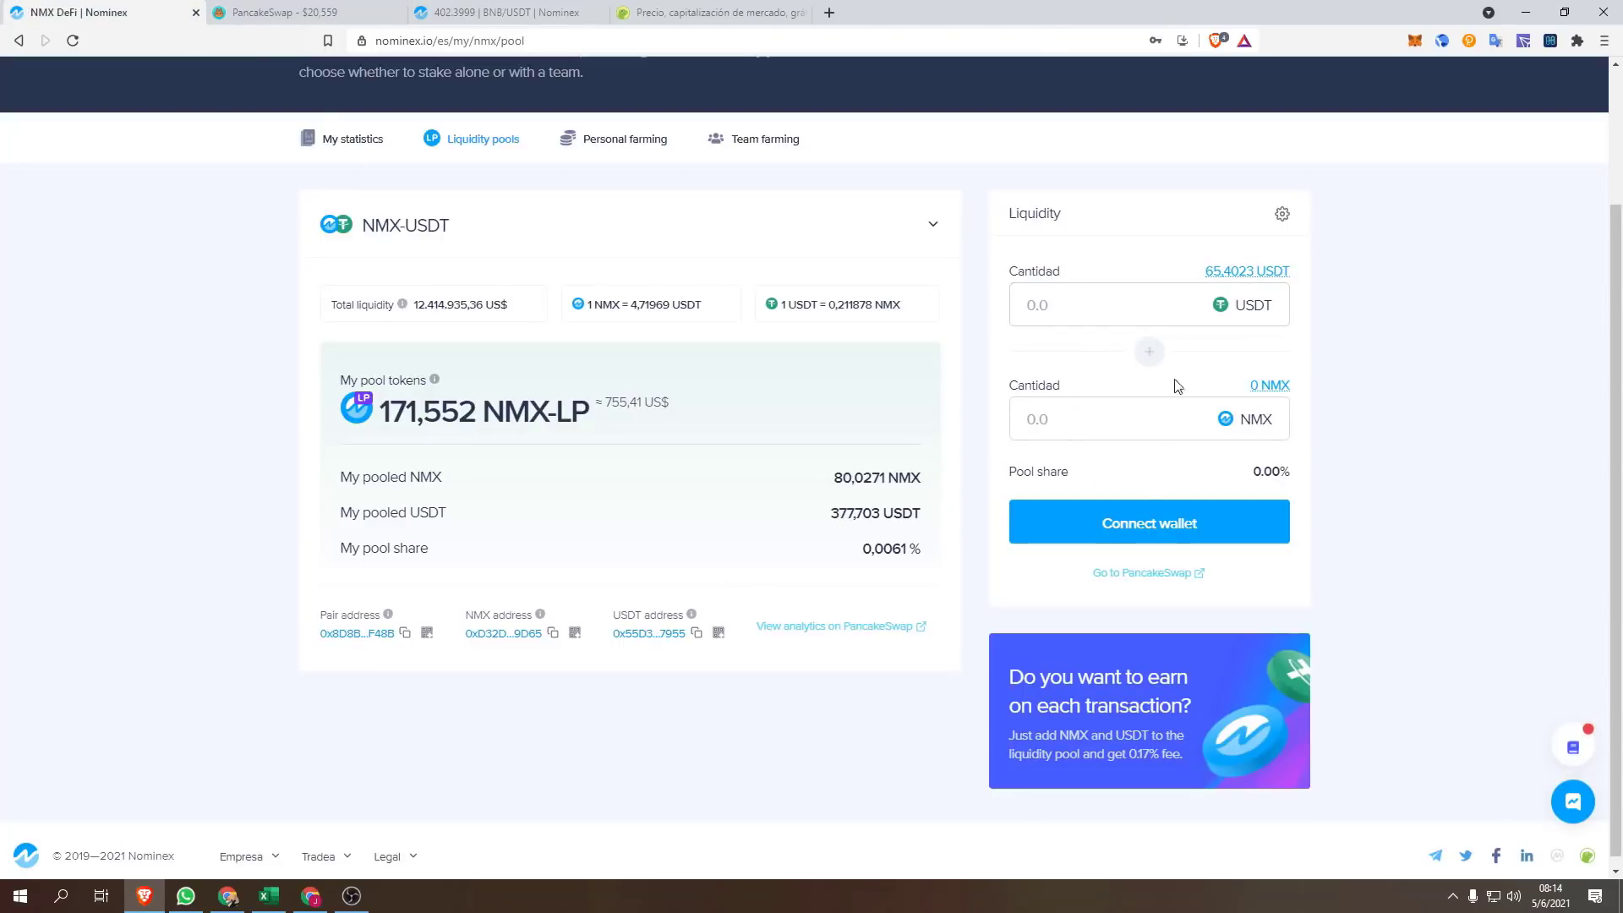
{"action": "scroll", "coordinate": [904, 431], "scroll_direction": "up", "scroll_amount": 2}
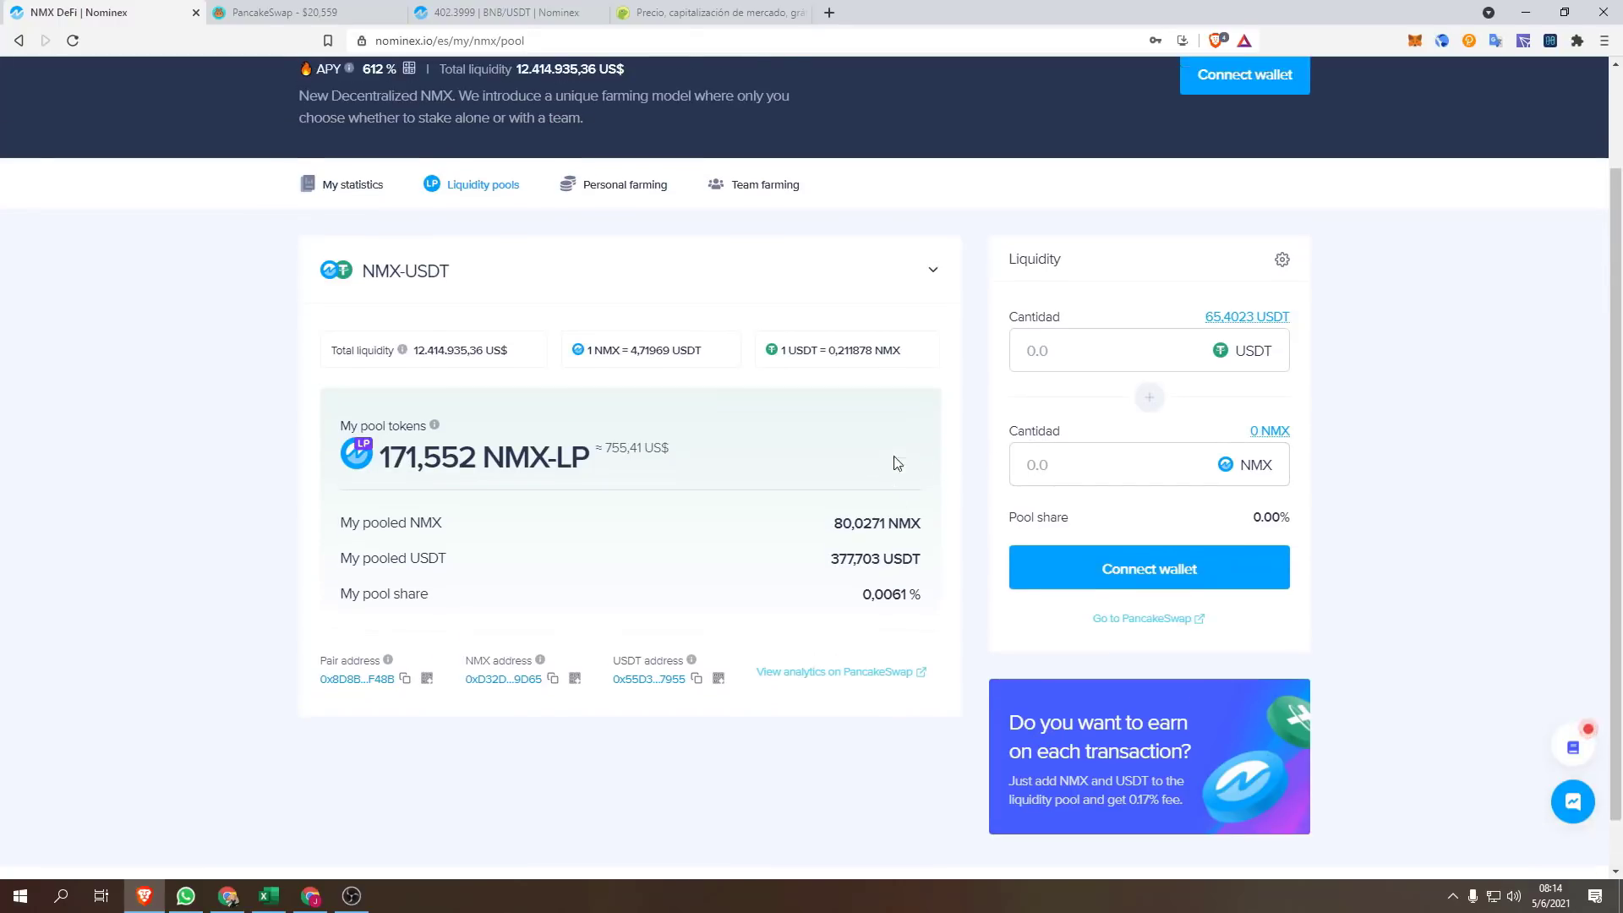
{"action": "left_click", "coordinate": [627, 317]}
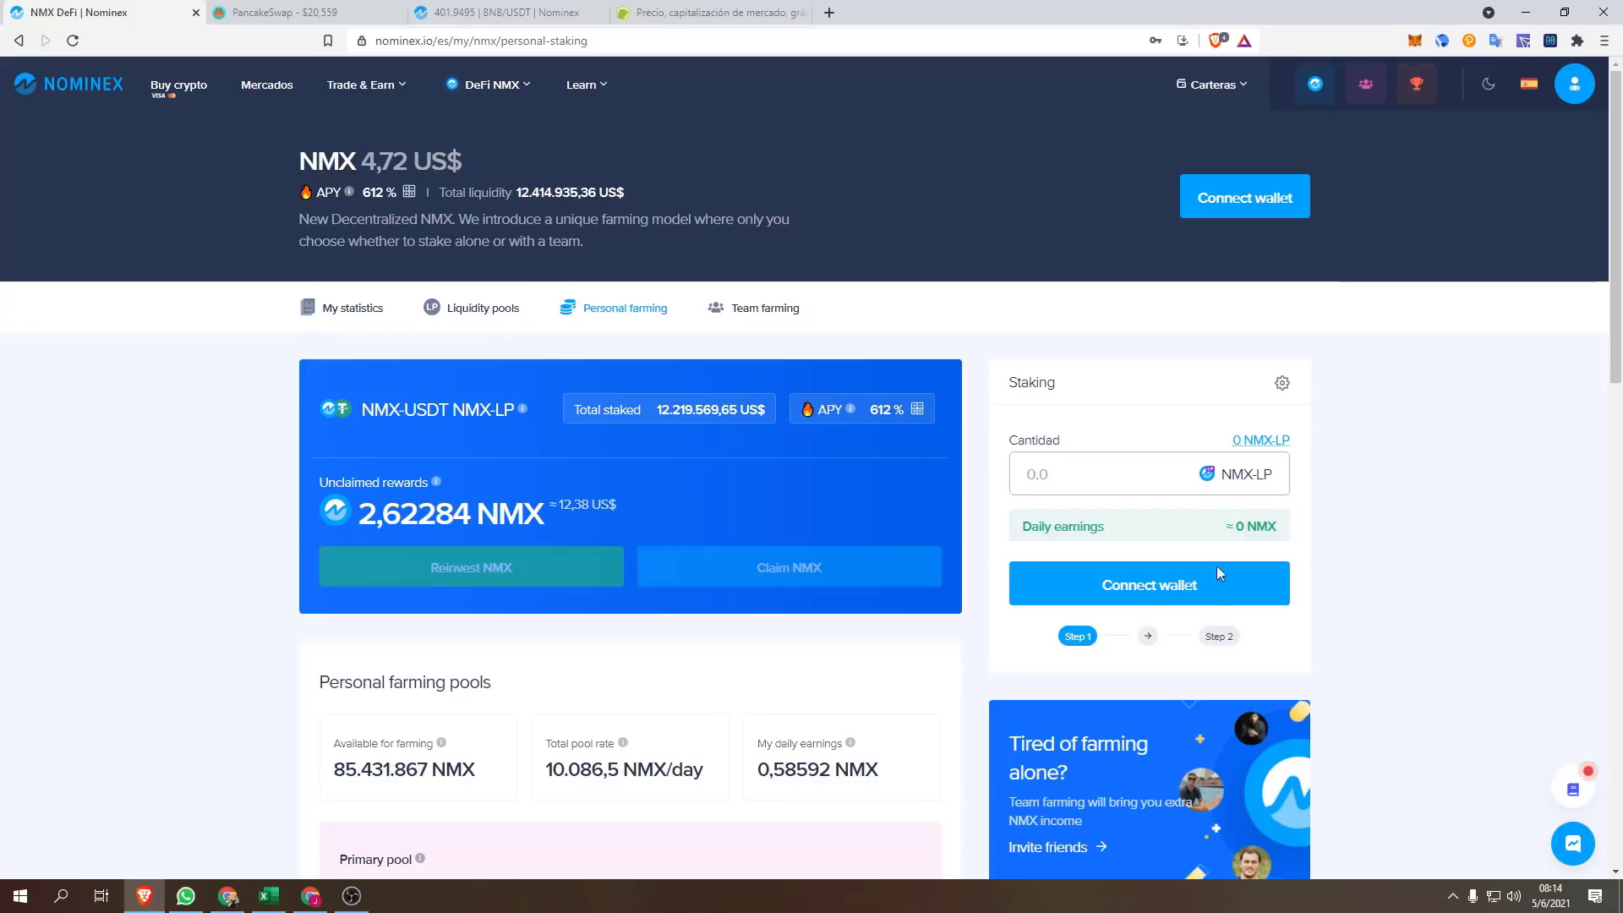
{"action": "left_click", "coordinate": [1204, 586]}
{"action": "left_click", "coordinate": [730, 498]}
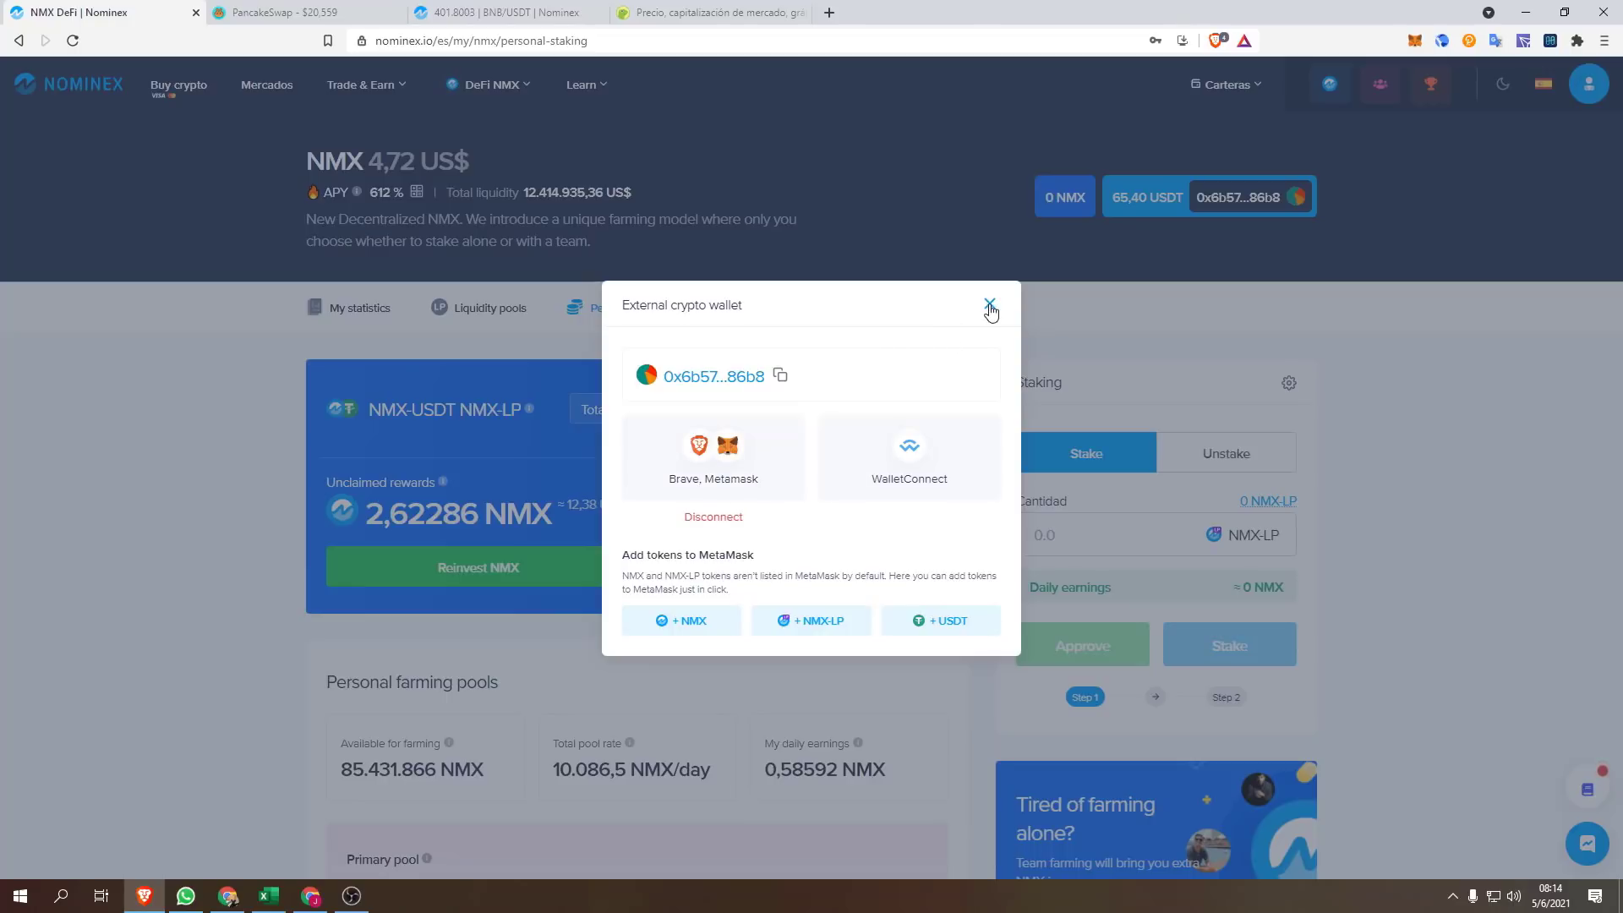
{"action": "left_click", "coordinate": [989, 303]}
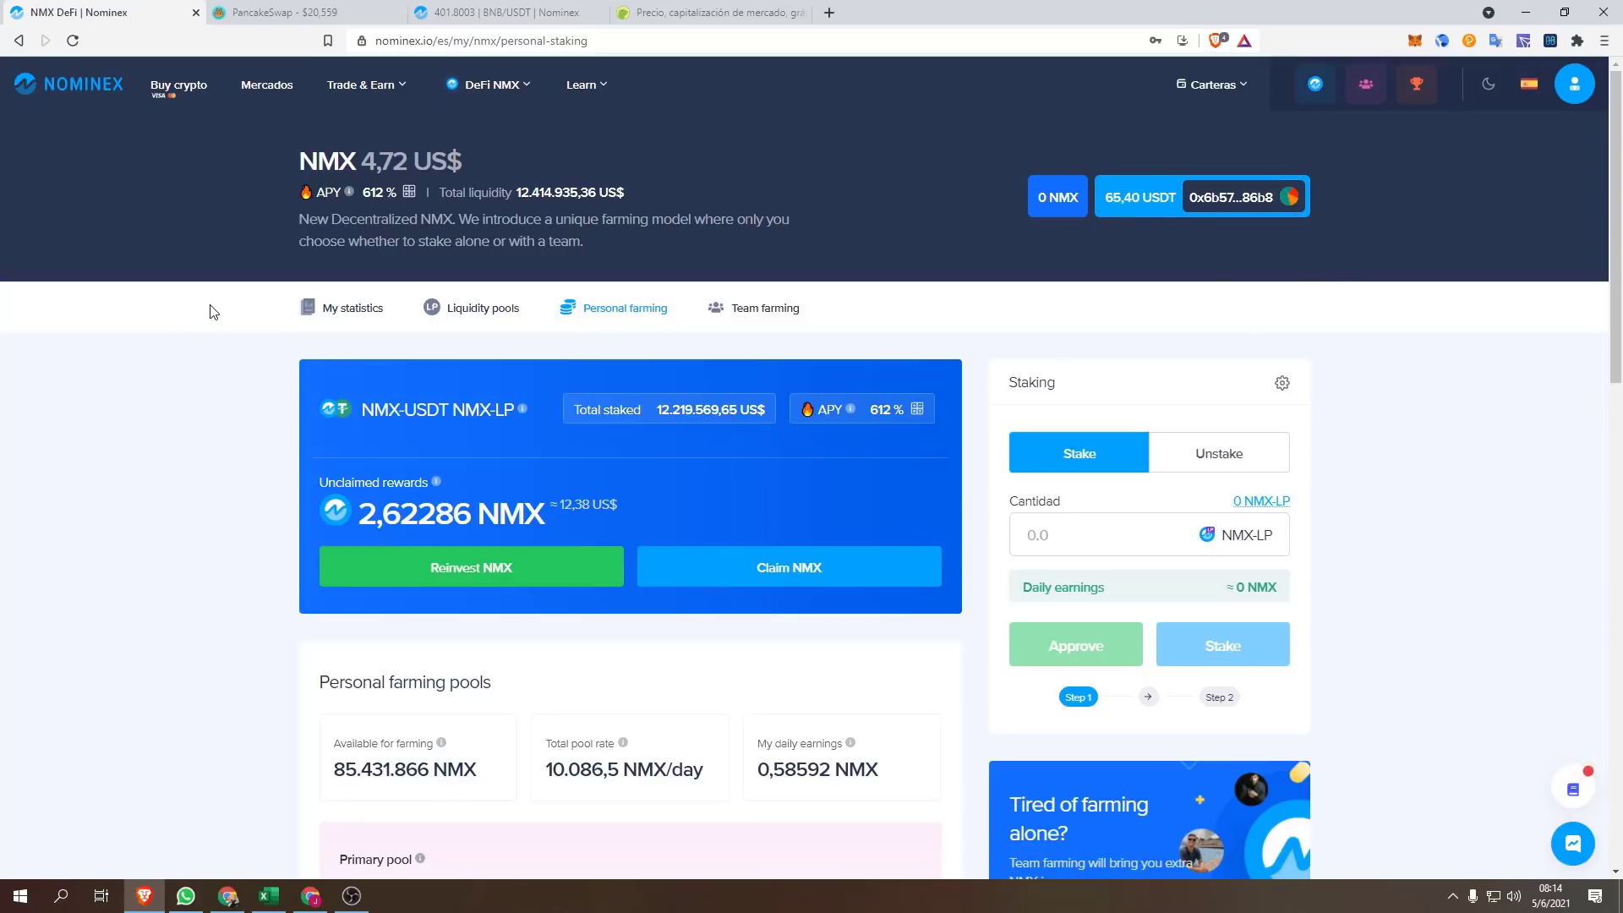
{"action": "scroll", "coordinate": [112, 297], "scroll_direction": "down", "scroll_amount": 2}
{"action": "scroll", "coordinate": [689, 283], "scroll_direction": "up", "scroll_amount": 1}
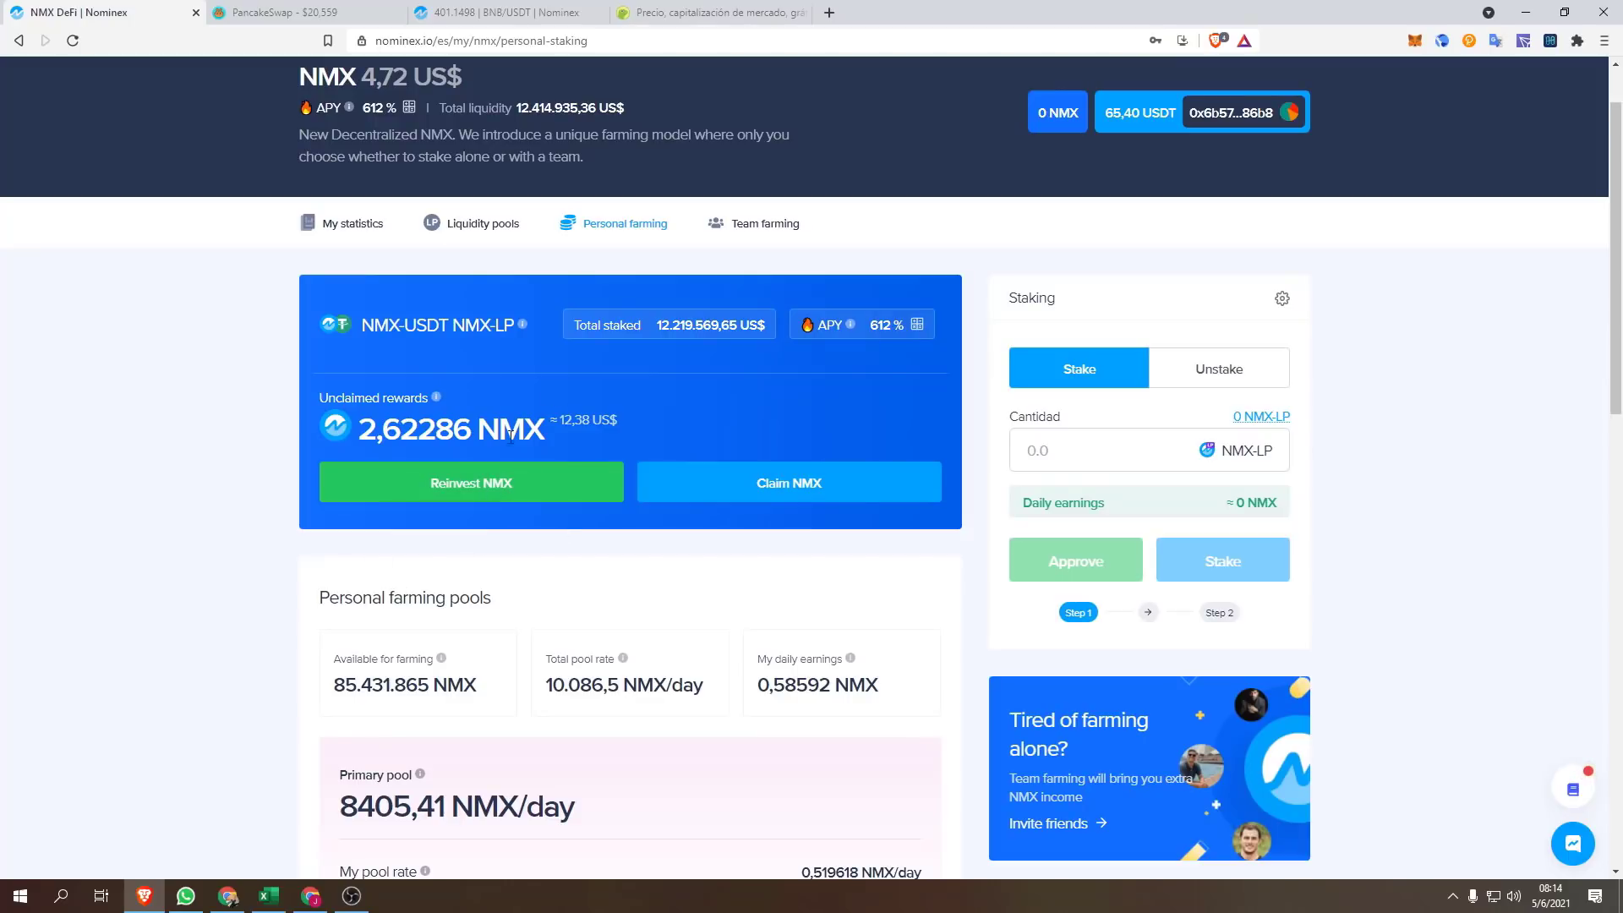
{"action": "scroll", "coordinate": [232, 409], "scroll_direction": "down", "scroll_amount": 2}
{"action": "scroll", "coordinate": [652, 605], "scroll_direction": "up", "scroll_amount": 2}
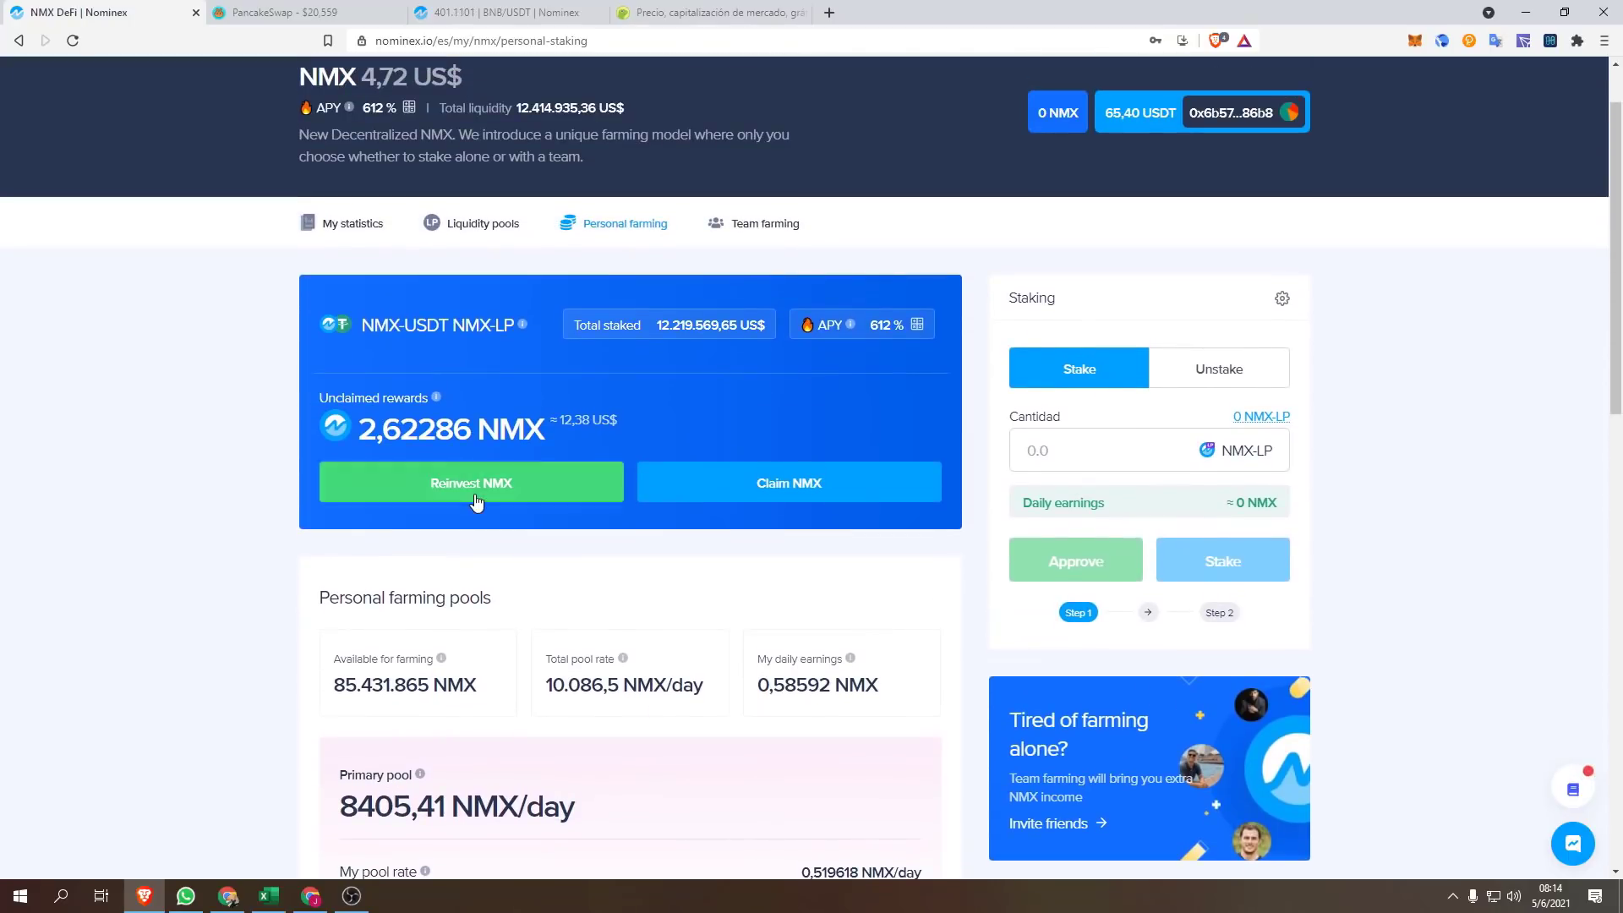
{"action": "left_click", "coordinate": [487, 493]}
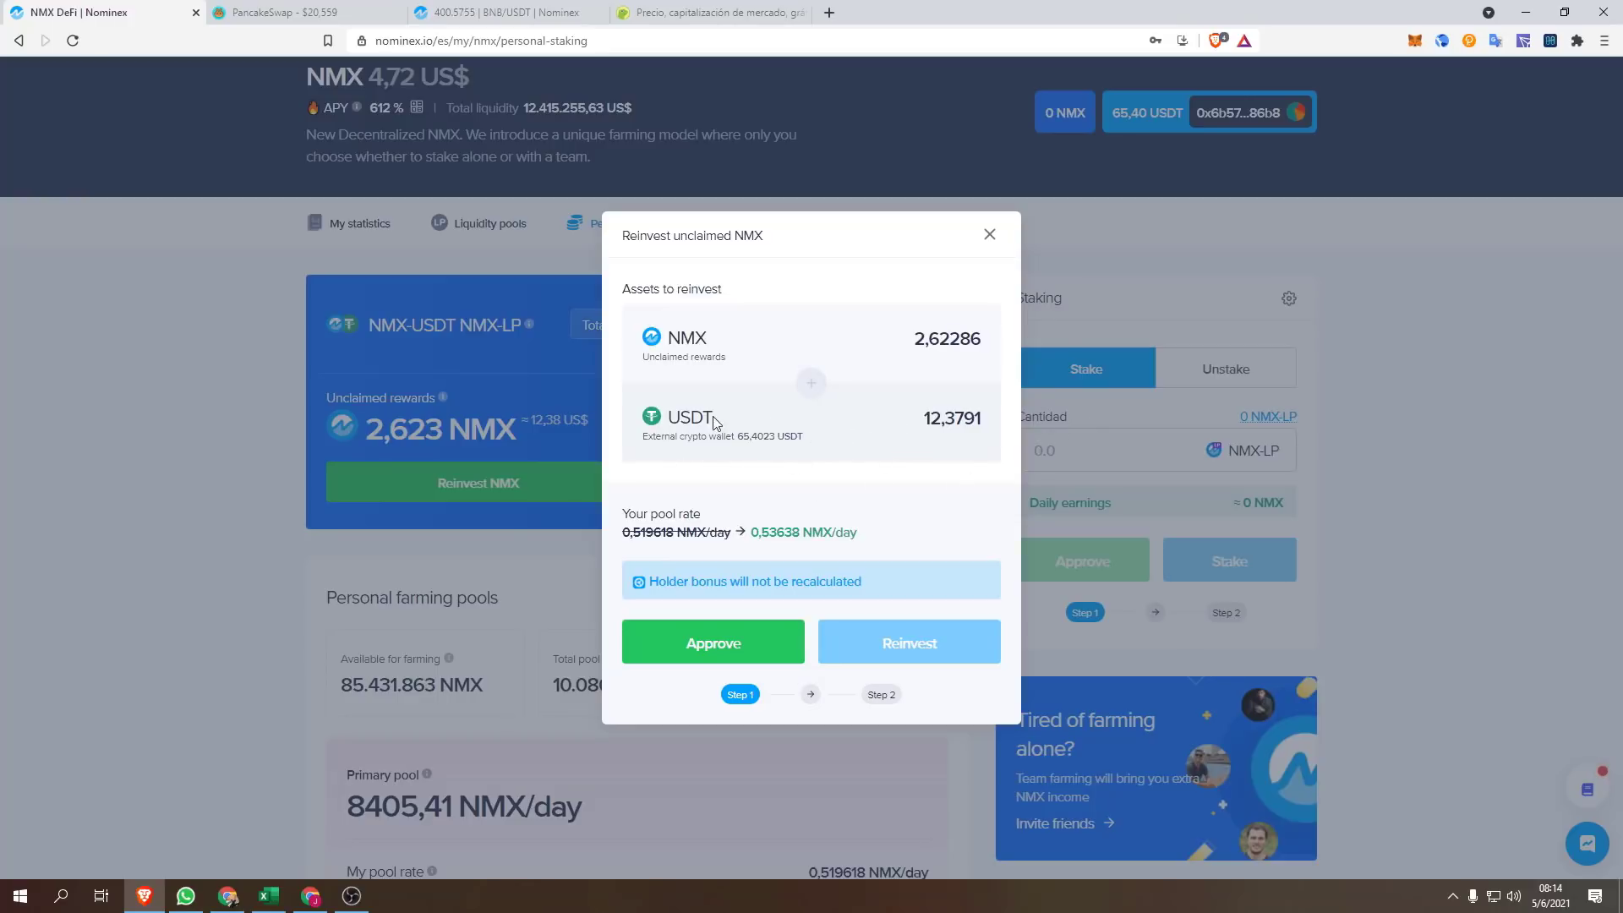
{"action": "left_click", "coordinate": [737, 643]}
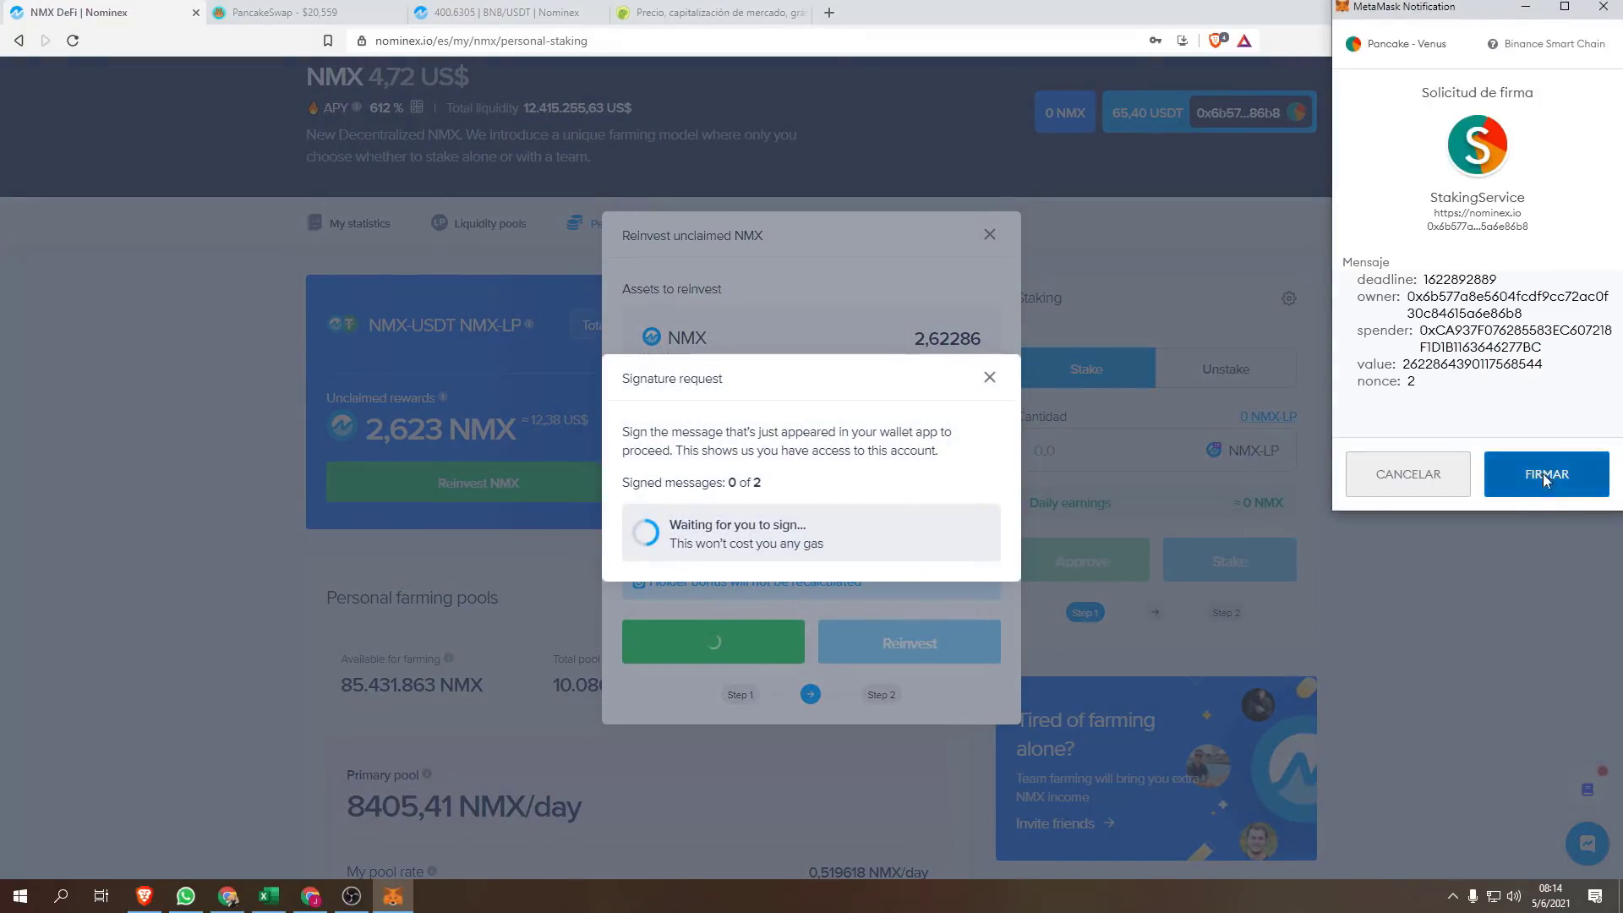
{"action": "left_click", "coordinate": [1543, 473]}
{"action": "left_click", "coordinate": [1544, 472]}
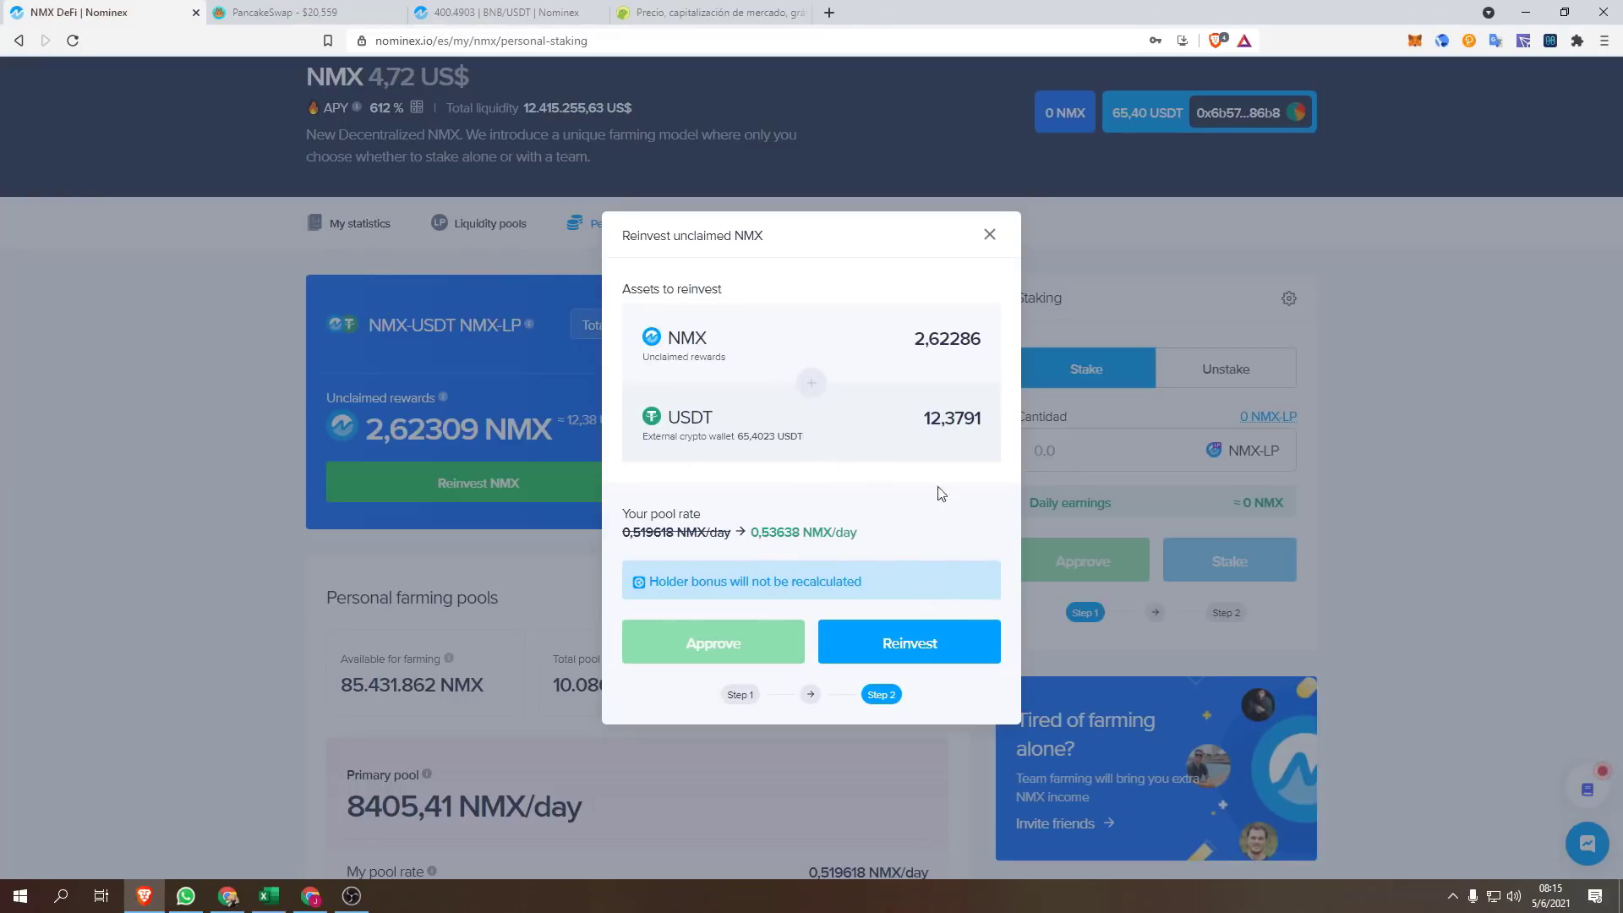
{"action": "left_click", "coordinate": [989, 234]}
Step: Reinvest the 2,62309 unclaimed NMX together with 12,3808 USDT, signing both wallet messages and confirming the contract transaction
{"action": "left_click", "coordinate": [508, 482]}
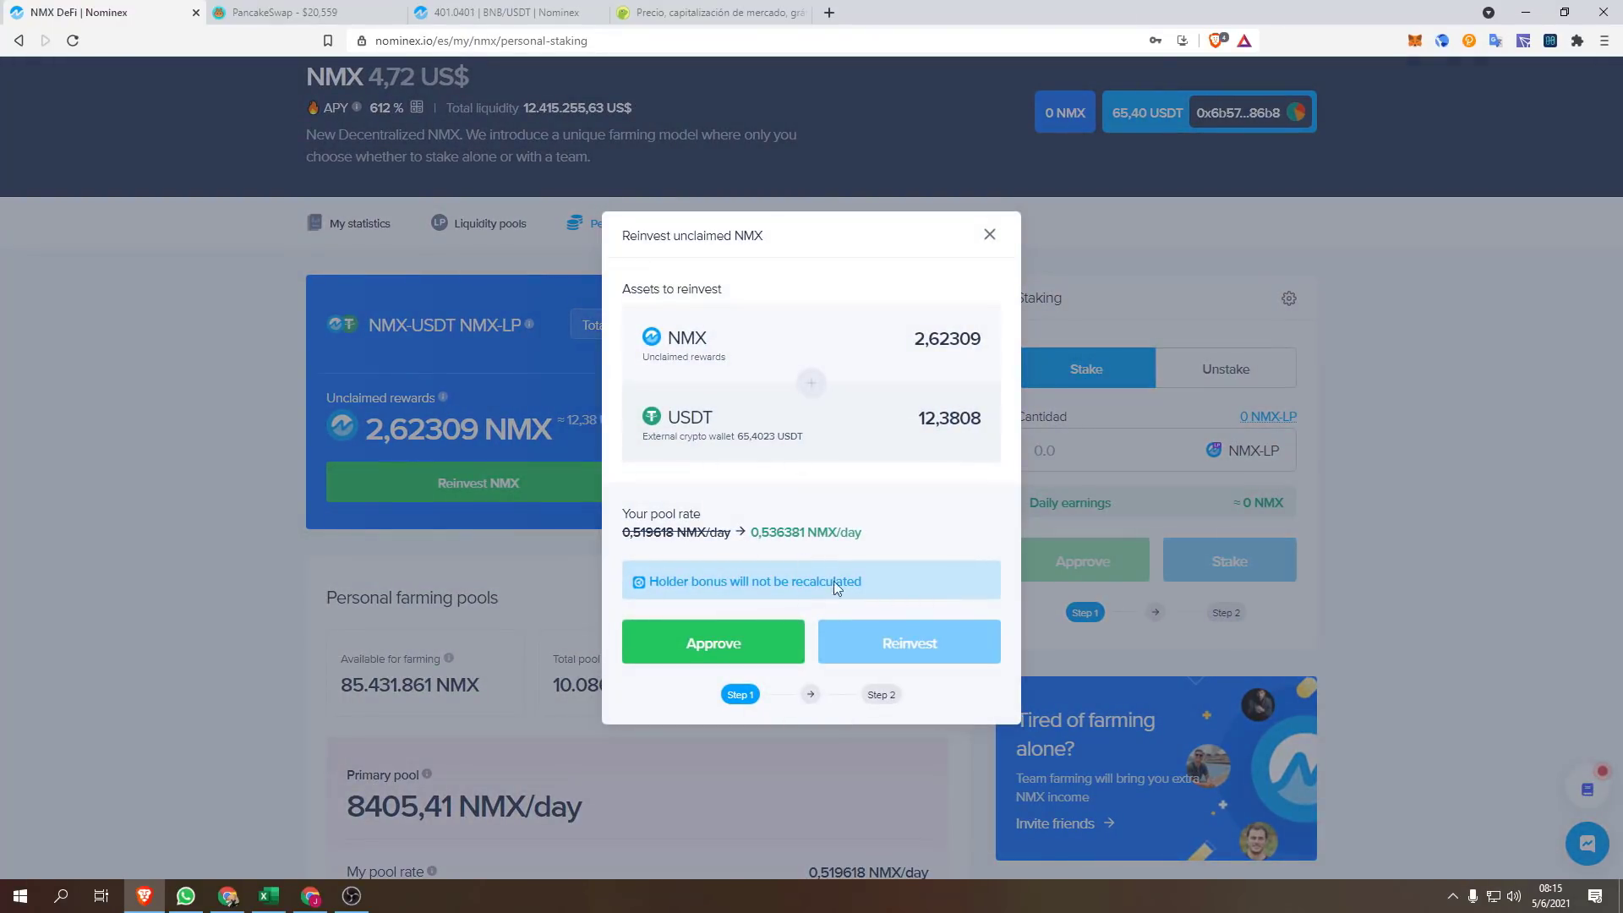
{"action": "left_click", "coordinate": [725, 643]}
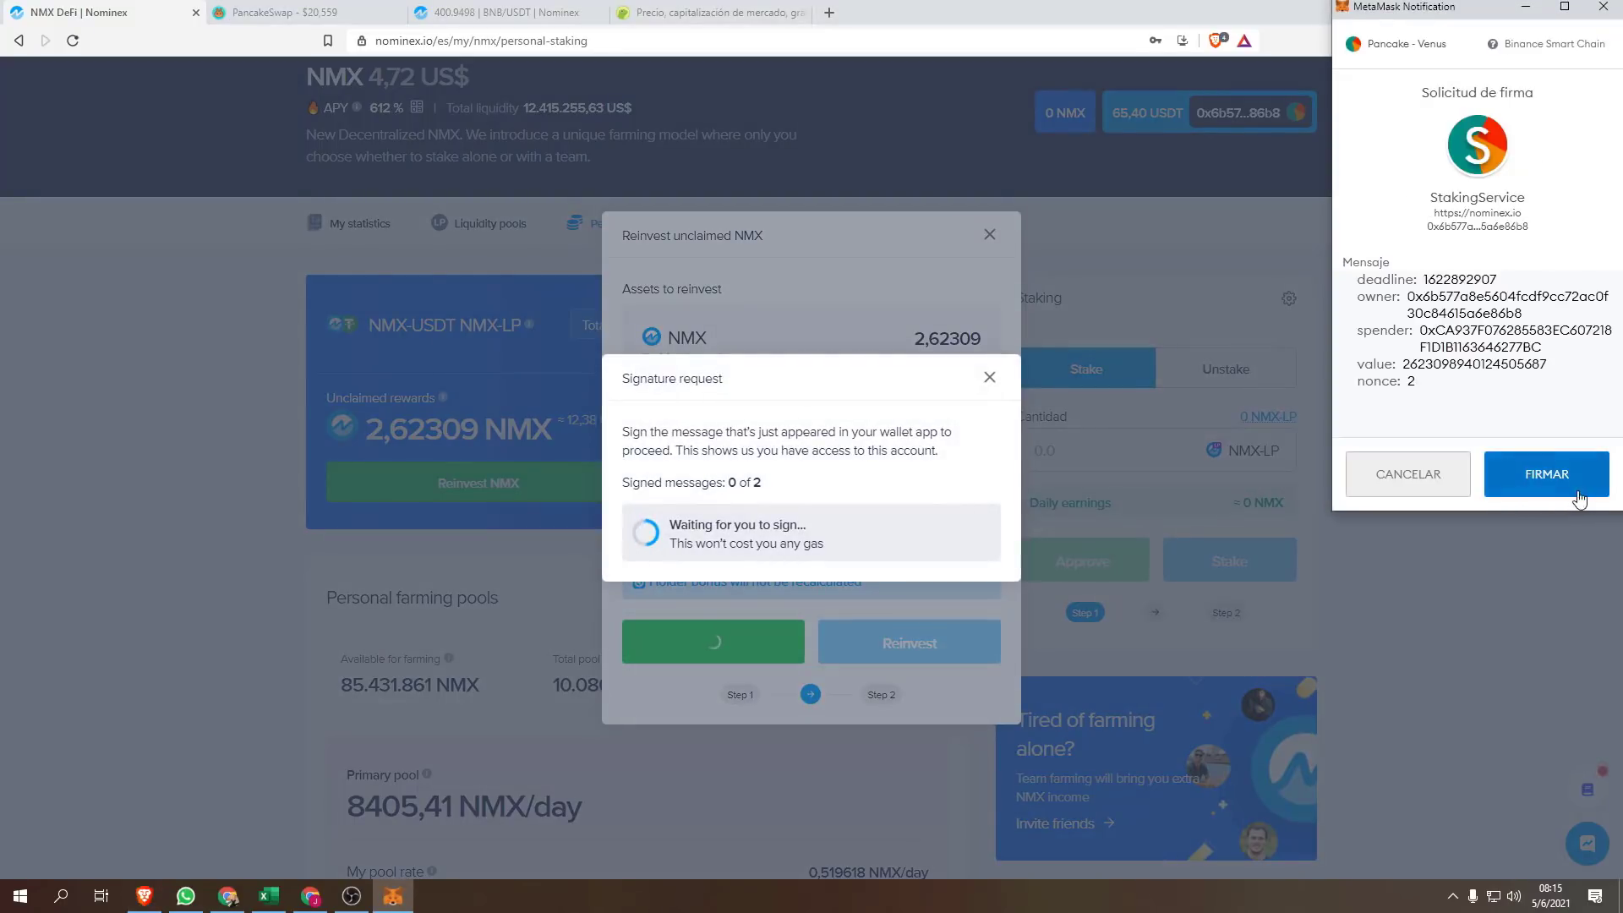
{"action": "left_click", "coordinate": [1574, 475]}
{"action": "left_click", "coordinate": [1574, 483]}
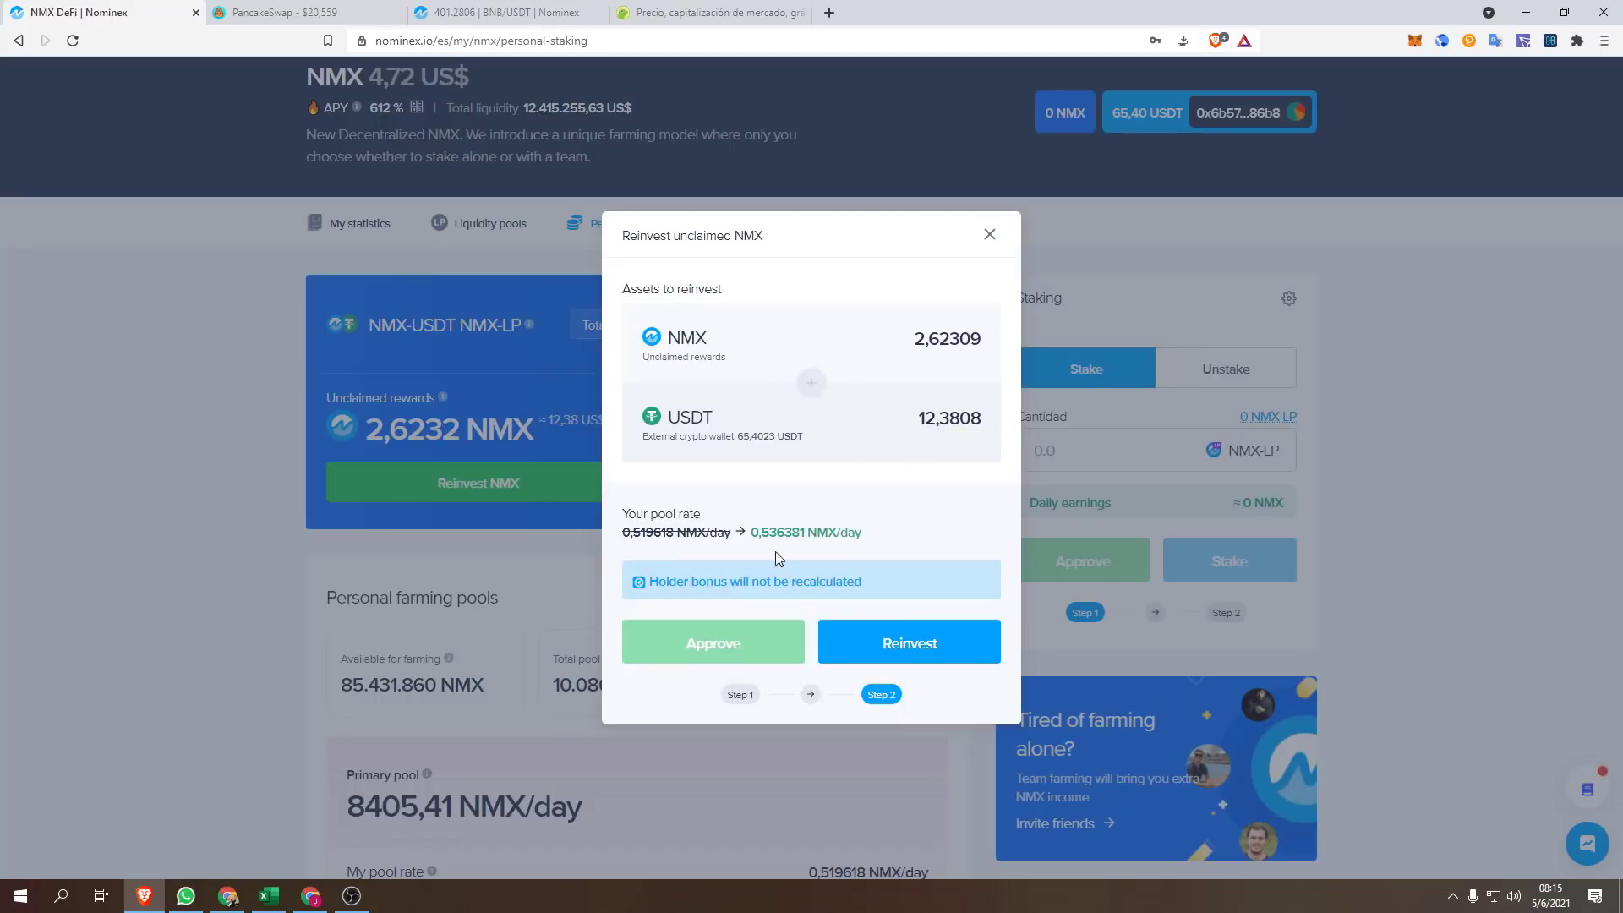
{"action": "left_click", "coordinate": [920, 645]}
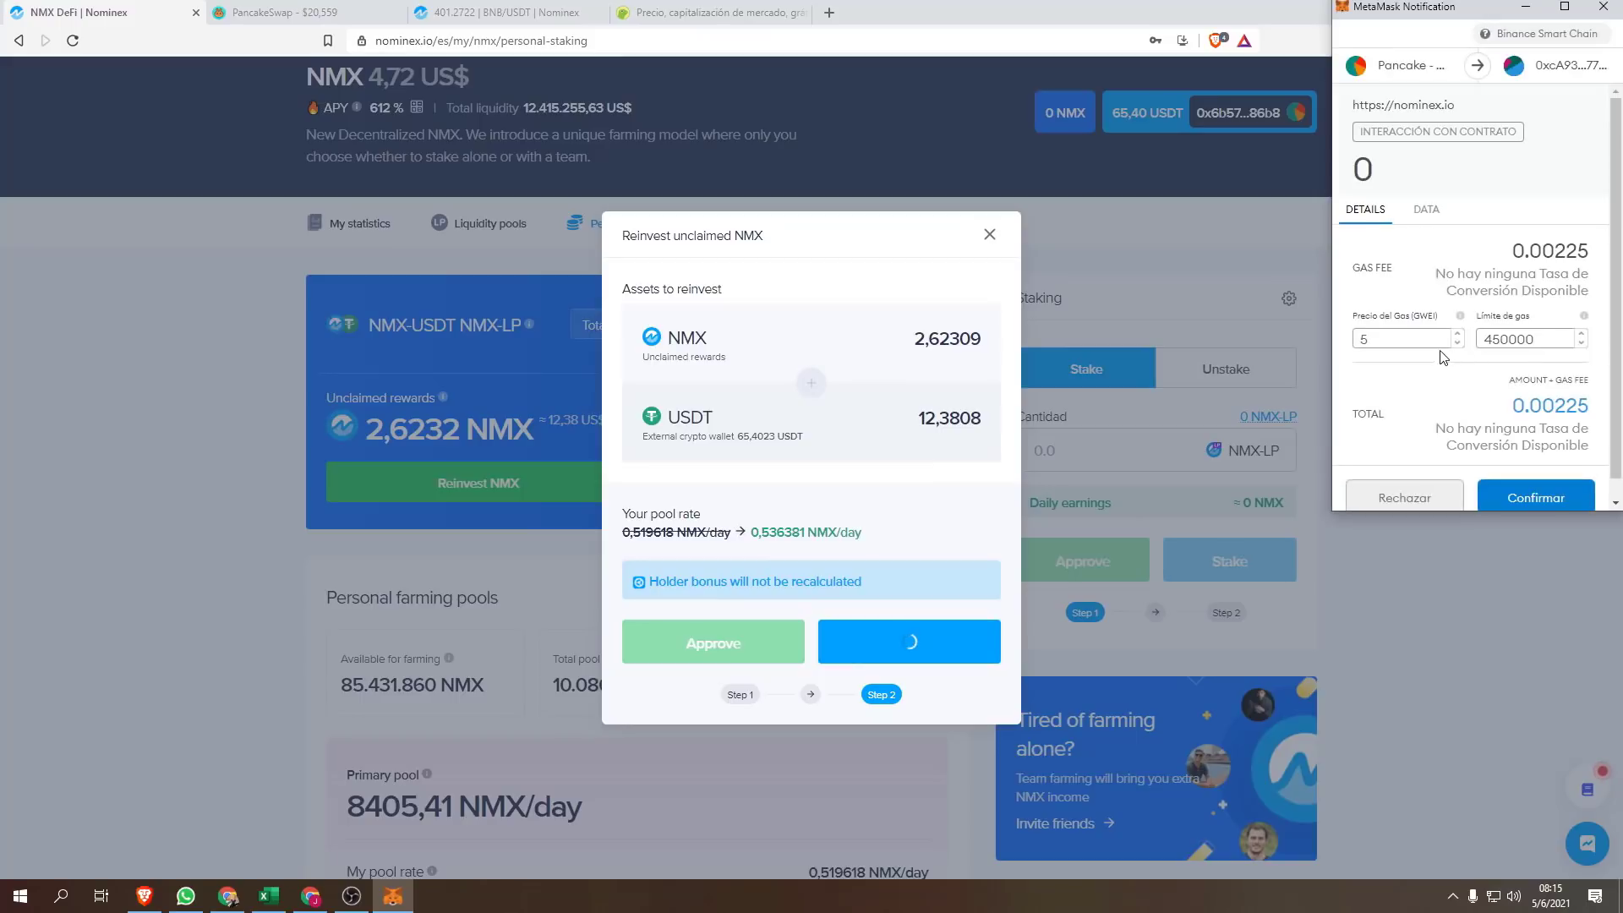
{"action": "left_click", "coordinate": [1535, 497]}
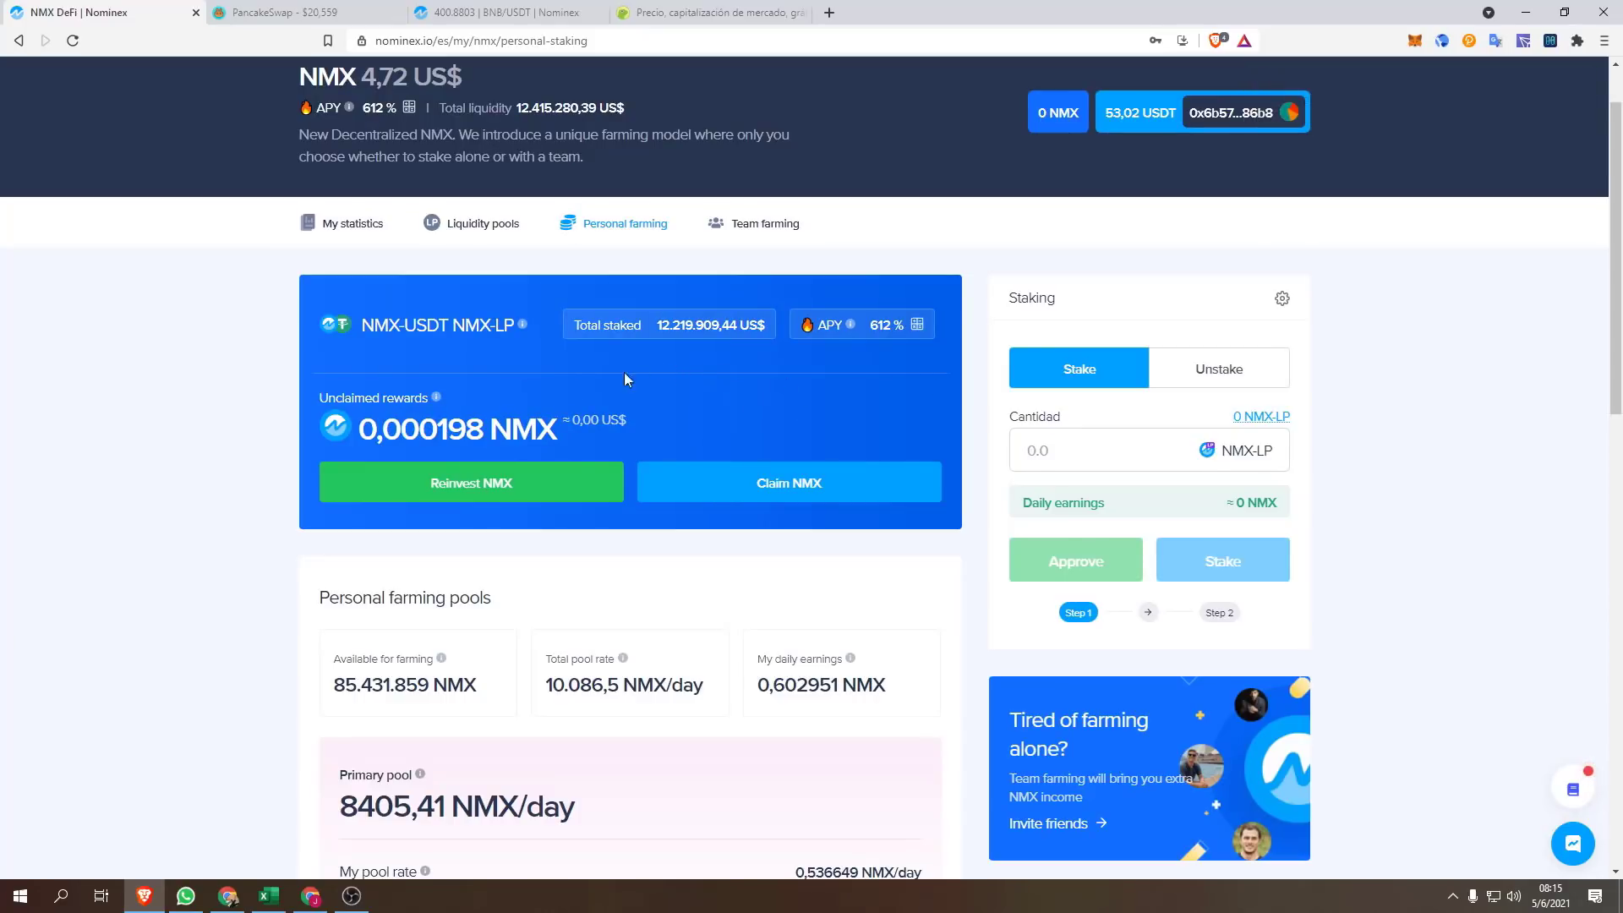
Step: Review the holder bonus and personal farming statistics, and refresh the page to check the unclaimed rewards and daily earnings
{"action": "scroll", "coordinate": [556, 375], "scroll_direction": "down", "scroll_amount": 12}
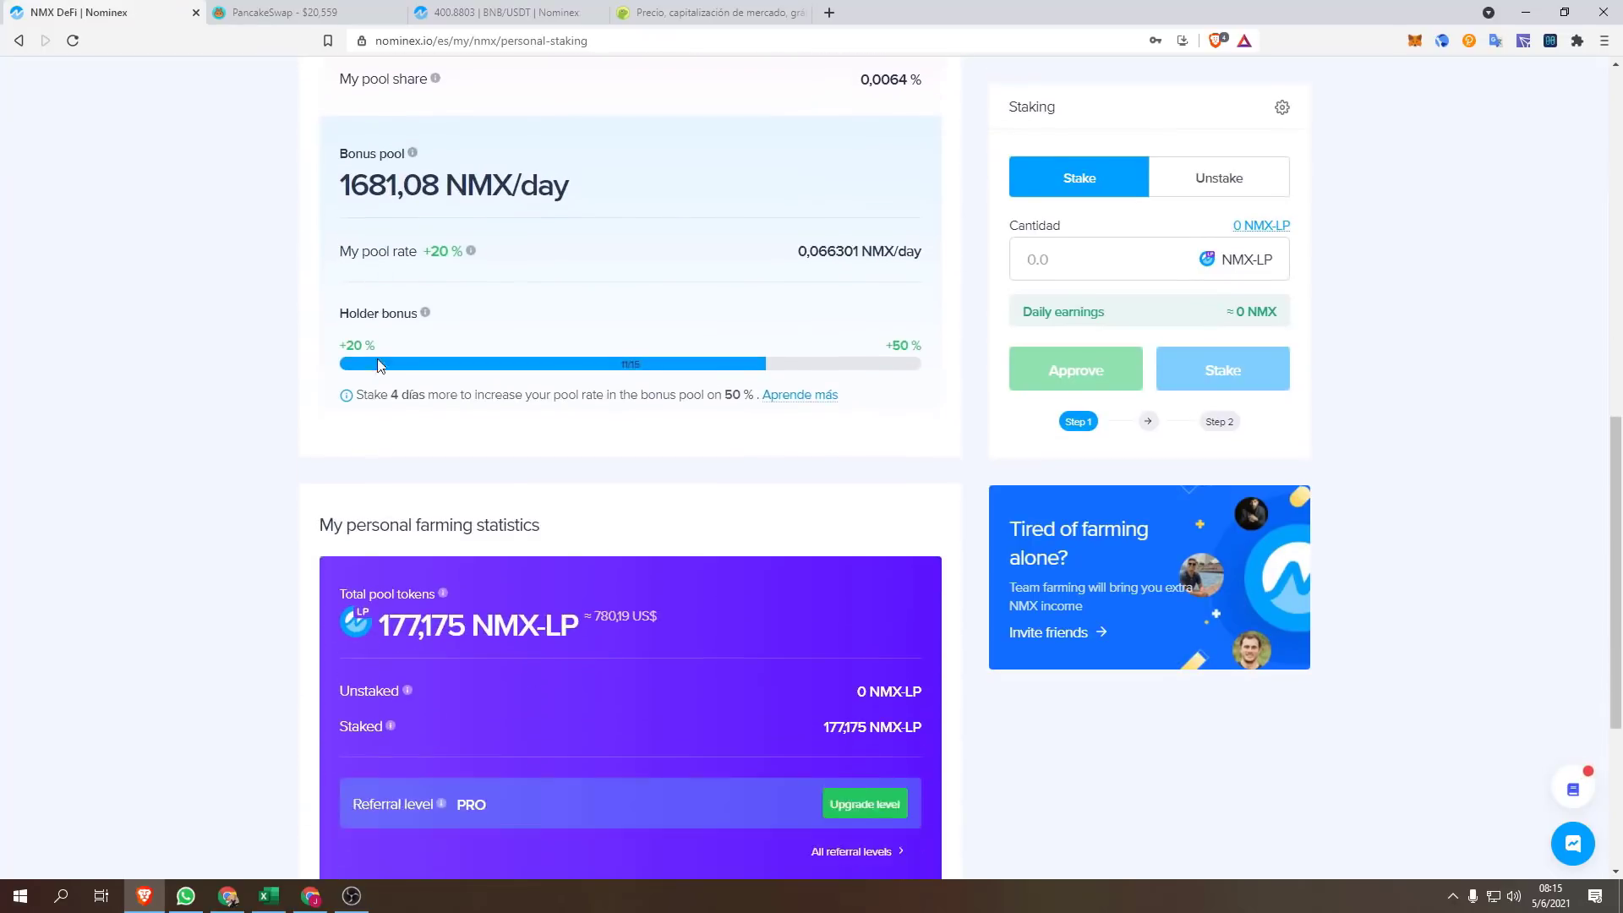
{"action": "scroll", "coordinate": [789, 403], "scroll_direction": "down", "scroll_amount": 2}
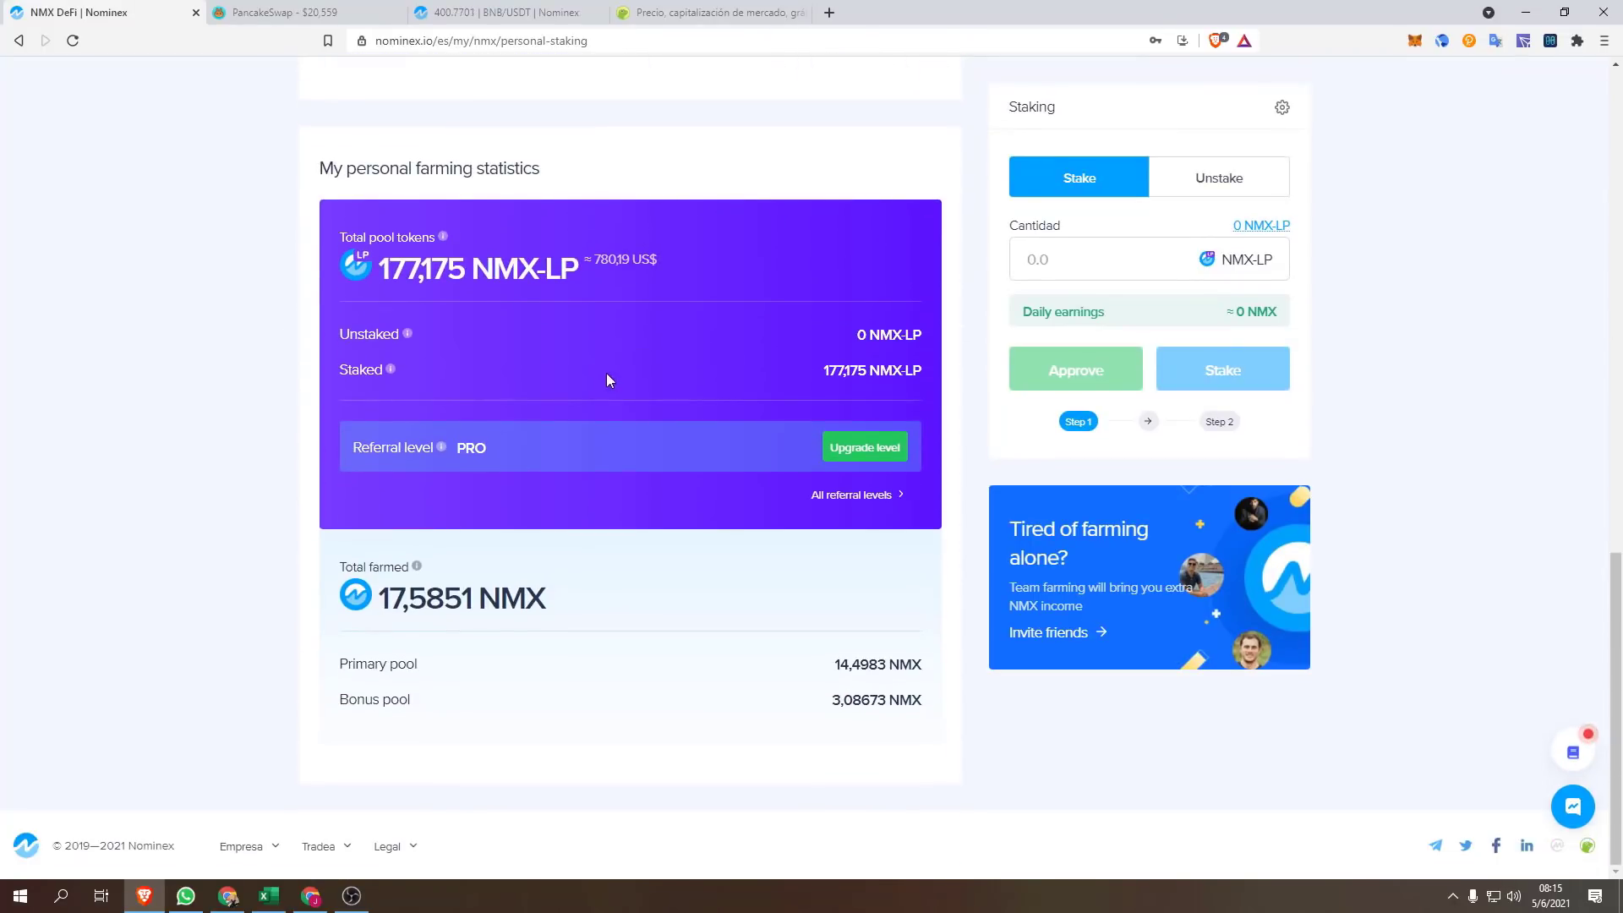
{"action": "scroll", "coordinate": [623, 389], "scroll_direction": "up", "scroll_amount": 15}
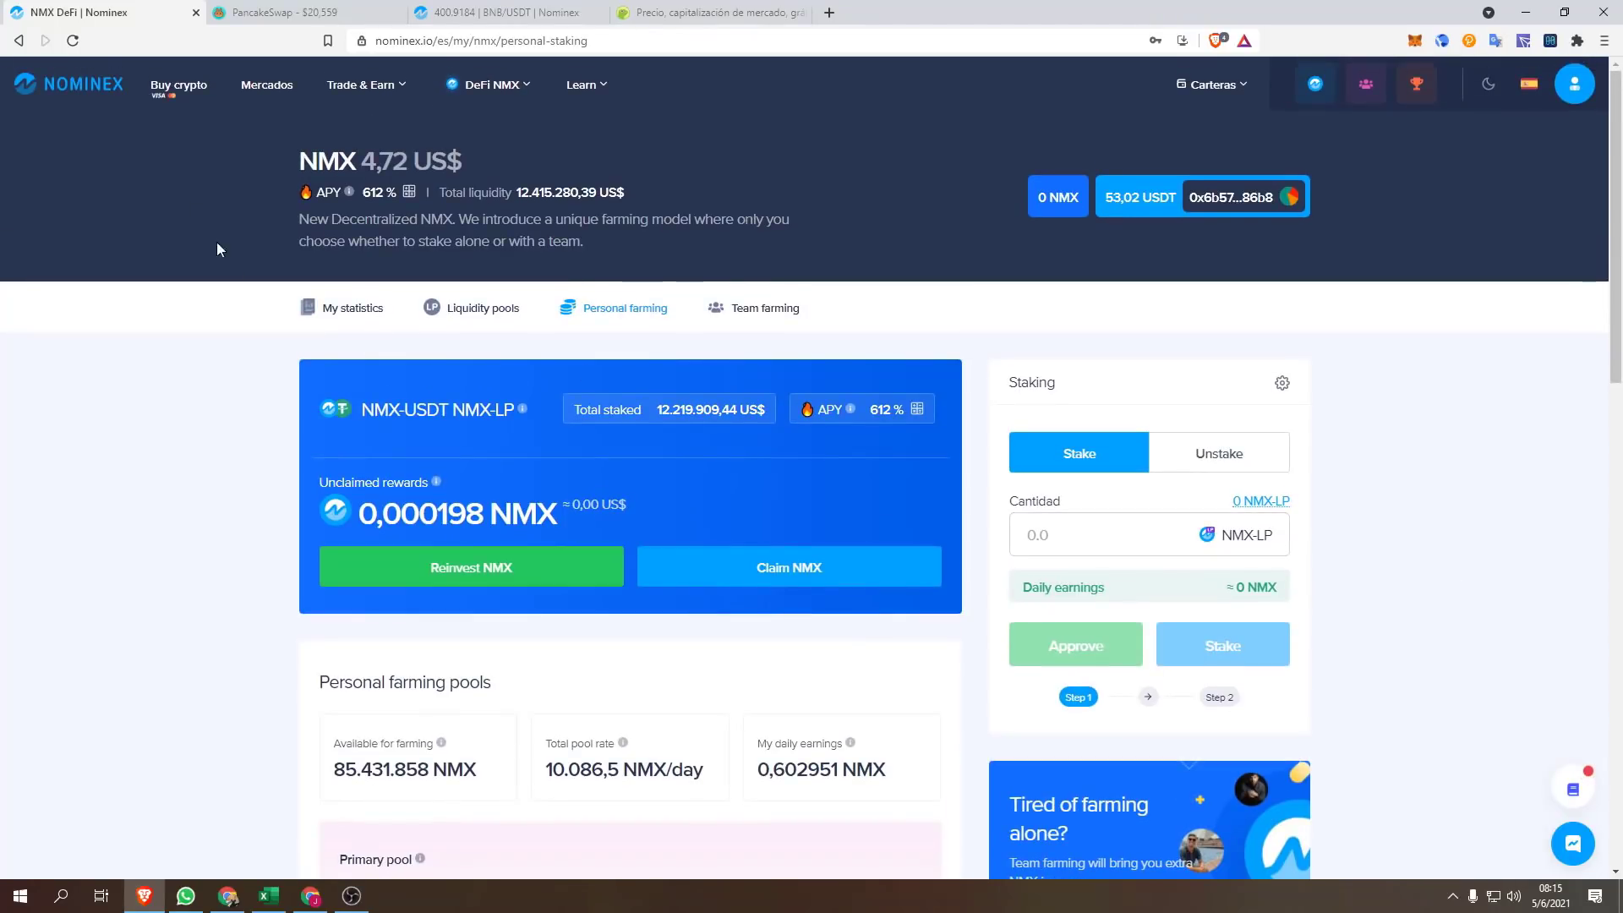
{"action": "left_click", "coordinate": [73, 40]}
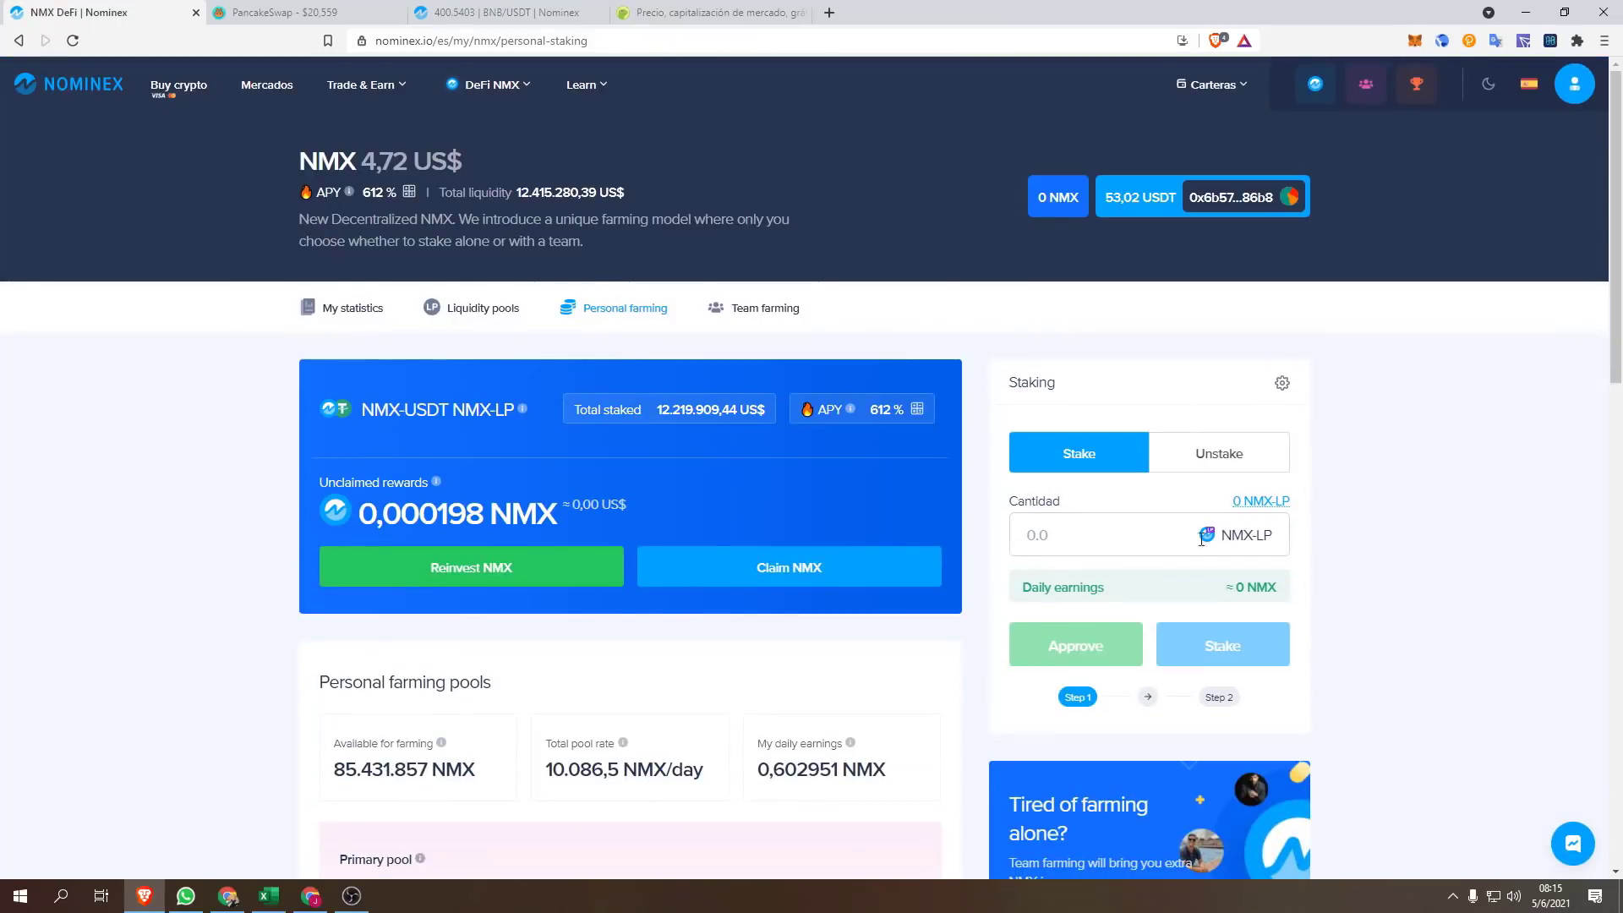
{"action": "scroll", "coordinate": [908, 504], "scroll_direction": "down", "scroll_amount": 4}
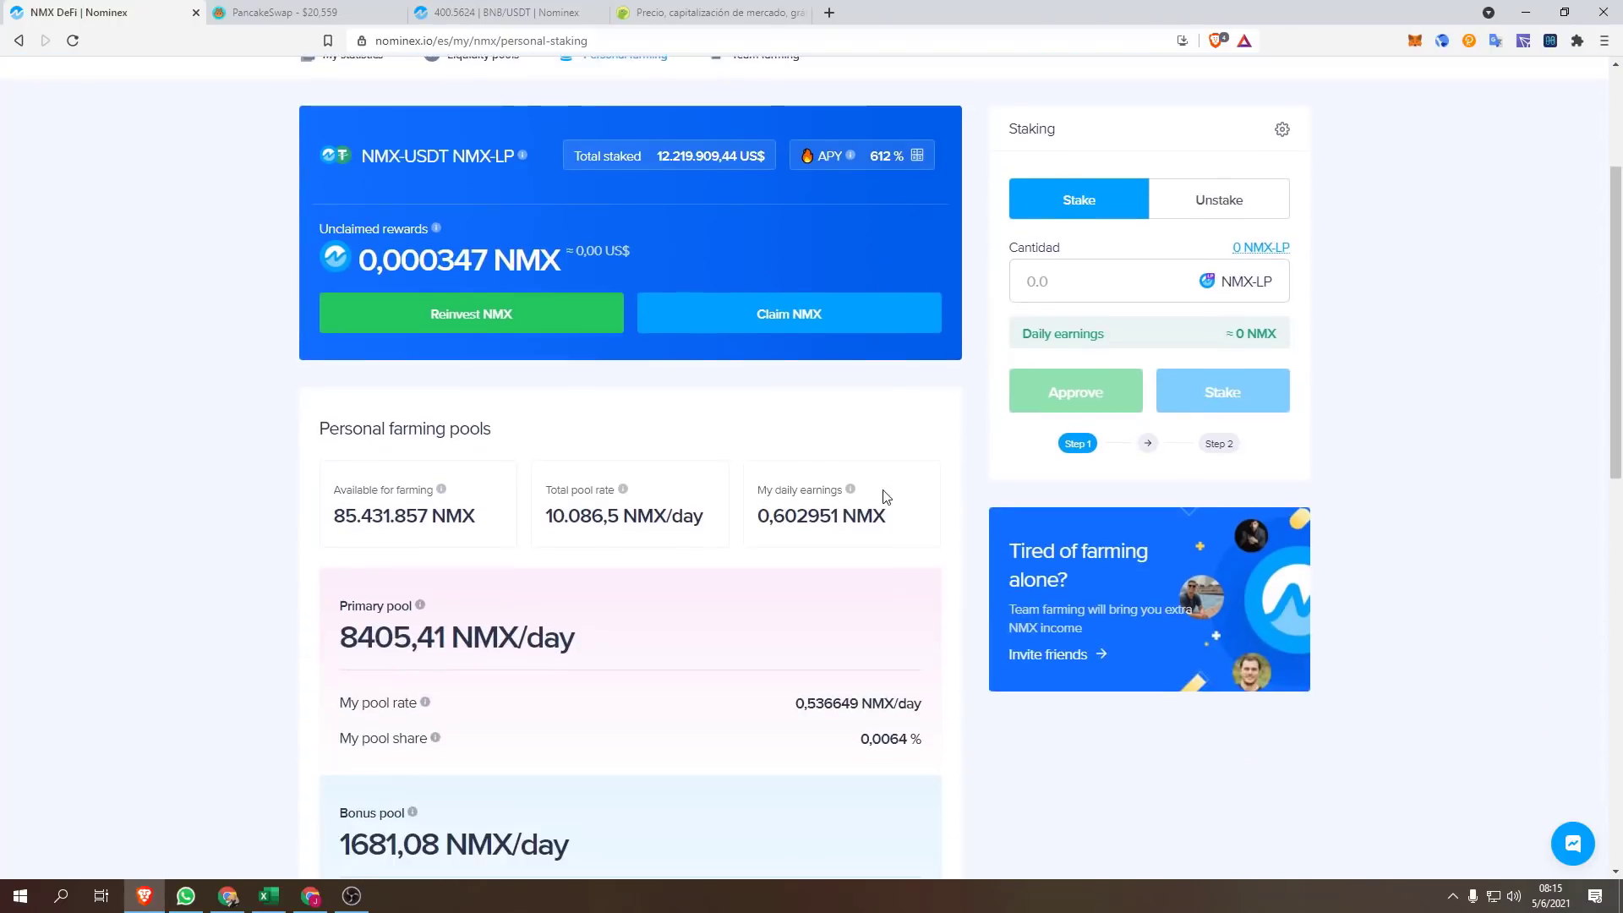
Step: Examine the personal farming pool rates, daily earnings and holder bonus progress on the personal farming page
{"action": "scroll", "coordinate": [1220, 323], "scroll_direction": "up", "scroll_amount": 4}
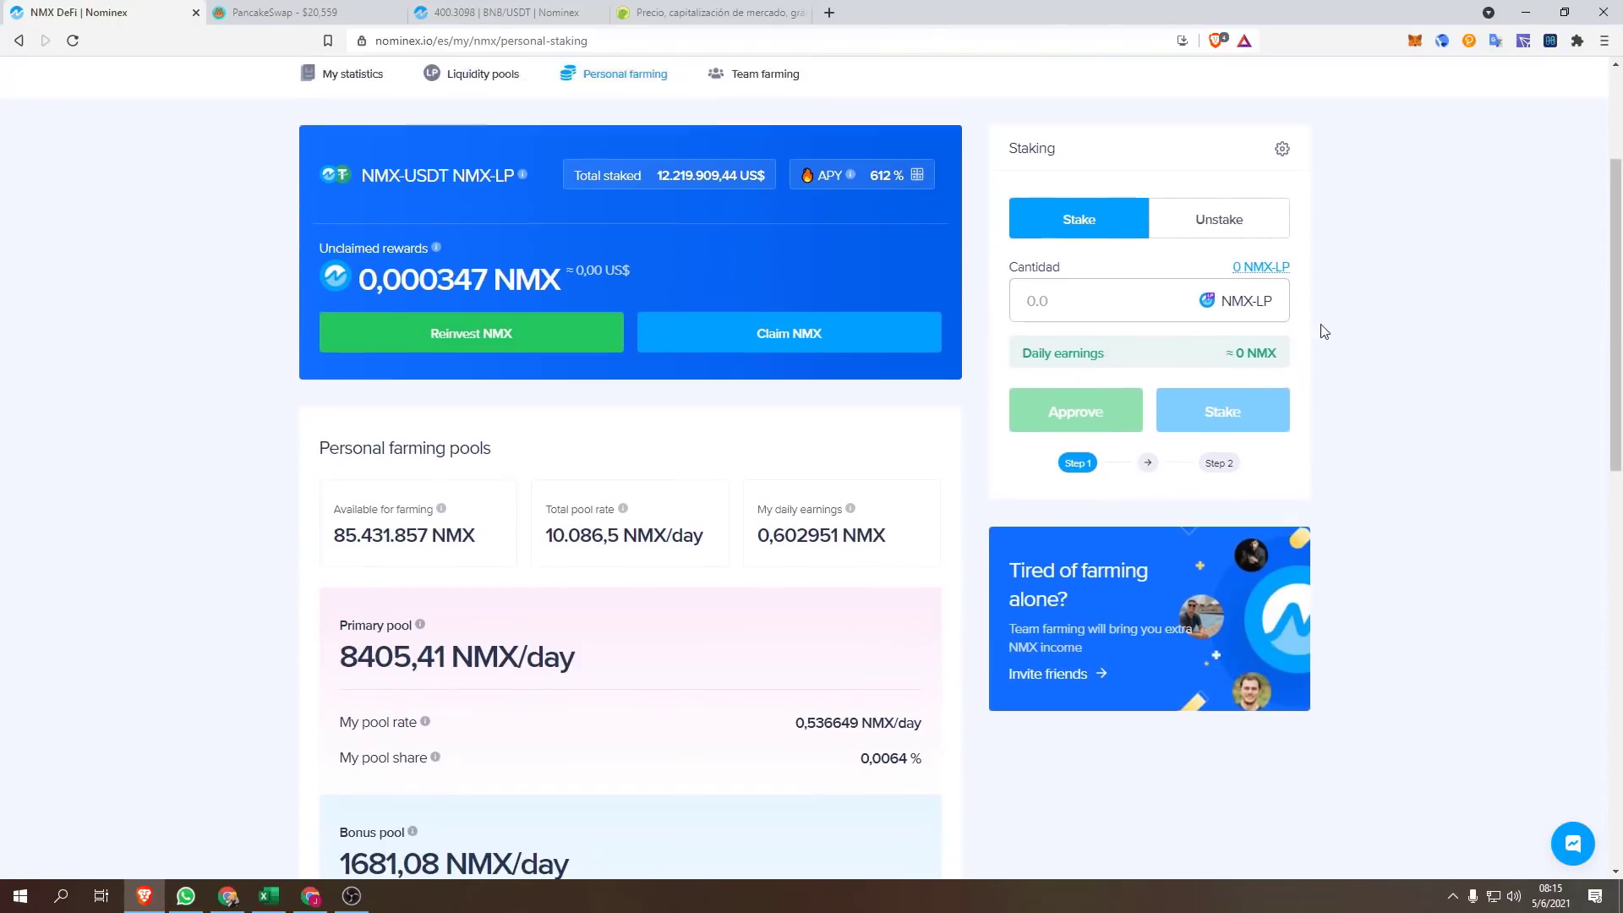
{"action": "scroll", "coordinate": [1080, 466], "scroll_direction": "down", "scroll_amount": 3}
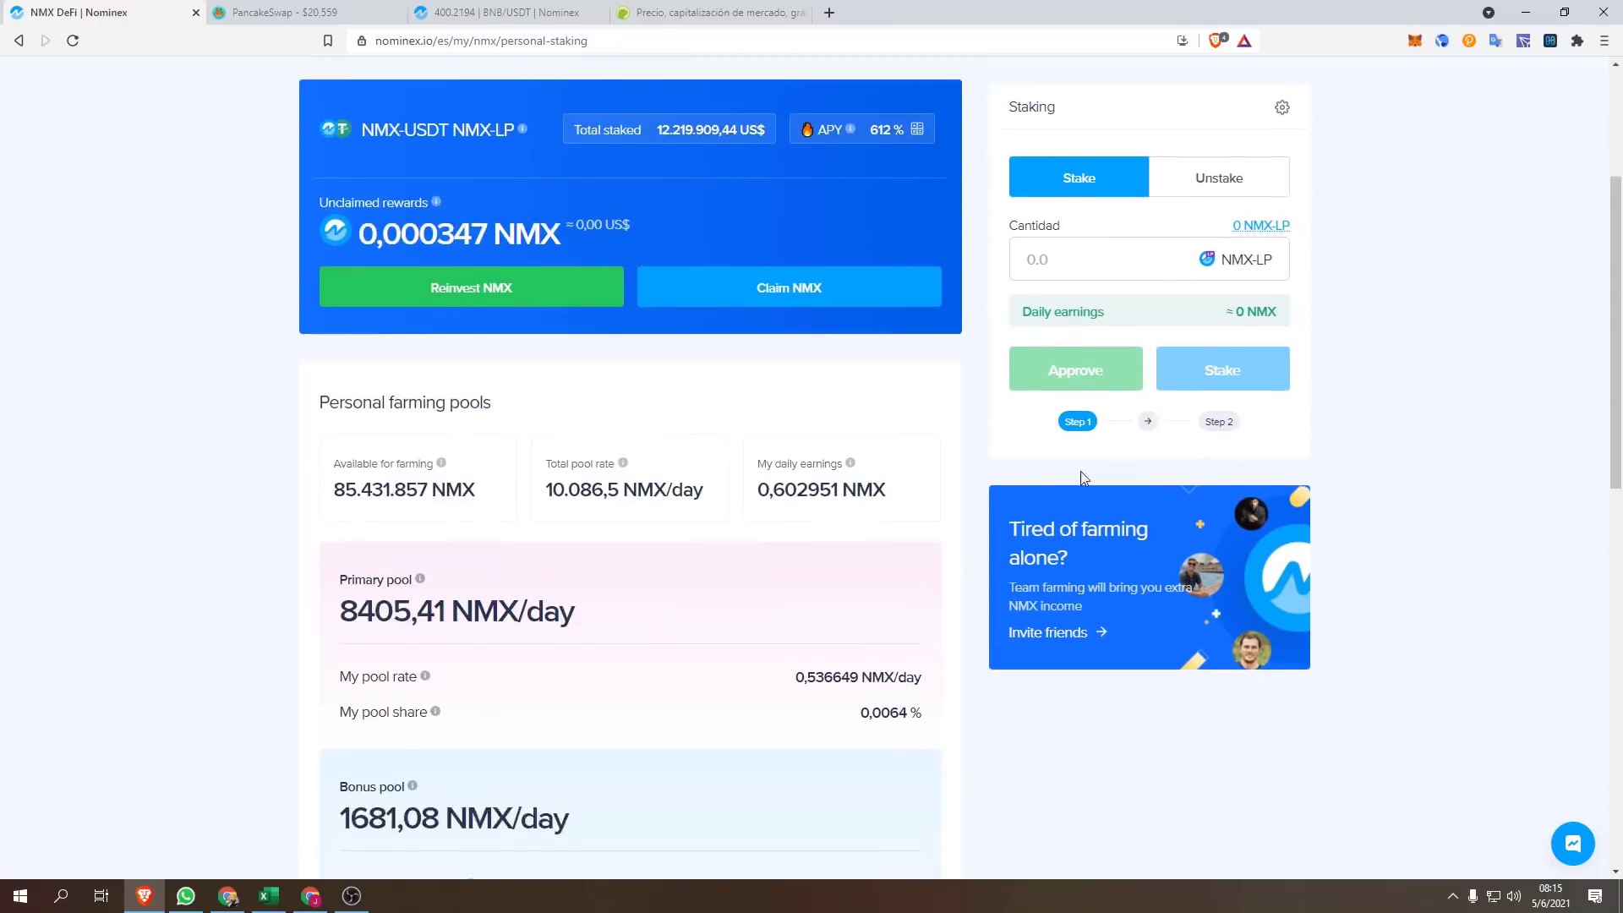
{"action": "scroll", "coordinate": [955, 472], "scroll_direction": "up", "scroll_amount": 5}
{"action": "scroll", "coordinate": [953, 471], "scroll_direction": "down", "scroll_amount": 10}
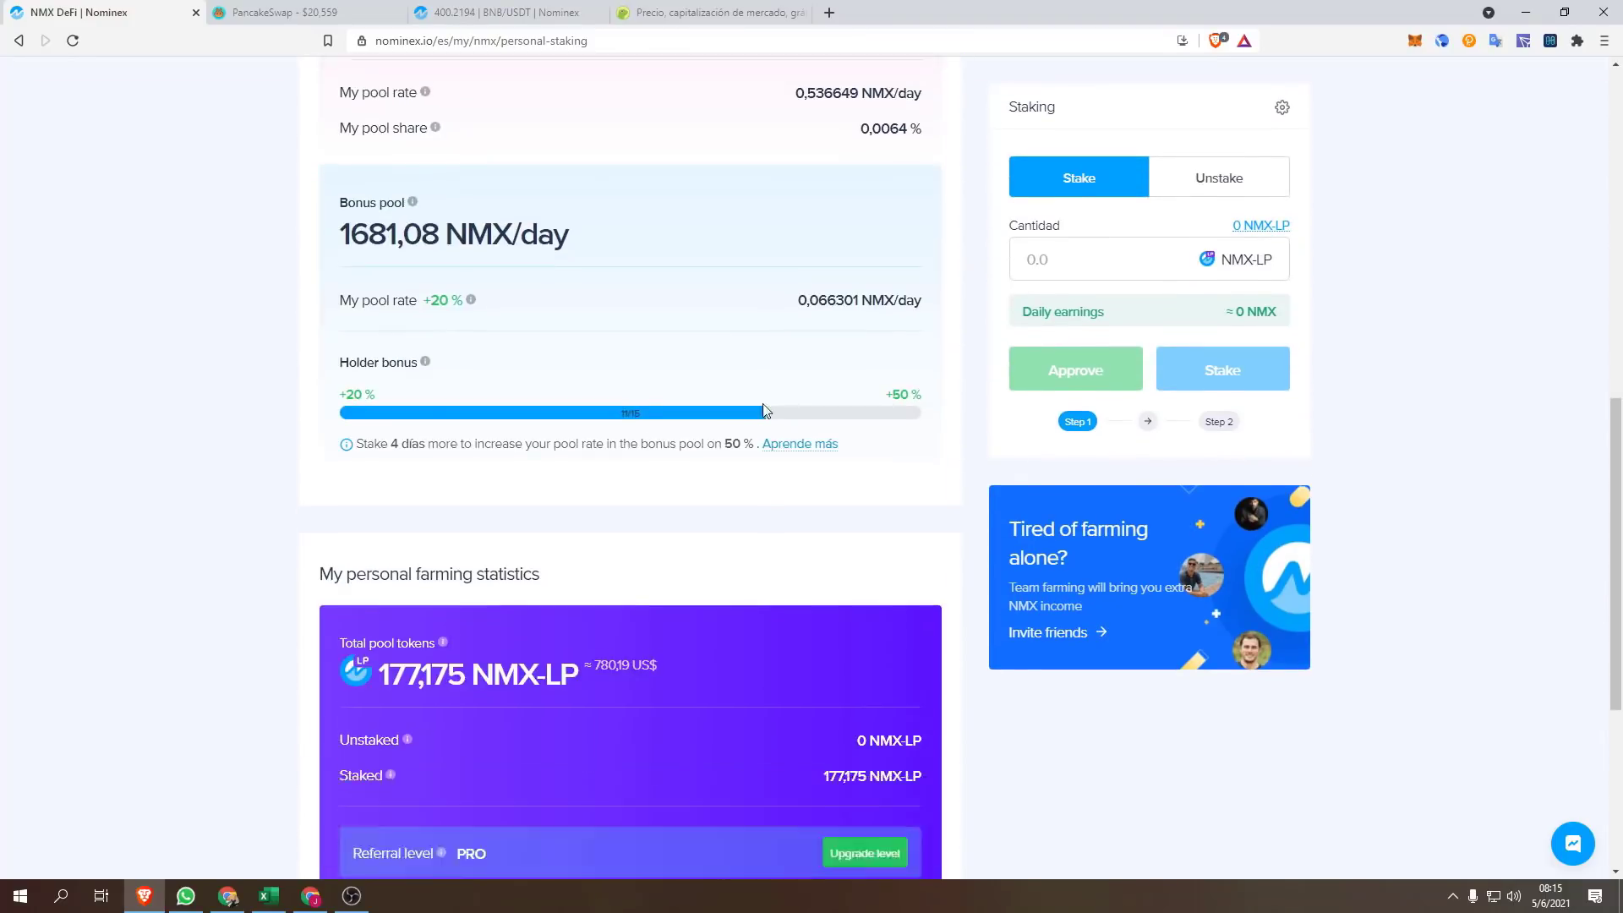
{"action": "scroll", "coordinate": [783, 405], "scroll_direction": "up", "scroll_amount": 10}
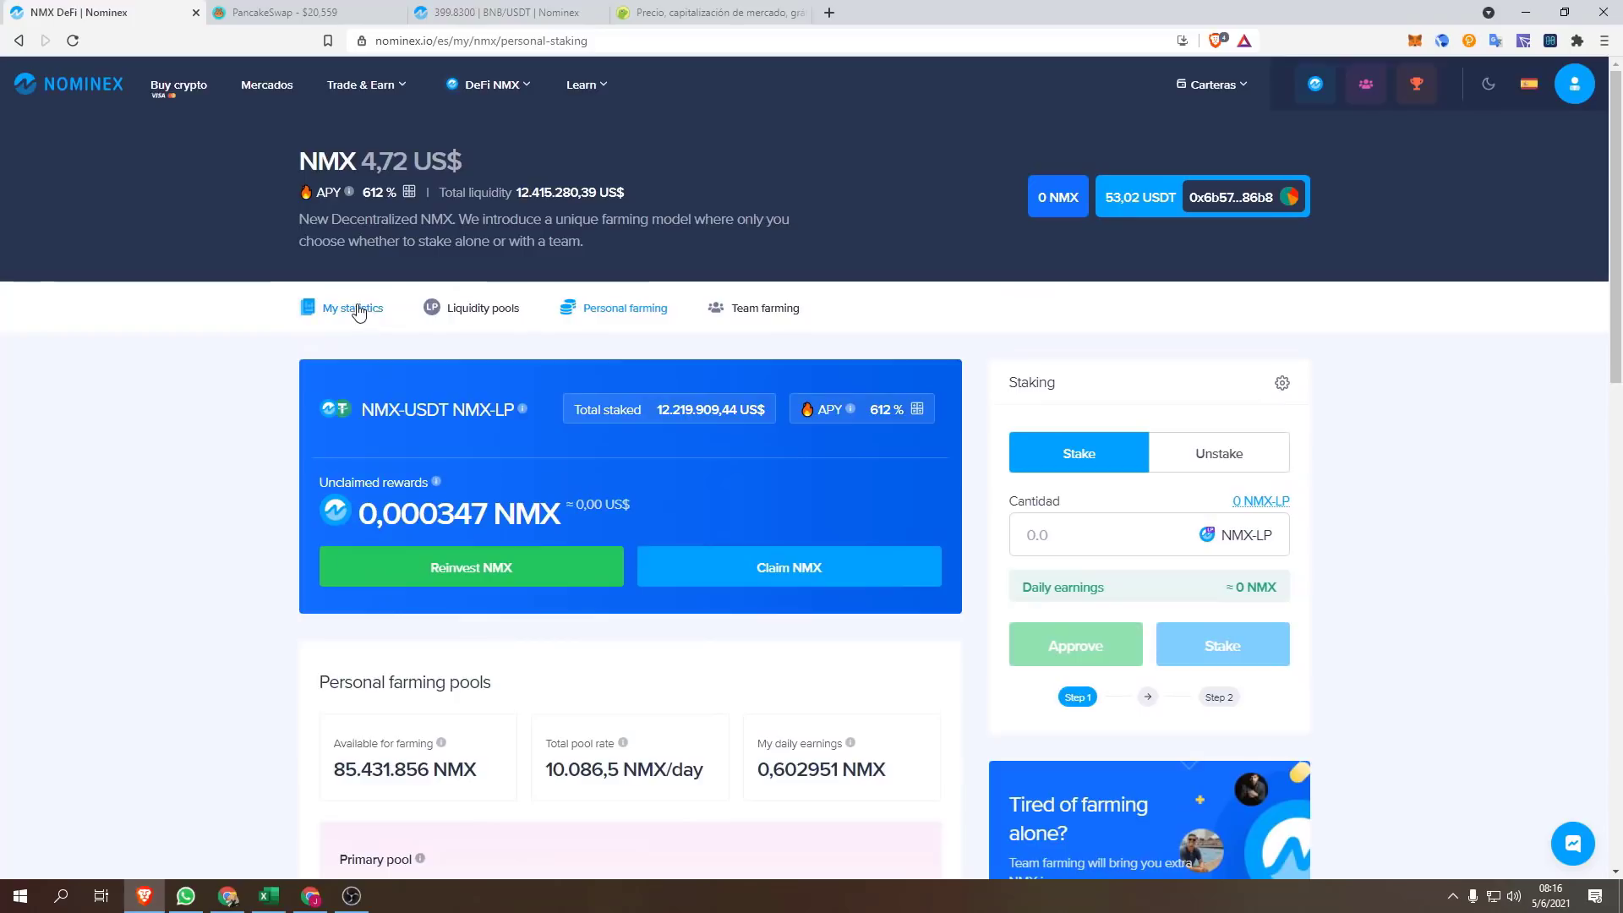
Step: Open the NMX statistics and review the total balance, unclaimed rewards, total farmed breakdown and farming statistics
{"action": "left_click", "coordinate": [358, 311]}
{"action": "scroll", "coordinate": [496, 387], "scroll_direction": "down", "scroll_amount": 10}
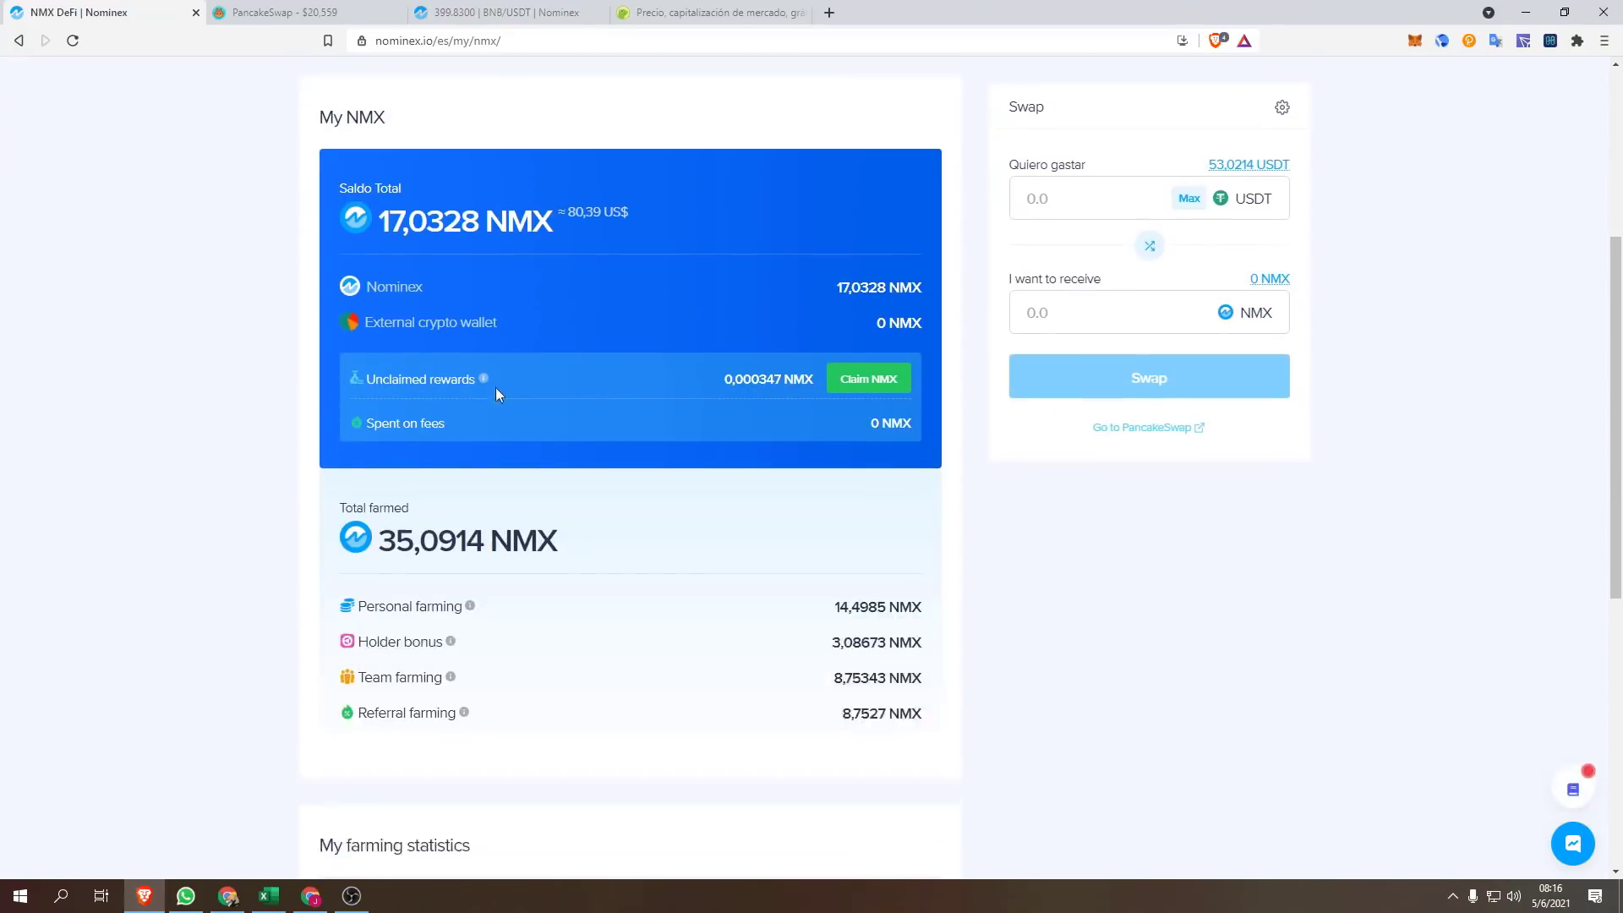
{"action": "scroll", "coordinate": [264, 403], "scroll_direction": "up", "scroll_amount": 2}
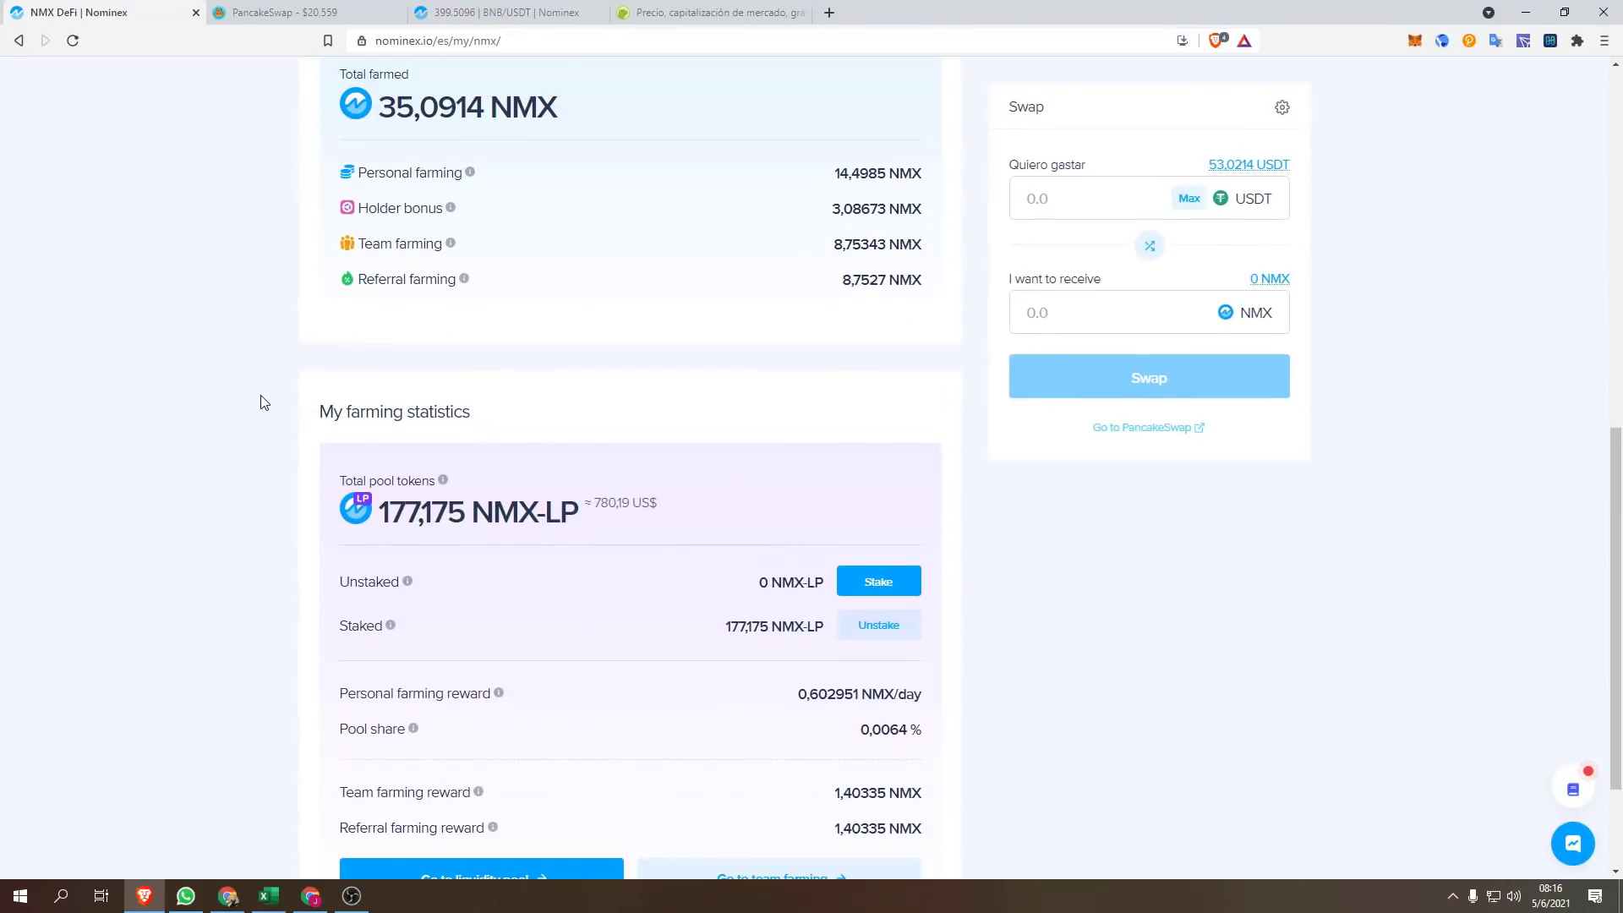
{"action": "scroll", "coordinate": [735, 592], "scroll_direction": "up", "scroll_amount": 10}
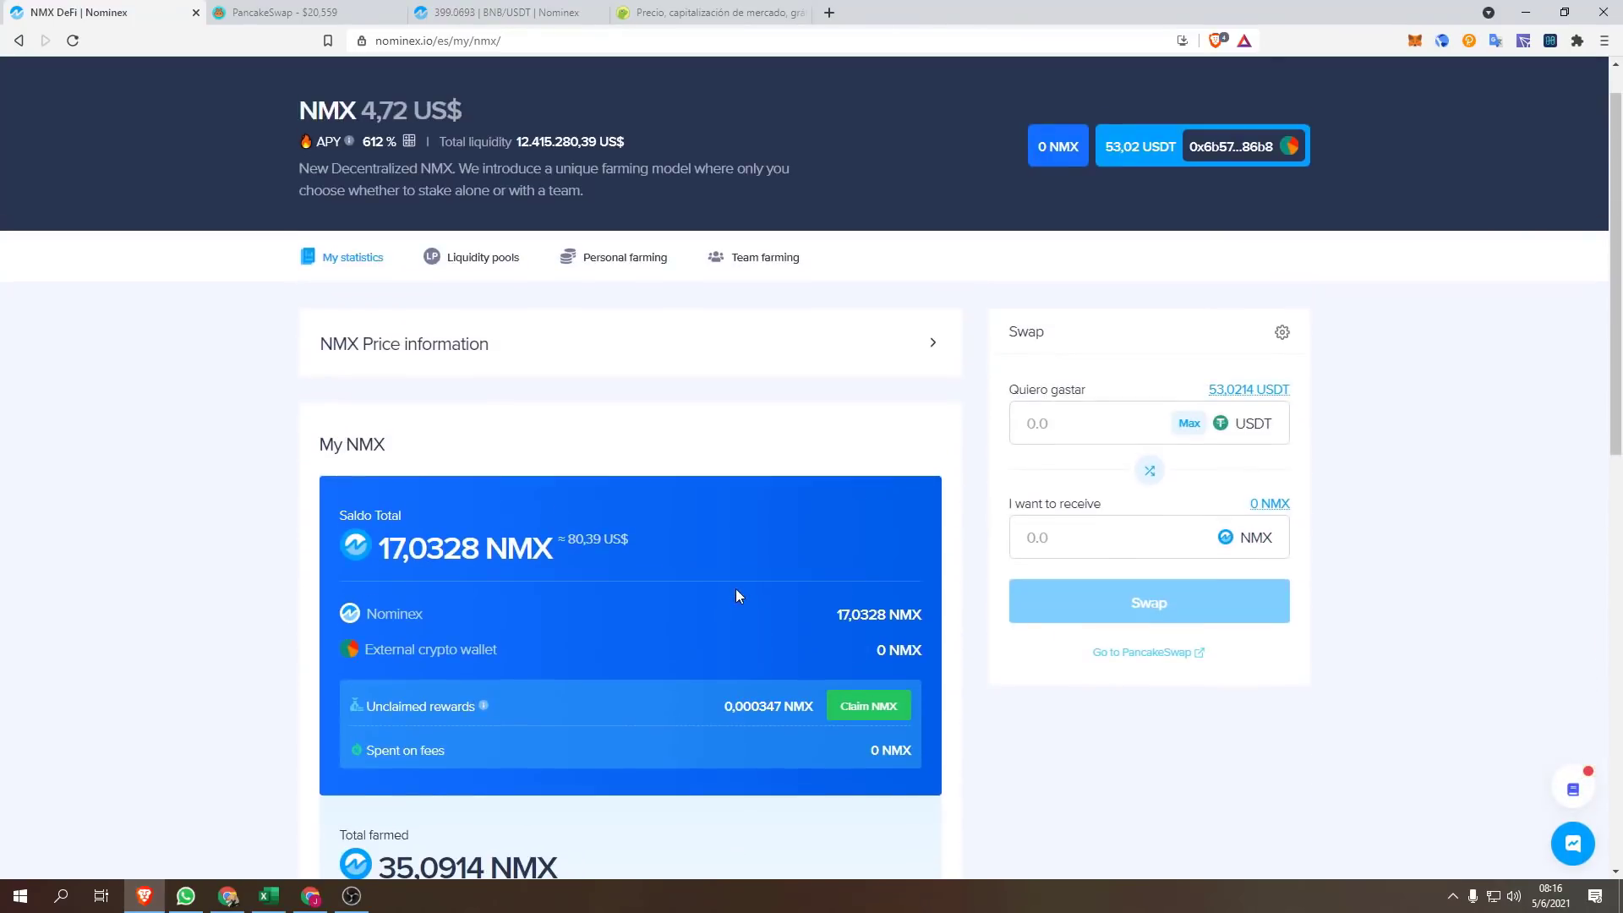
{"action": "scroll", "coordinate": [603, 526], "scroll_direction": "down", "scroll_amount": 7}
{"action": "scroll", "coordinate": [603, 526], "scroll_direction": "down", "scroll_amount": 5}
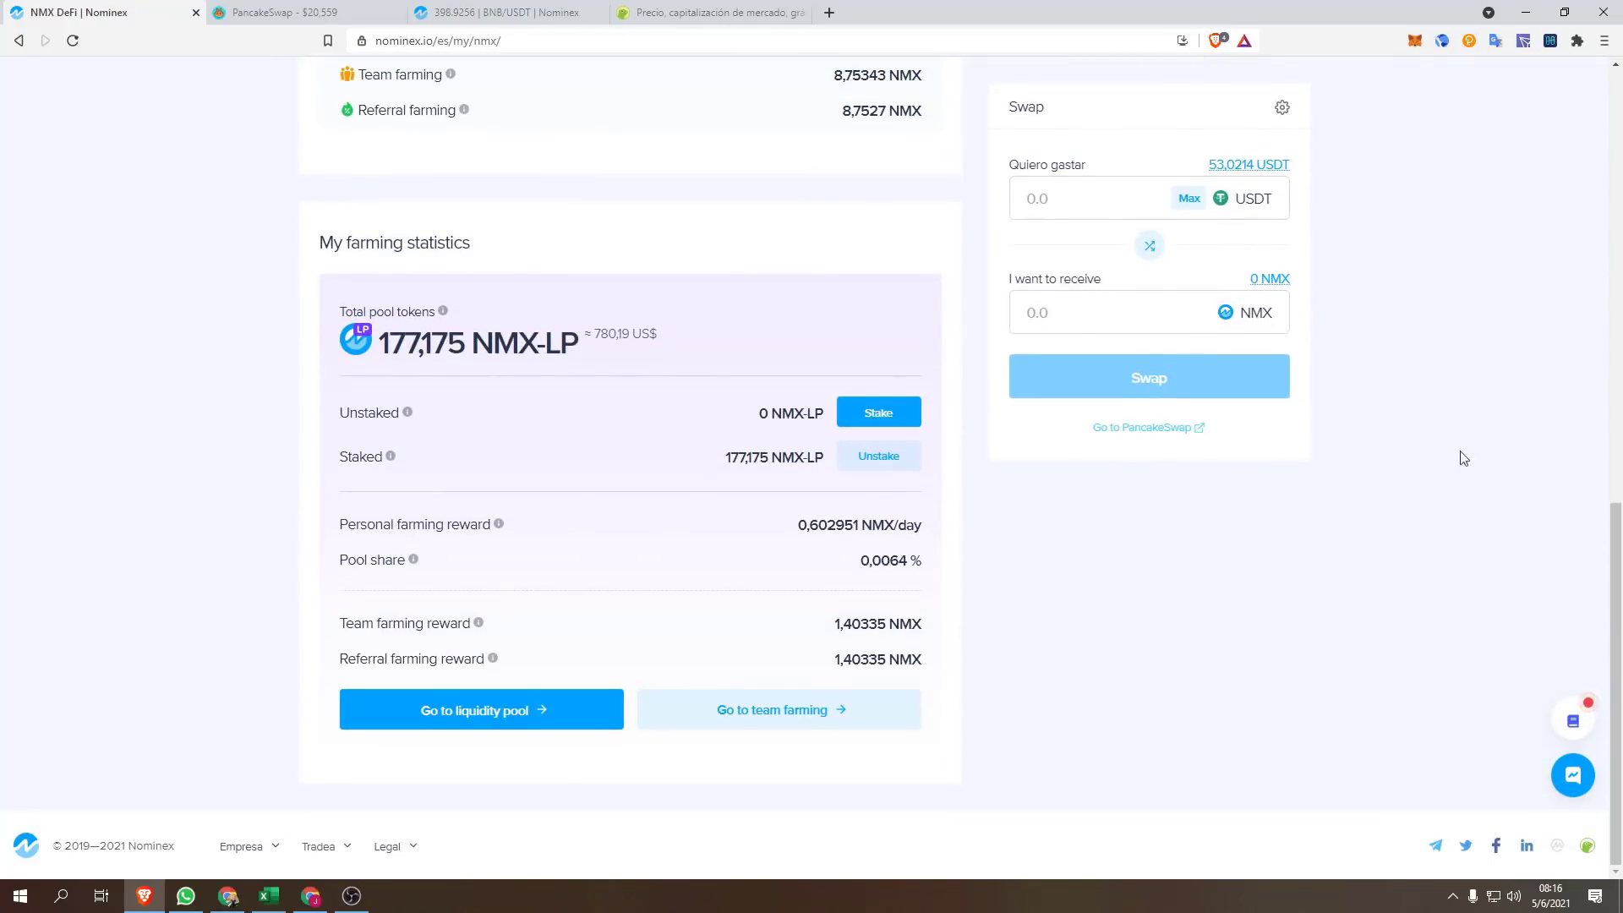
{"action": "scroll", "coordinate": [1505, 490], "scroll_direction": "up", "scroll_amount": 4}
{"action": "scroll", "coordinate": [1282, 410], "scroll_direction": "up", "scroll_amount": 8}
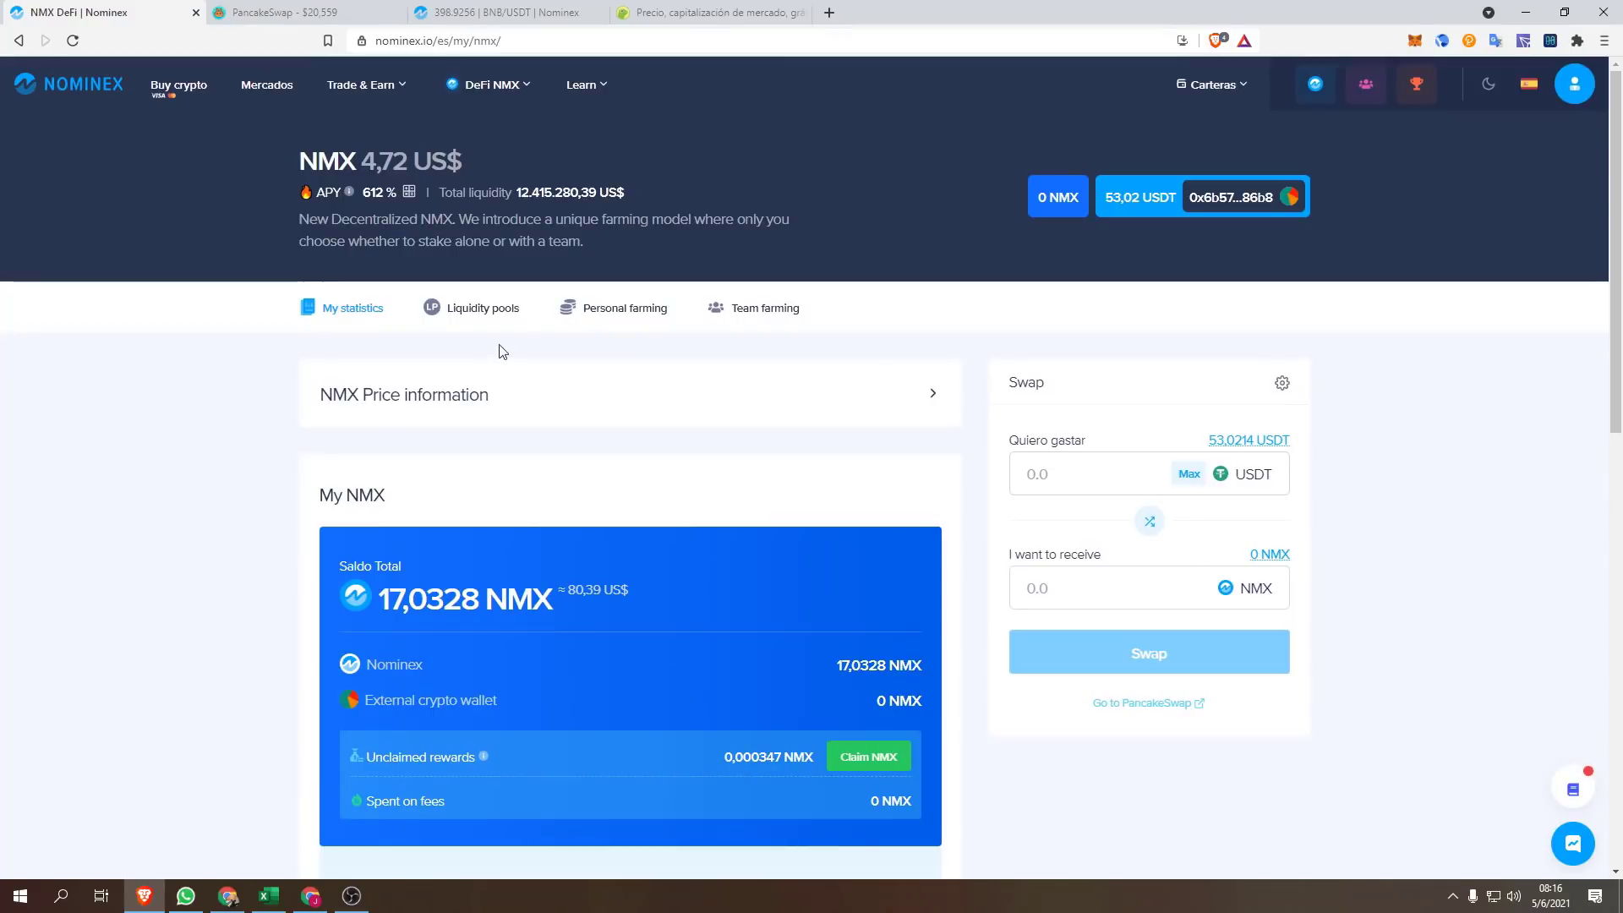
Step: Check the personal farming and liquidity pool pages, and return to the NMX statistics to recheck the farmed totals and rewards
{"action": "left_click", "coordinate": [618, 314]}
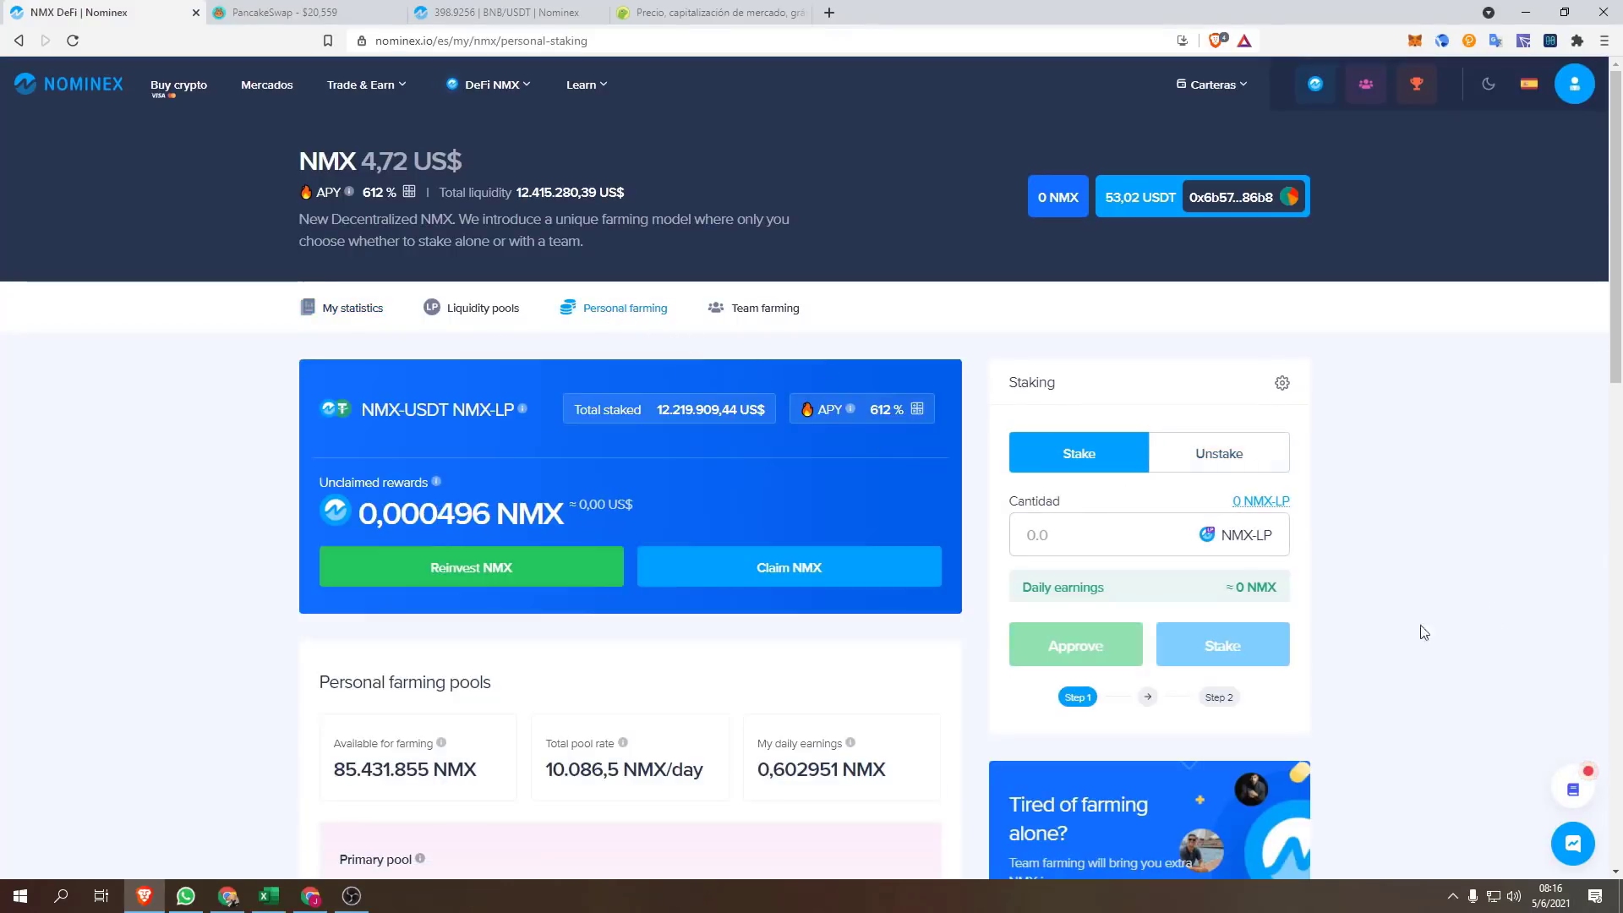
{"action": "left_click", "coordinate": [468, 311]}
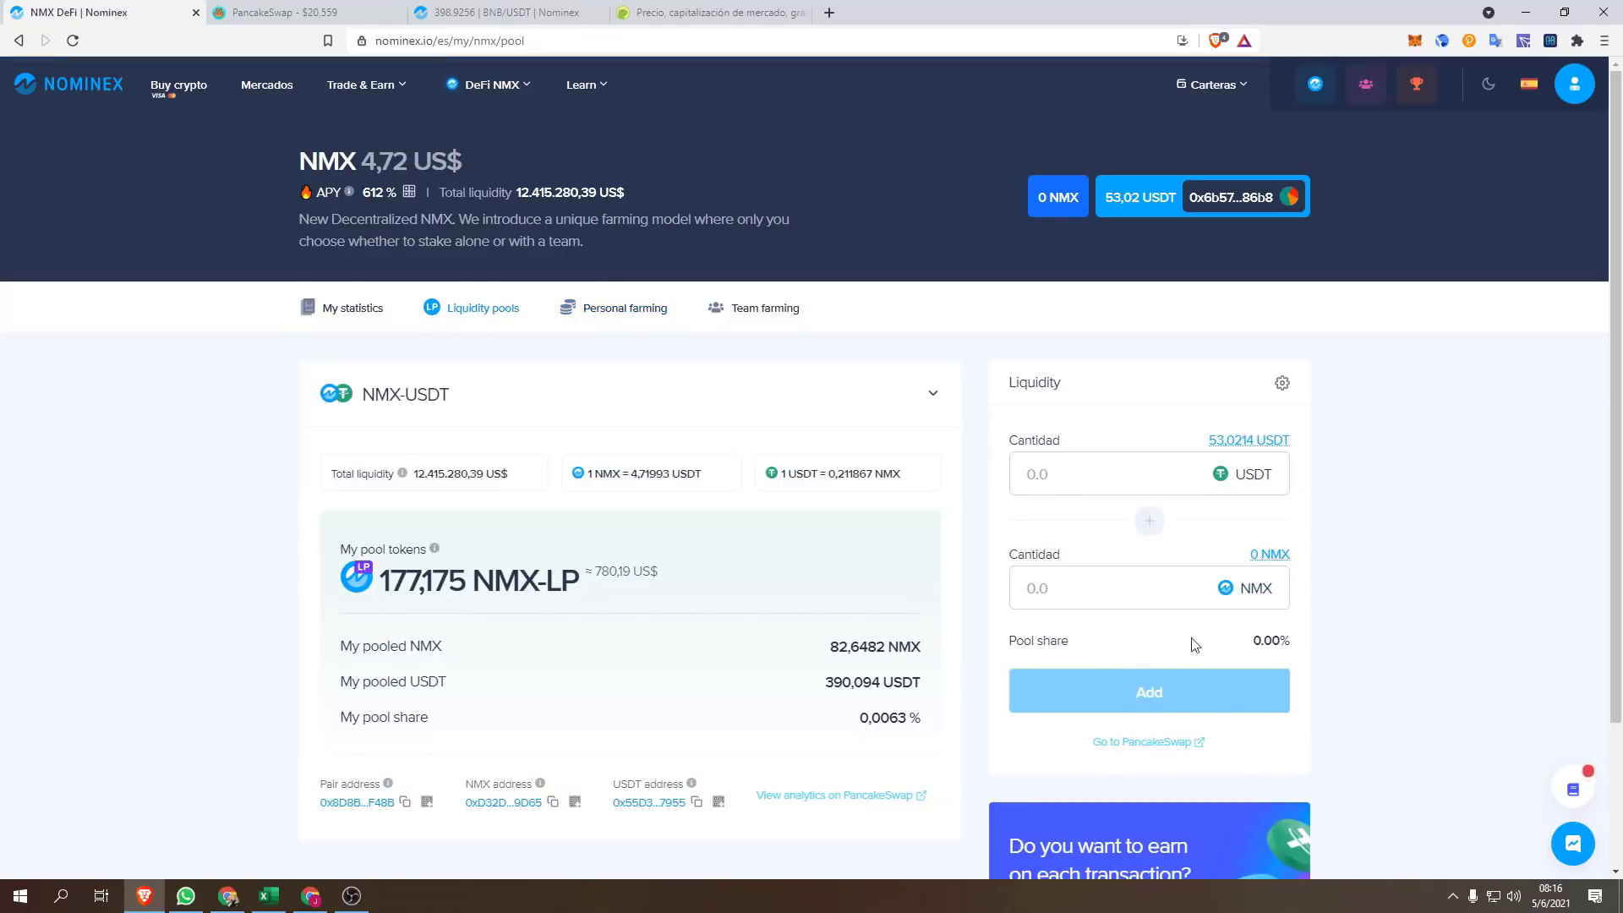
{"action": "left_click", "coordinate": [332, 321]}
{"action": "scroll", "coordinate": [272, 494], "scroll_direction": "down", "scroll_amount": 10}
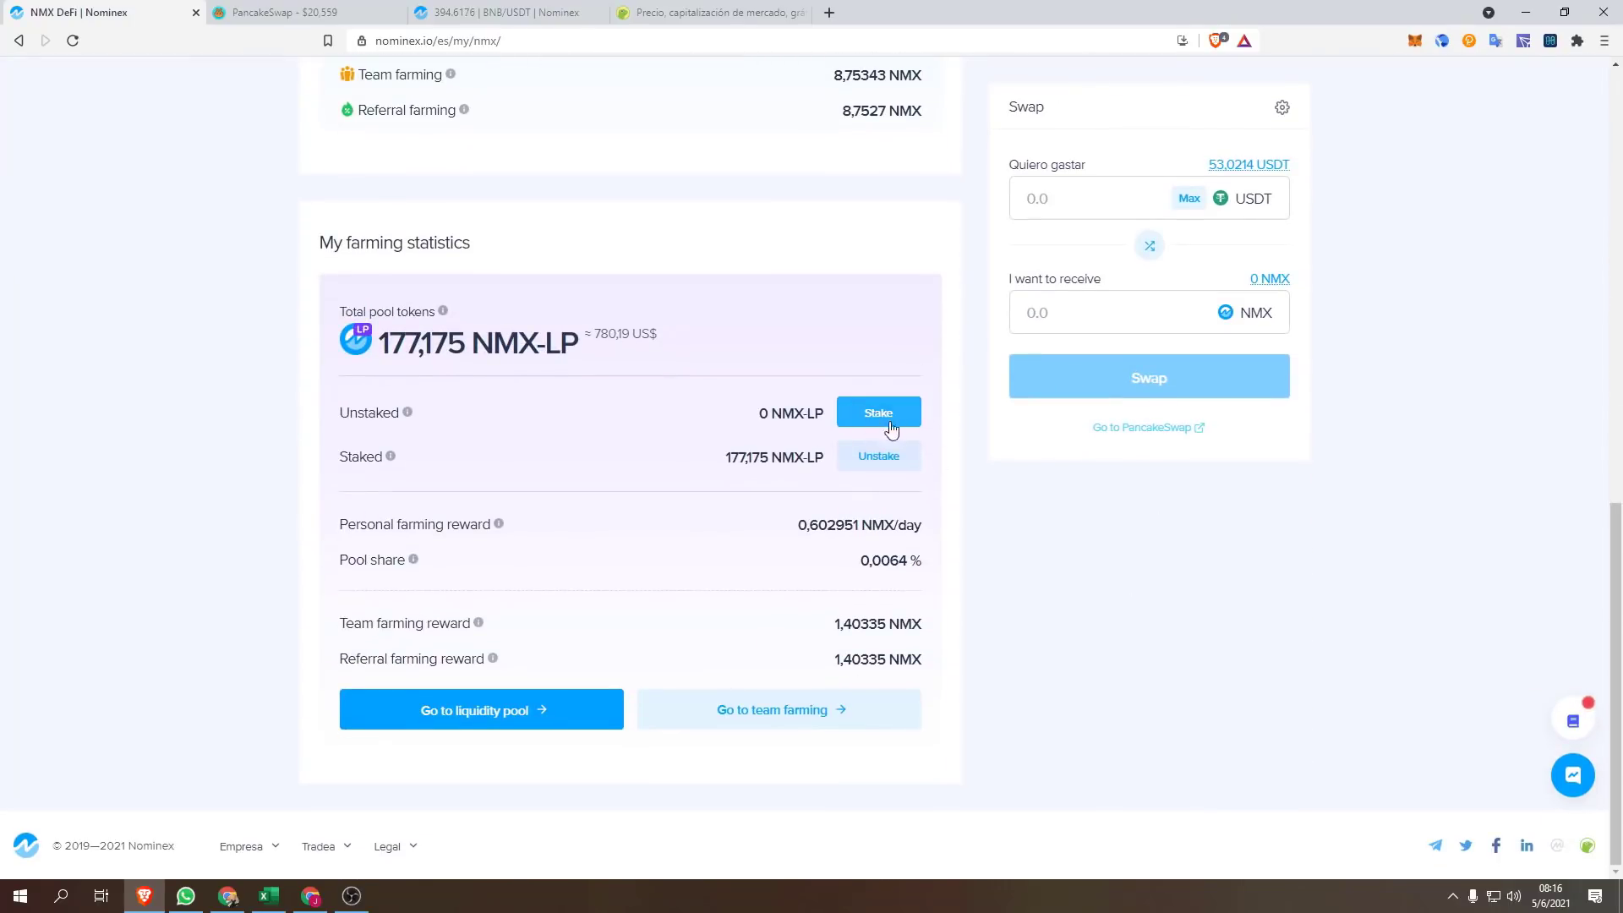
{"action": "scroll", "coordinate": [790, 389], "scroll_direction": "up", "scroll_amount": 10}
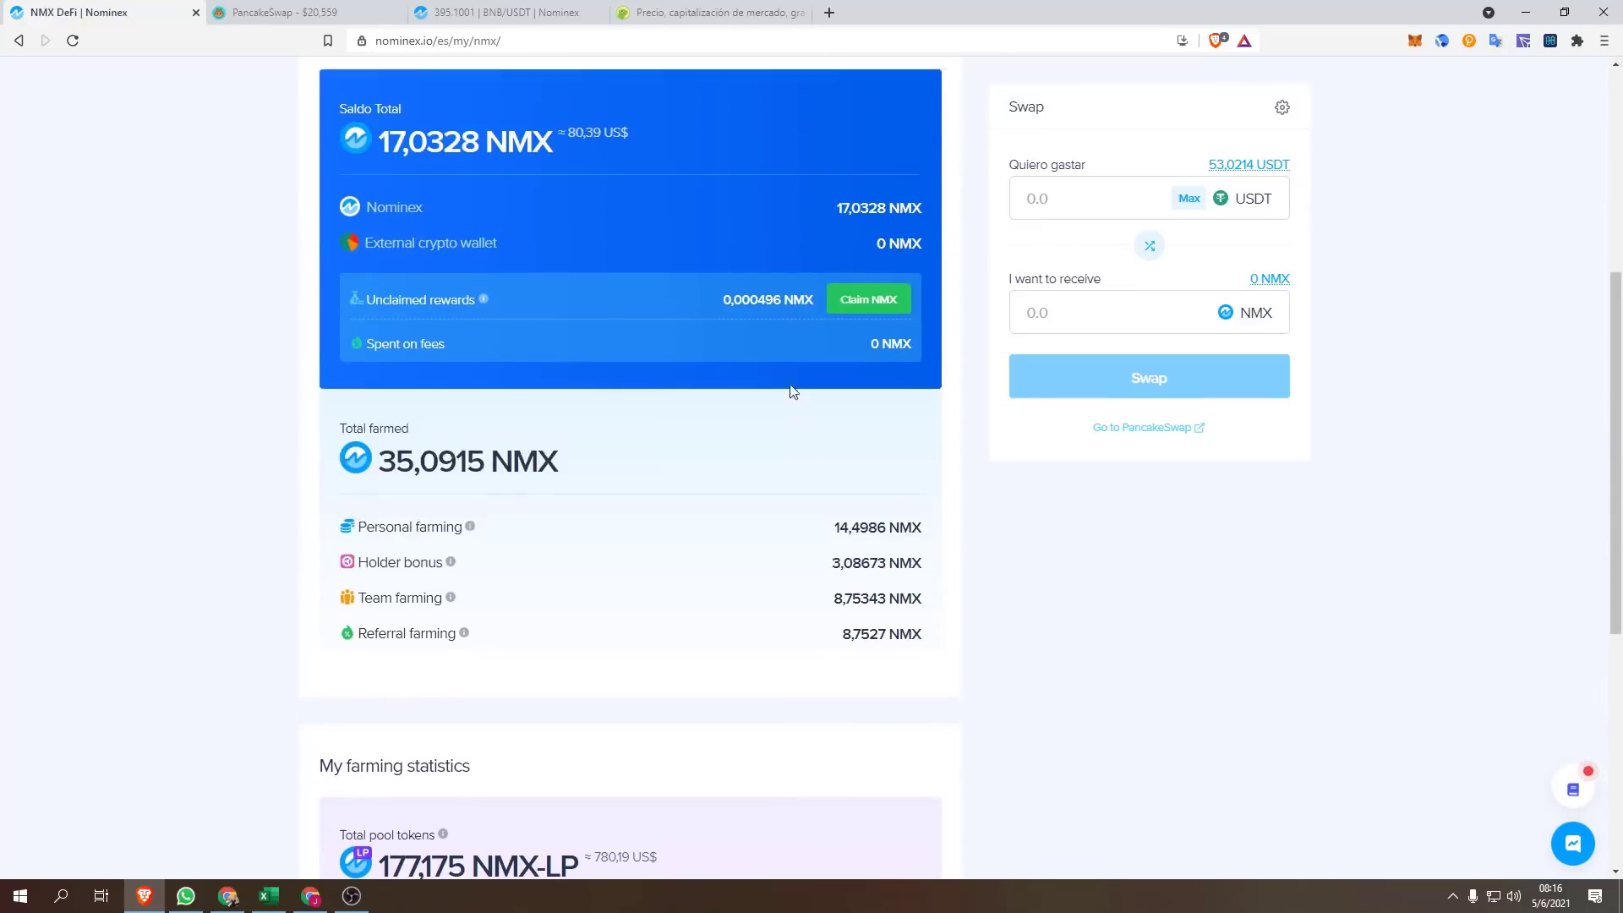
{"action": "scroll", "coordinate": [582, 464], "scroll_direction": "down", "scroll_amount": 10}
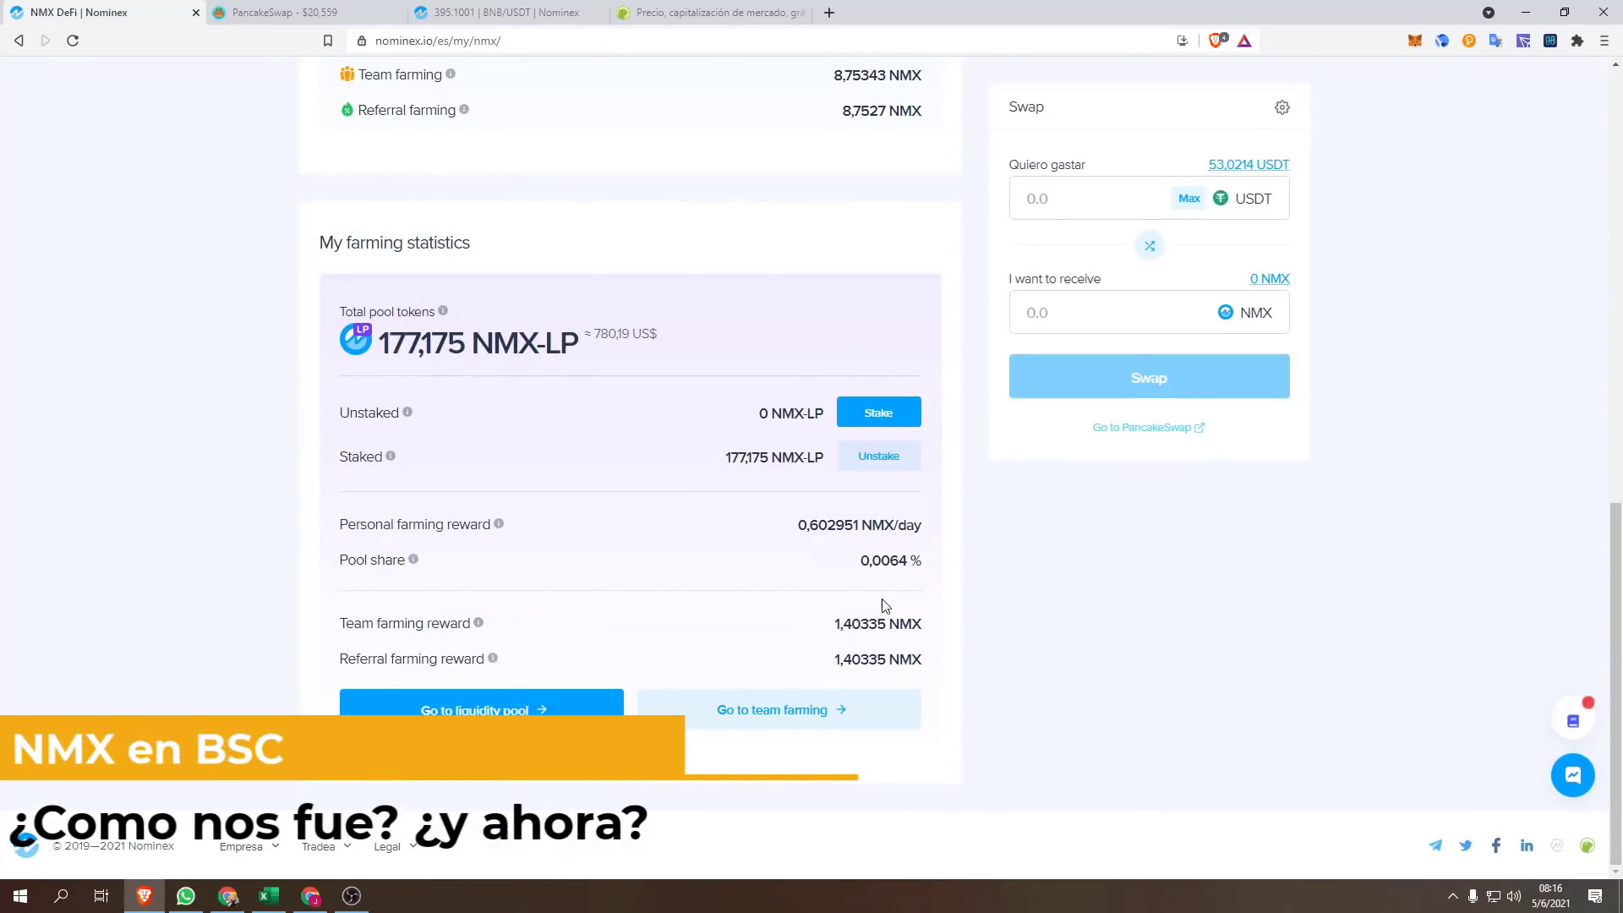
{"action": "scroll", "coordinate": [795, 456], "scroll_direction": "up", "scroll_amount": 10}
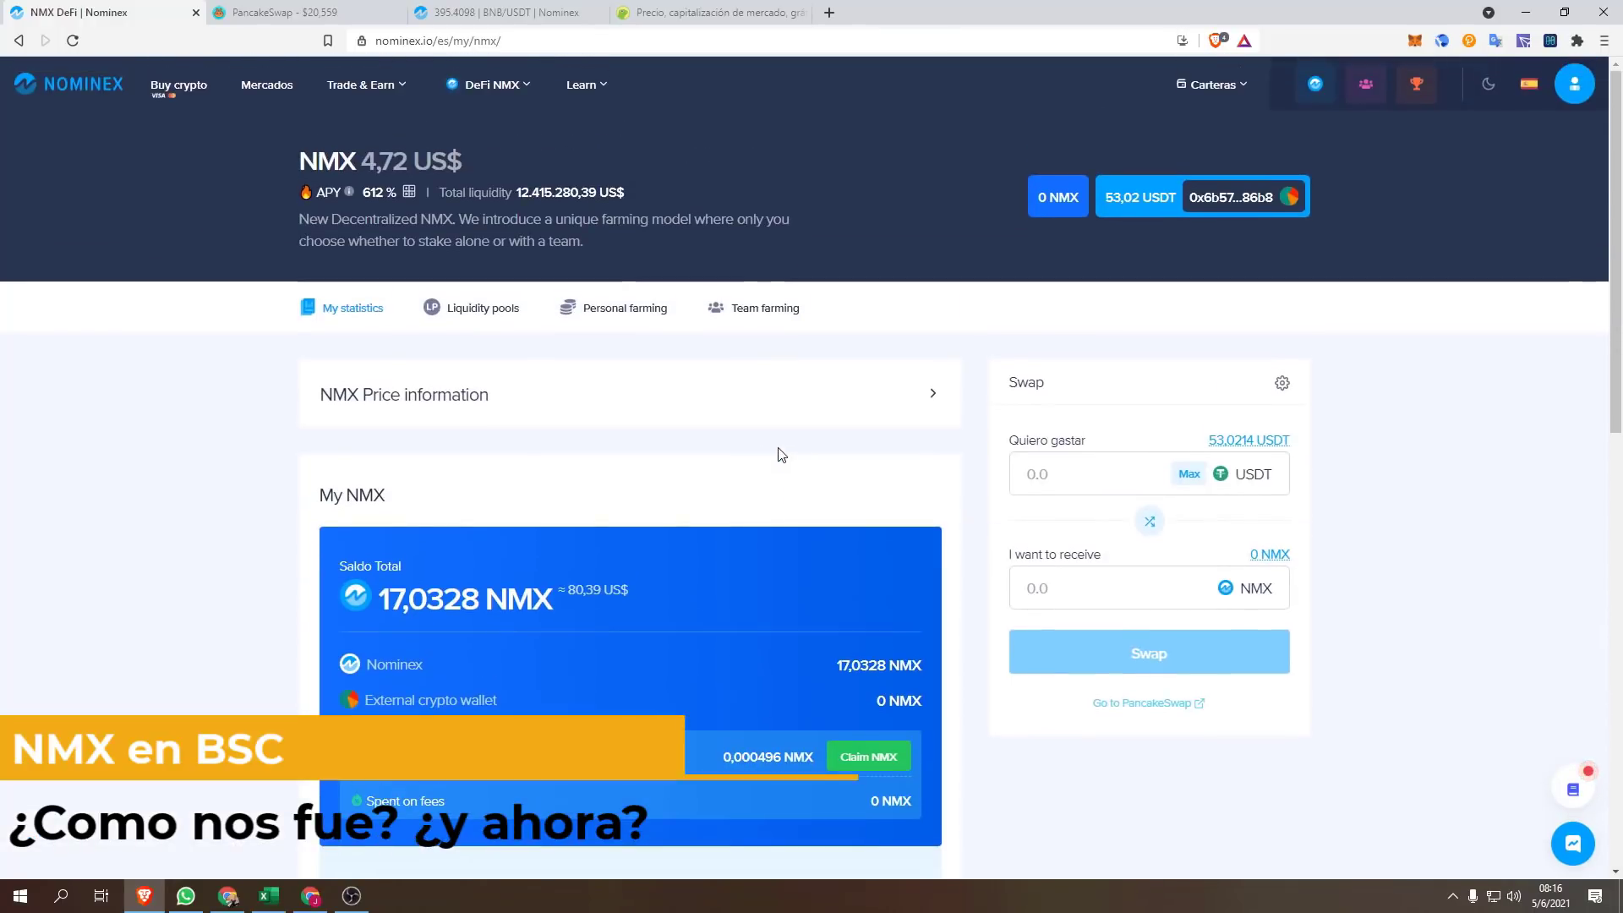
Step: Open team farming and examine the pool rate, next reward, referral level and total farmed from team and referral farming
{"action": "left_click", "coordinate": [756, 313]}
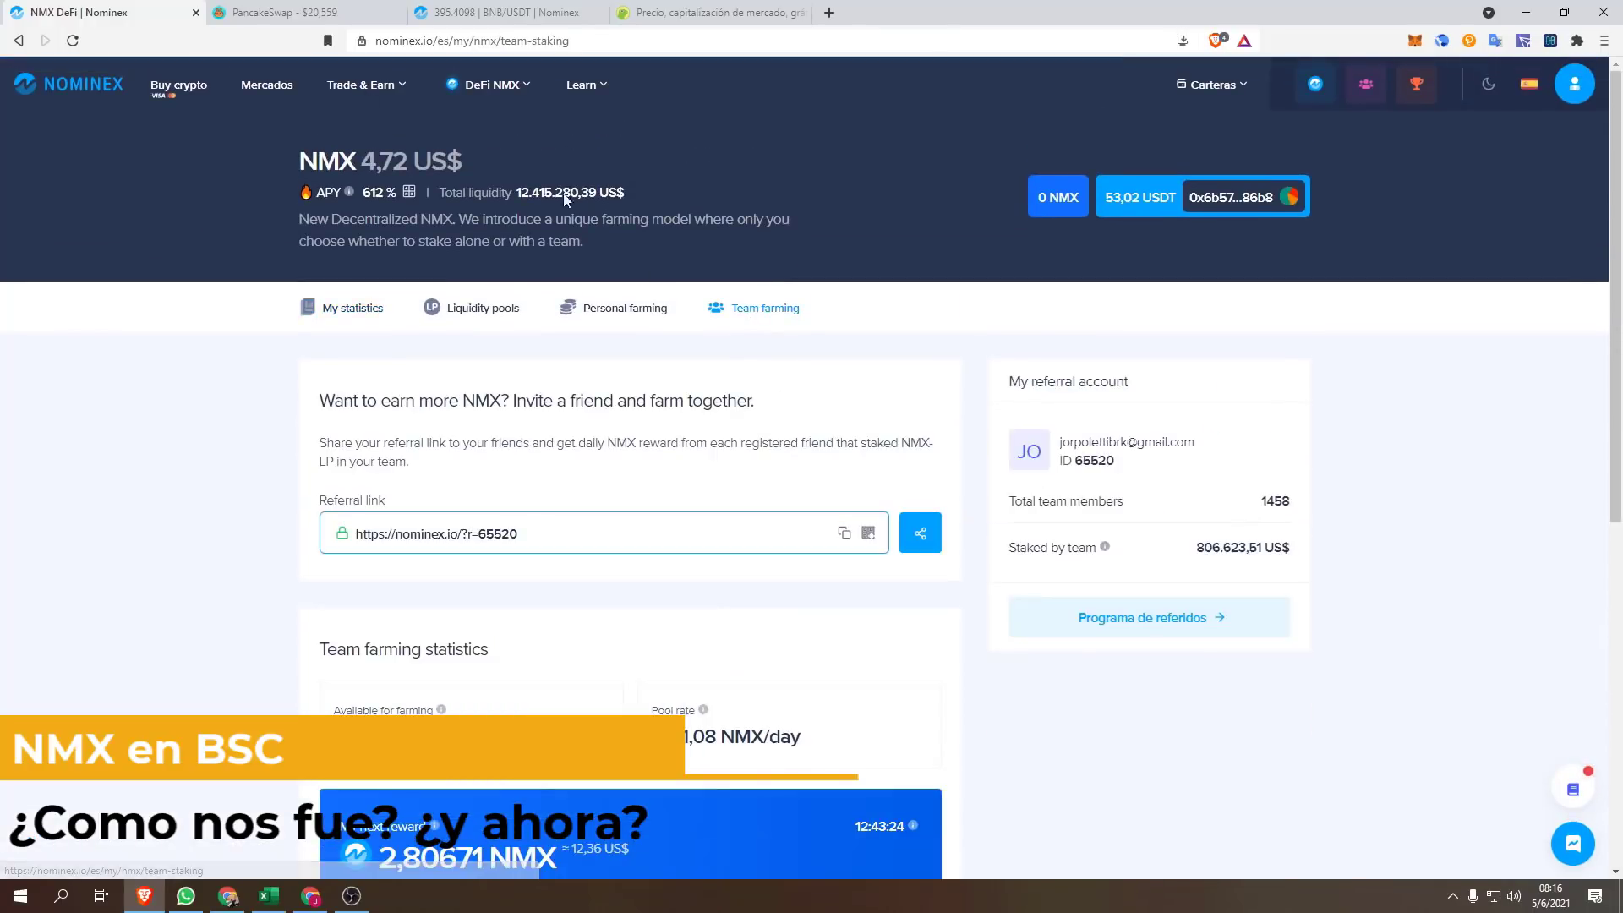
{"action": "scroll", "coordinate": [466, 397], "scroll_direction": "down", "scroll_amount": 7}
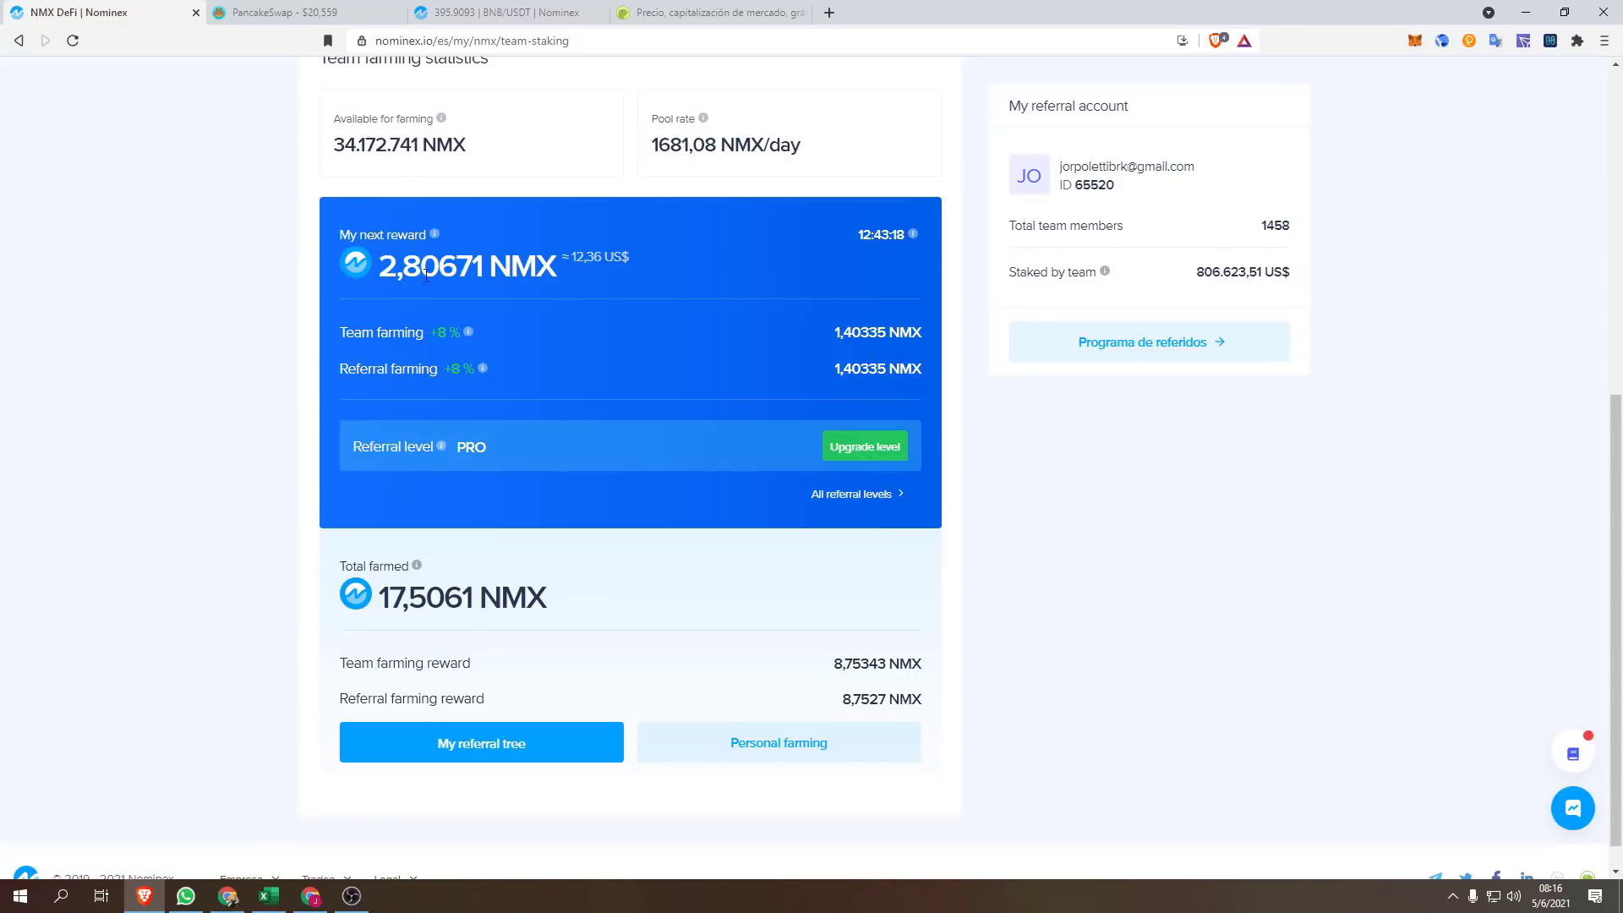
{"action": "scroll", "coordinate": [612, 467], "scroll_direction": "up", "scroll_amount": 3}
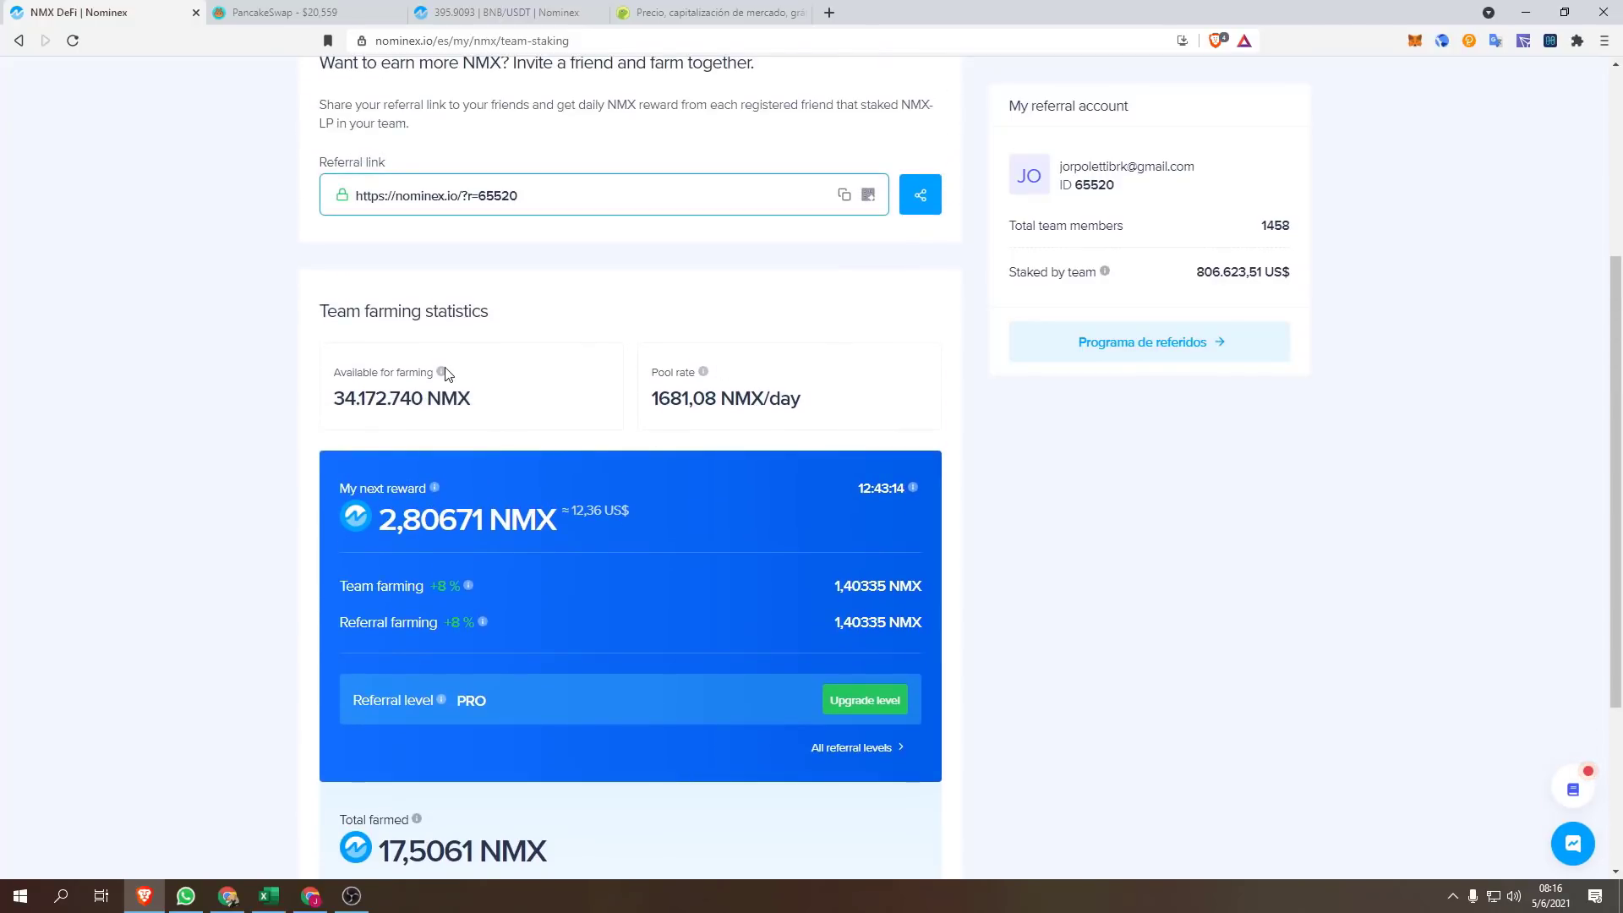
{"action": "mouse_move", "coordinate": [443, 372]}
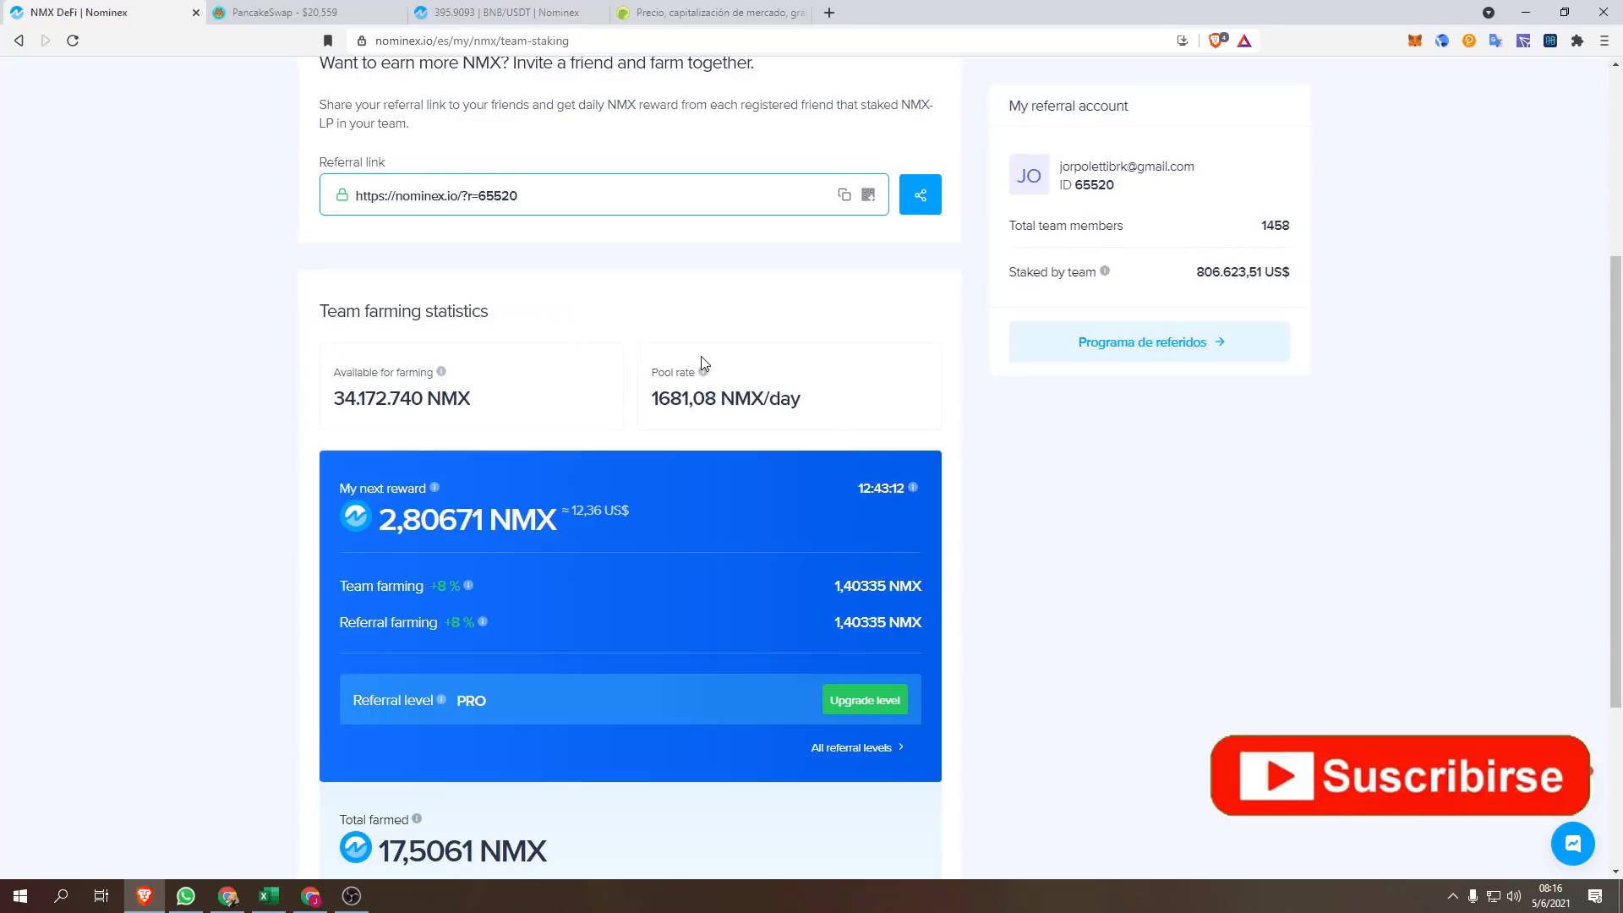
{"action": "scroll", "coordinate": [466, 382], "scroll_direction": "up", "scroll_amount": 2}
{"action": "scroll", "coordinate": [469, 387], "scroll_direction": "down", "scroll_amount": 3}
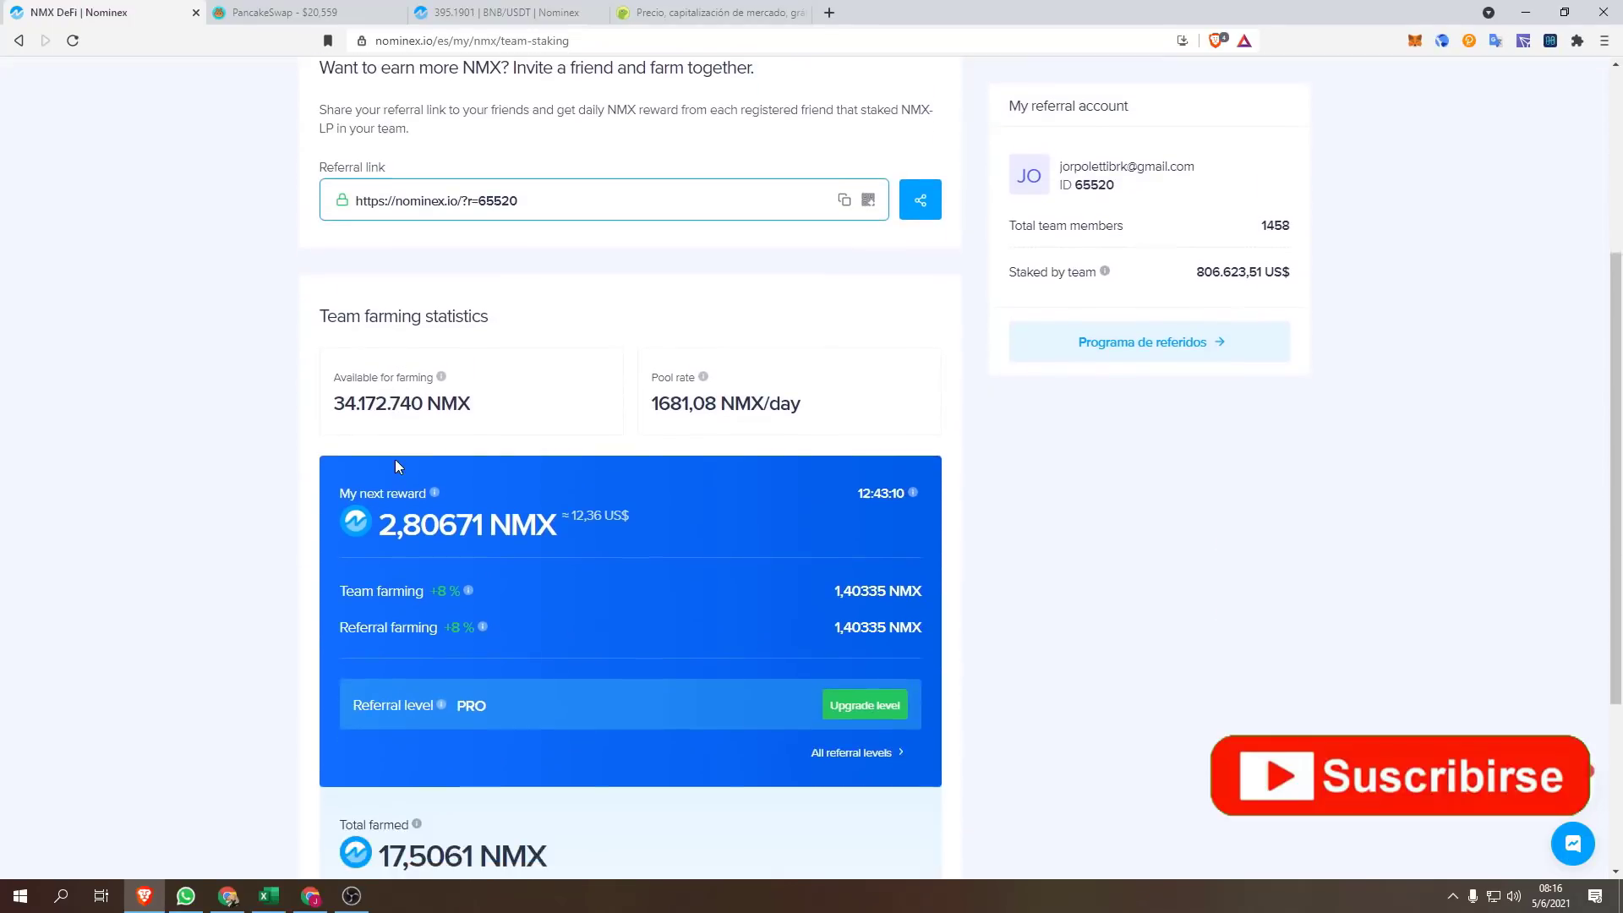
{"action": "scroll", "coordinate": [596, 463], "scroll_direction": "down", "scroll_amount": 3}
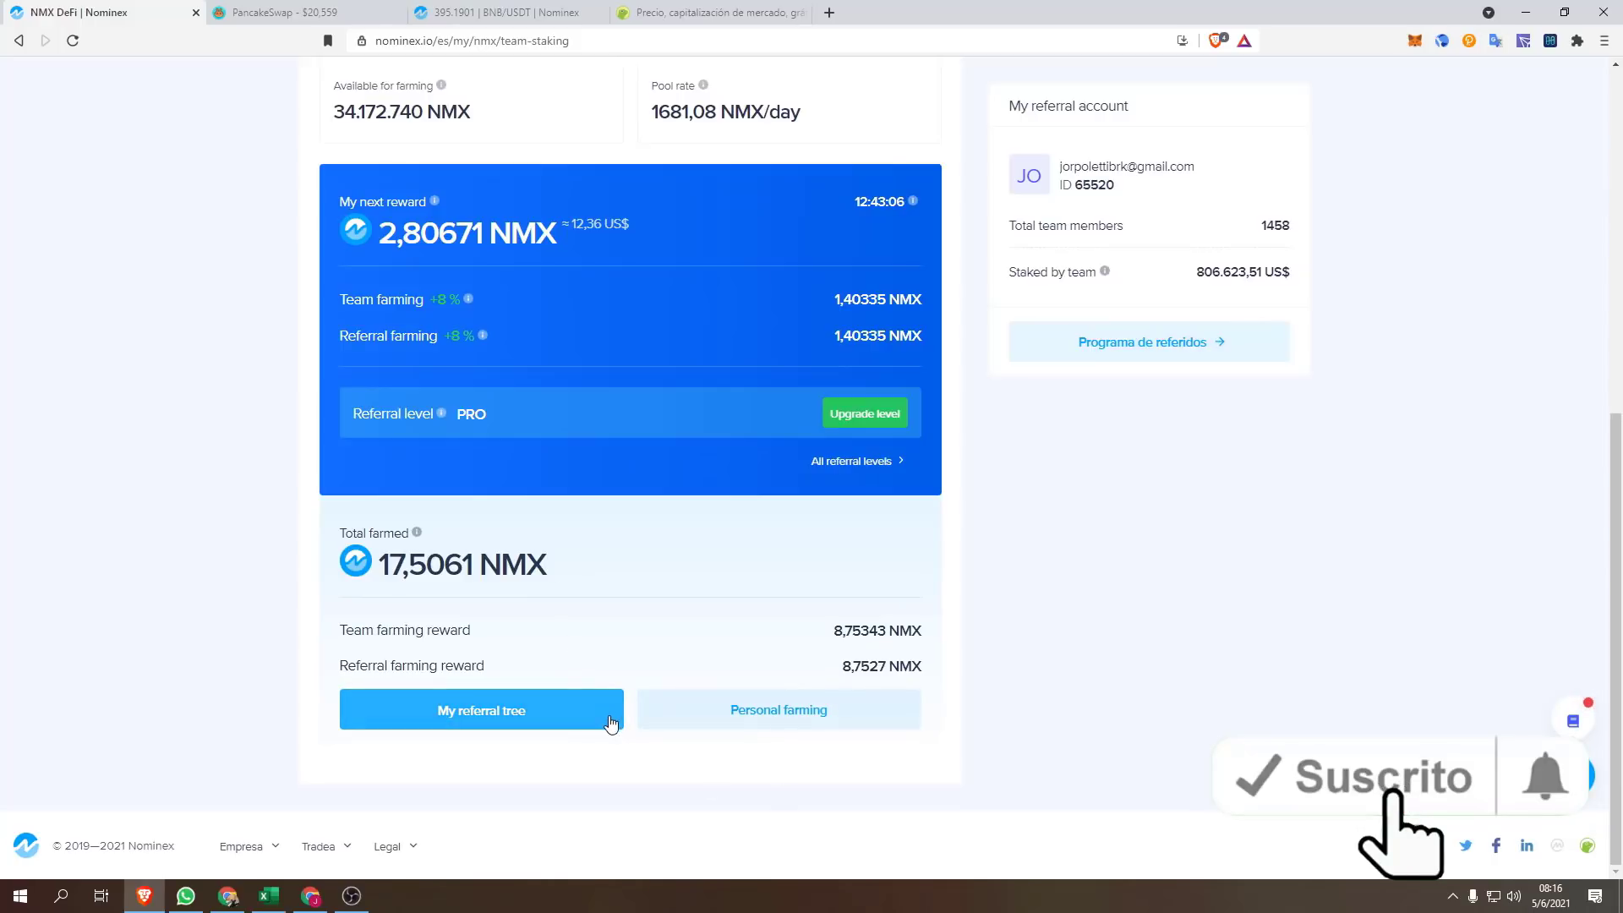
Step: Open the referral tree and examine the left and right team figures together with the members below them
{"action": "left_click", "coordinate": [558, 715]}
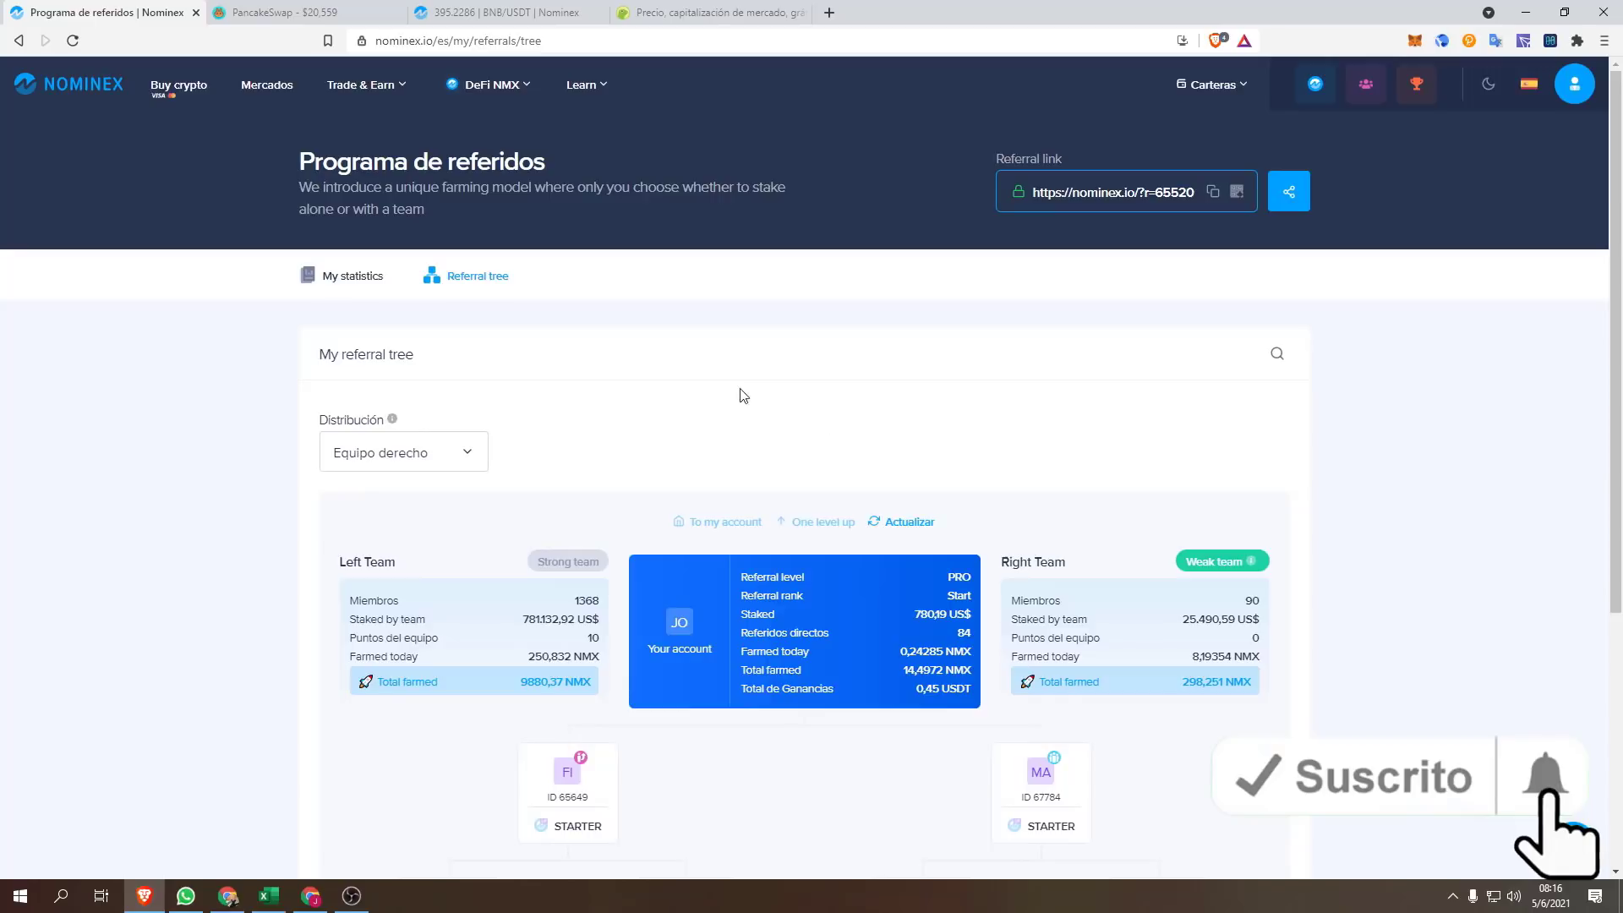
{"action": "scroll", "coordinate": [746, 380], "scroll_direction": "down", "scroll_amount": 2}
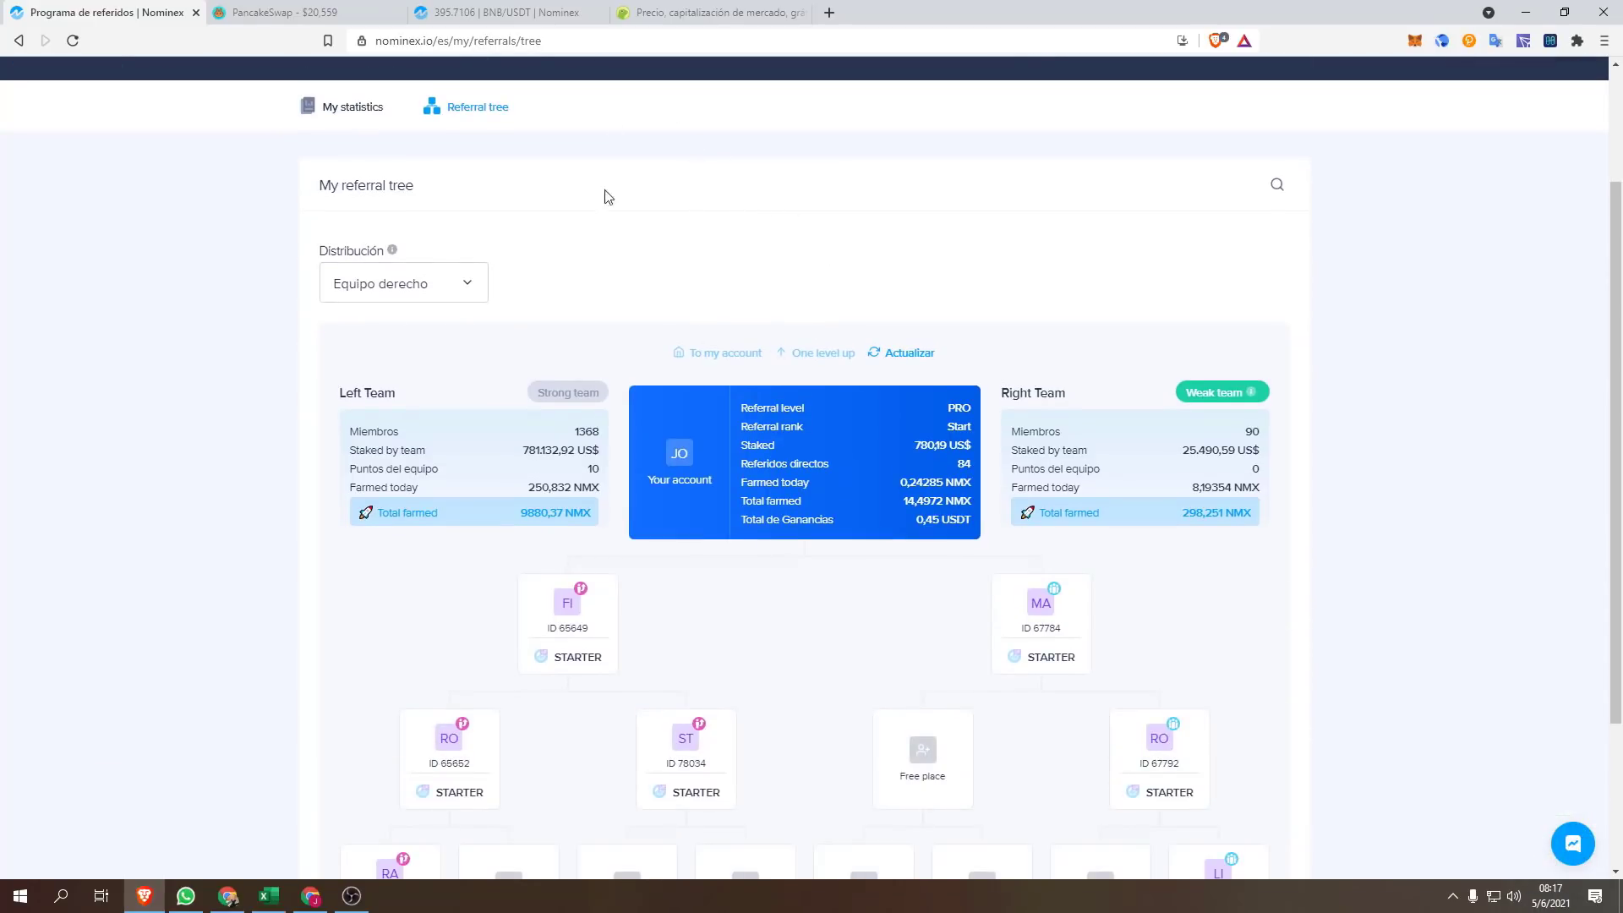
{"action": "scroll", "coordinate": [565, 211], "scroll_direction": "down", "scroll_amount": 1}
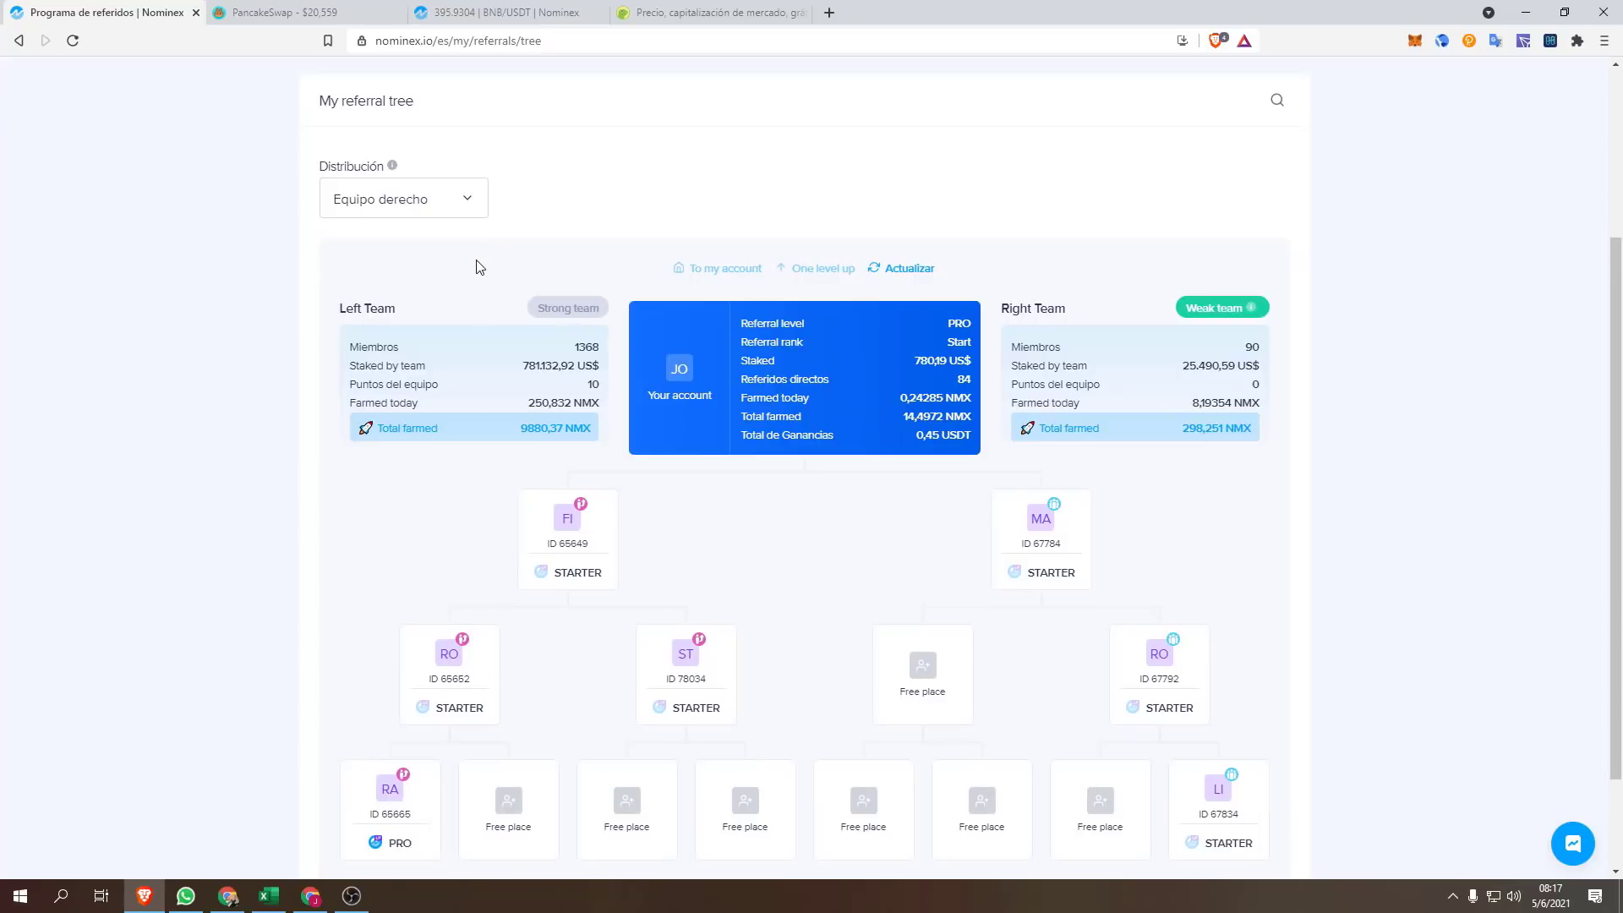
{"action": "scroll", "coordinate": [432, 327], "scroll_direction": "down", "scroll_amount": 2}
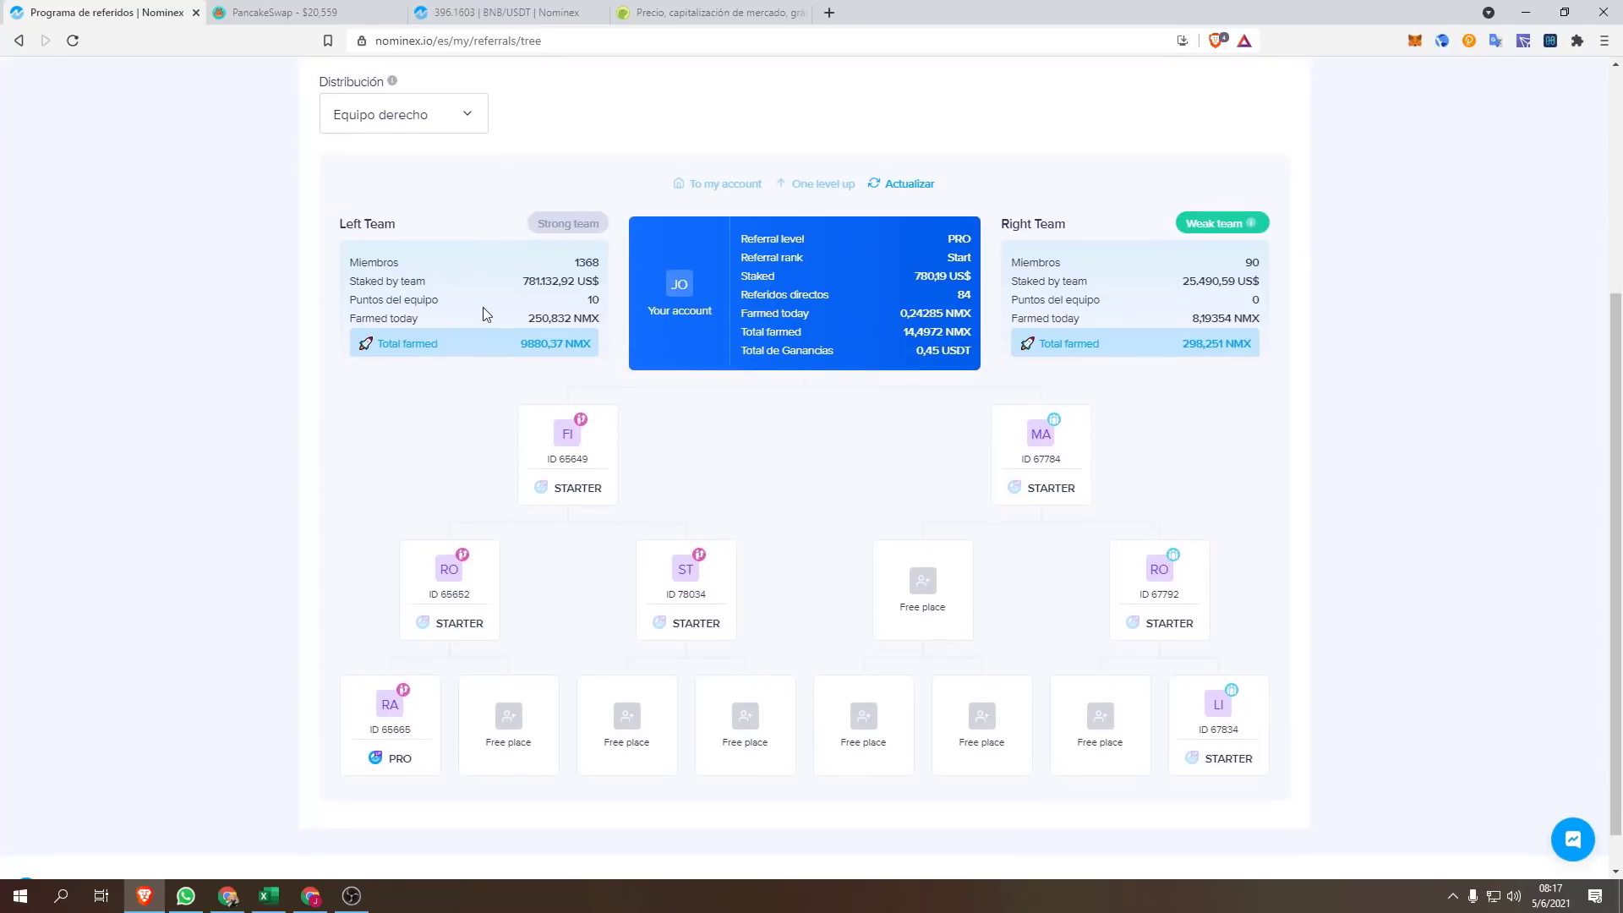
{"action": "mouse_move", "coordinate": [657, 521]}
{"action": "scroll", "coordinate": [1268, 391], "scroll_direction": "up", "scroll_amount": 5}
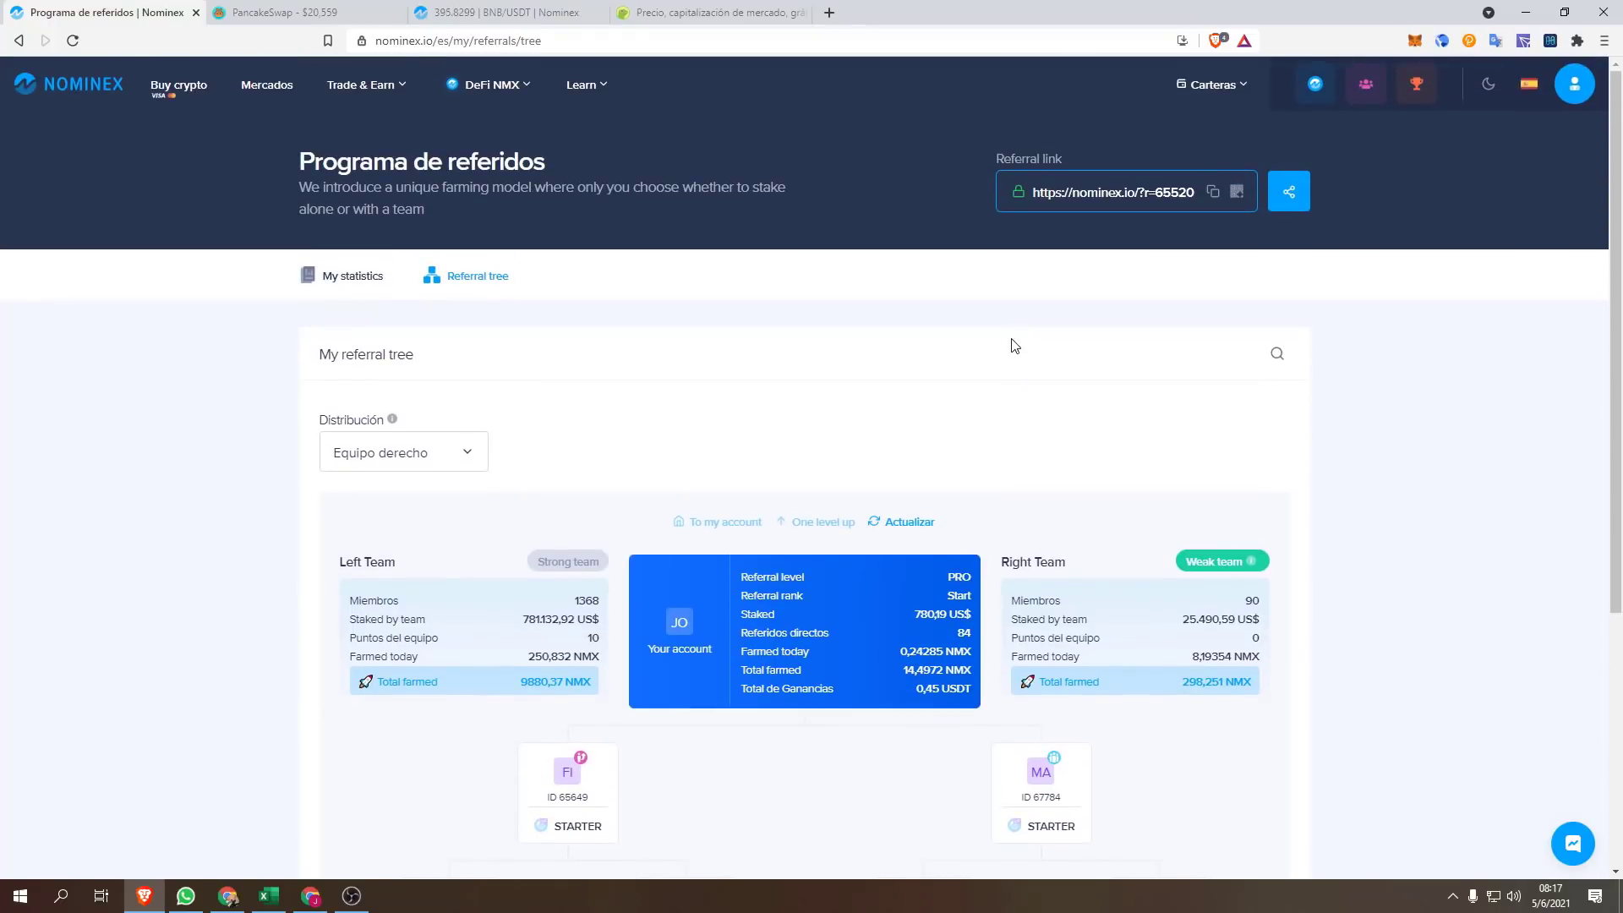
Step: Inspect the right team's staked amount and farming totals in the referral tree
{"action": "scroll", "coordinate": [1086, 423], "scroll_direction": "down", "scroll_amount": 2}
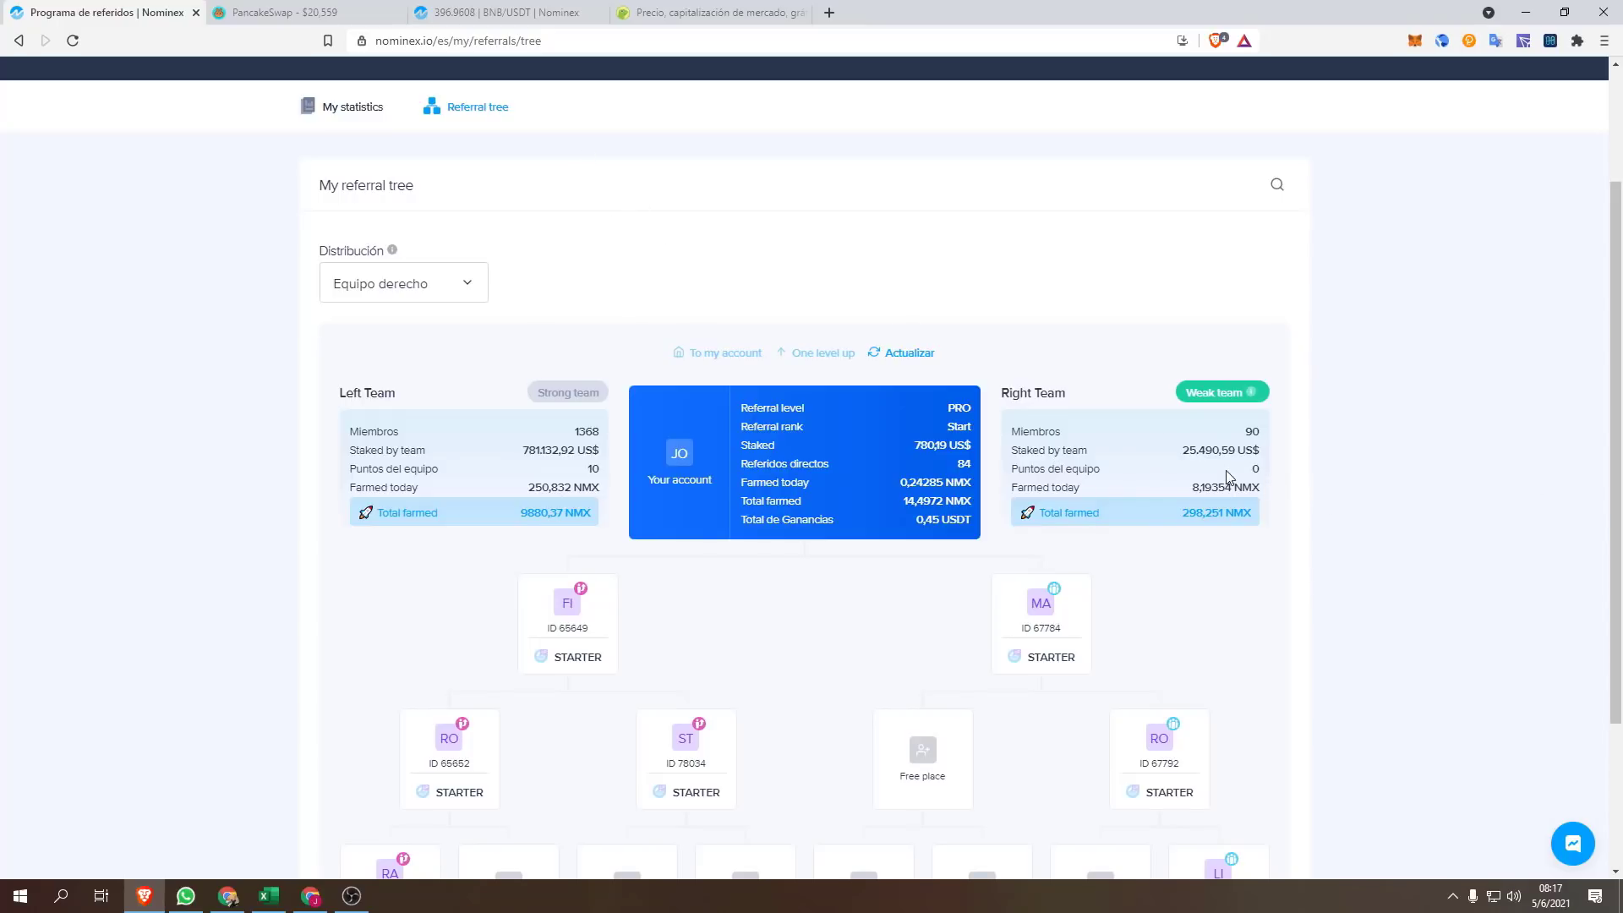
{"action": "left_click_drag", "start_coordinate": [1181, 464], "coordinate": [1279, 453]}
{"action": "left_click", "coordinate": [1342, 506]}
{"action": "scroll", "coordinate": [1195, 479], "scroll_direction": "down", "scroll_amount": 3}
{"action": "scroll", "coordinate": [1434, 655], "scroll_direction": "up", "scroll_amount": 5}
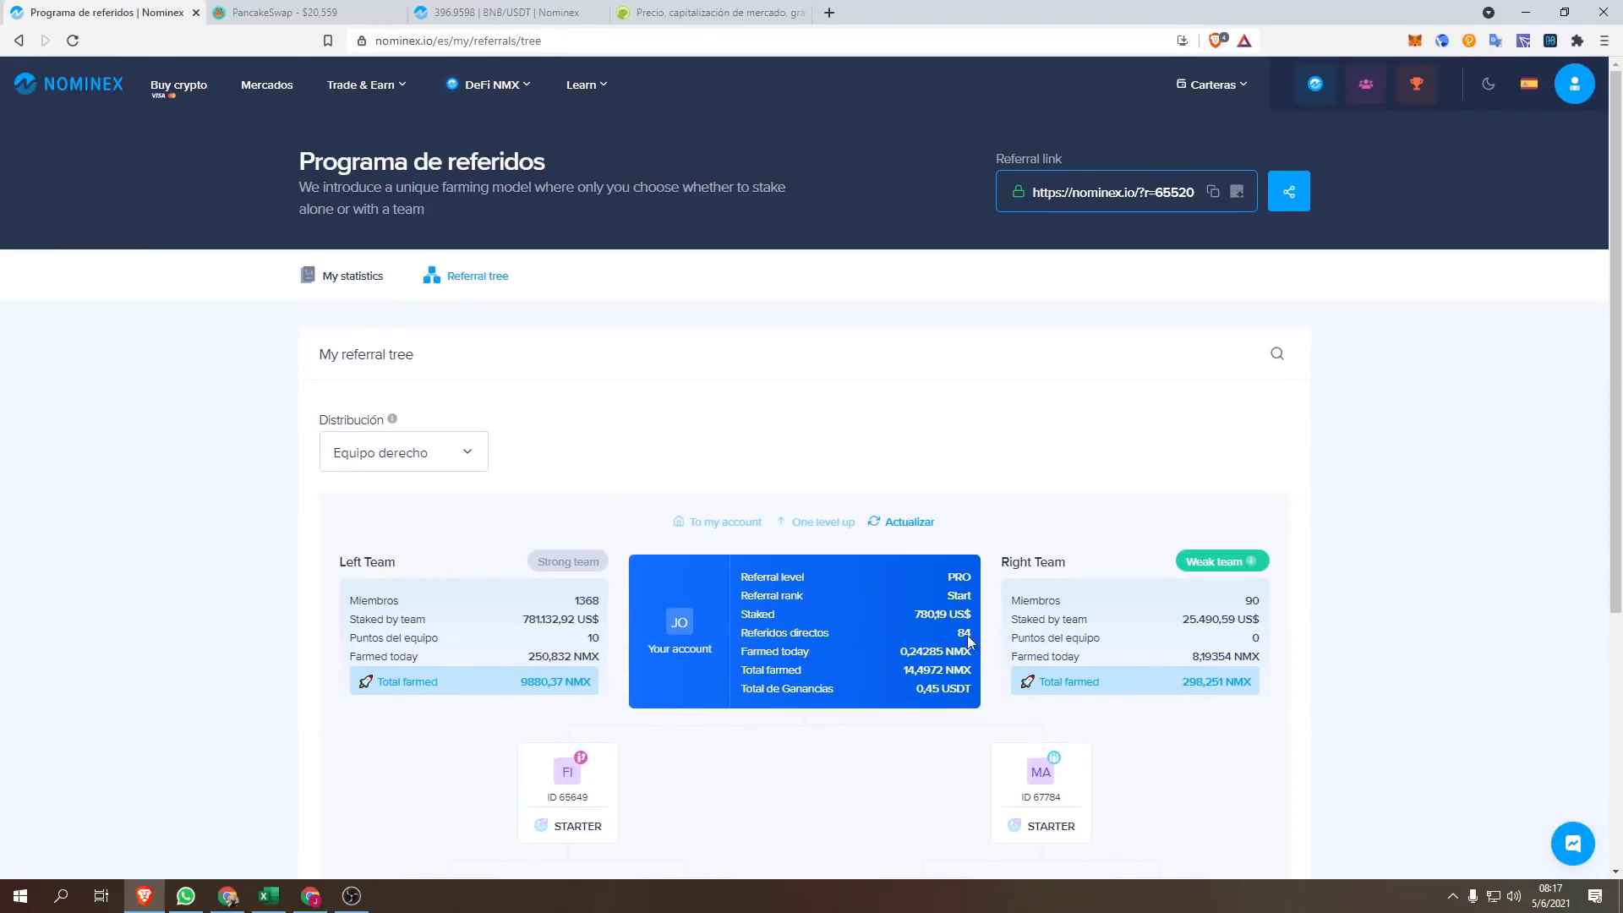
Step: Inspect the own account's card in the referral tree, including its referral level, staked amount, direct referrals and farmed NMX
{"action": "scroll", "coordinate": [970, 642], "scroll_direction": "down", "scroll_amount": 1}
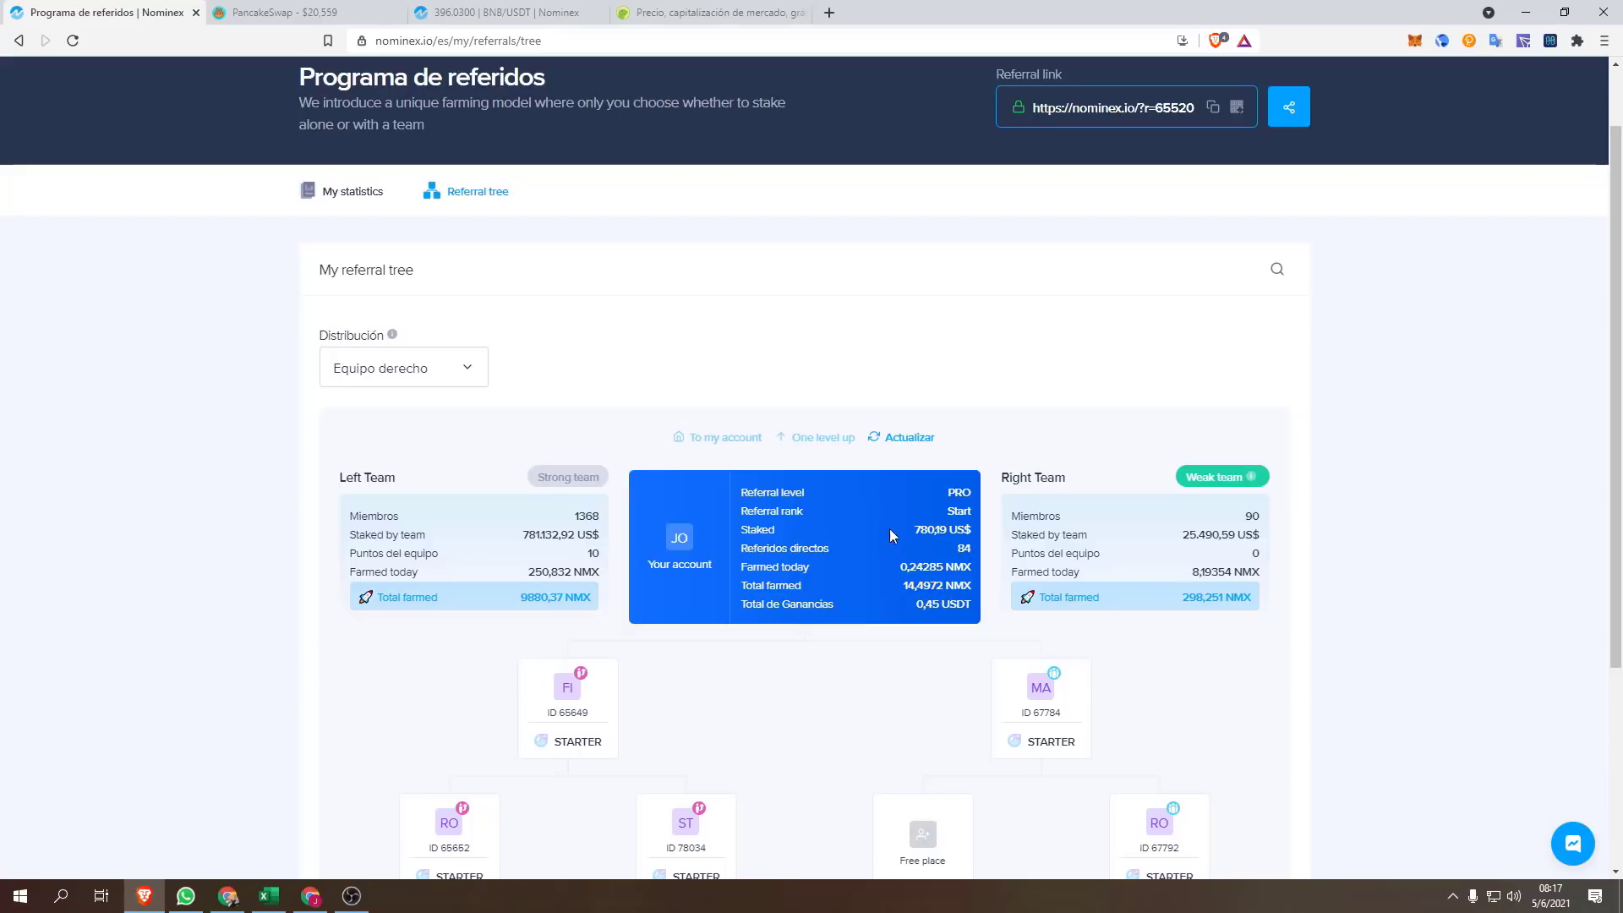
{"action": "left_click", "coordinate": [962, 500]}
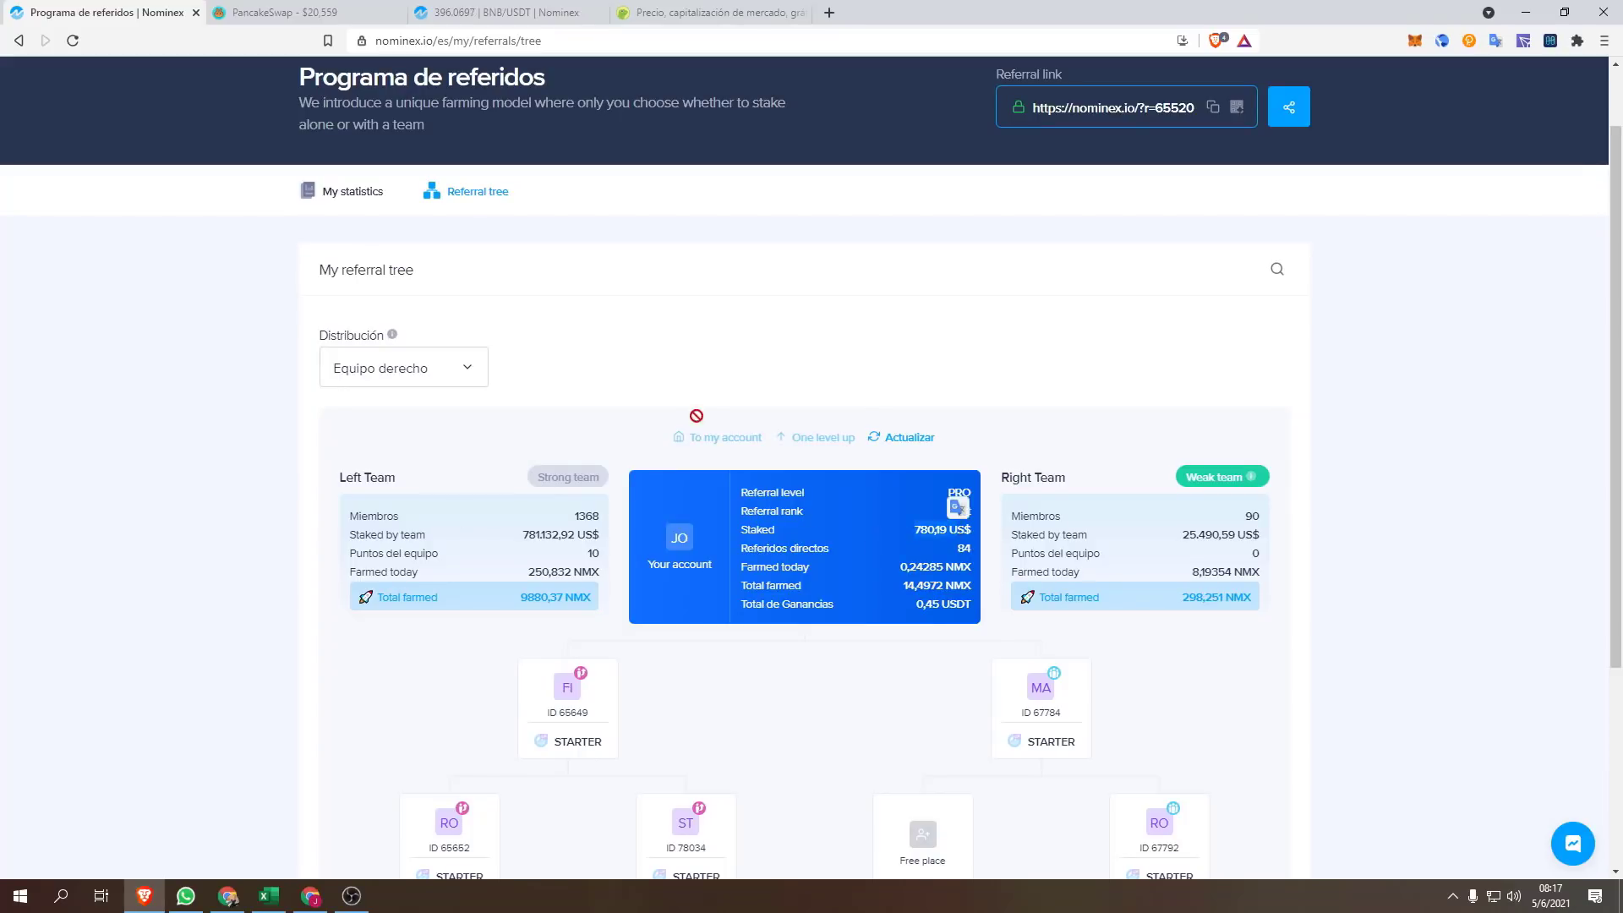
{"action": "left_click", "coordinate": [978, 554]}
{"action": "left_click", "coordinate": [962, 567]}
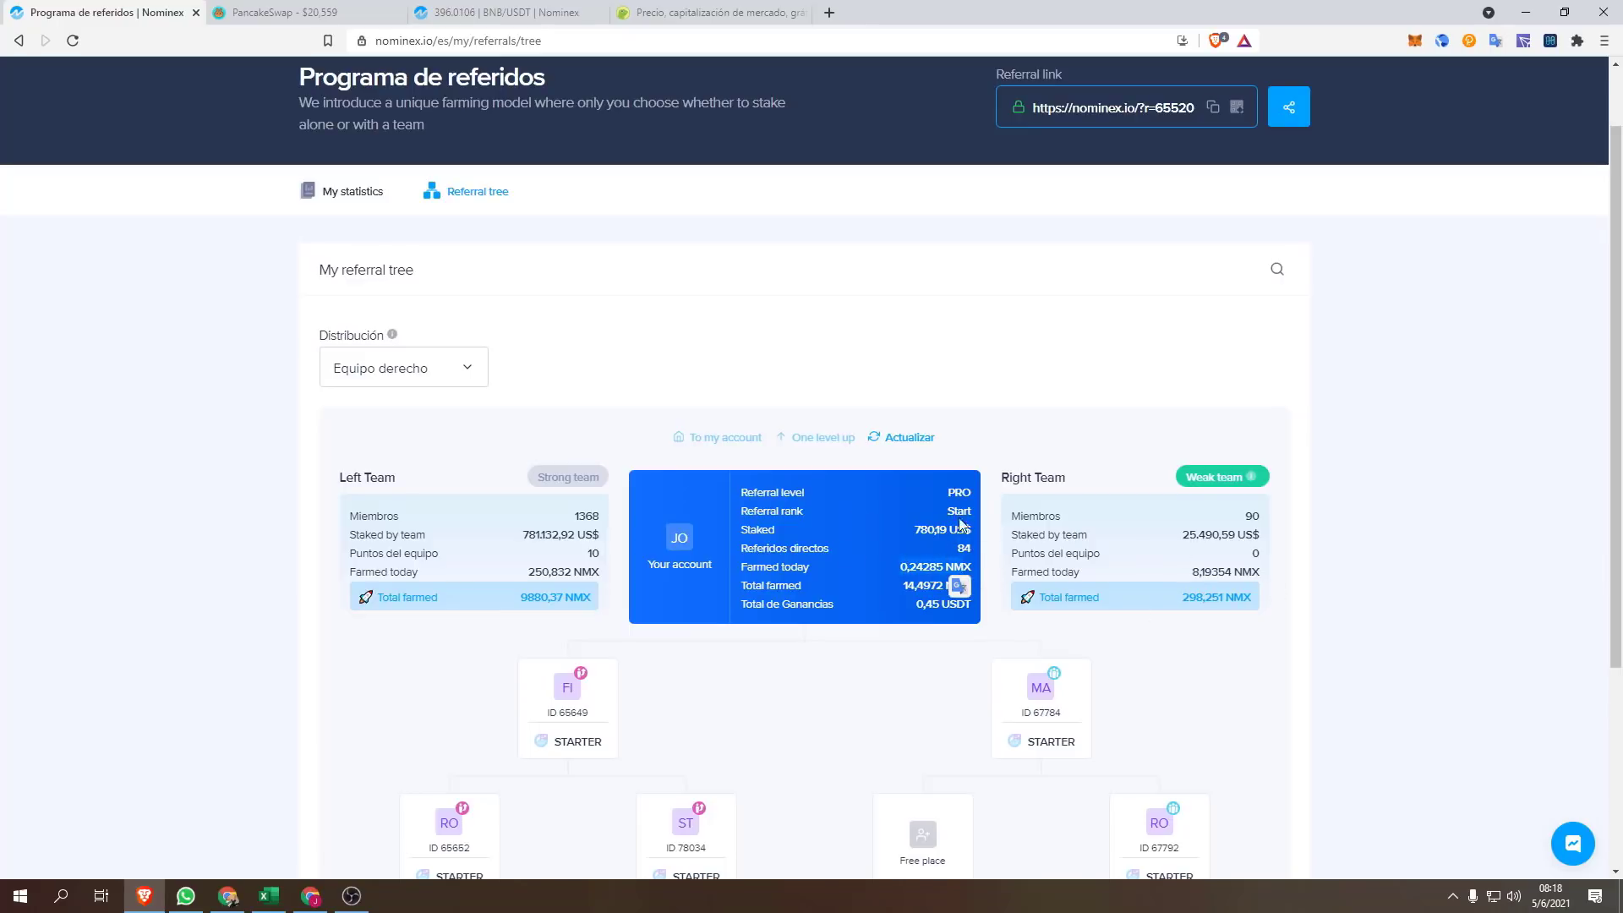
Step: Look over the remaining levels of the referral tree and open the referral program's own statistics
{"action": "scroll", "coordinate": [845, 494], "scroll_direction": "down", "scroll_amount": 1}
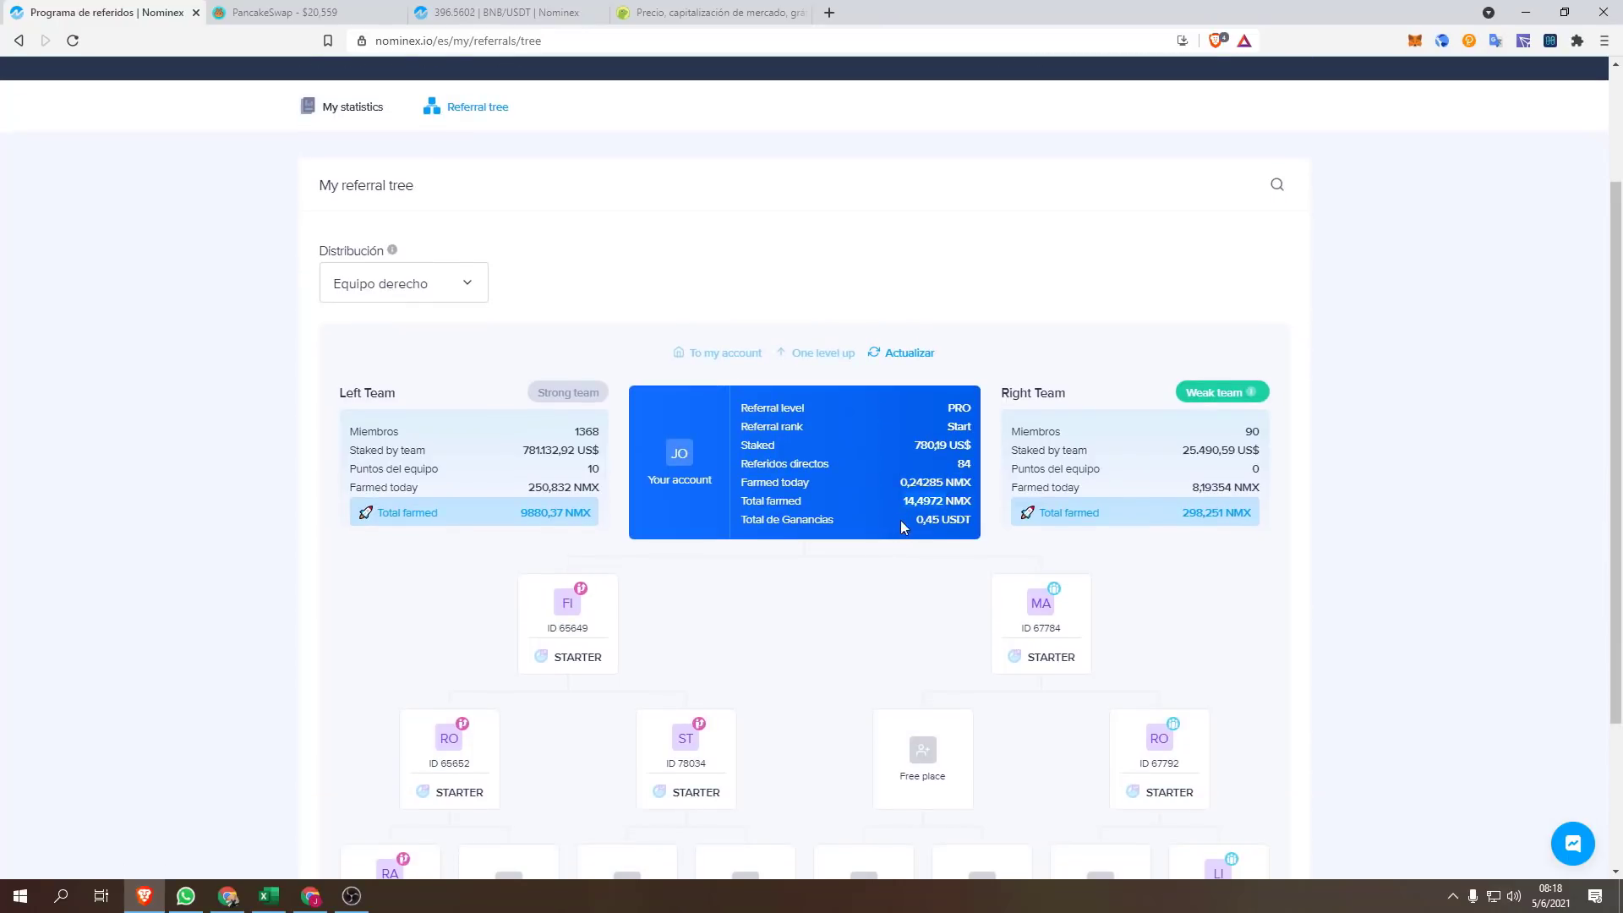
{"action": "scroll", "coordinate": [920, 557], "scroll_direction": "down", "scroll_amount": 3}
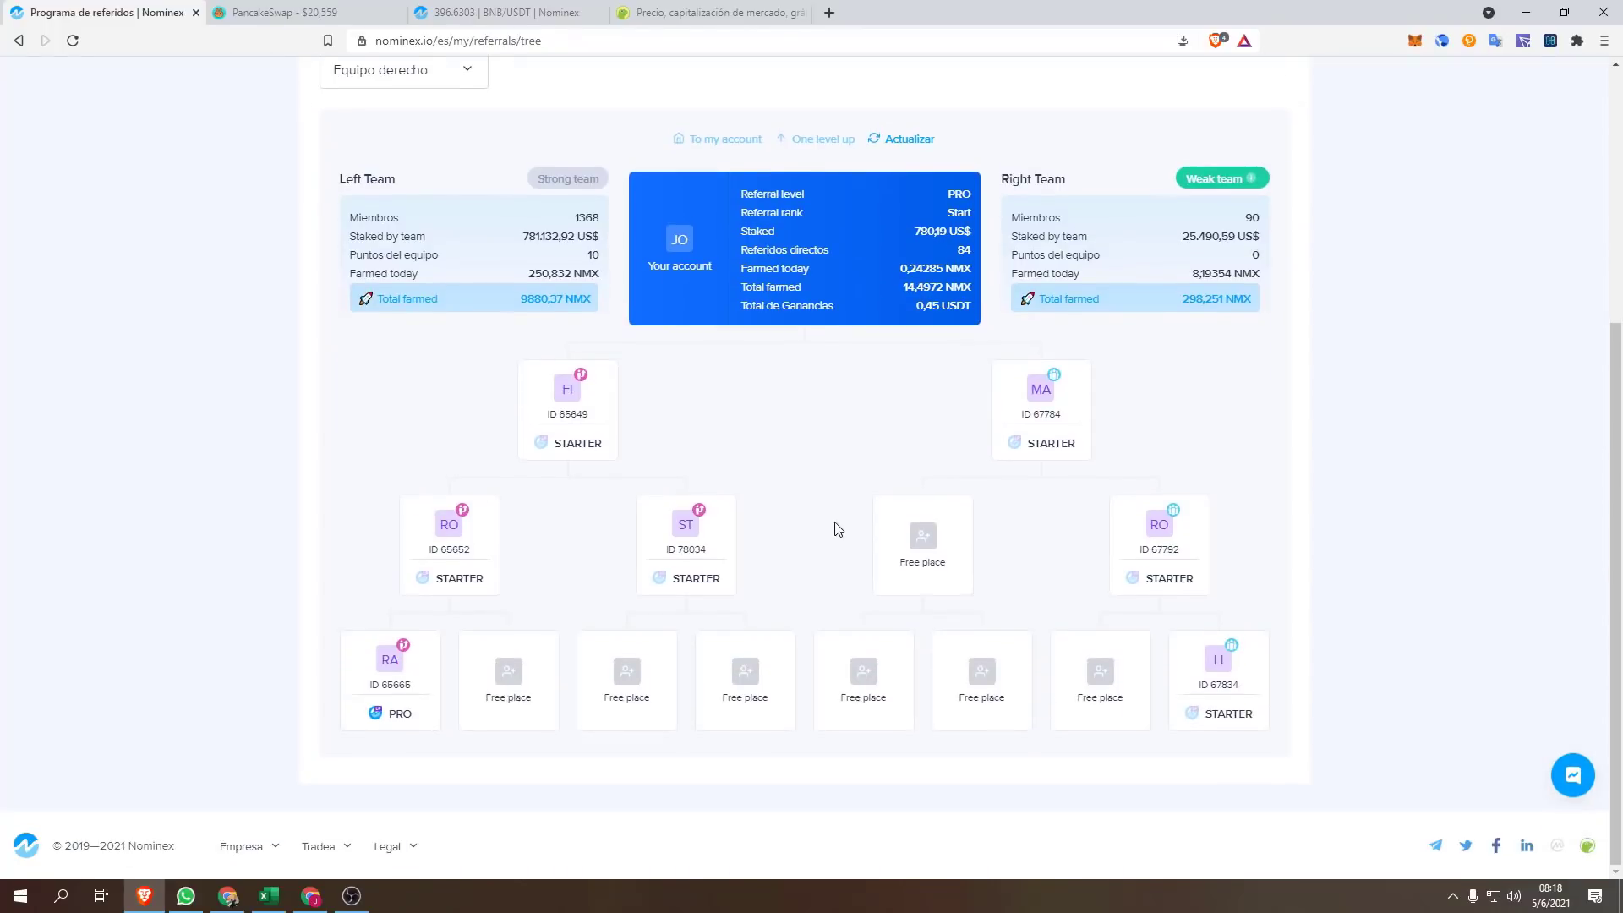
{"action": "scroll", "coordinate": [817, 505], "scroll_direction": "up", "scroll_amount": 5}
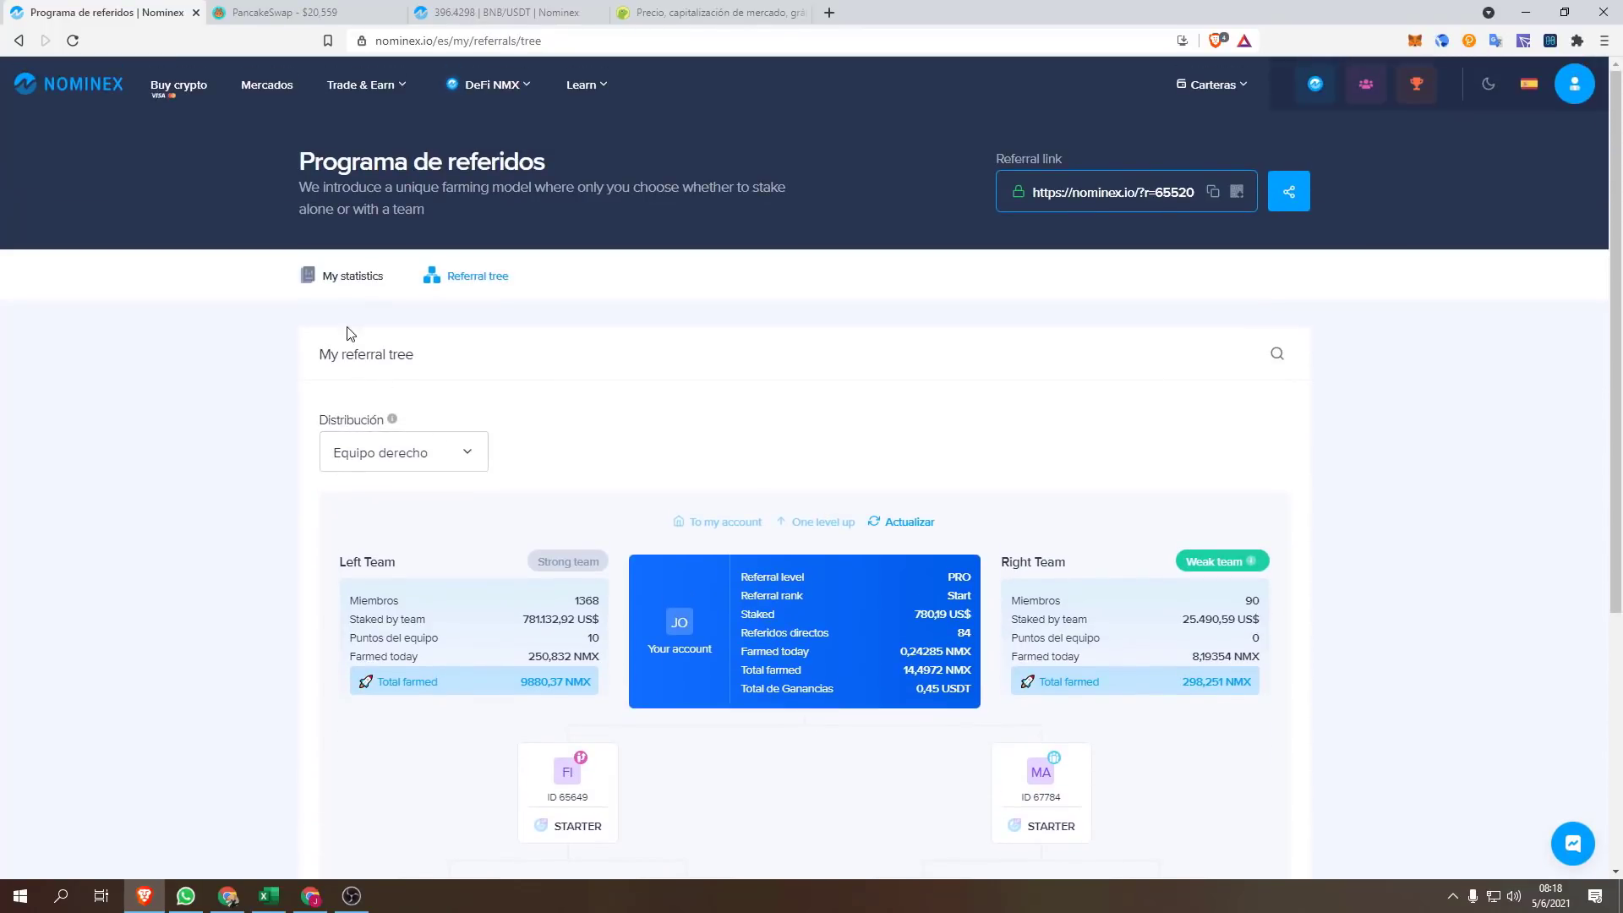
{"action": "left_click", "coordinate": [356, 282]}
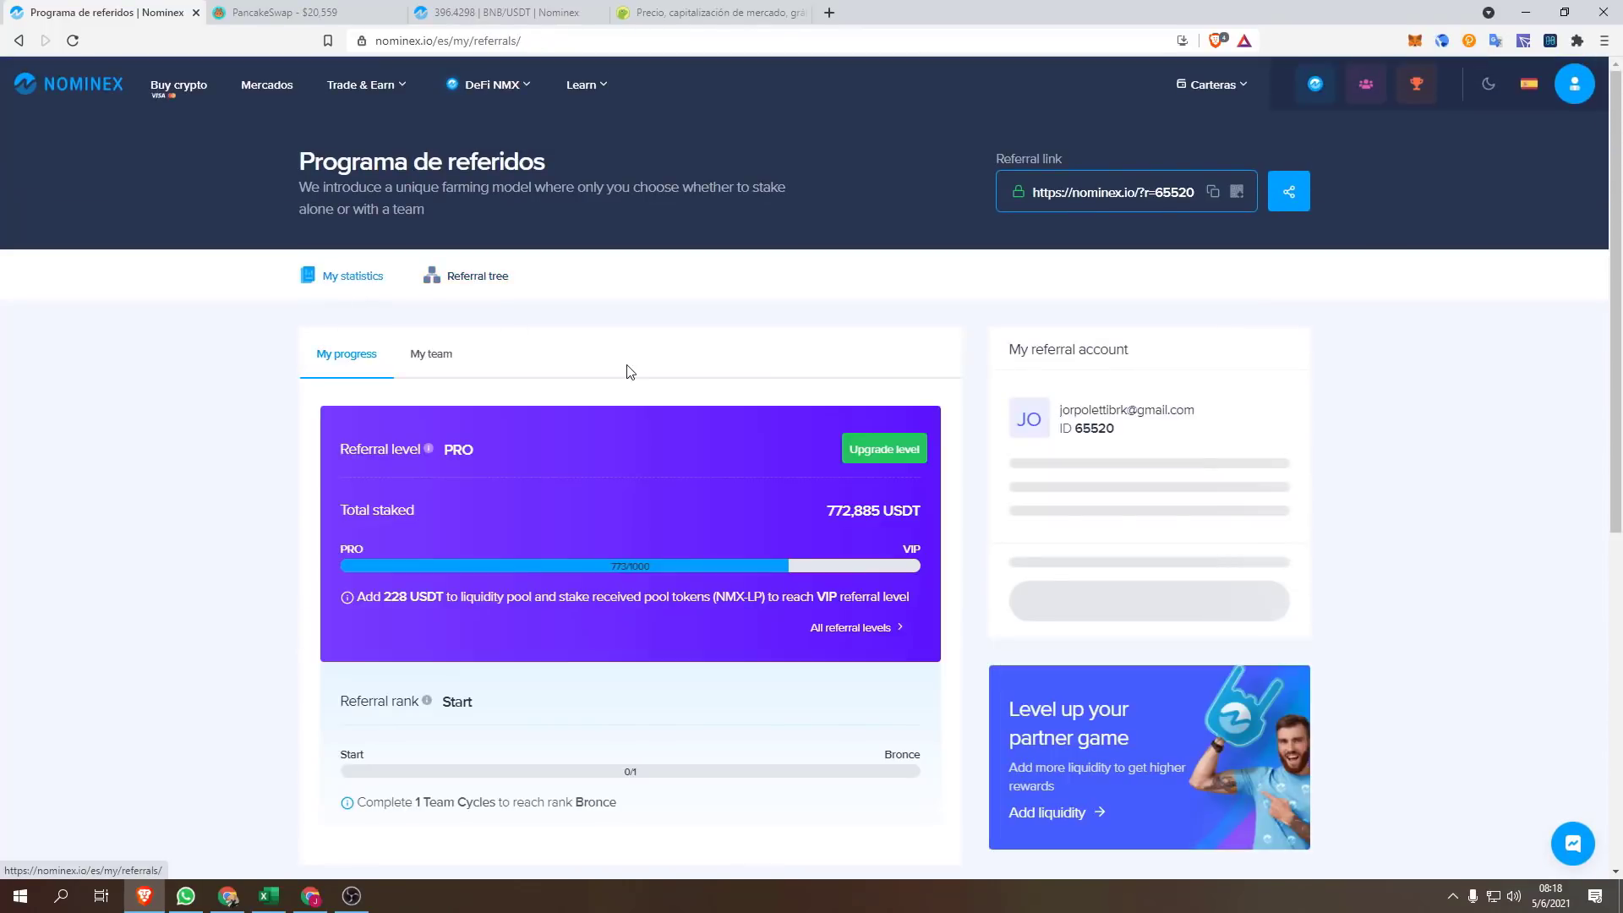
Step: Review the referral account's earnings, reward history and transfer history on the statistics page
{"action": "scroll", "coordinate": [651, 366], "scroll_direction": "down", "scroll_amount": 7}
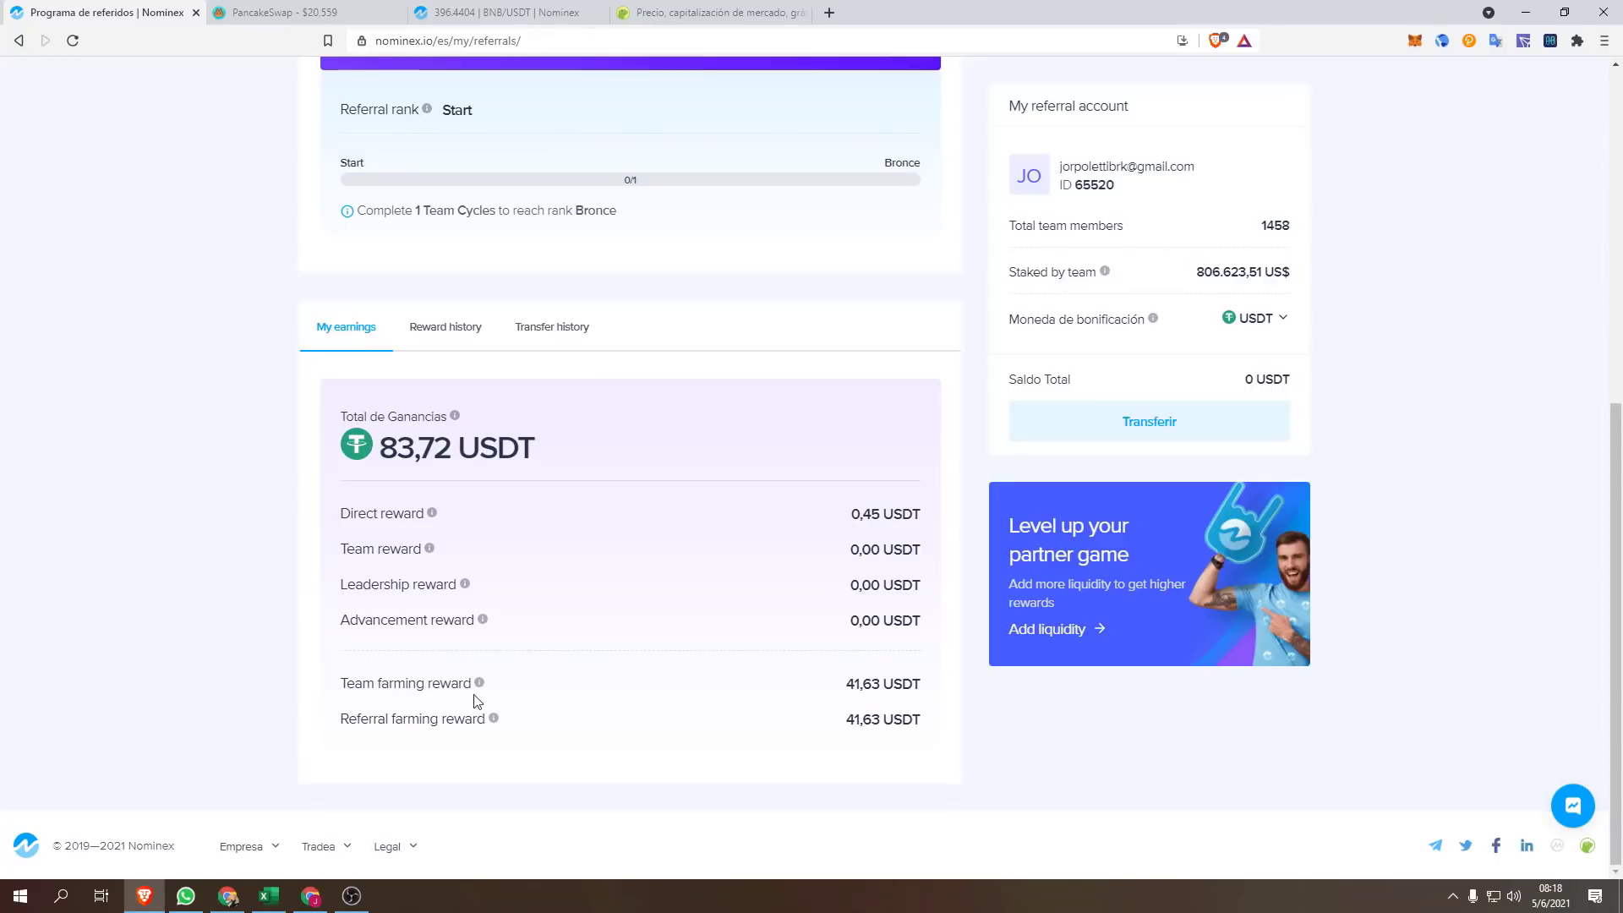
{"action": "left_click", "coordinate": [436, 333]}
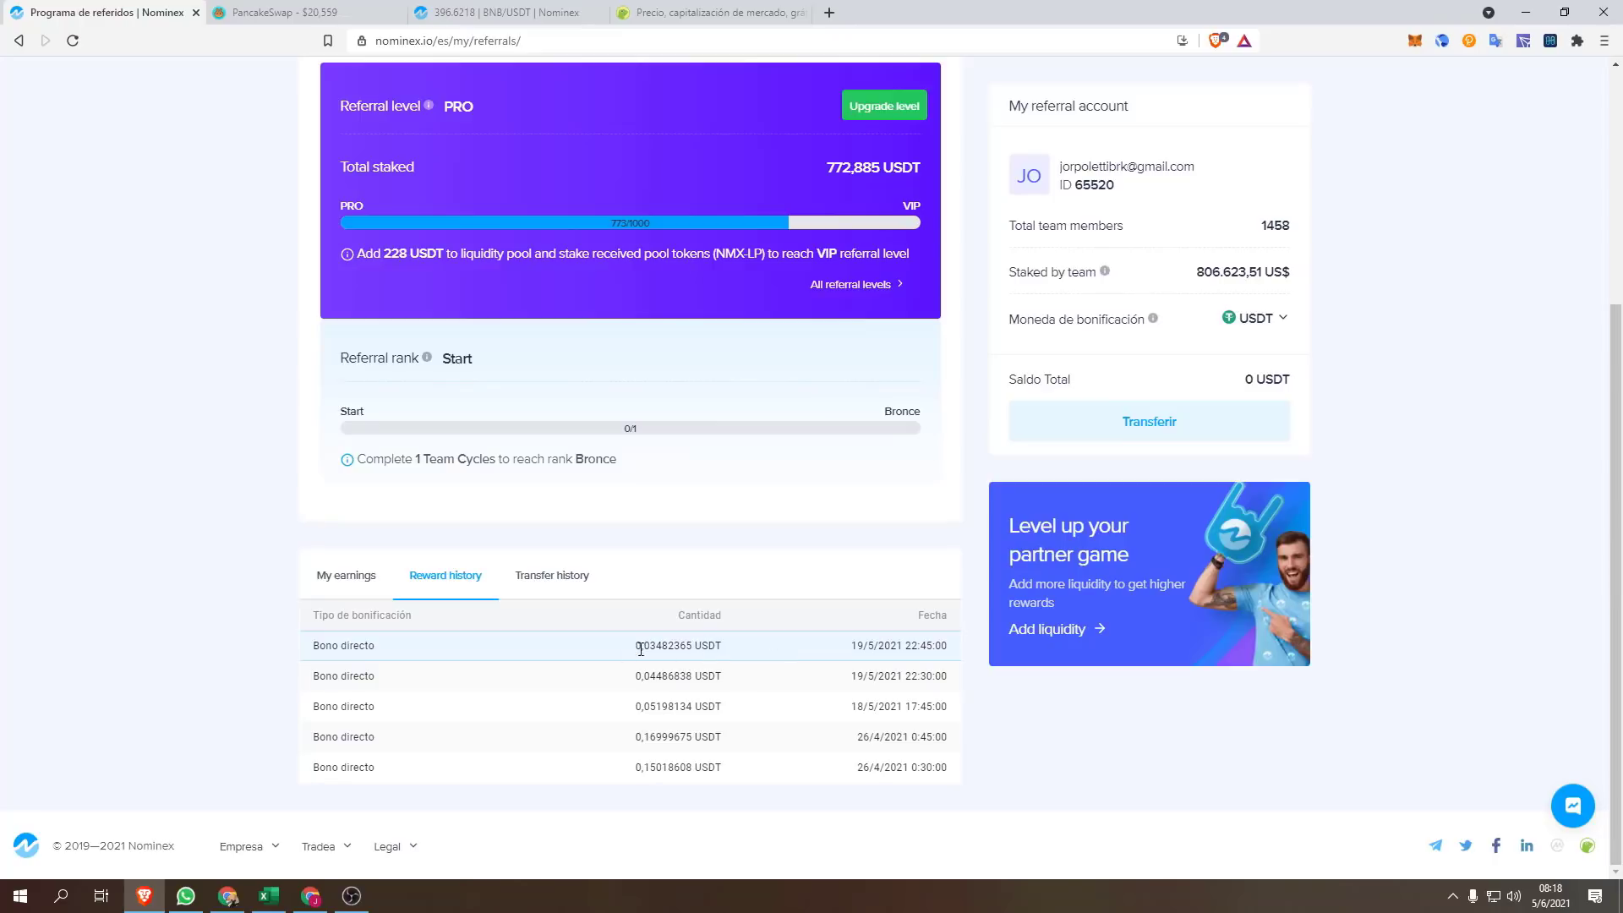
{"action": "scroll", "coordinate": [638, 700], "scroll_direction": "up", "scroll_amount": 1}
{"action": "scroll", "coordinate": [606, 645], "scroll_direction": "down", "scroll_amount": 1}
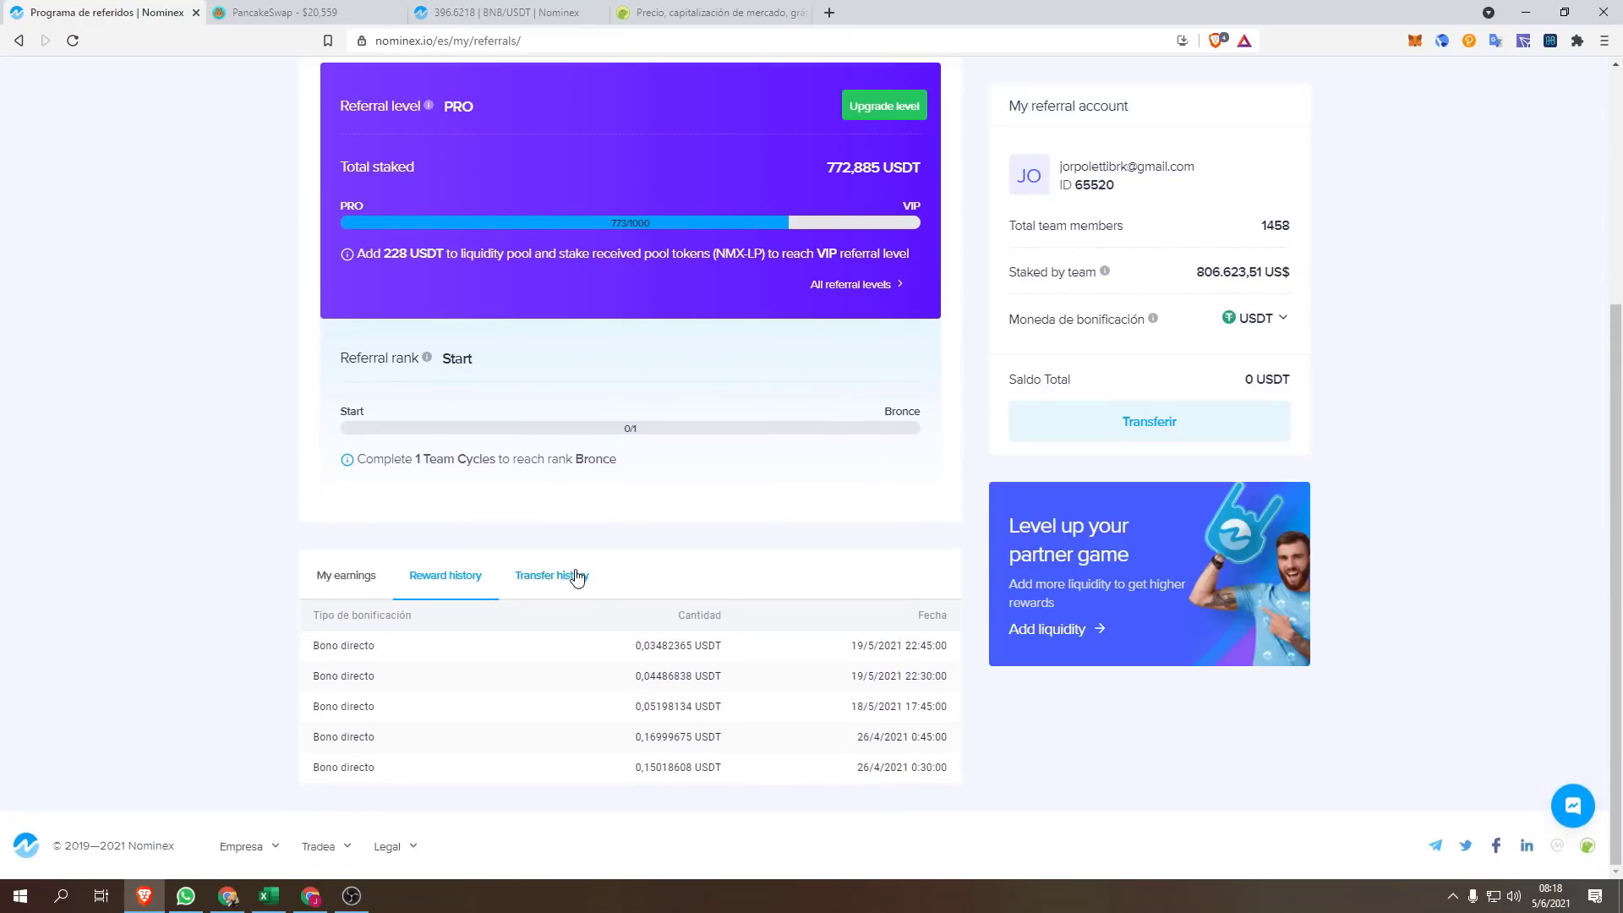
{"action": "left_click", "coordinate": [576, 577]}
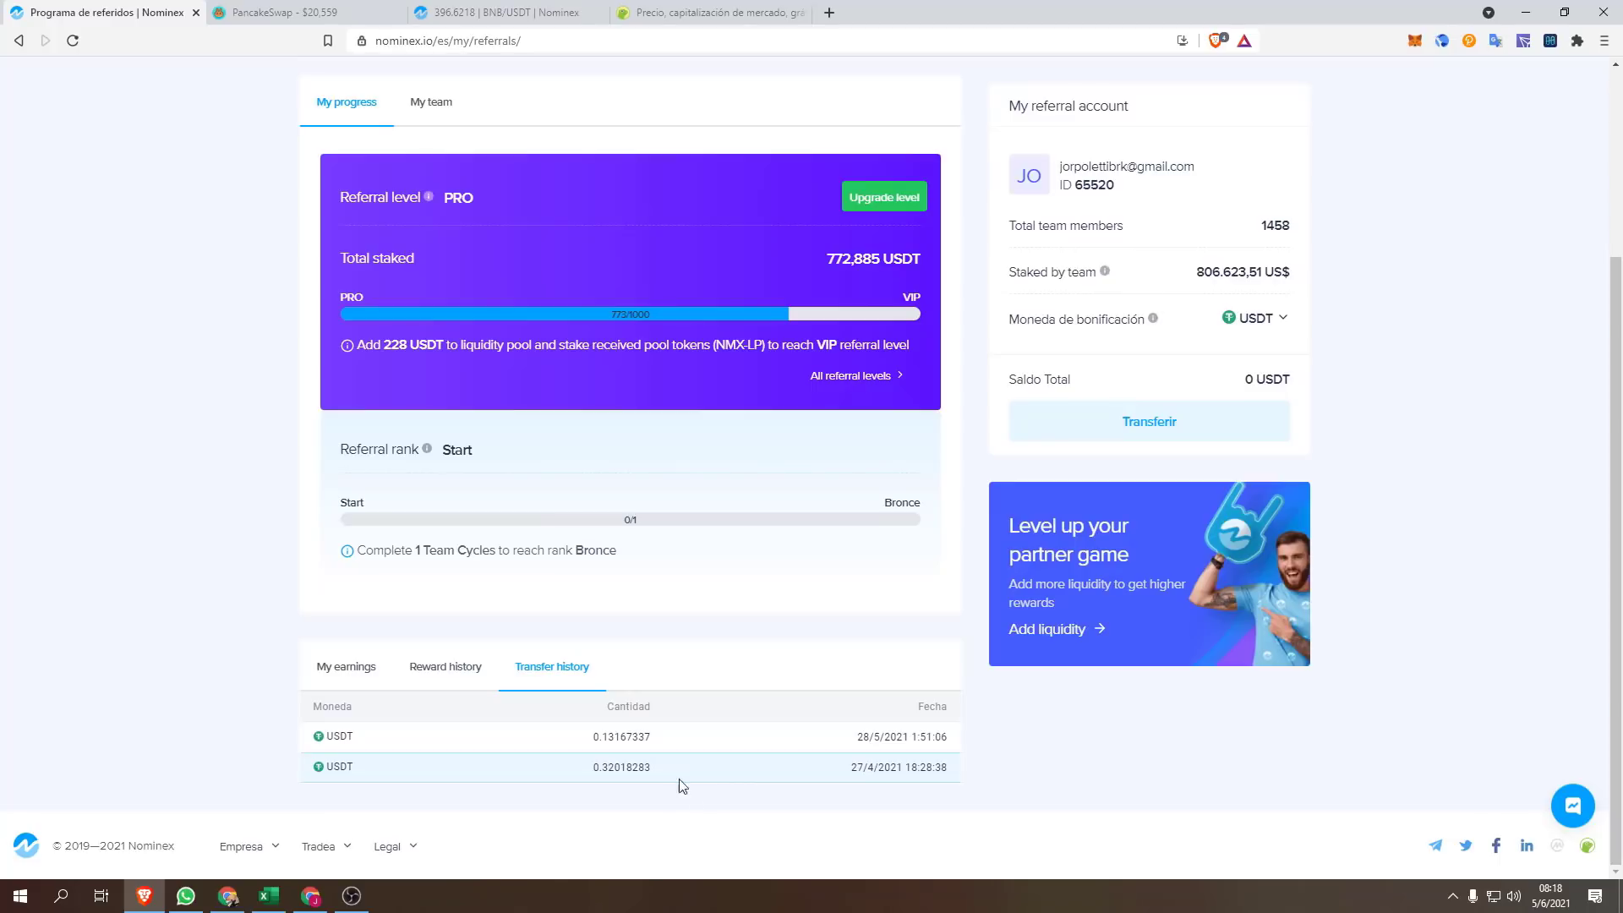
{"action": "left_click_drag", "start_coordinate": [676, 765], "coordinate": [591, 734]}
{"action": "left_click", "coordinate": [431, 667]}
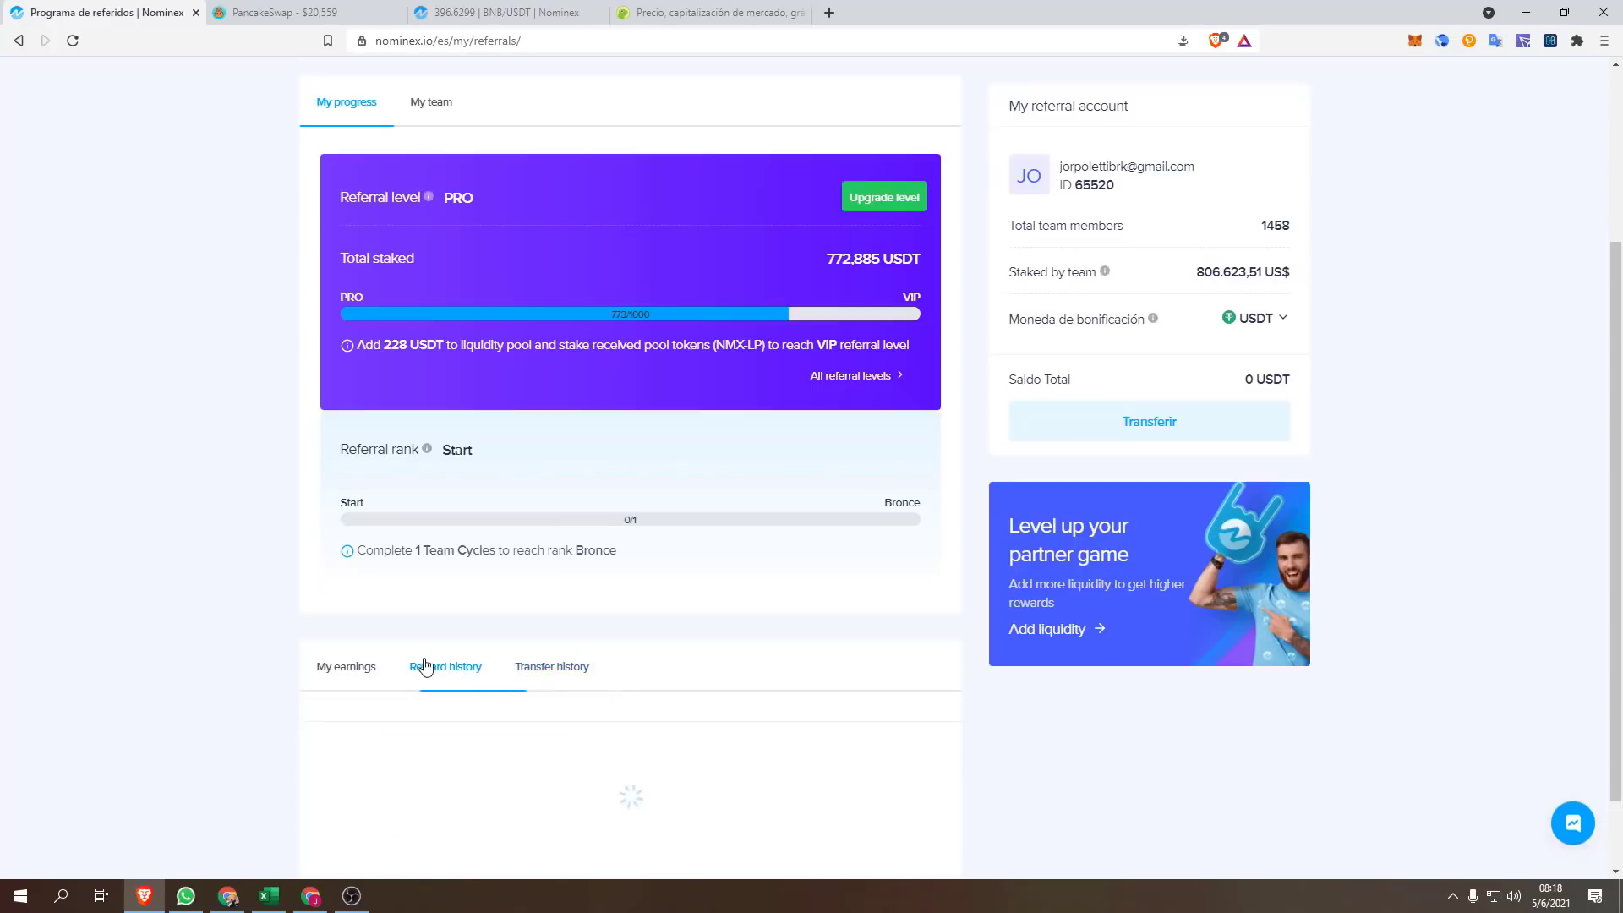
{"action": "scroll", "coordinate": [391, 592], "scroll_direction": "down", "scroll_amount": 2}
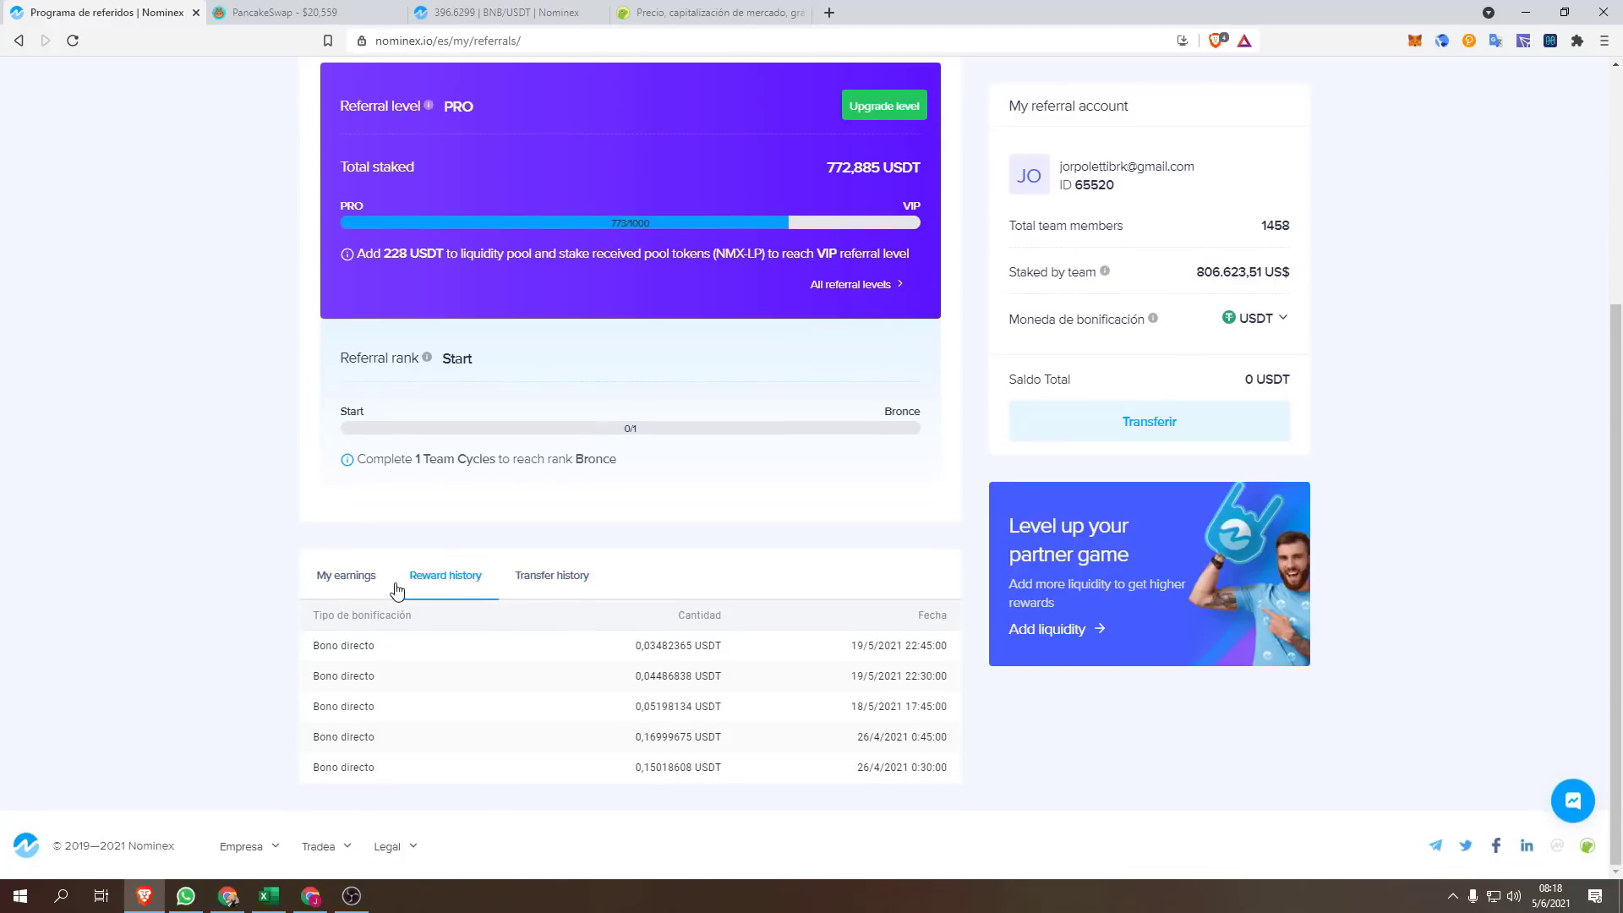
Step: Return to the referral earnings overview and read the explanations of the team farming and referral farming rewards
{"action": "left_click", "coordinate": [355, 576]}
{"action": "scroll", "coordinate": [364, 592], "scroll_direction": "down", "scroll_amount": 3}
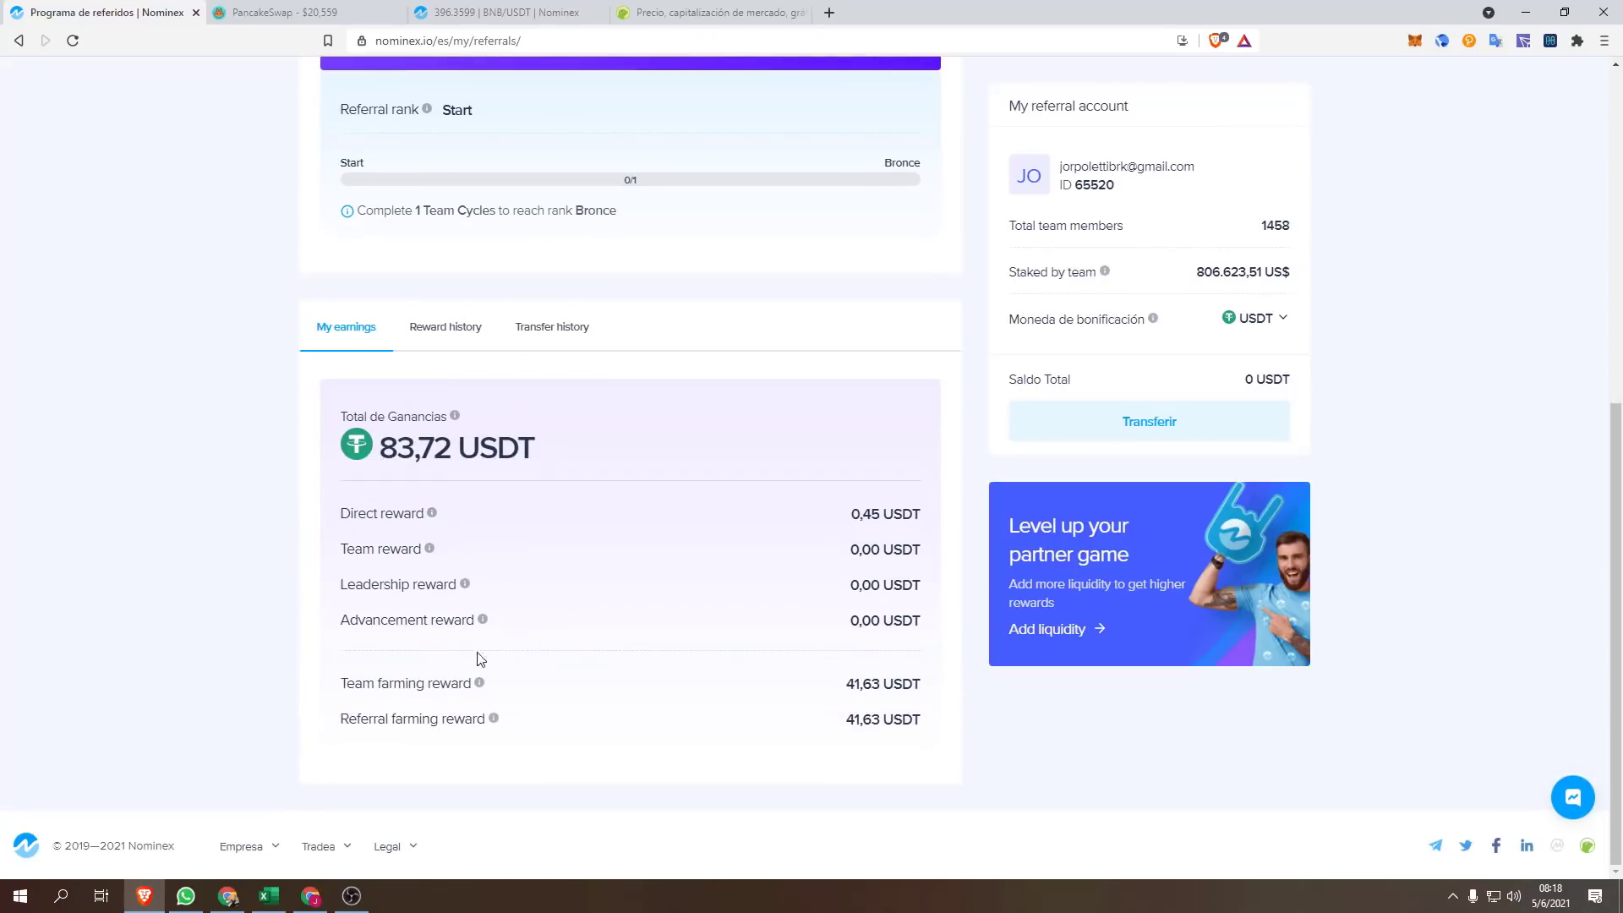
{"action": "mouse_move", "coordinate": [479, 684]}
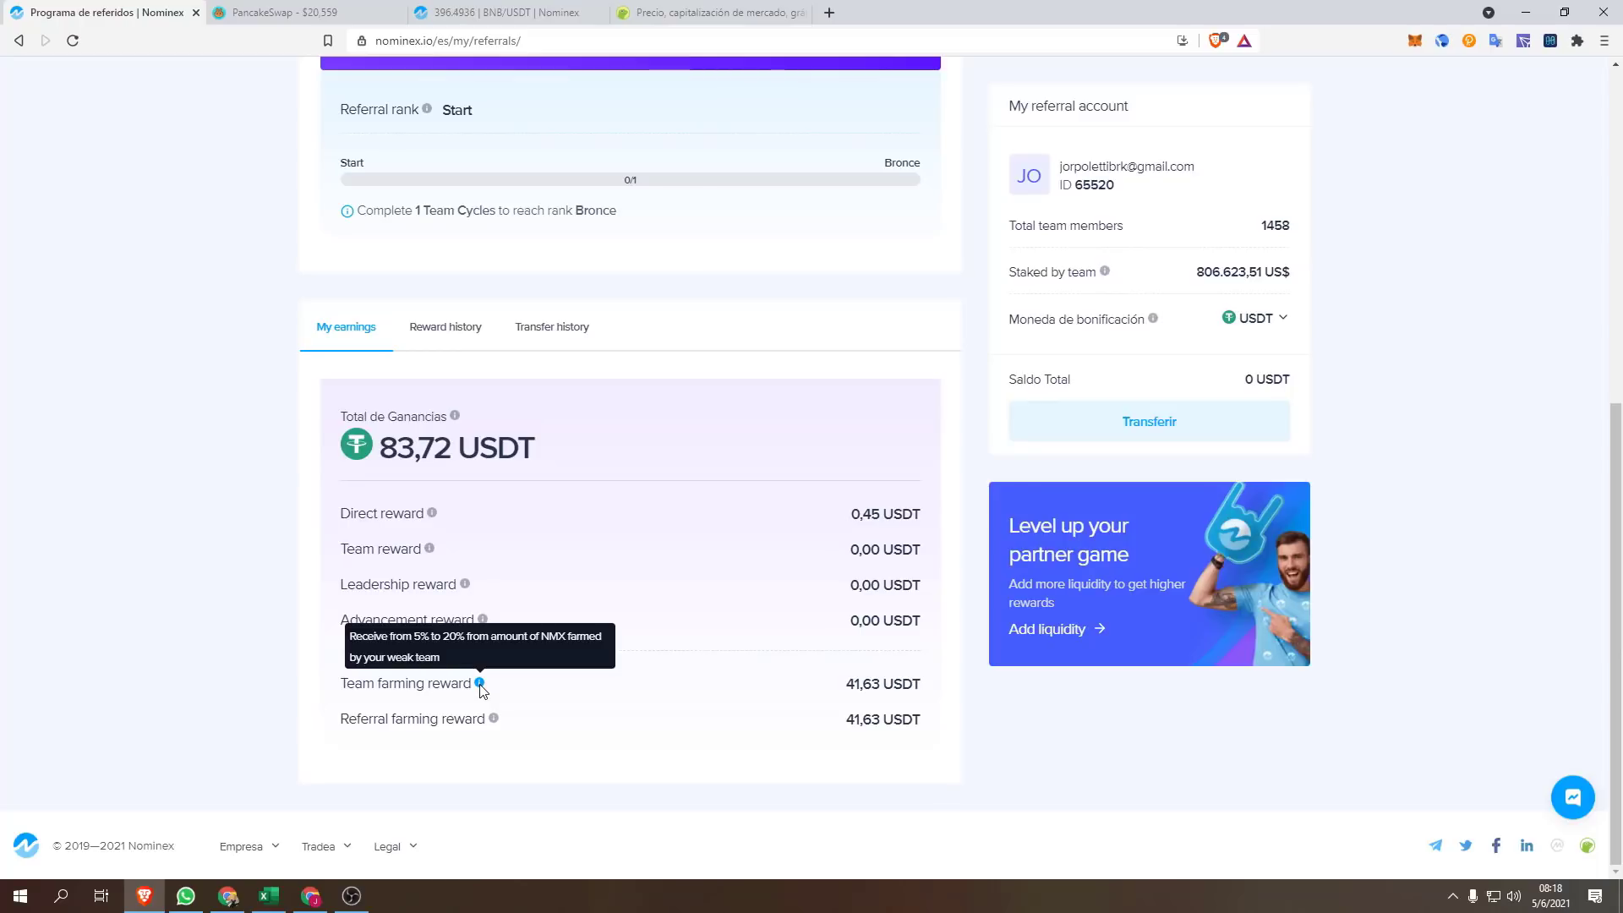
{"action": "mouse_move", "coordinate": [494, 723]}
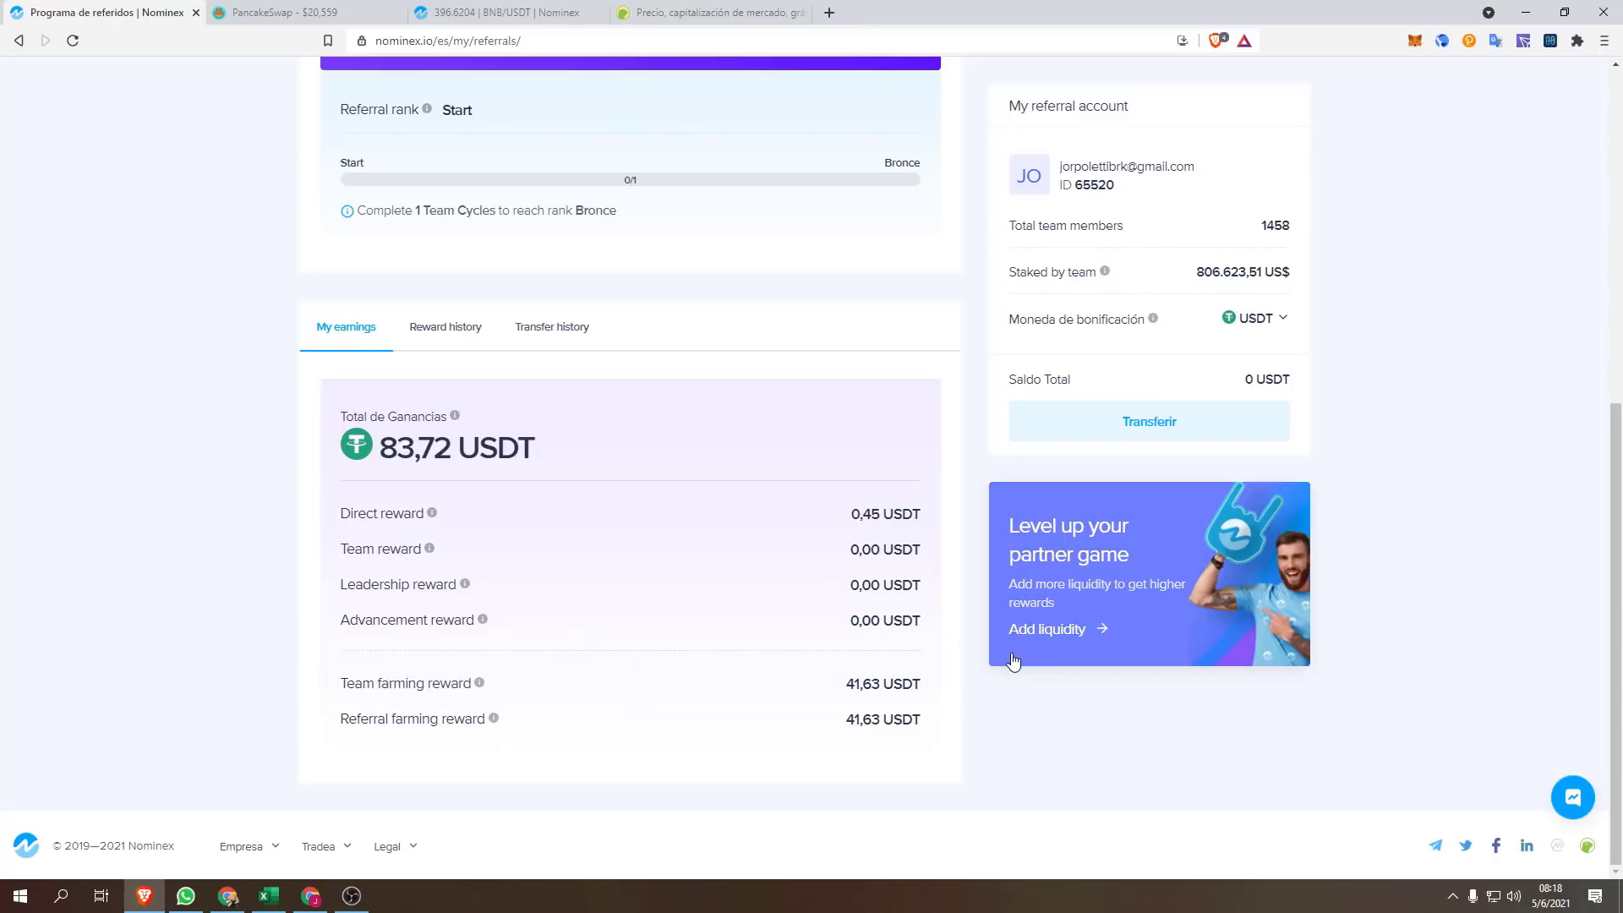
Step: Open the referral rewards transfer form, view the currencies it offers, and close it without transferring anything
{"action": "scroll", "coordinate": [1050, 663], "scroll_direction": "up", "scroll_amount": 6}
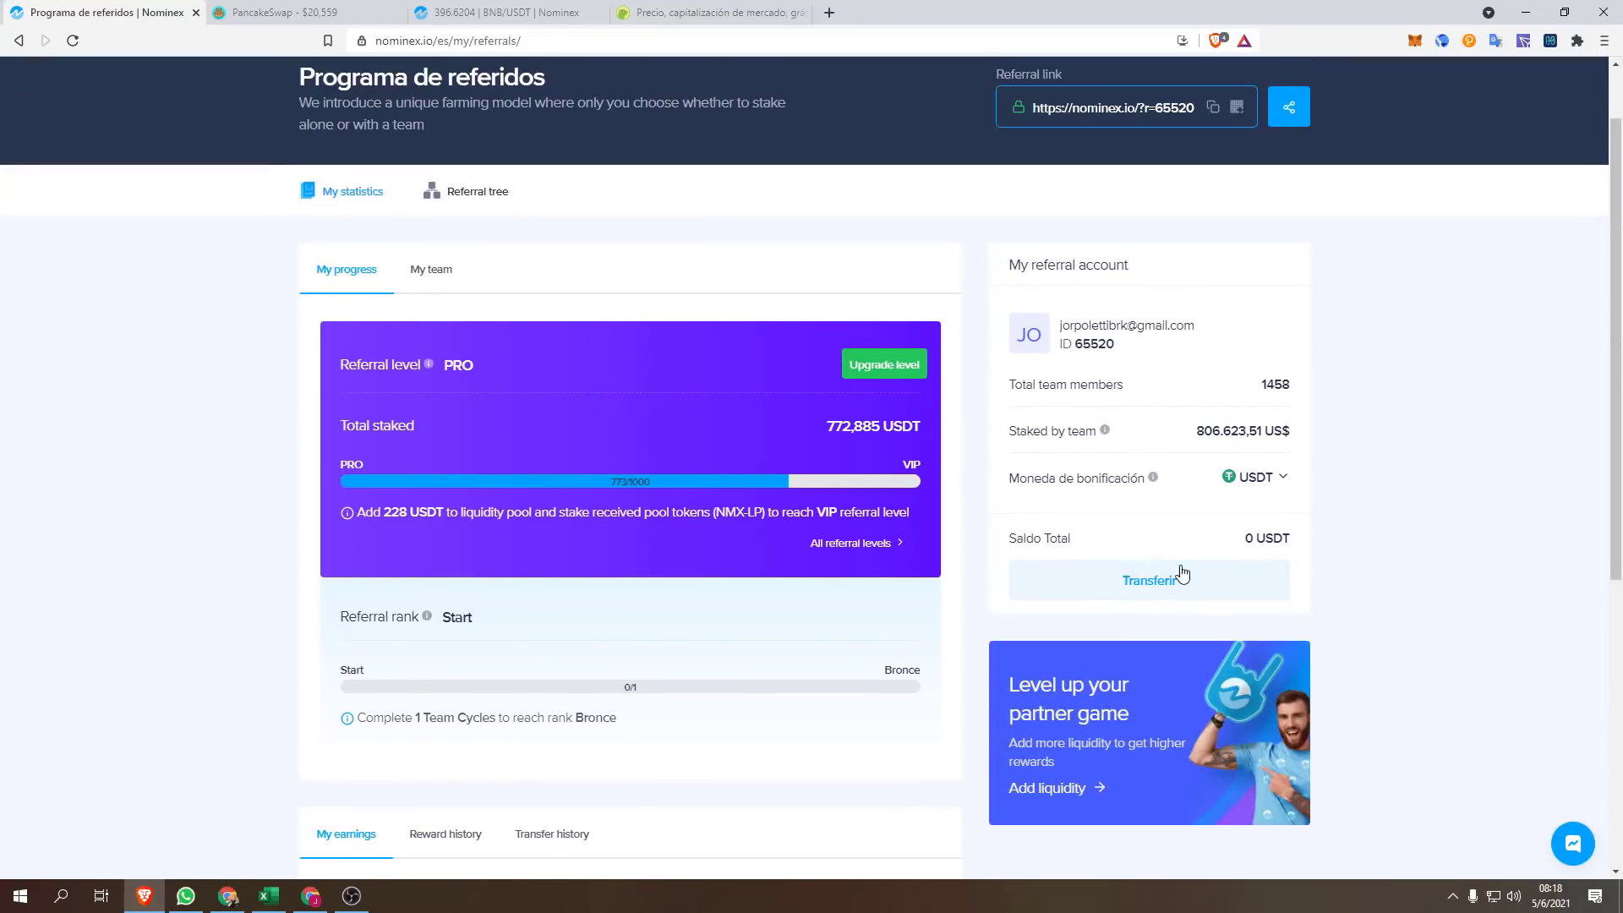
{"action": "left_click", "coordinate": [1183, 596]}
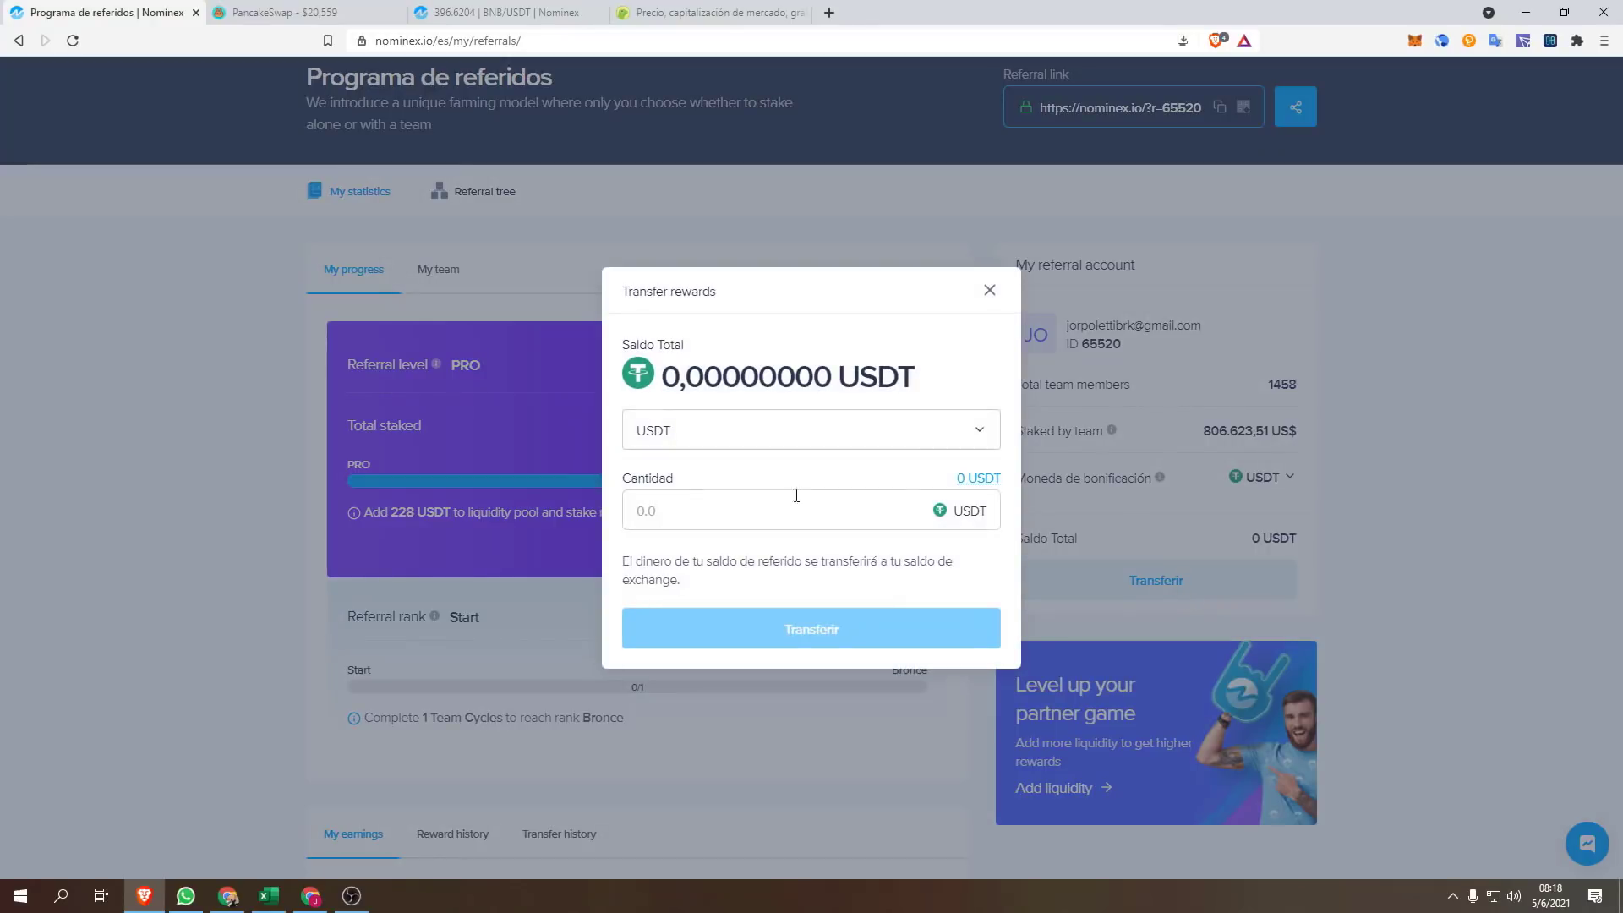
{"action": "left_click", "coordinate": [978, 427]}
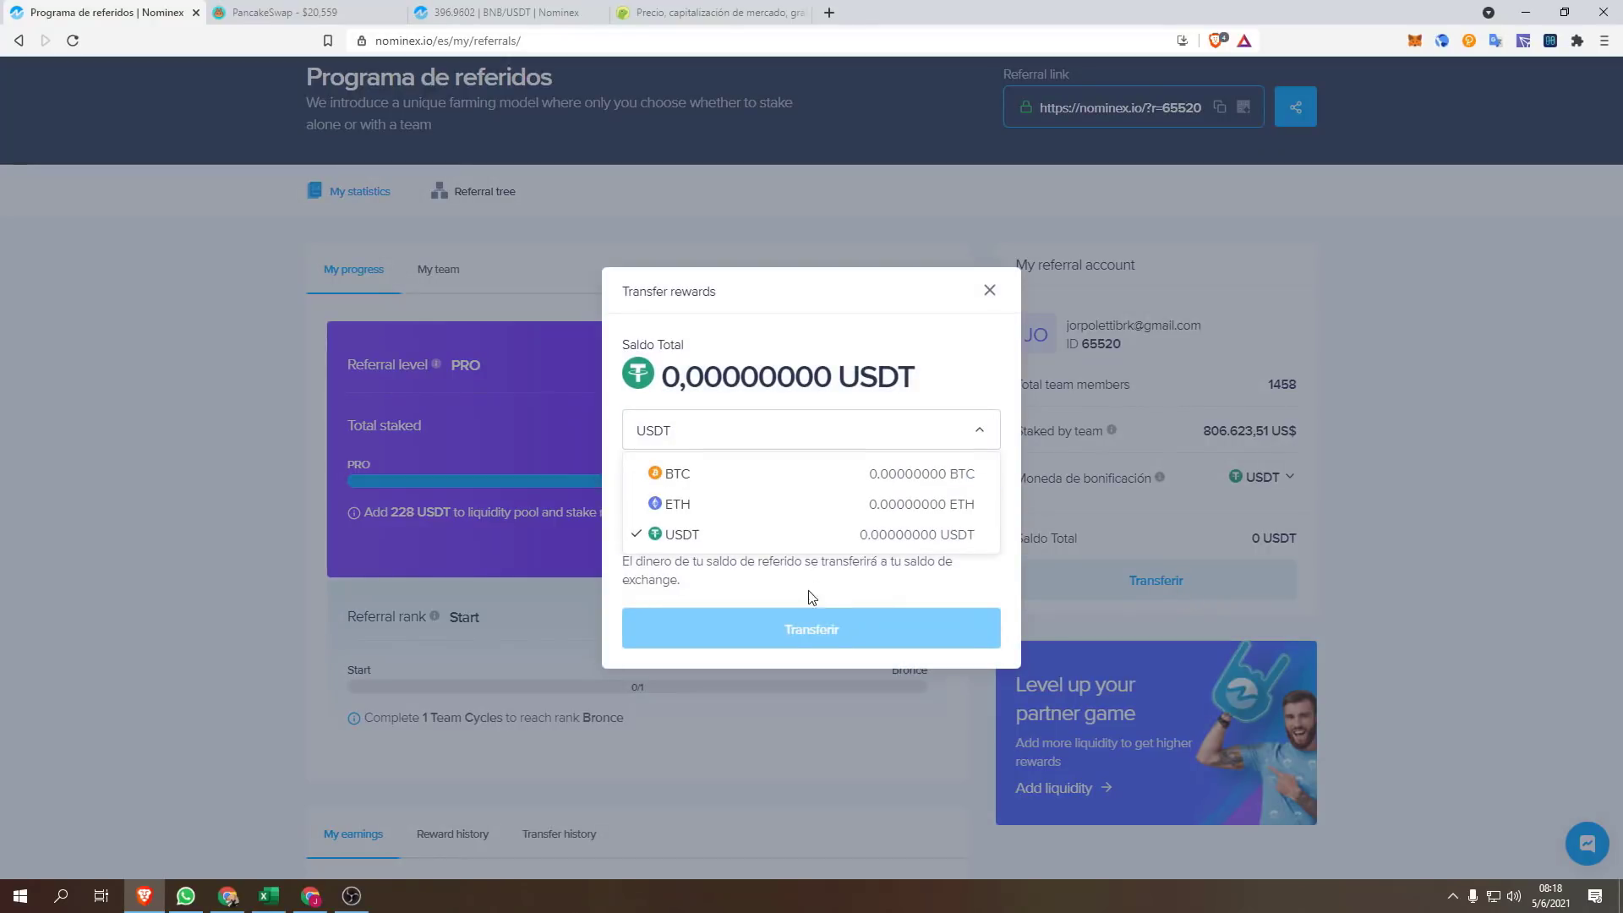
{"action": "left_click", "coordinate": [974, 338]}
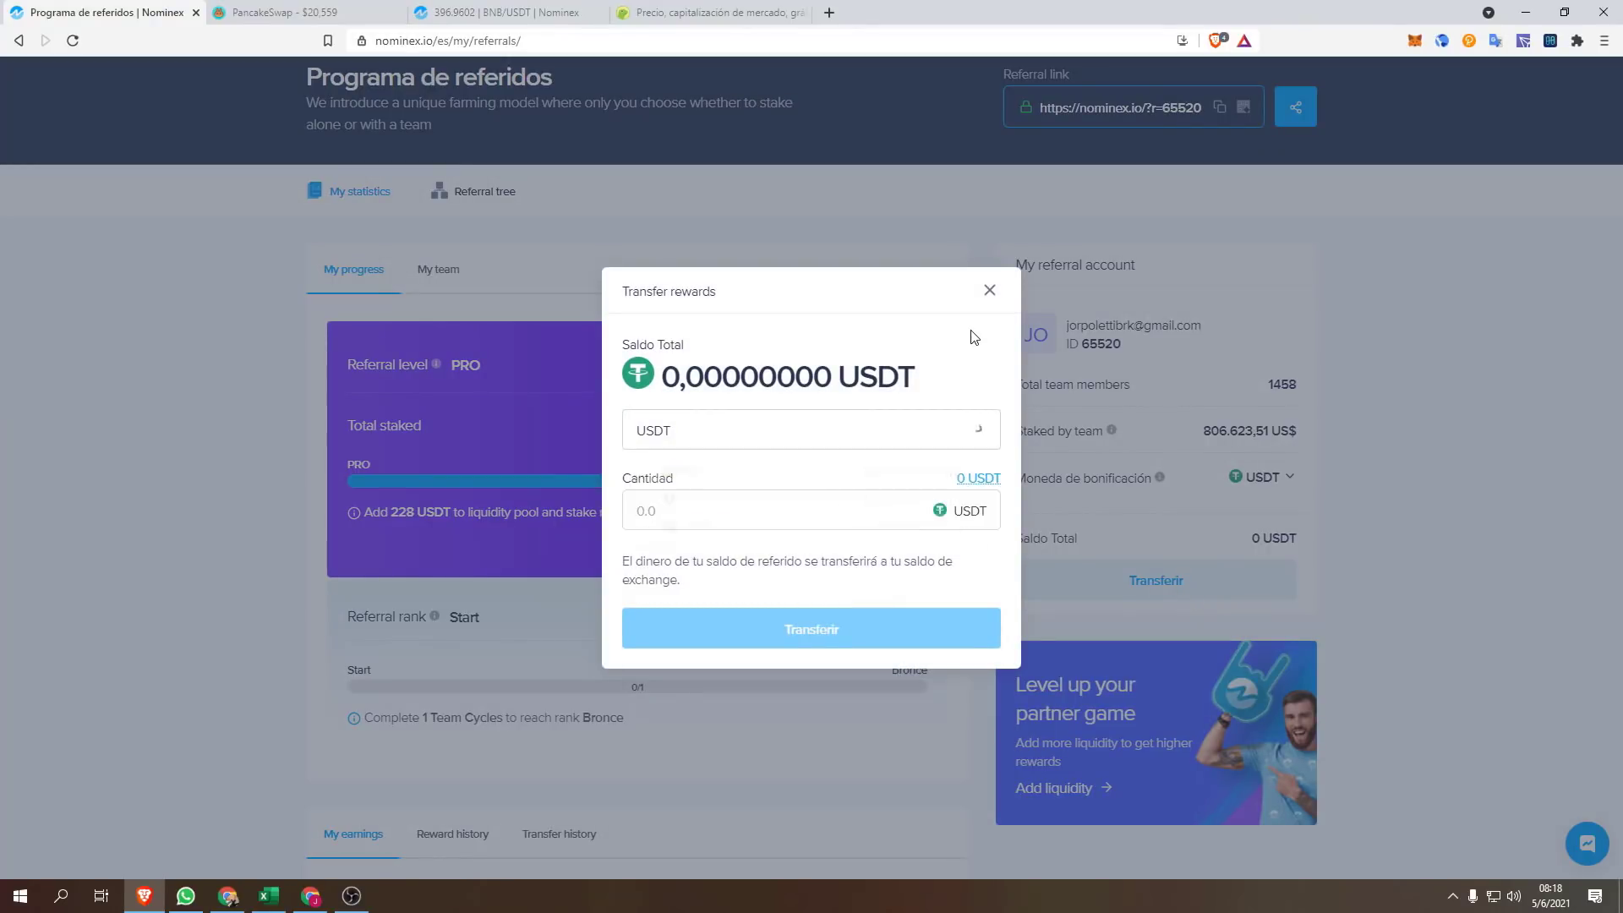
{"action": "left_click", "coordinate": [991, 292]}
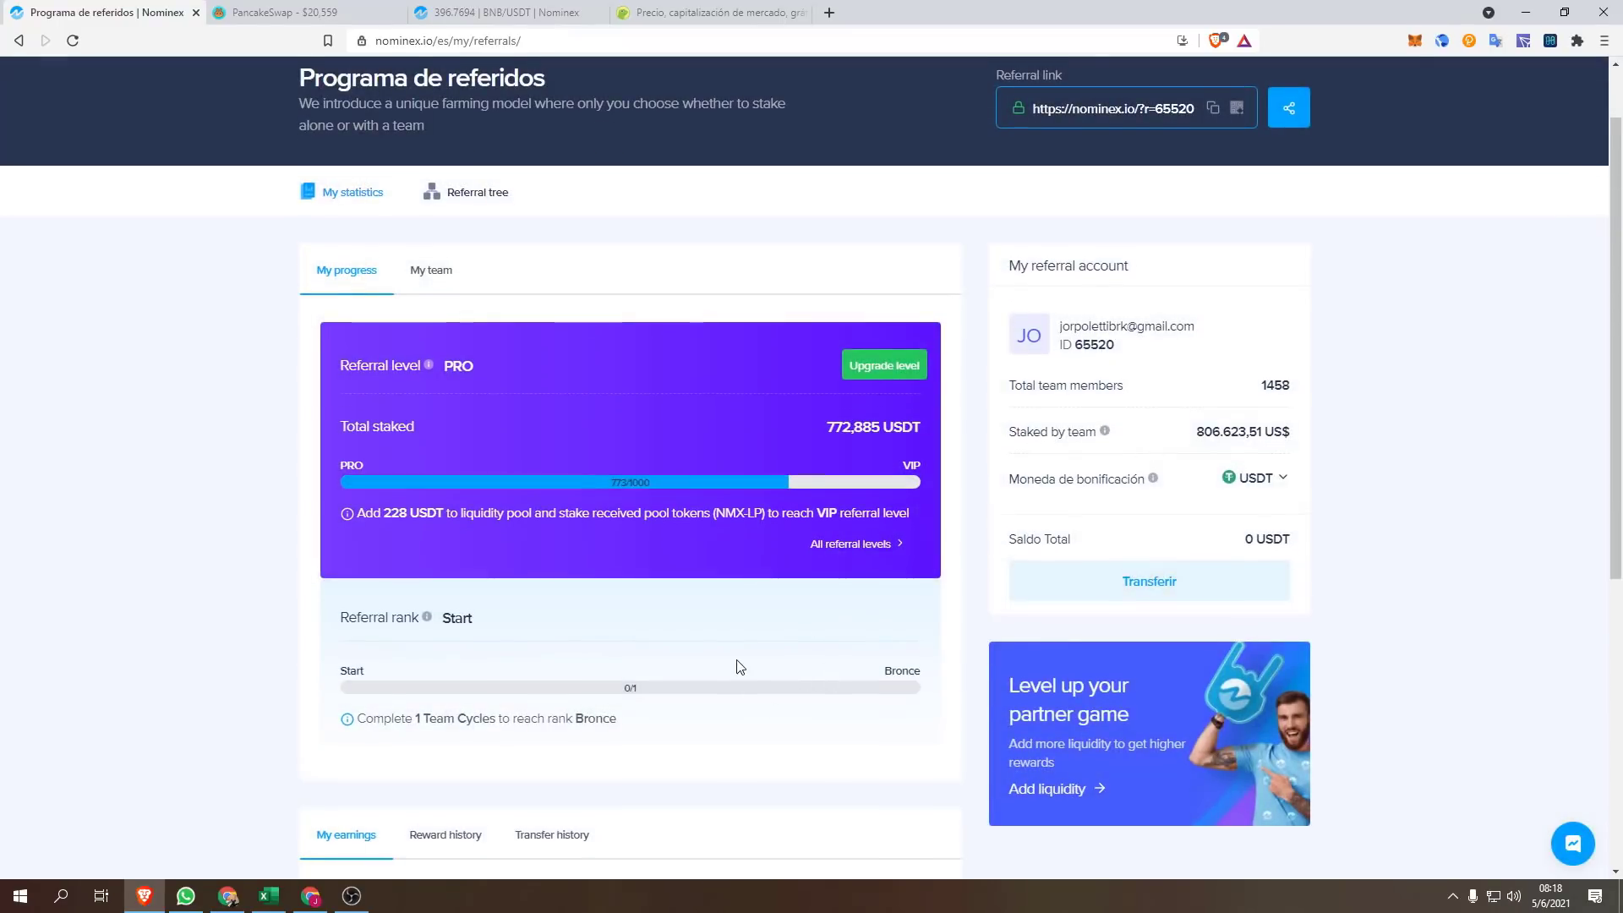
{"action": "scroll", "coordinate": [737, 666], "scroll_direction": "up", "scroll_amount": 1}
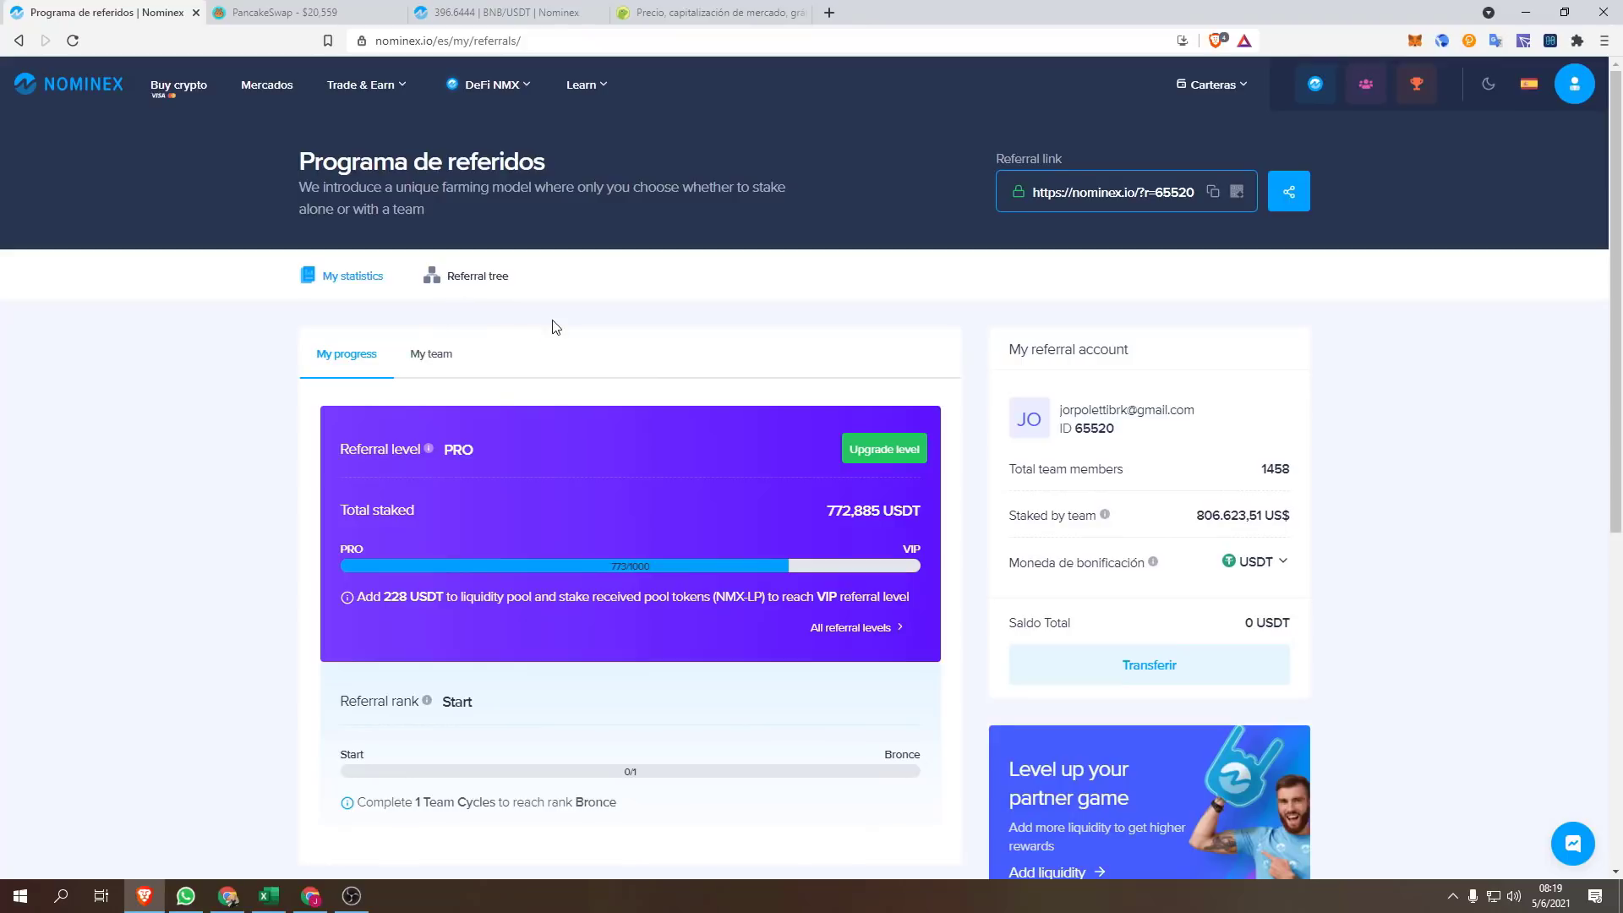
Step: Open the My NMX overview and review the NMX balance, total farmed breakdown and farming statistics
{"action": "mouse_move", "coordinate": [517, 90]}
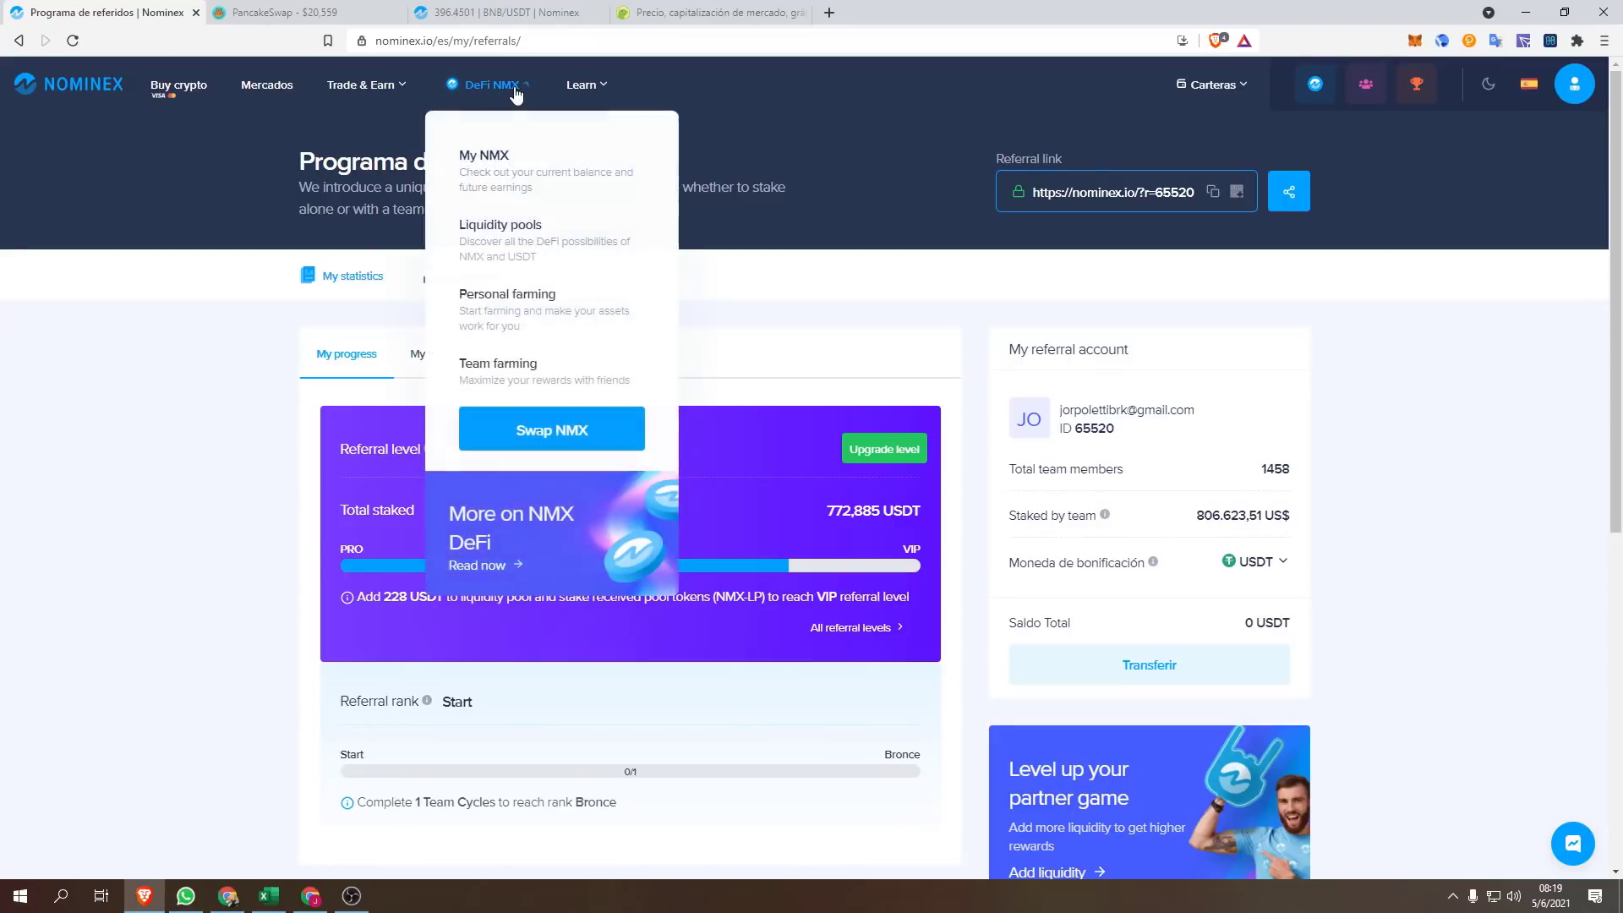
{"action": "left_click", "coordinate": [506, 159]}
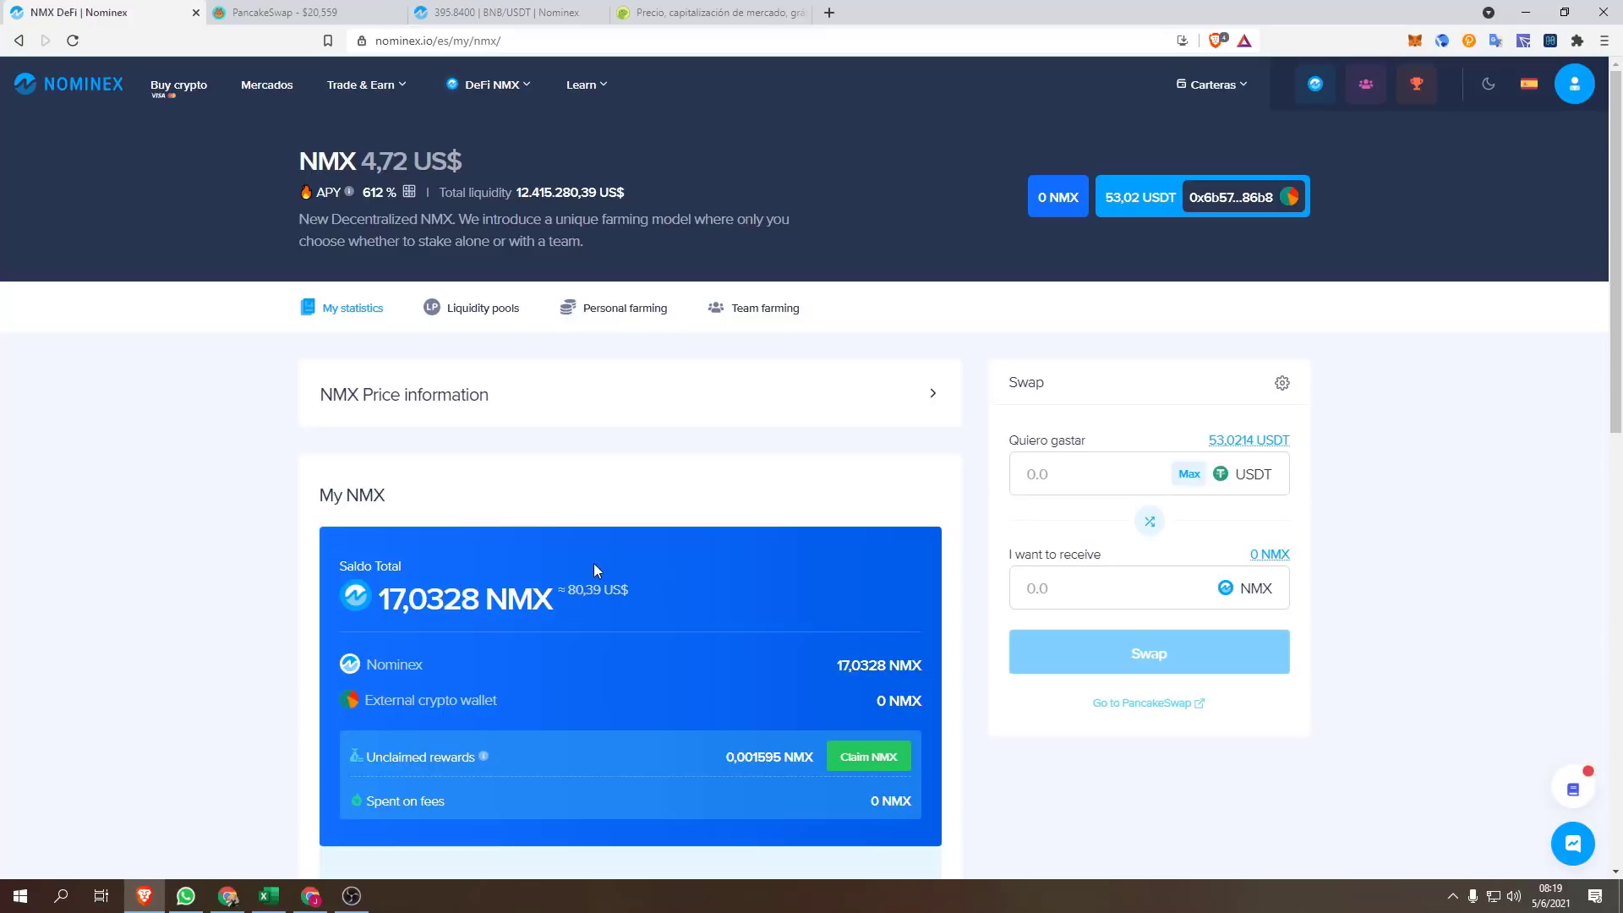
{"action": "scroll", "coordinate": [580, 541], "scroll_direction": "down", "scroll_amount": 1}
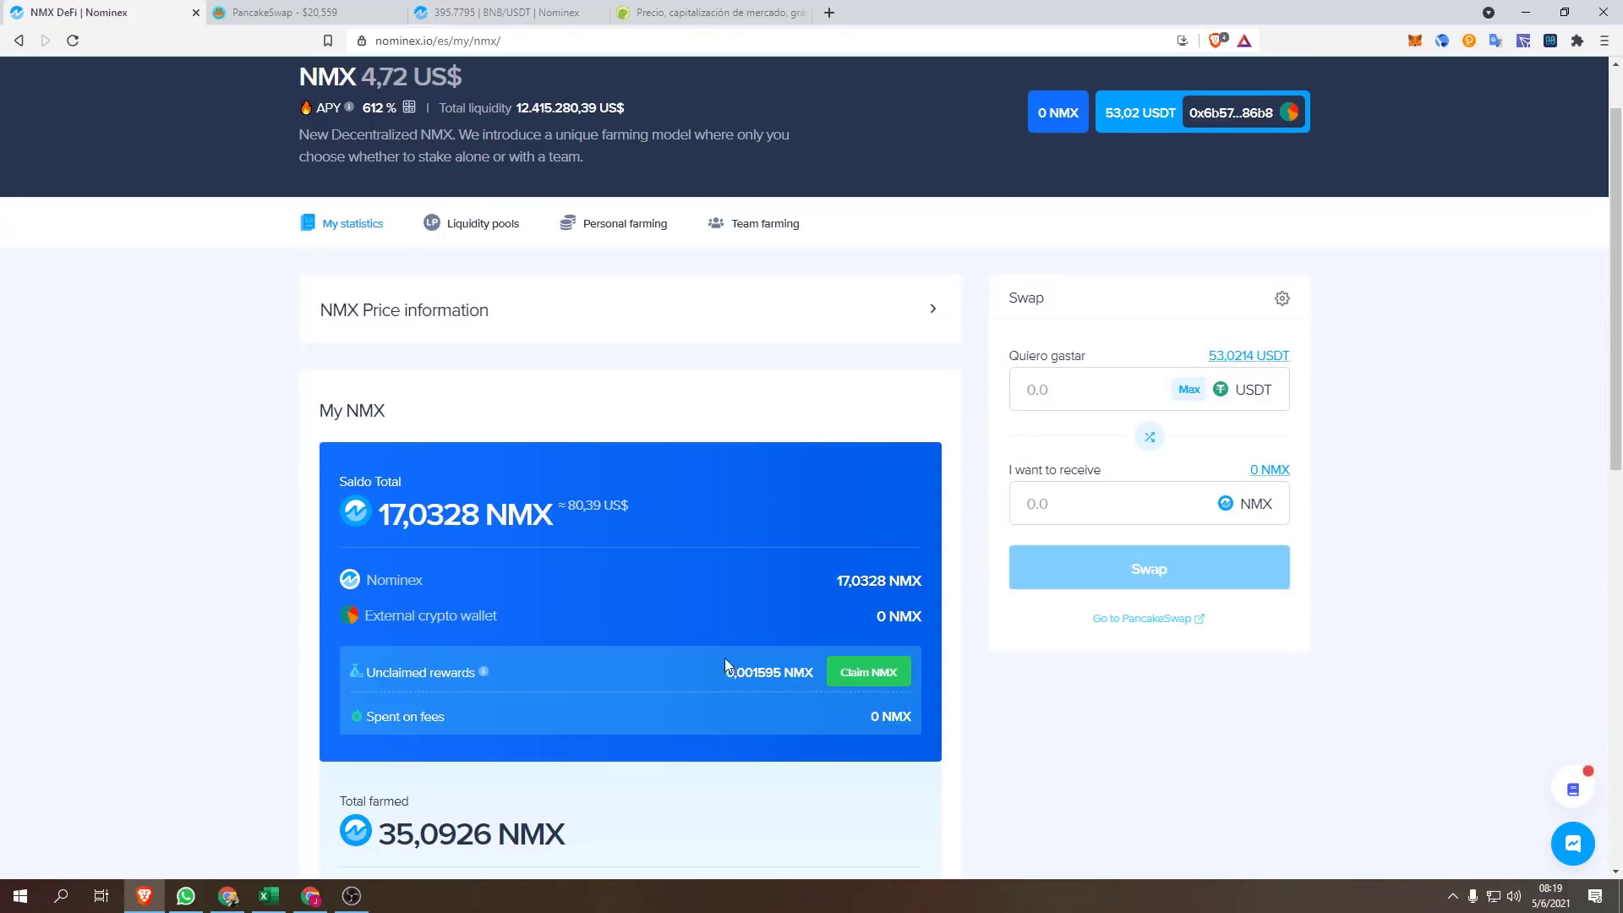
{"action": "scroll", "coordinate": [723, 658], "scroll_direction": "down", "scroll_amount": 3}
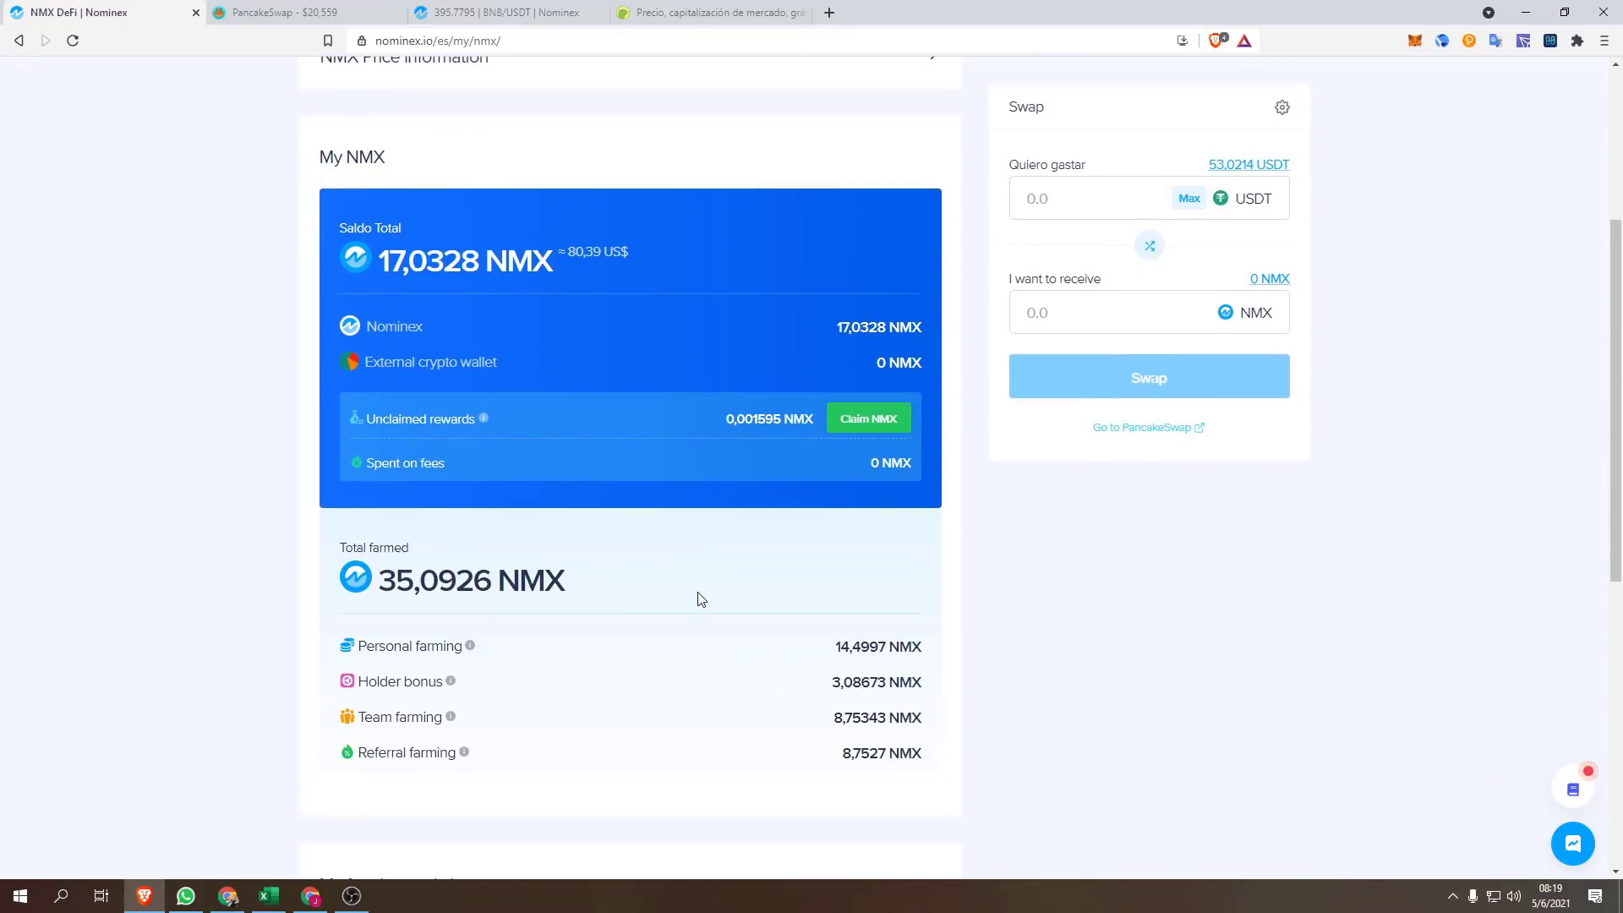
{"action": "scroll", "coordinate": [639, 574], "scroll_direction": "down", "scroll_amount": 7}
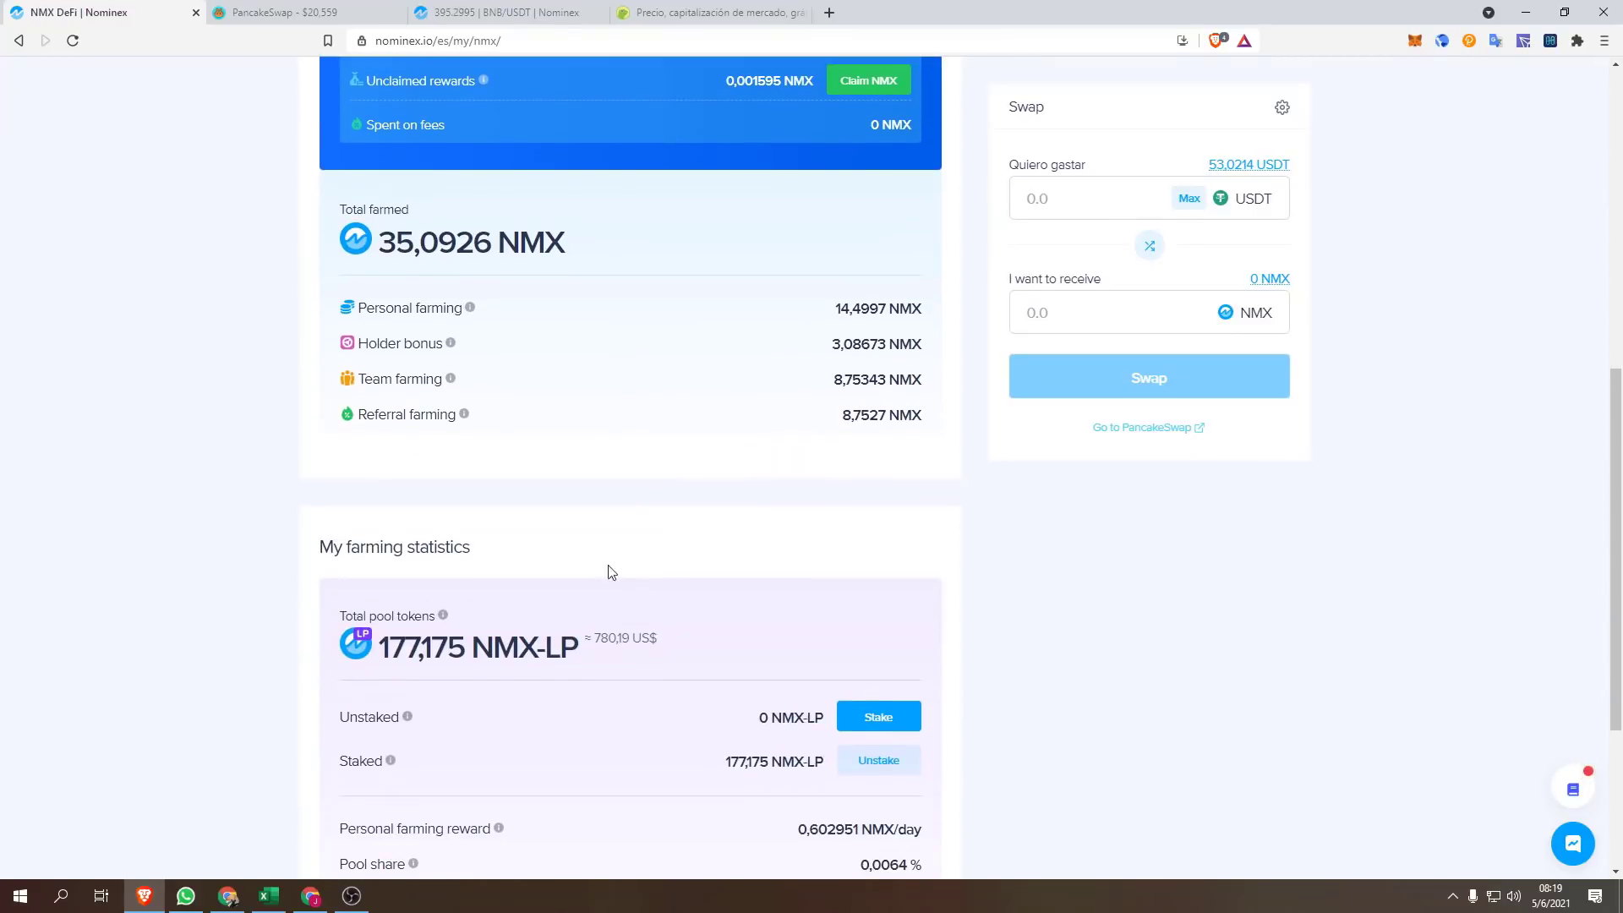
{"action": "scroll", "coordinate": [655, 558], "scroll_direction": "up", "scroll_amount": 12}
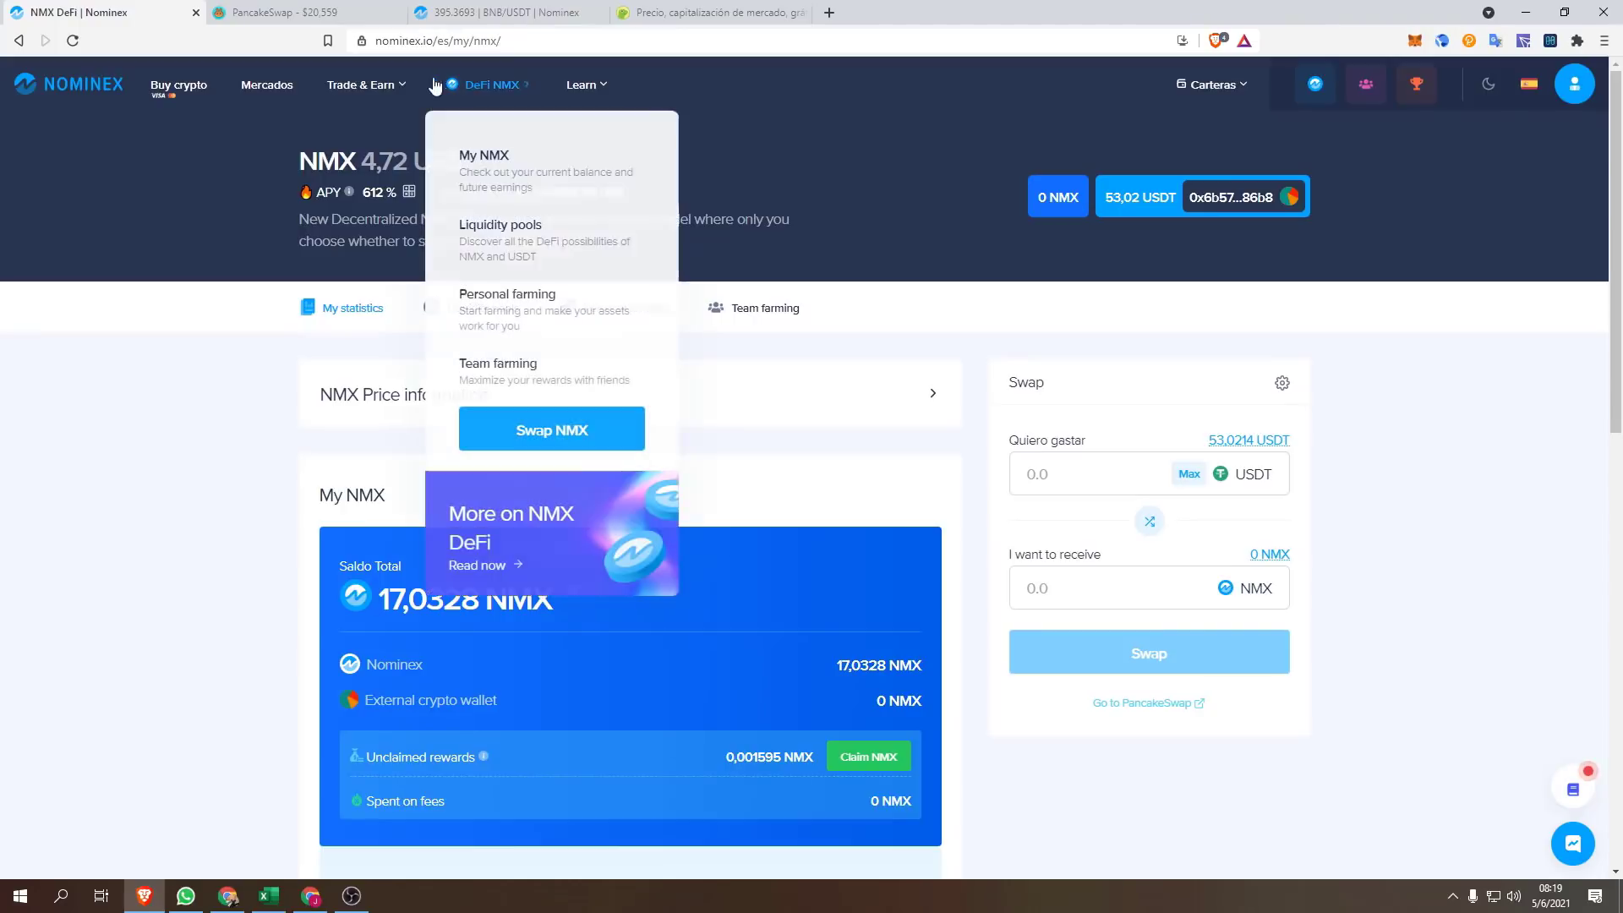
Step: Open the main account balances in a separate tab and compare them with the My NMX overview
{"action": "mouse_move", "coordinate": [382, 87]}
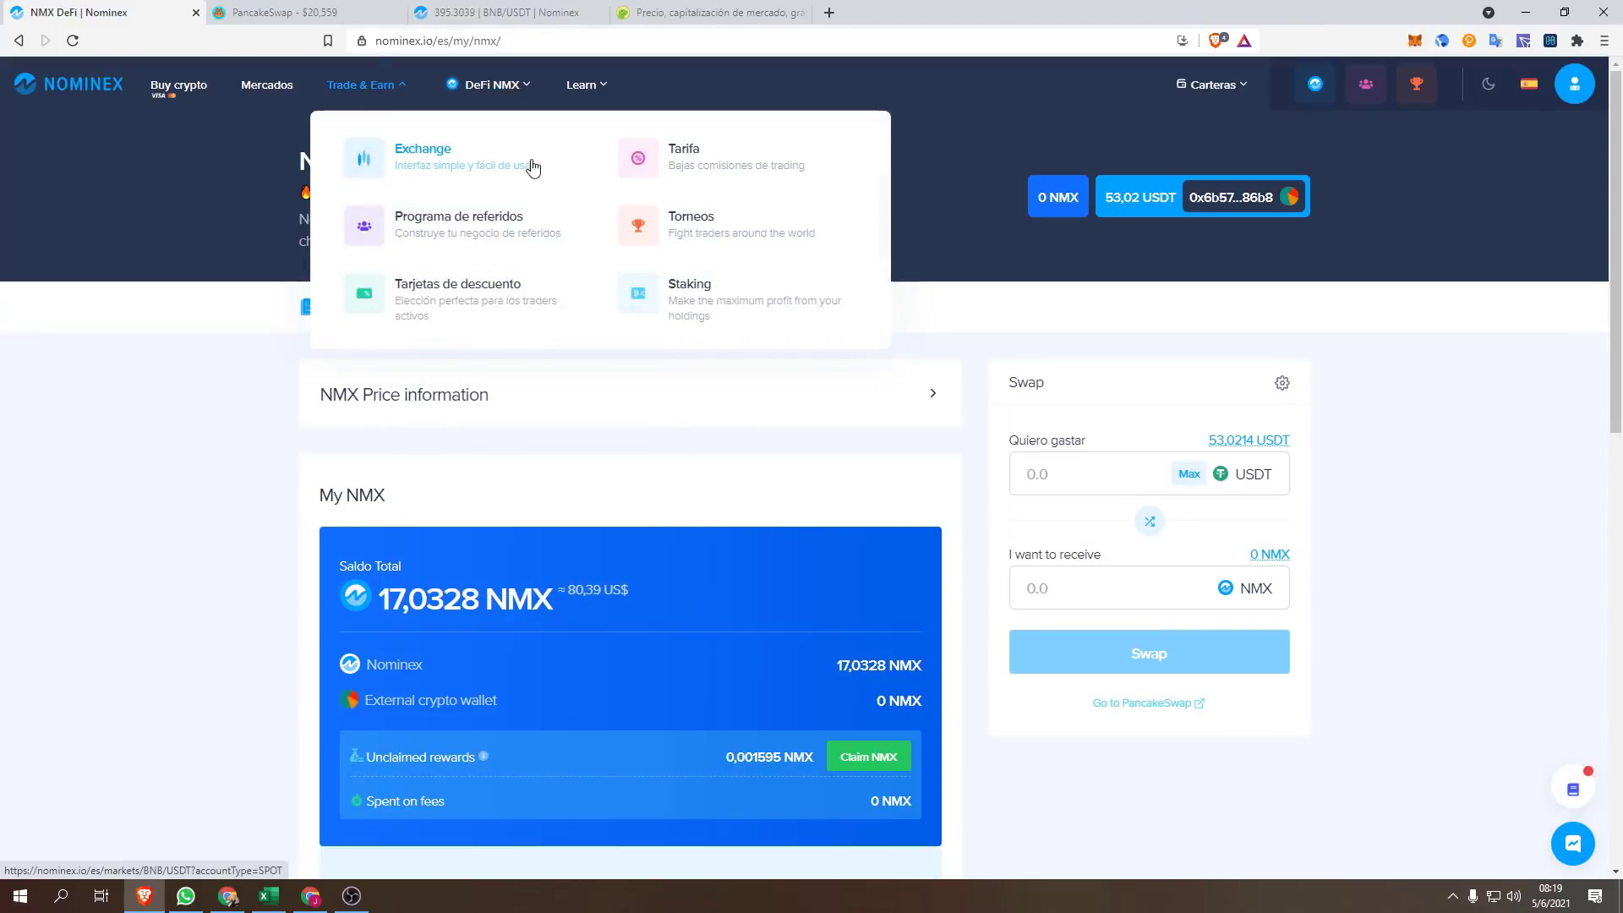
{"action": "mouse_move", "coordinate": [1218, 85]}
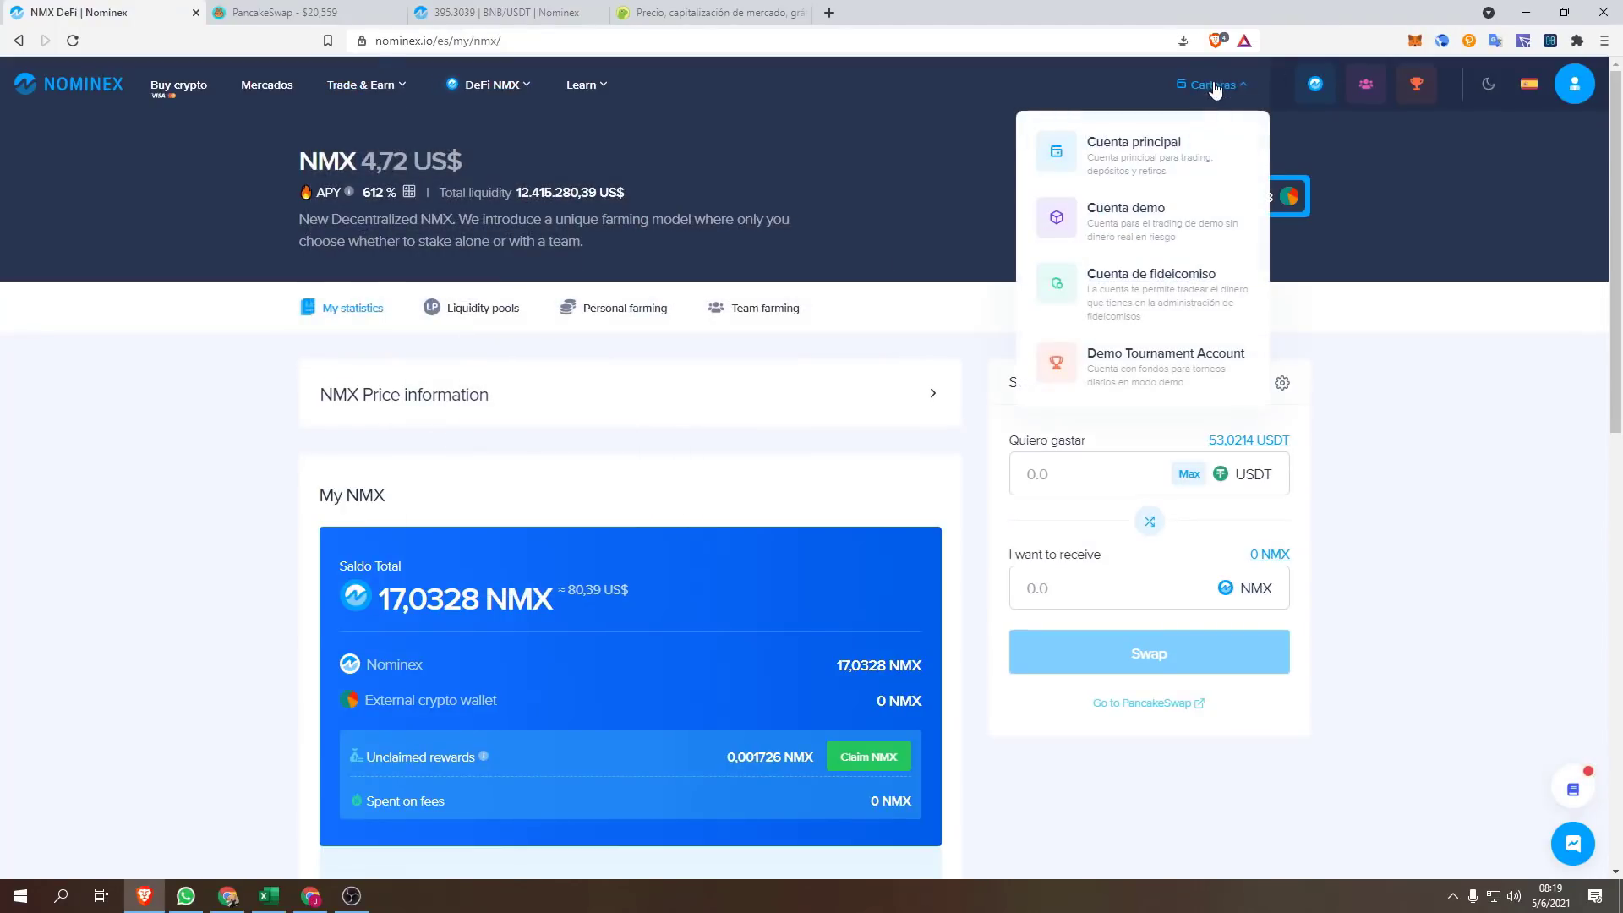
{"action": "middle_click", "coordinate": [1152, 152]}
{"action": "key", "text": "ctrl+3"}
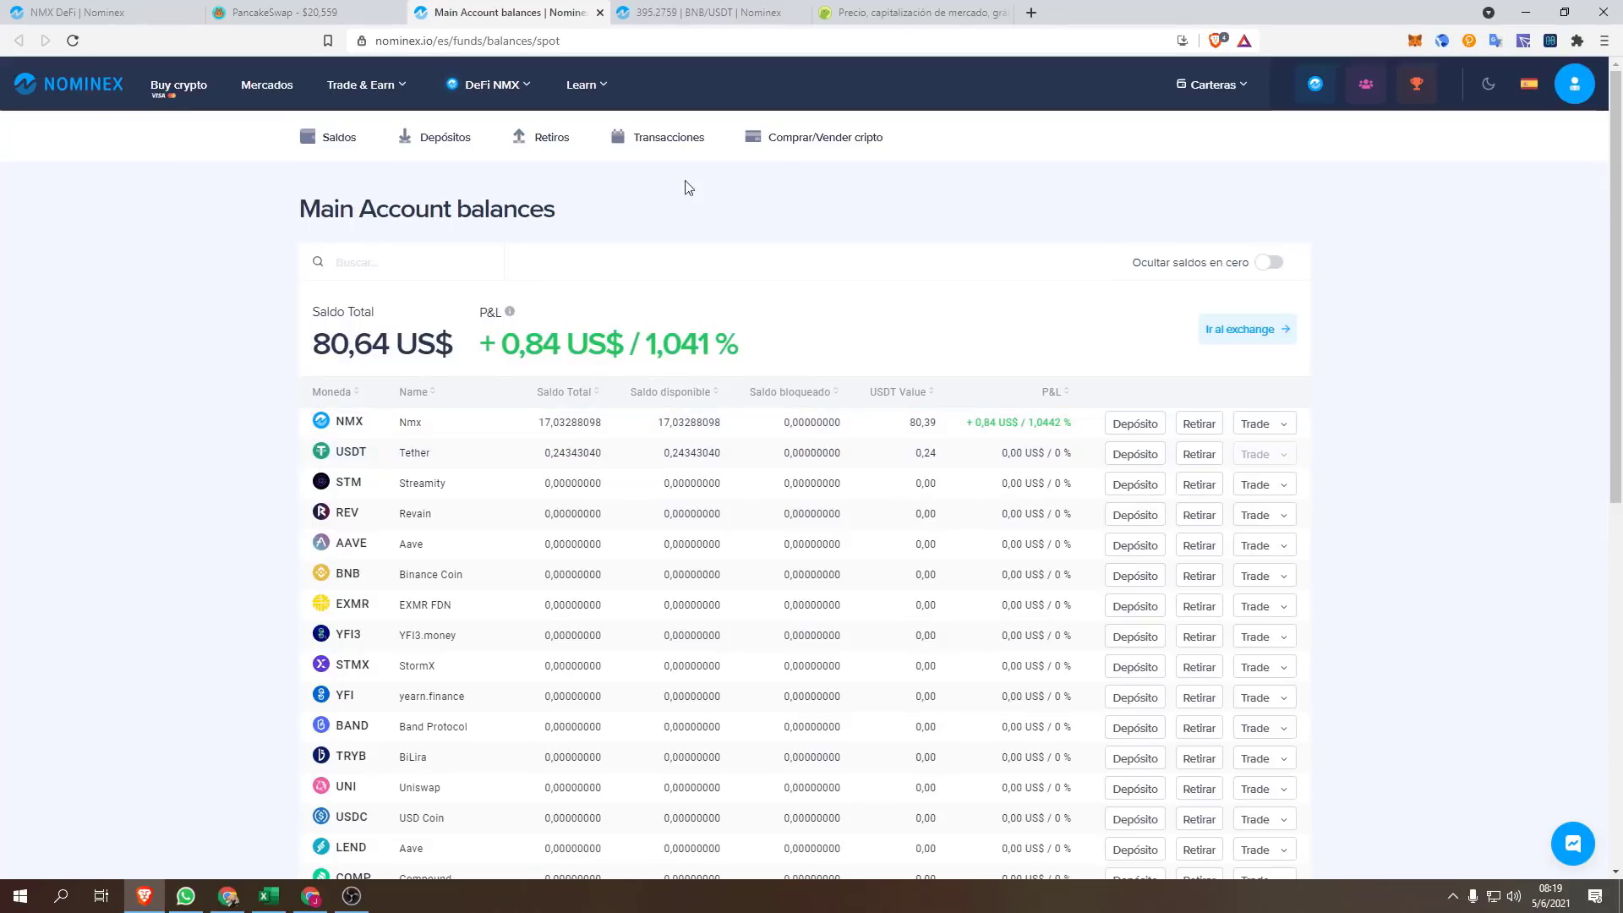
{"action": "left_click", "coordinate": [67, 12]}
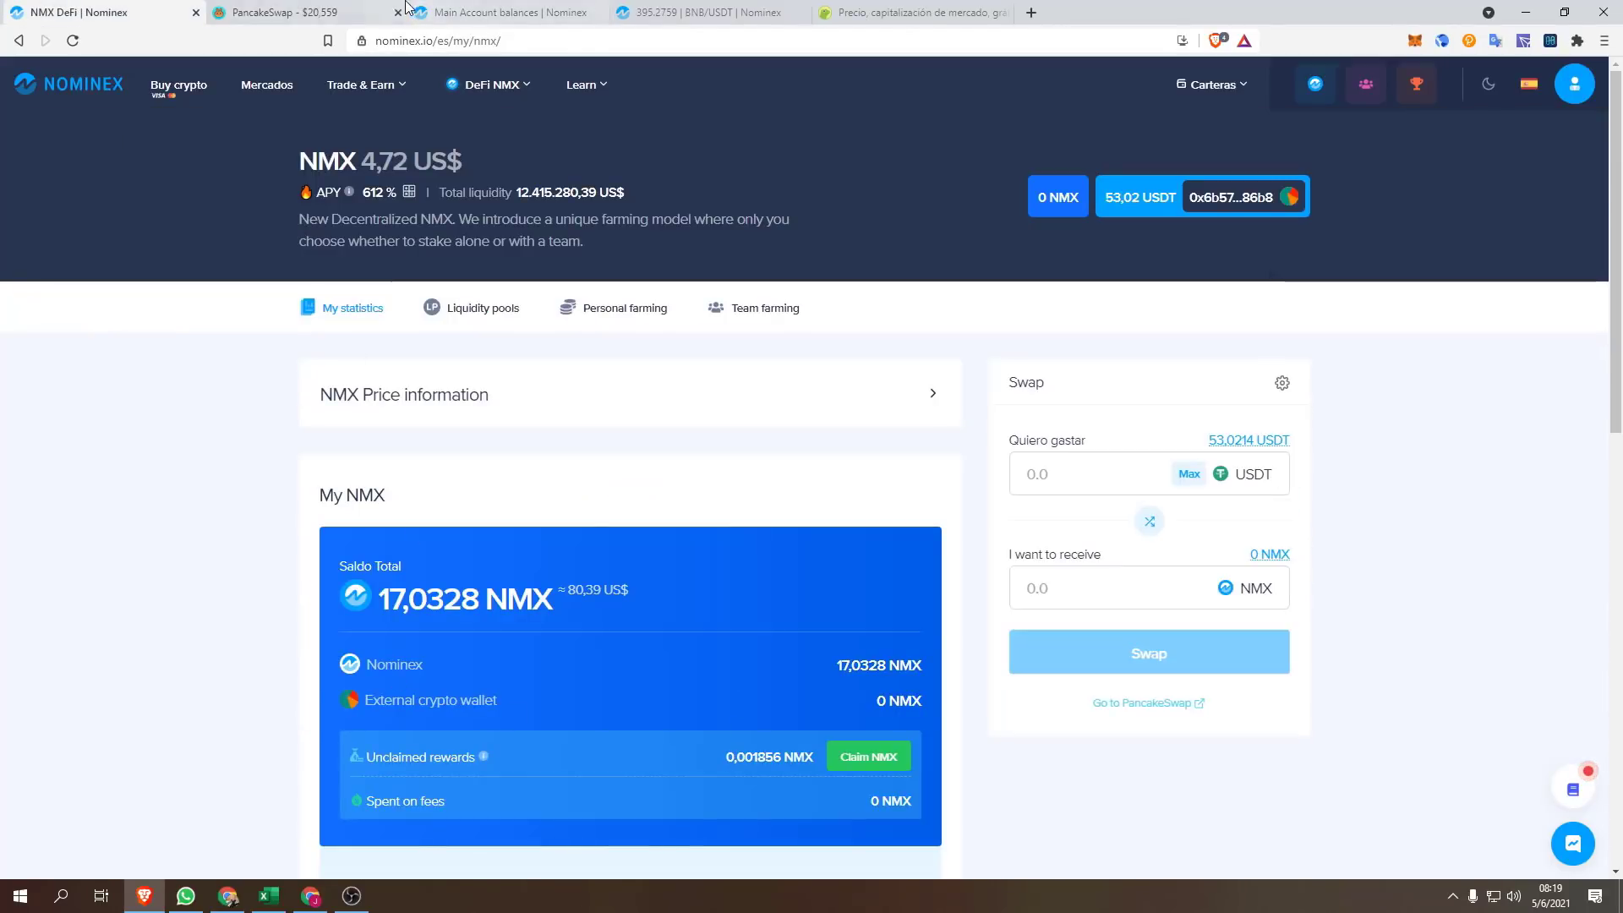
{"action": "left_click", "coordinate": [439, 12]}
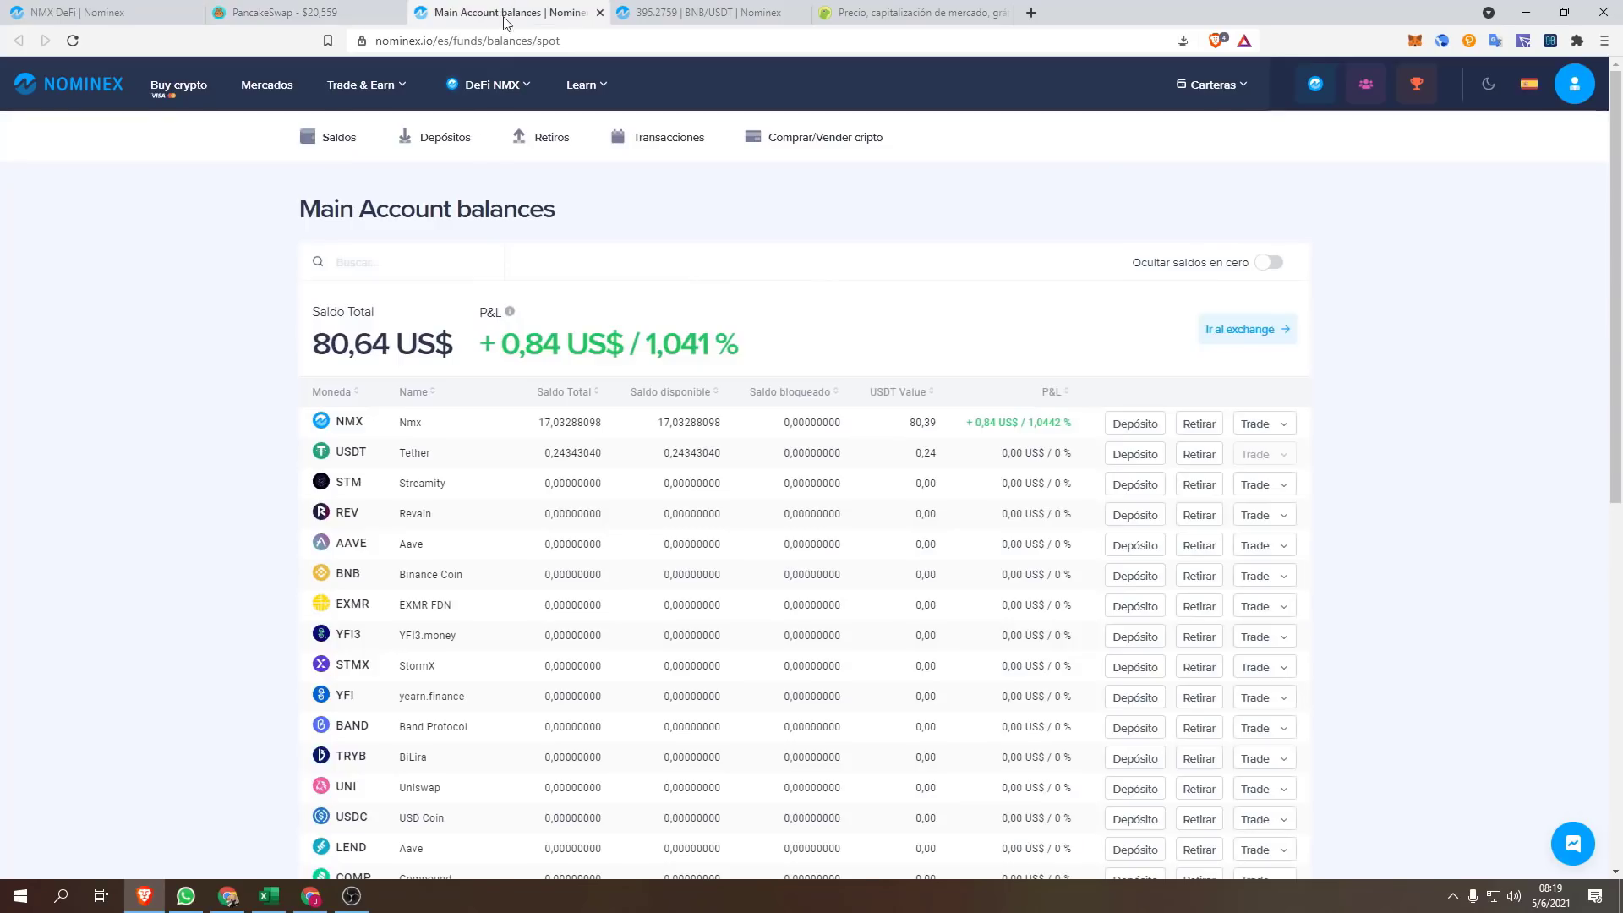
Step: Start an NMX withdrawal over the BEP20 (BSC) network and copy the receiving wallet address from MetaMask
{"action": "left_click", "coordinate": [1199, 423]}
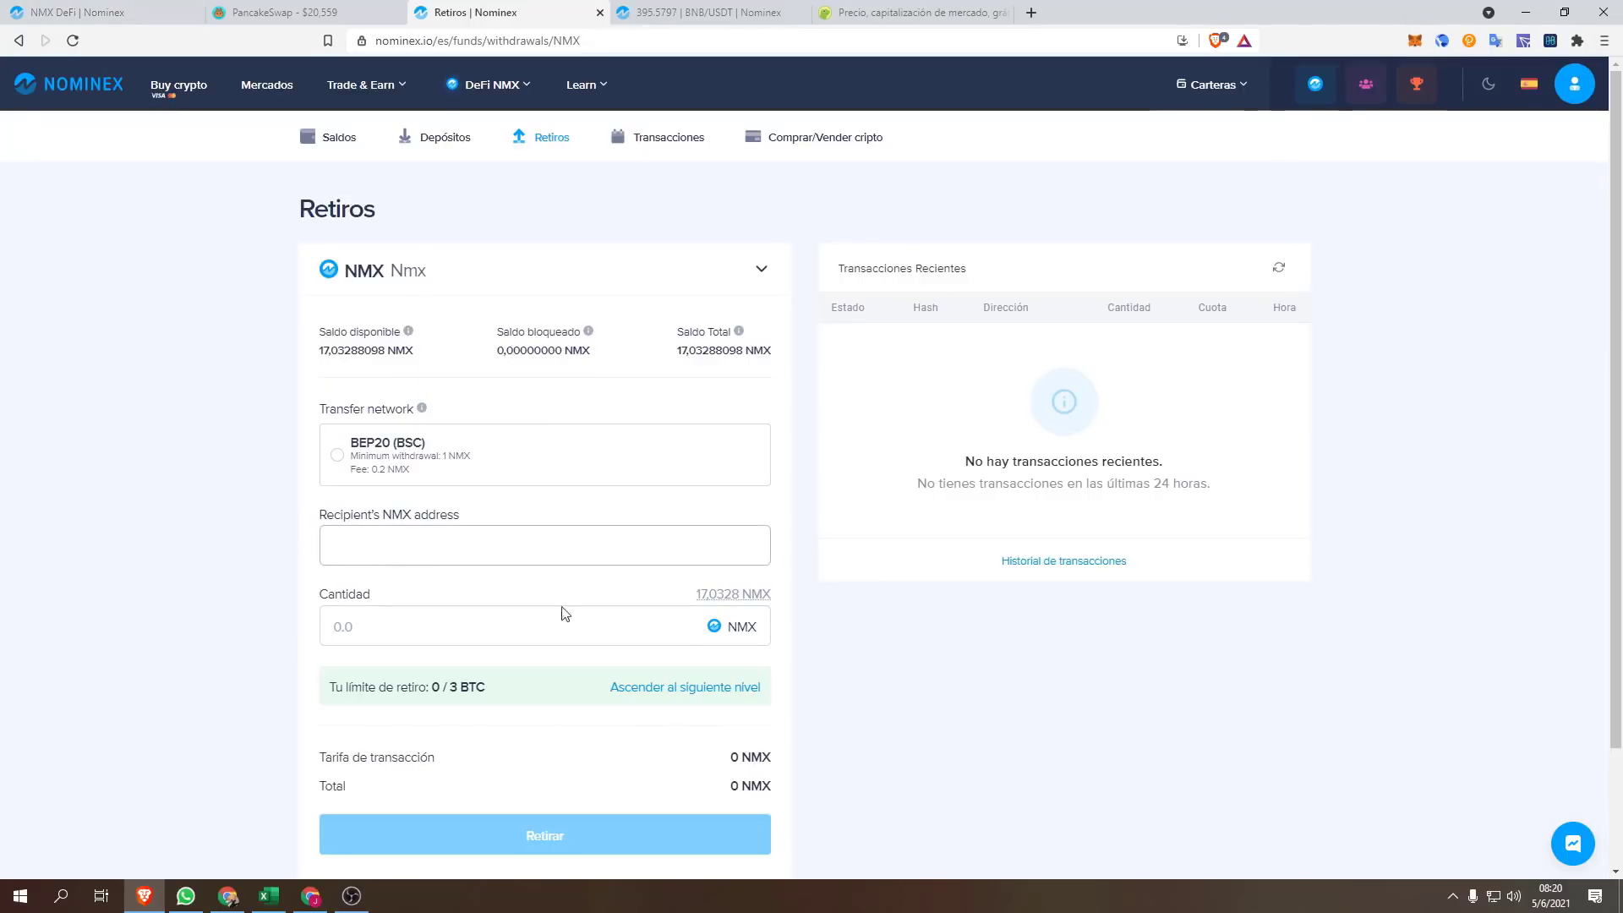
{"action": "left_click", "coordinate": [337, 456]}
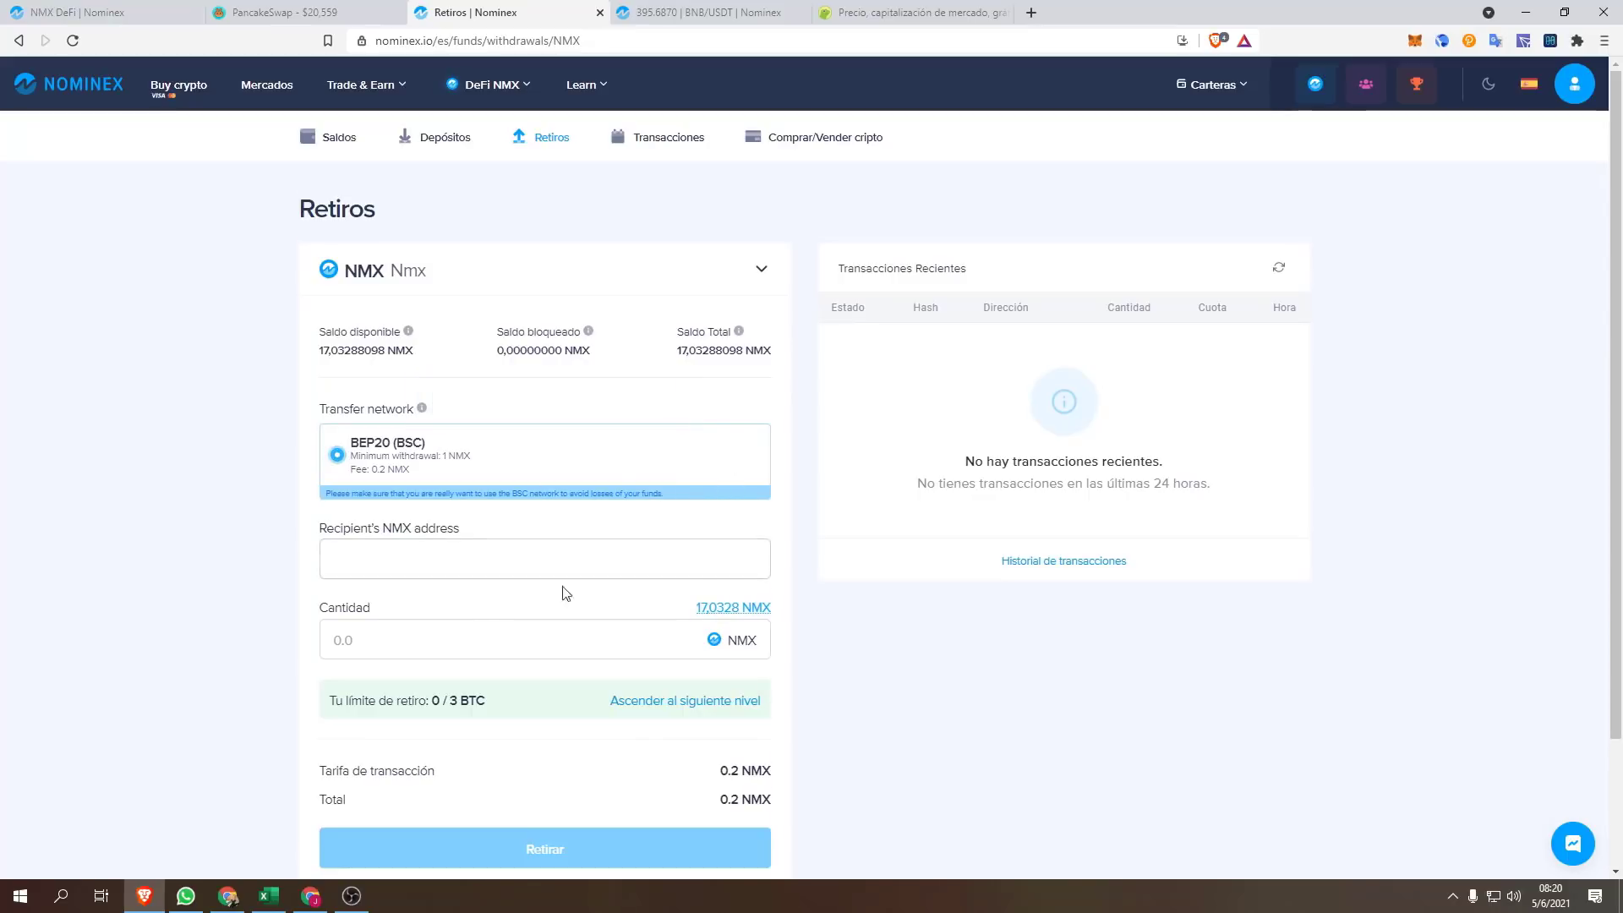
{"action": "left_click", "coordinate": [1411, 39]}
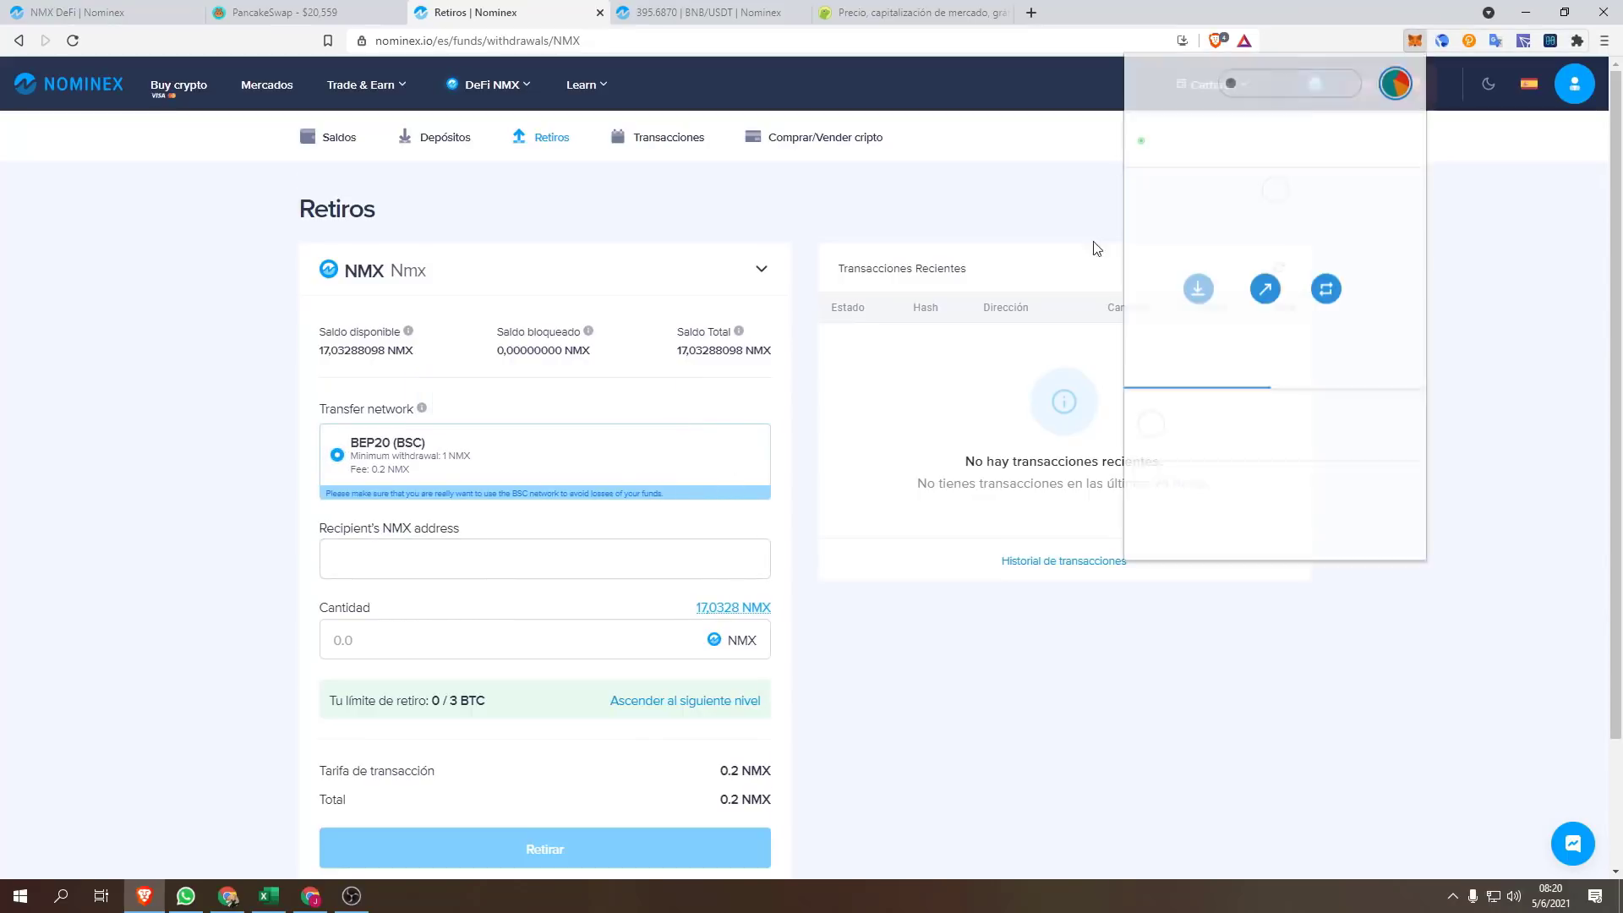
{"action": "left_click", "coordinate": [1263, 149]}
{"action": "left_click", "coordinate": [508, 456]}
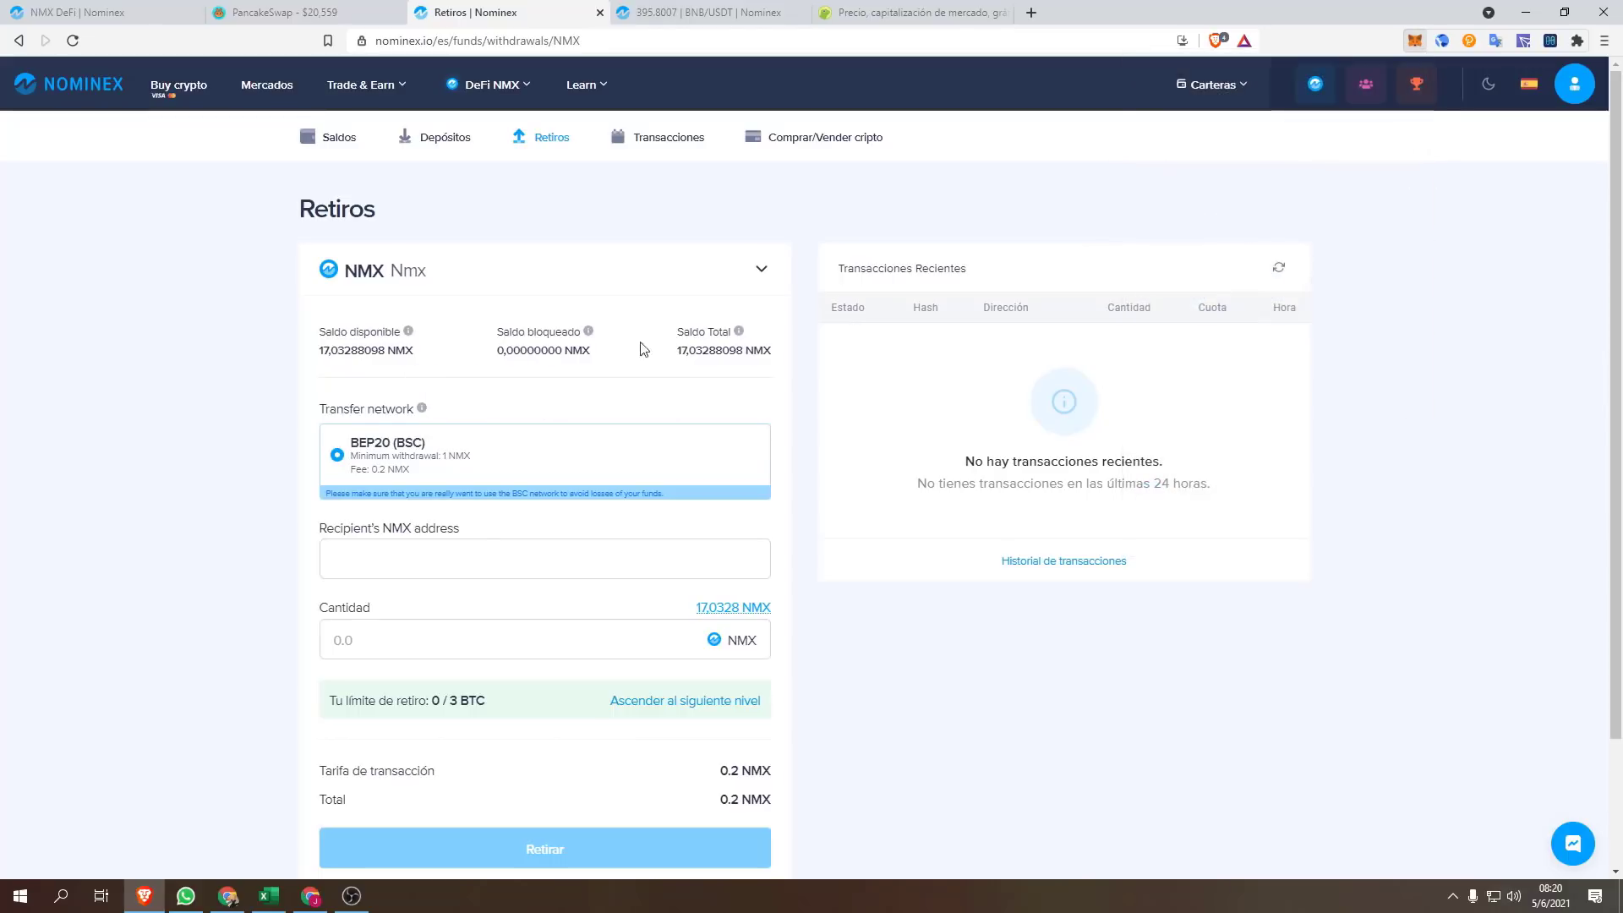
Step: Paste the copied wallet address as recipient, use the full available balance as the amount (16.83288098 NMX), and submit the withdrawal request
{"action": "scroll", "coordinate": [439, 446], "scroll_direction": "down", "scroll_amount": 2}
{"action": "left_click", "coordinate": [445, 397]}
{"action": "right_click", "coordinate": [446, 398]}
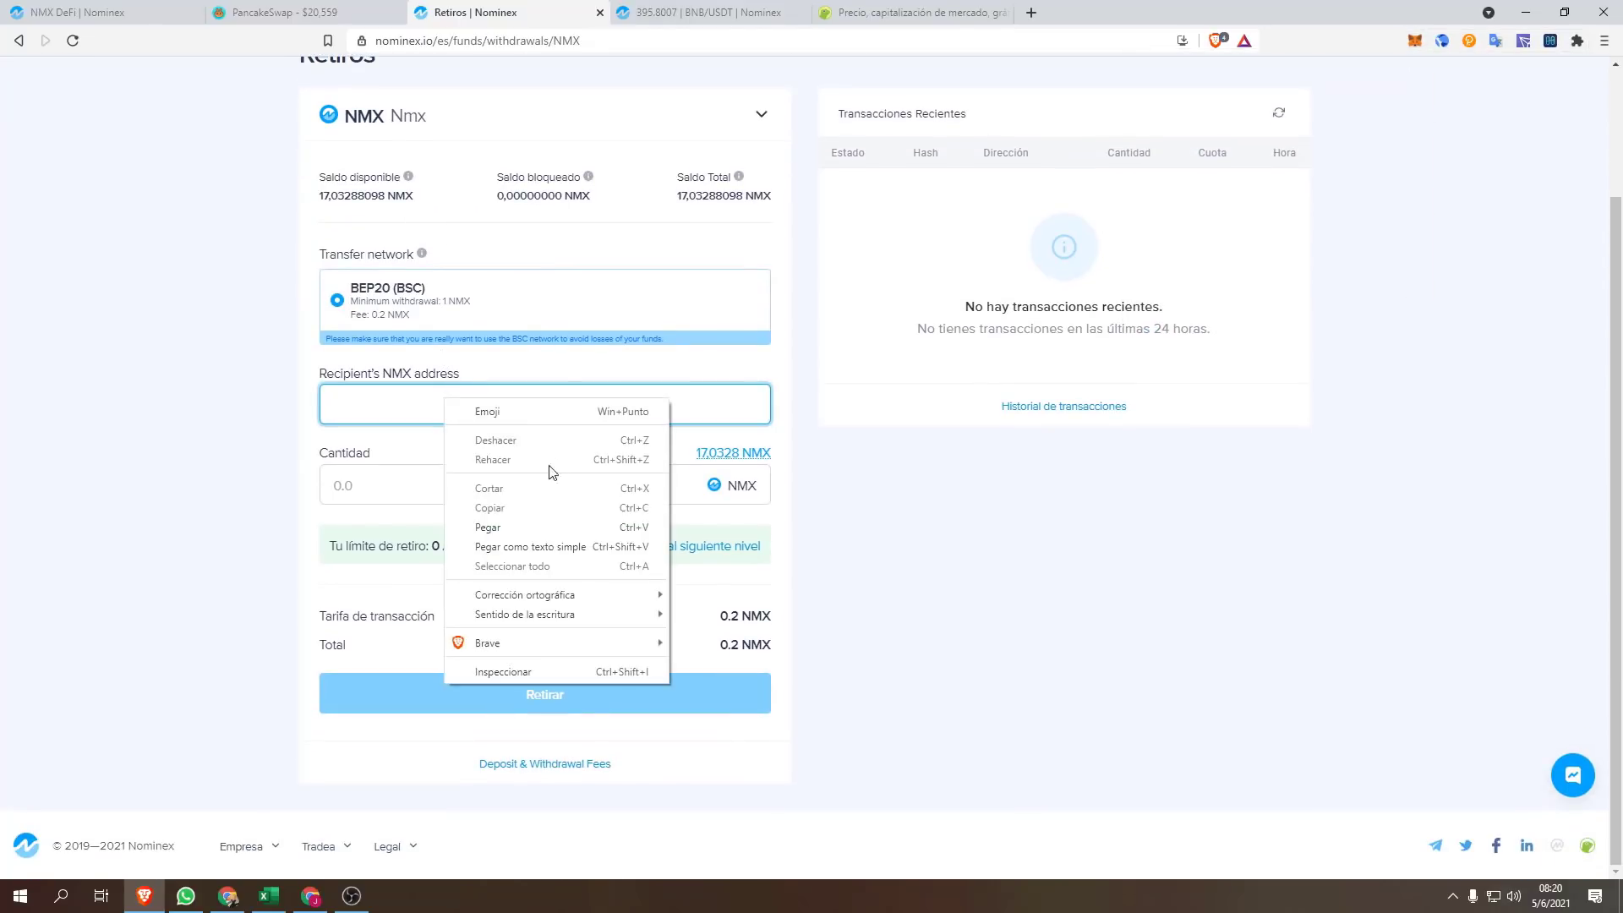
{"action": "left_click", "coordinate": [547, 527]}
{"action": "left_click", "coordinate": [742, 454]}
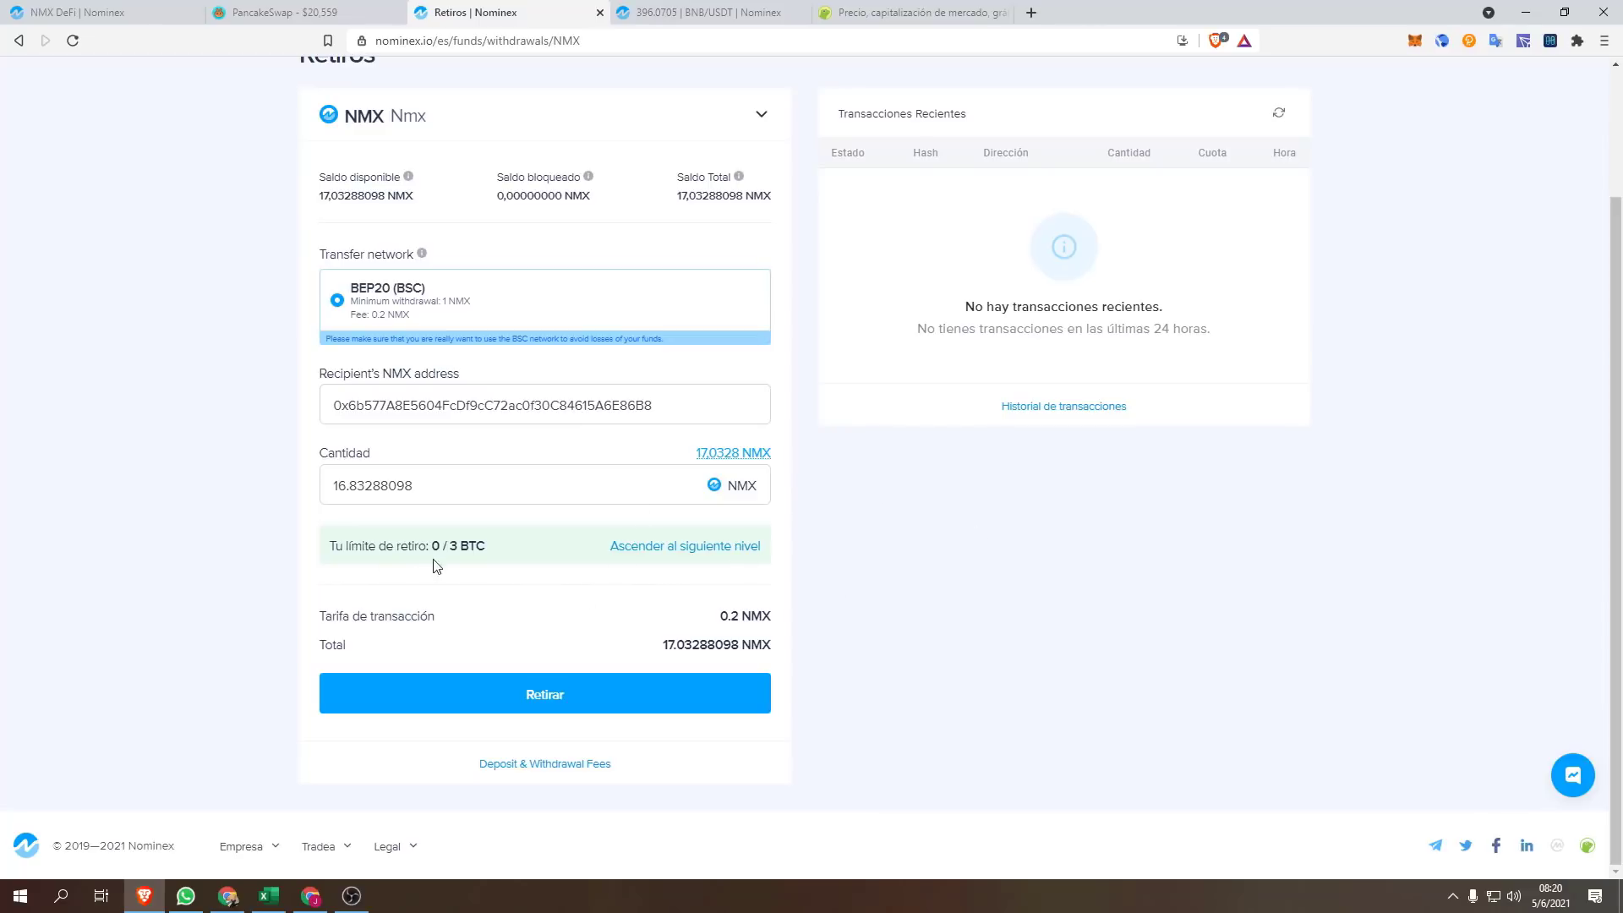
{"action": "left_click", "coordinate": [513, 695]}
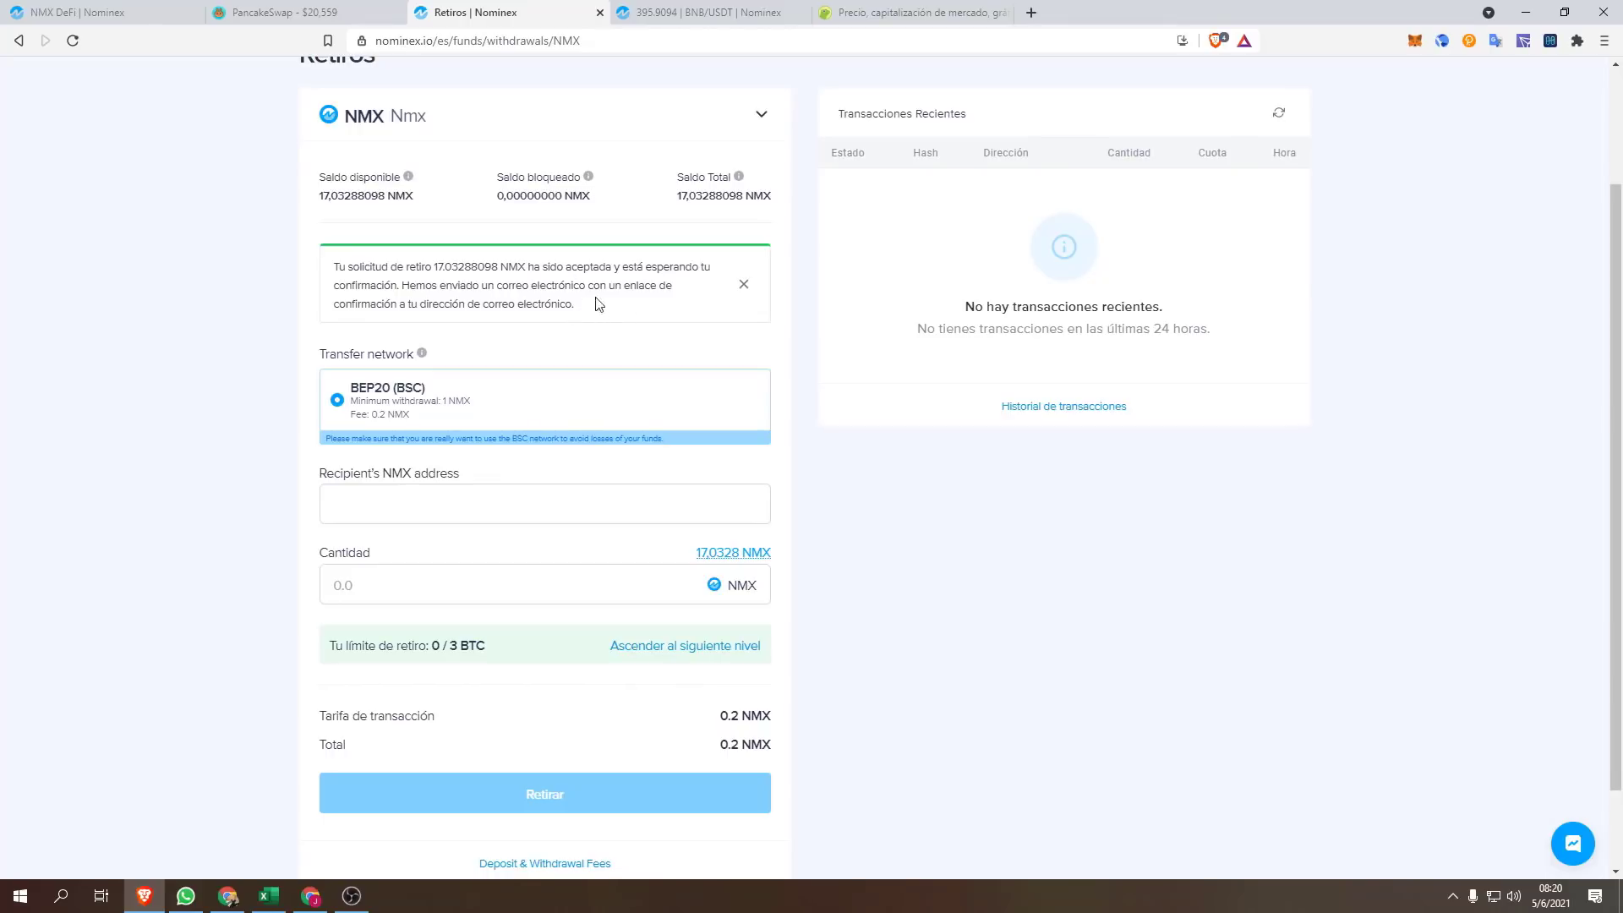
Step: Return to the My NMX overview and check the Nominex and external crypto wallet balances
{"action": "scroll", "coordinate": [761, 406], "scroll_direction": "up", "scroll_amount": 2}
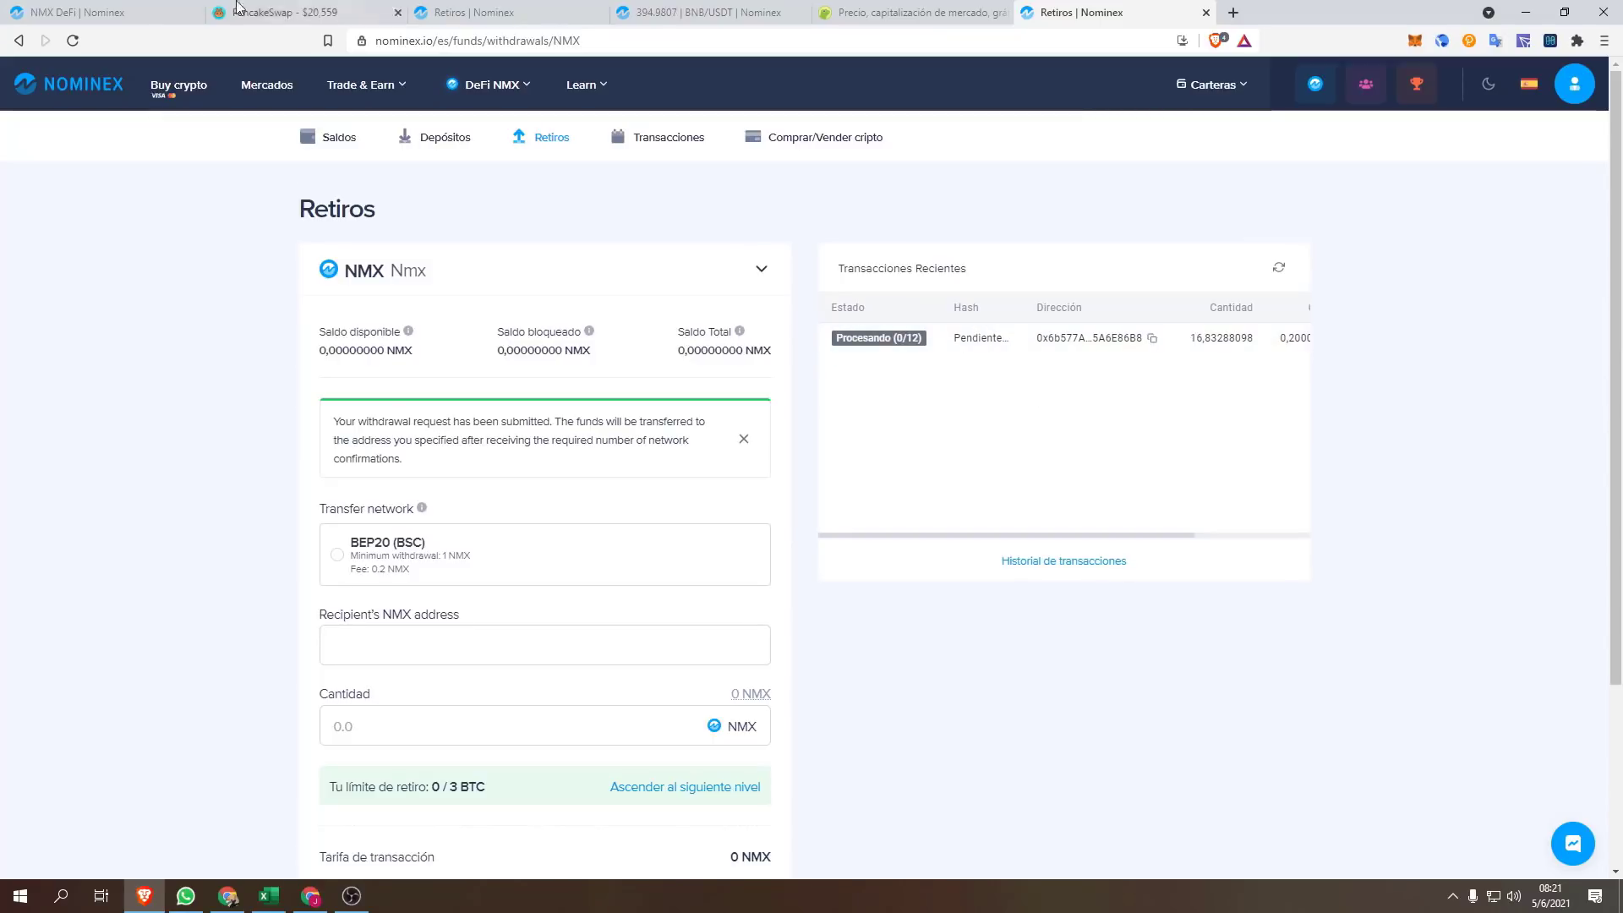
{"action": "left_click", "coordinate": [126, 12]}
{"action": "scroll", "coordinate": [386, 283], "scroll_direction": "down", "scroll_amount": 2}
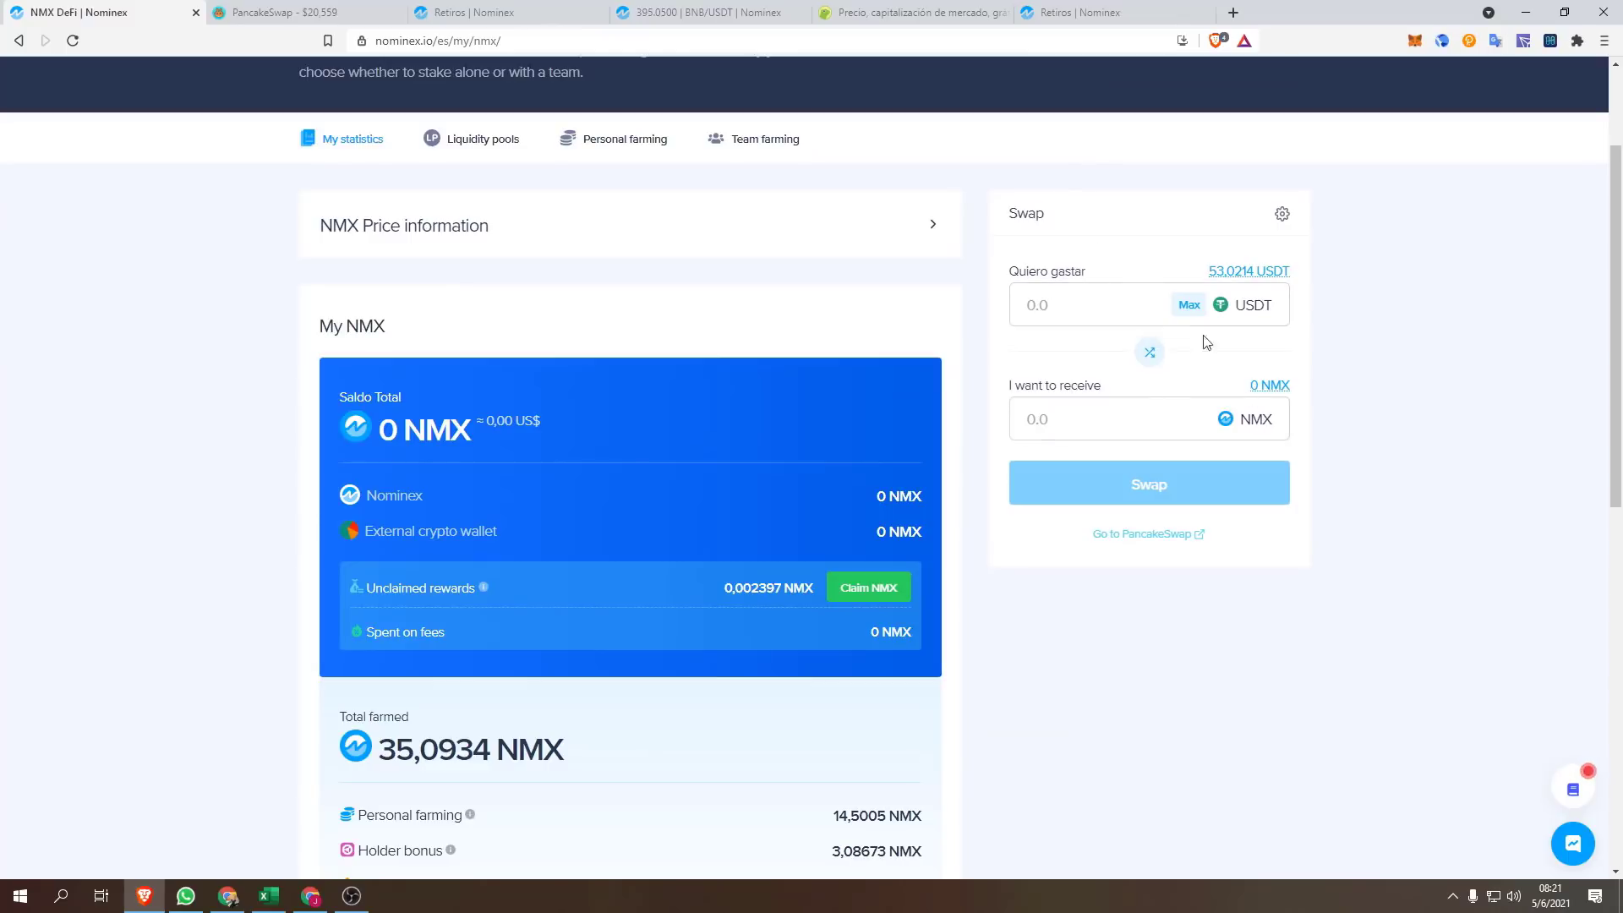
Step: Review the NMX balances and the total farmed breakdown by farming type in the My NMX overview
{"action": "scroll", "coordinate": [993, 225], "scroll_direction": "up", "scroll_amount": 1}
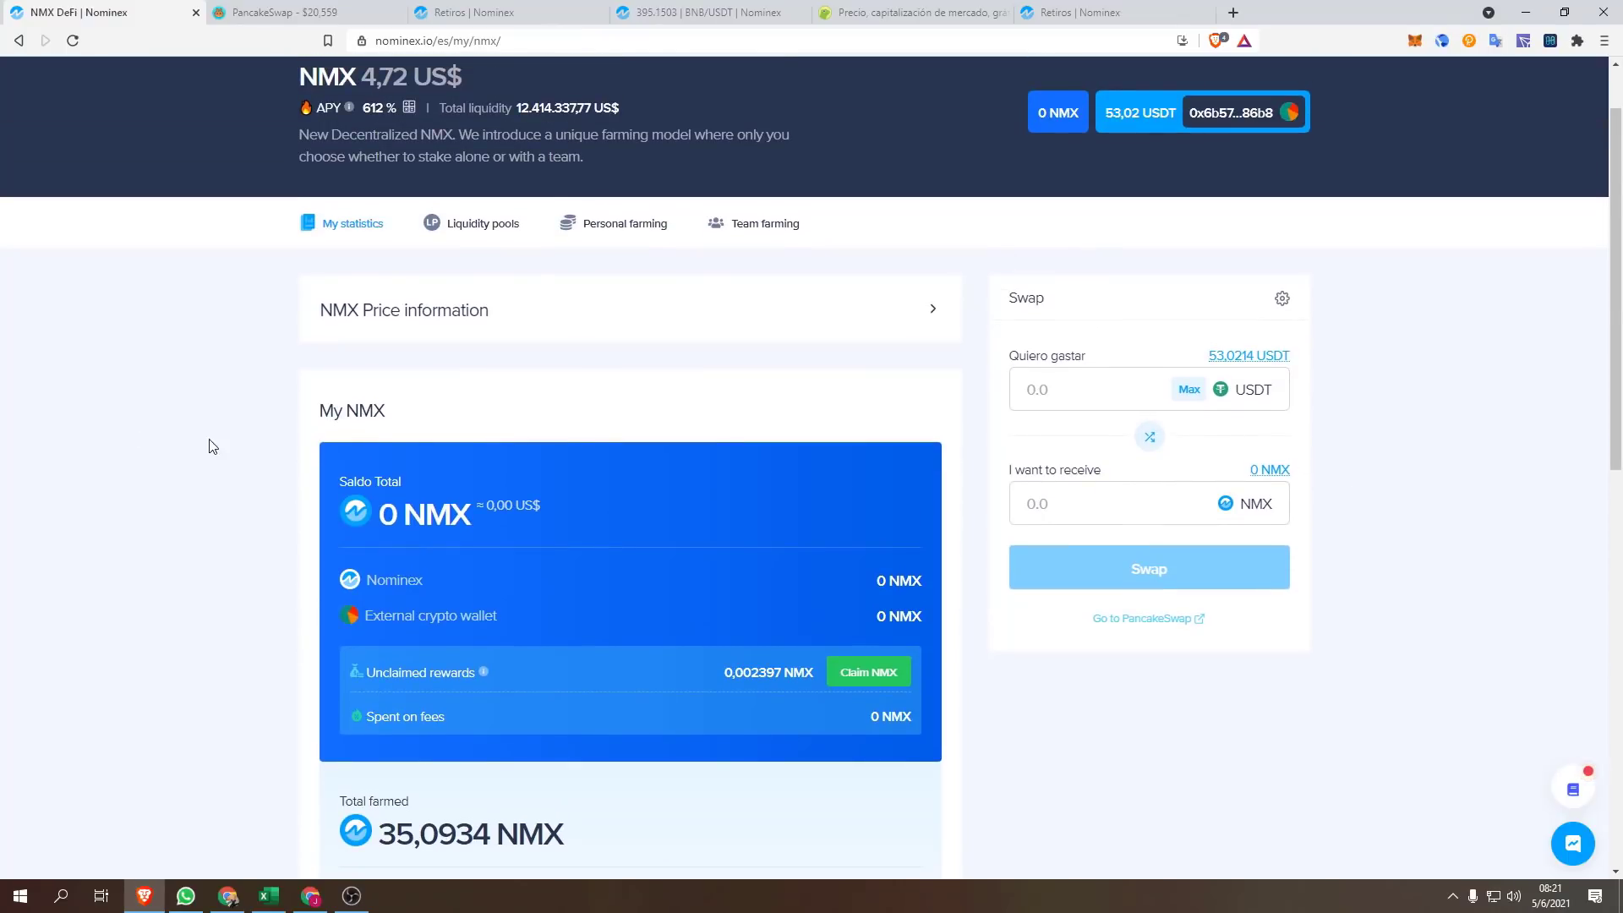
{"action": "scroll", "coordinate": [119, 301], "scroll_direction": "down", "scroll_amount": 7}
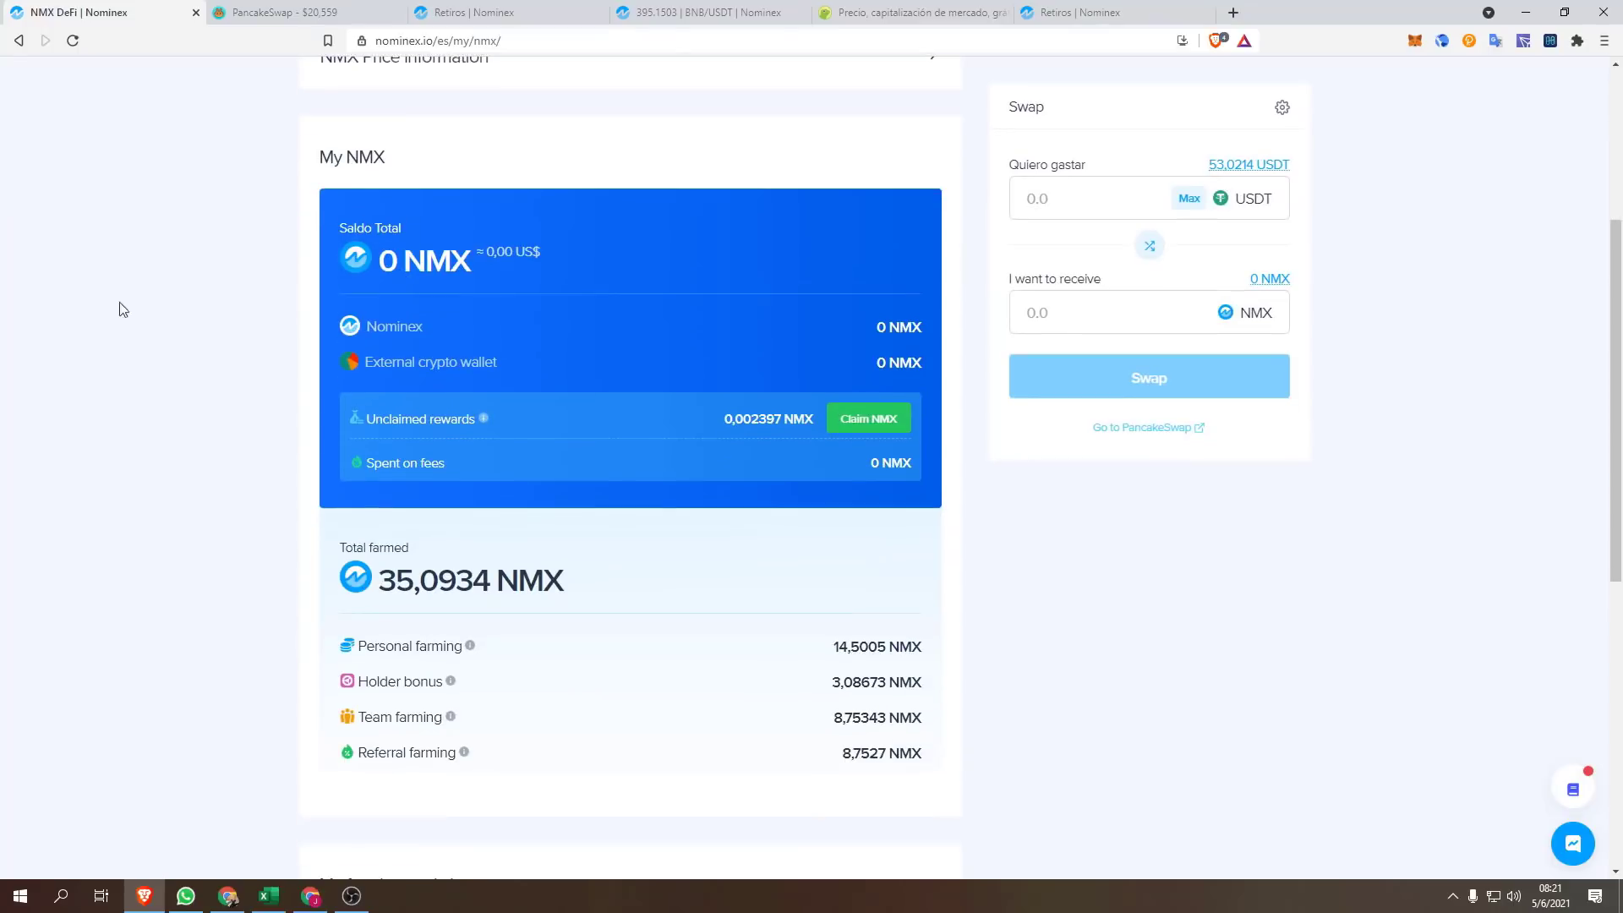
{"action": "scroll", "coordinate": [127, 380], "scroll_direction": "up", "scroll_amount": 8}
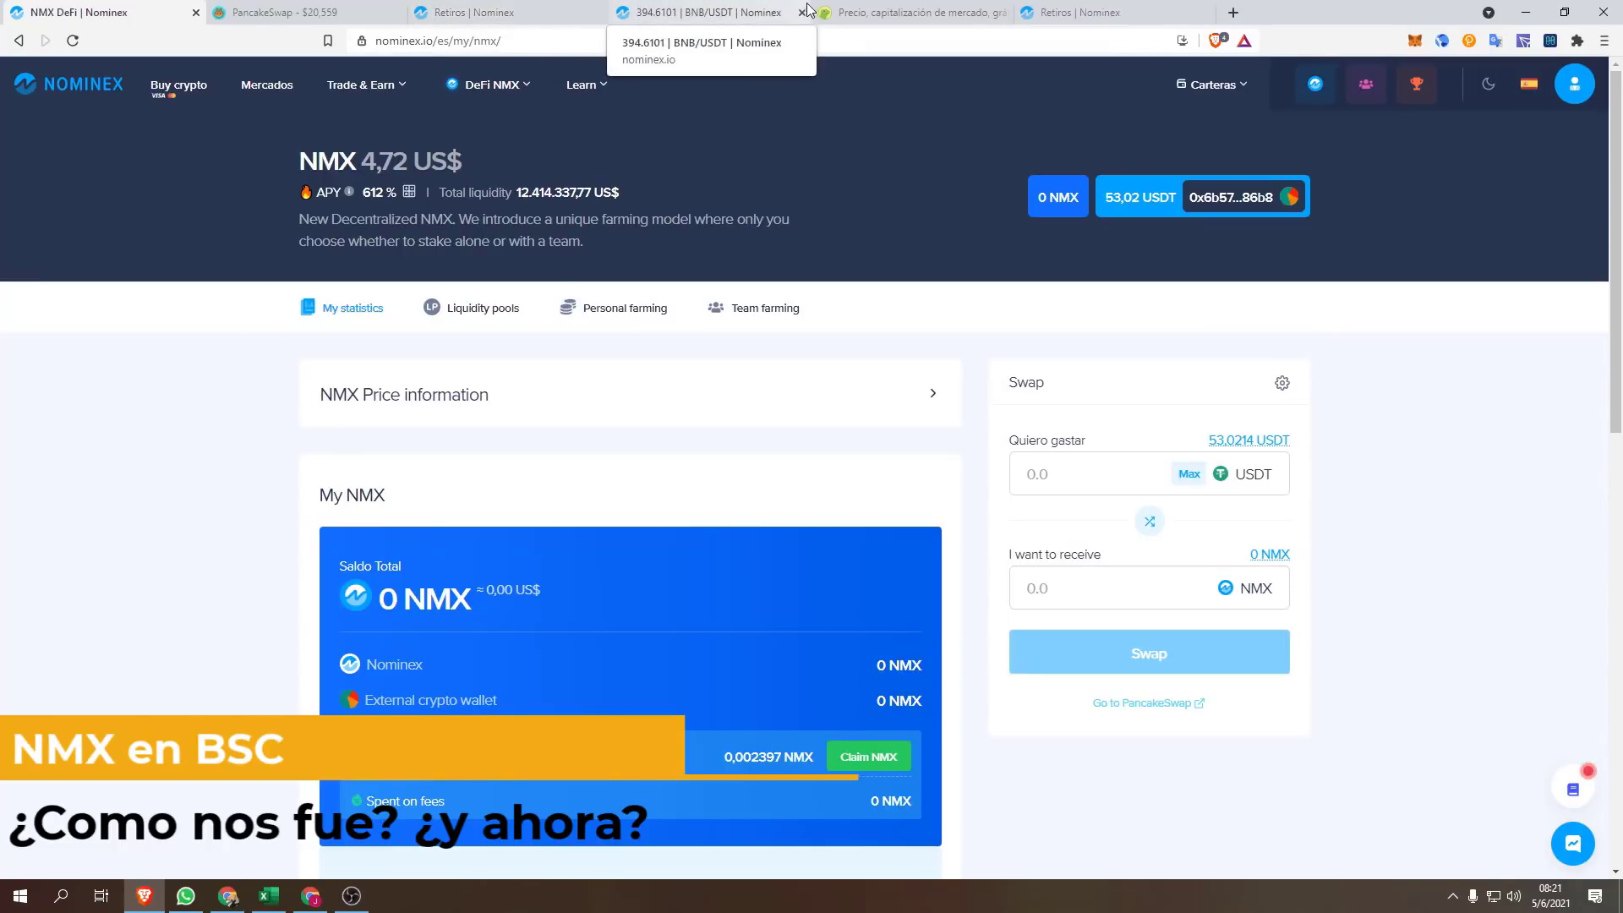
Step: Examine the Nominex market statistics and 90-day price chart on the CoinGecko page
{"action": "left_click", "coordinate": [702, 12]}
{"action": "left_click", "coordinate": [896, 13]}
{"action": "scroll", "coordinate": [457, 533], "scroll_direction": "down", "scroll_amount": 5}
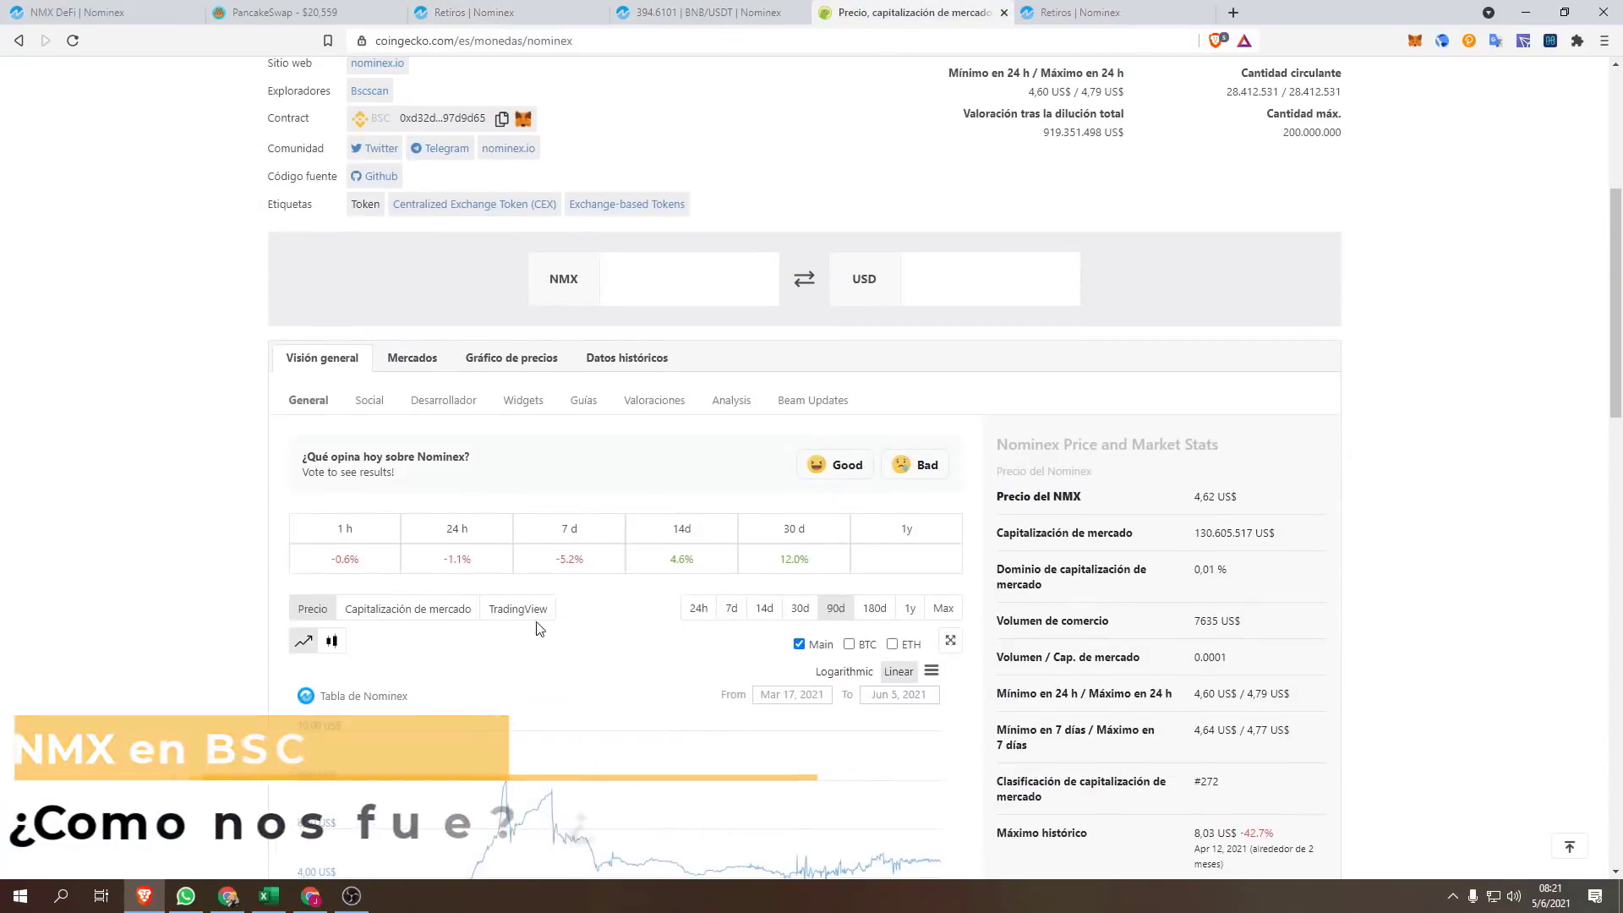
{"action": "scroll", "coordinate": [535, 622], "scroll_direction": "down", "scroll_amount": 3}
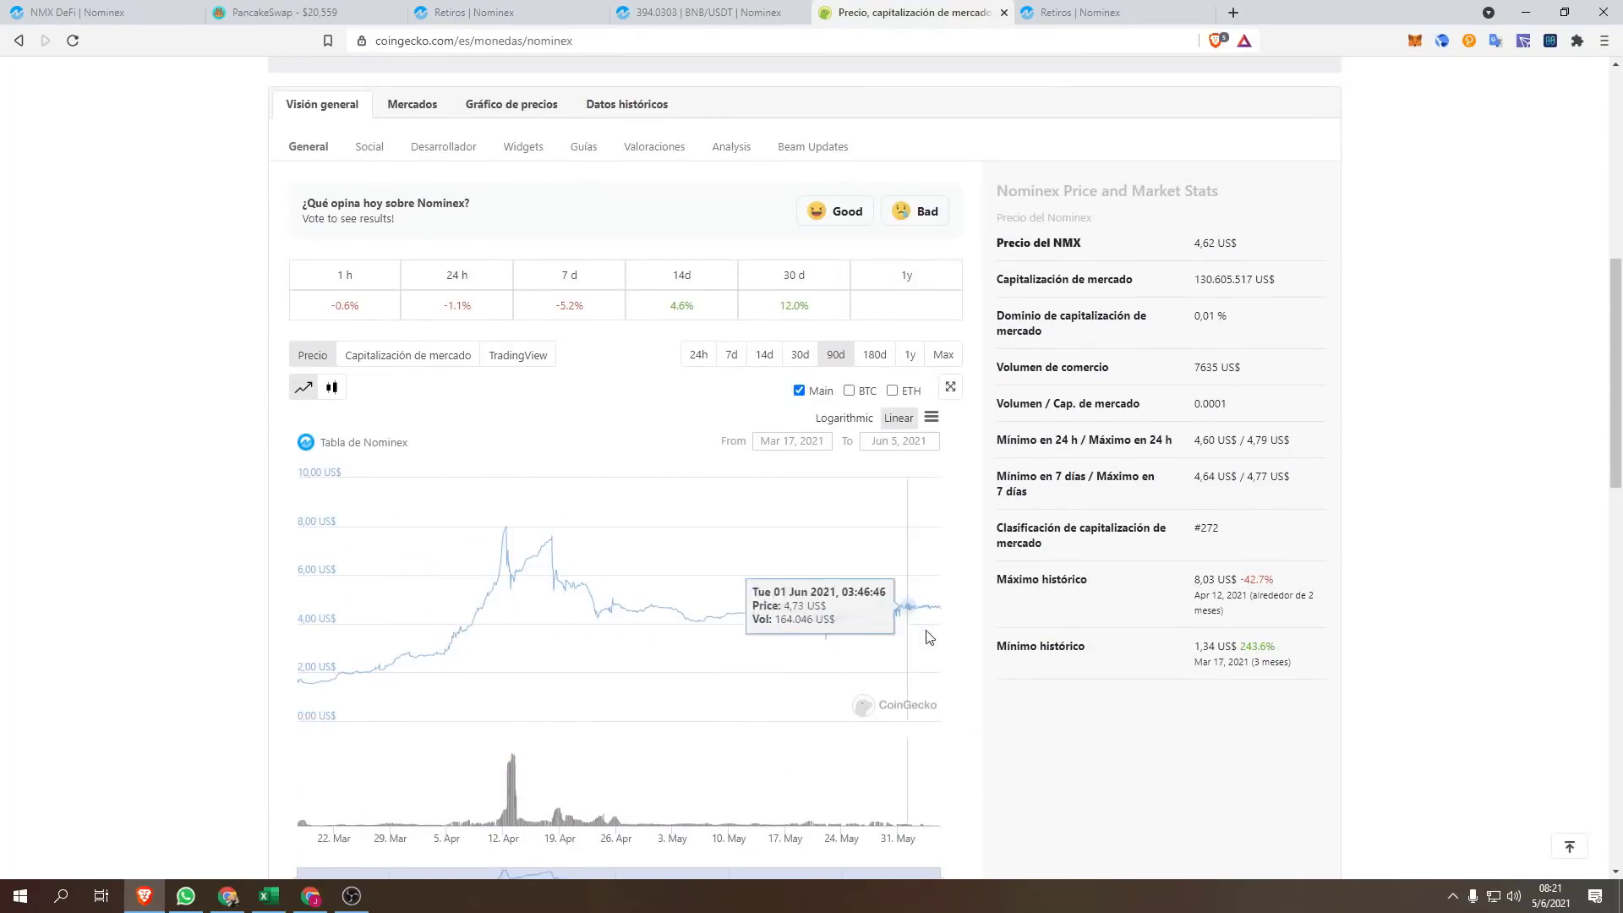
{"action": "scroll", "coordinate": [667, 617], "scroll_direction": "up", "scroll_amount": 7}
{"action": "left_click", "coordinate": [109, 10]}
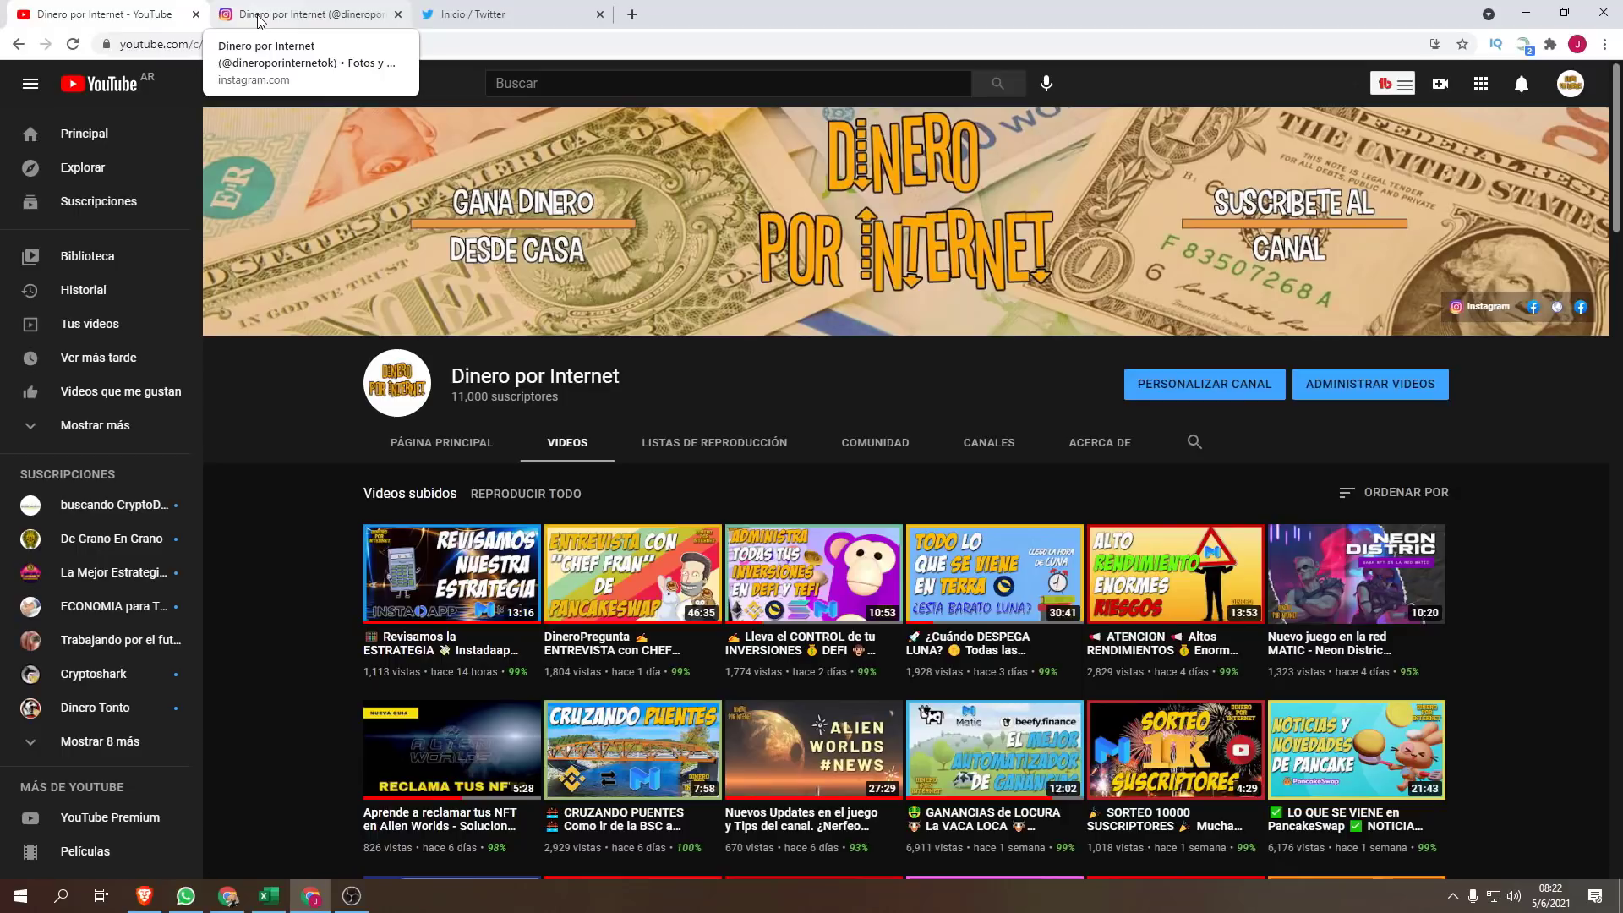
Step: View the Dinero por Internet profiles on Instagram and Twitter, and return to its YouTube channel
{"action": "left_click", "coordinate": [334, 10]}
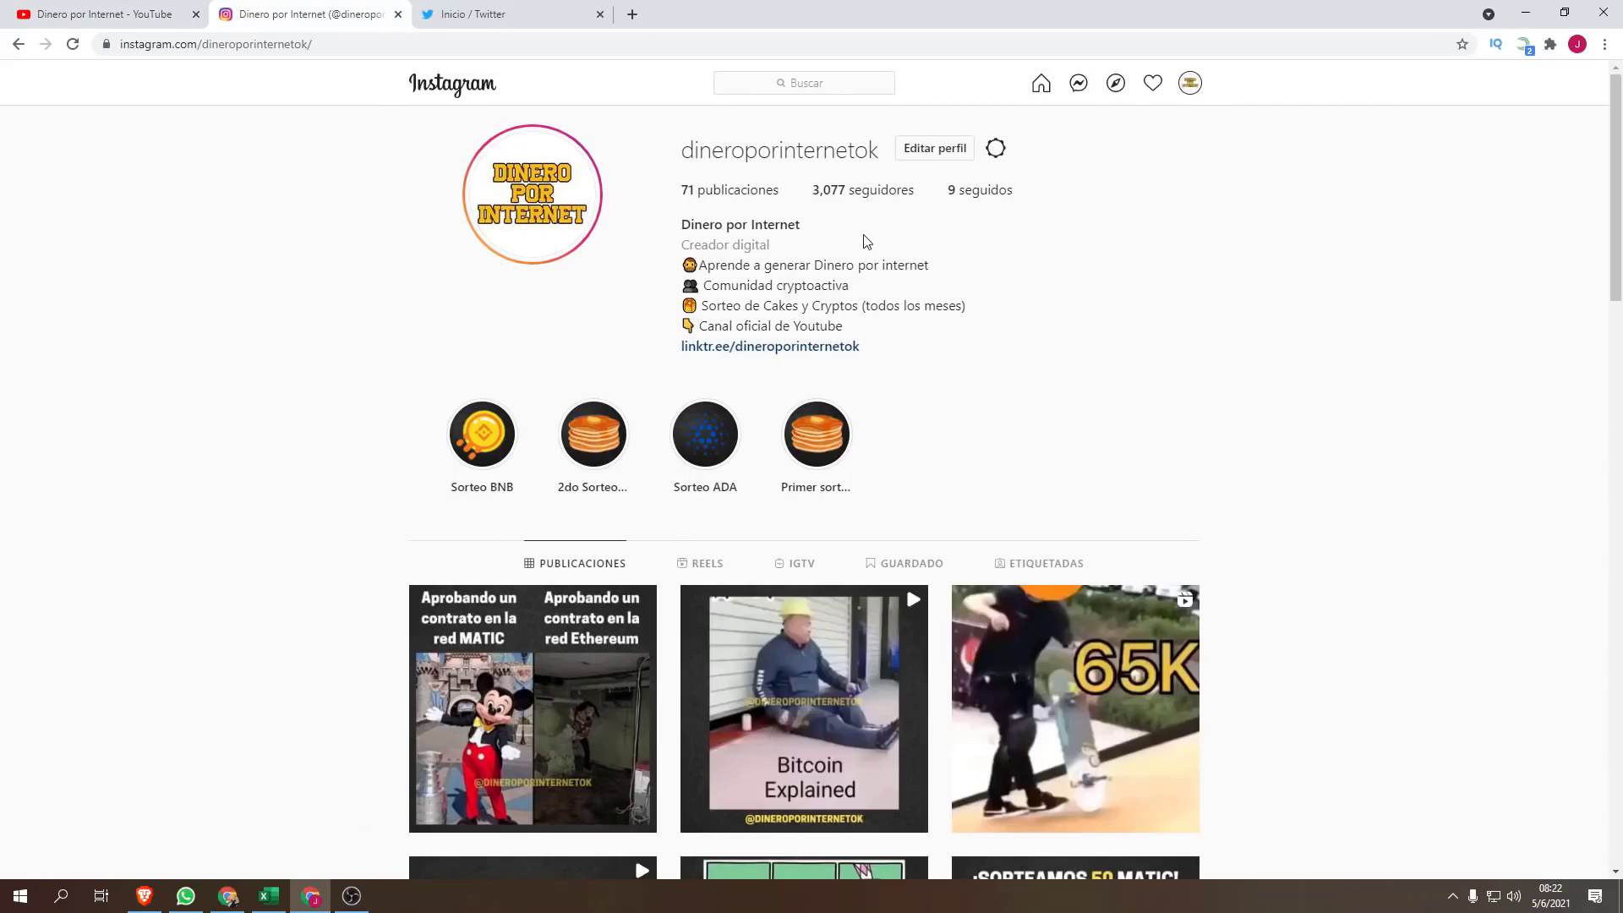
{"action": "left_click", "coordinate": [486, 13]}
{"action": "scroll", "coordinate": [435, 304], "scroll_direction": "up", "scroll_amount": 3}
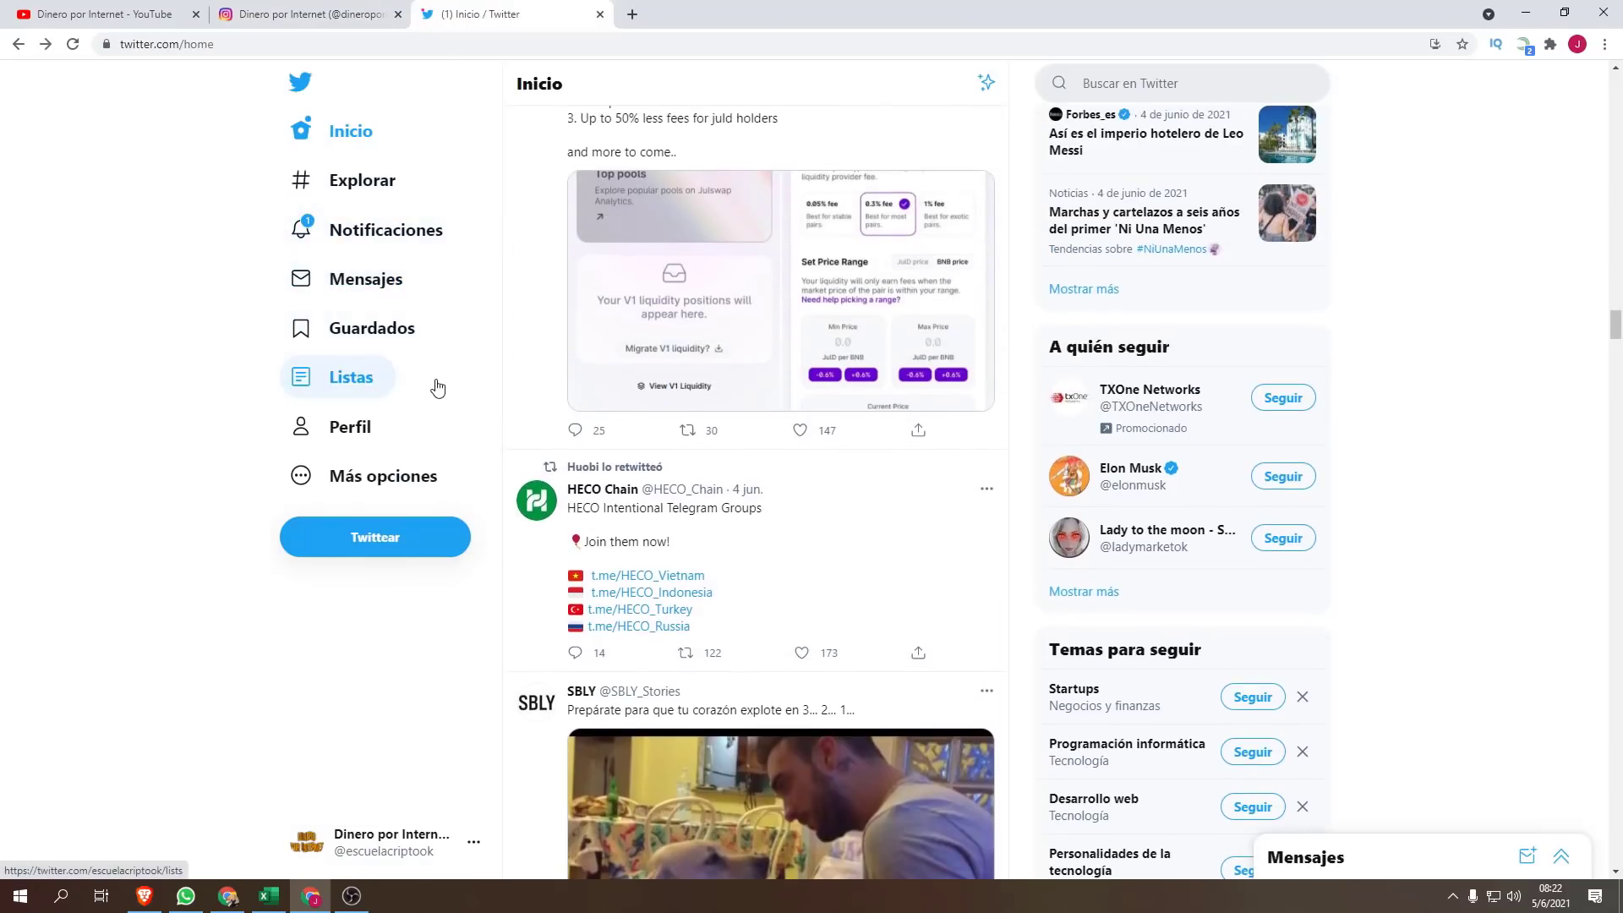
{"action": "left_click", "coordinate": [389, 440]}
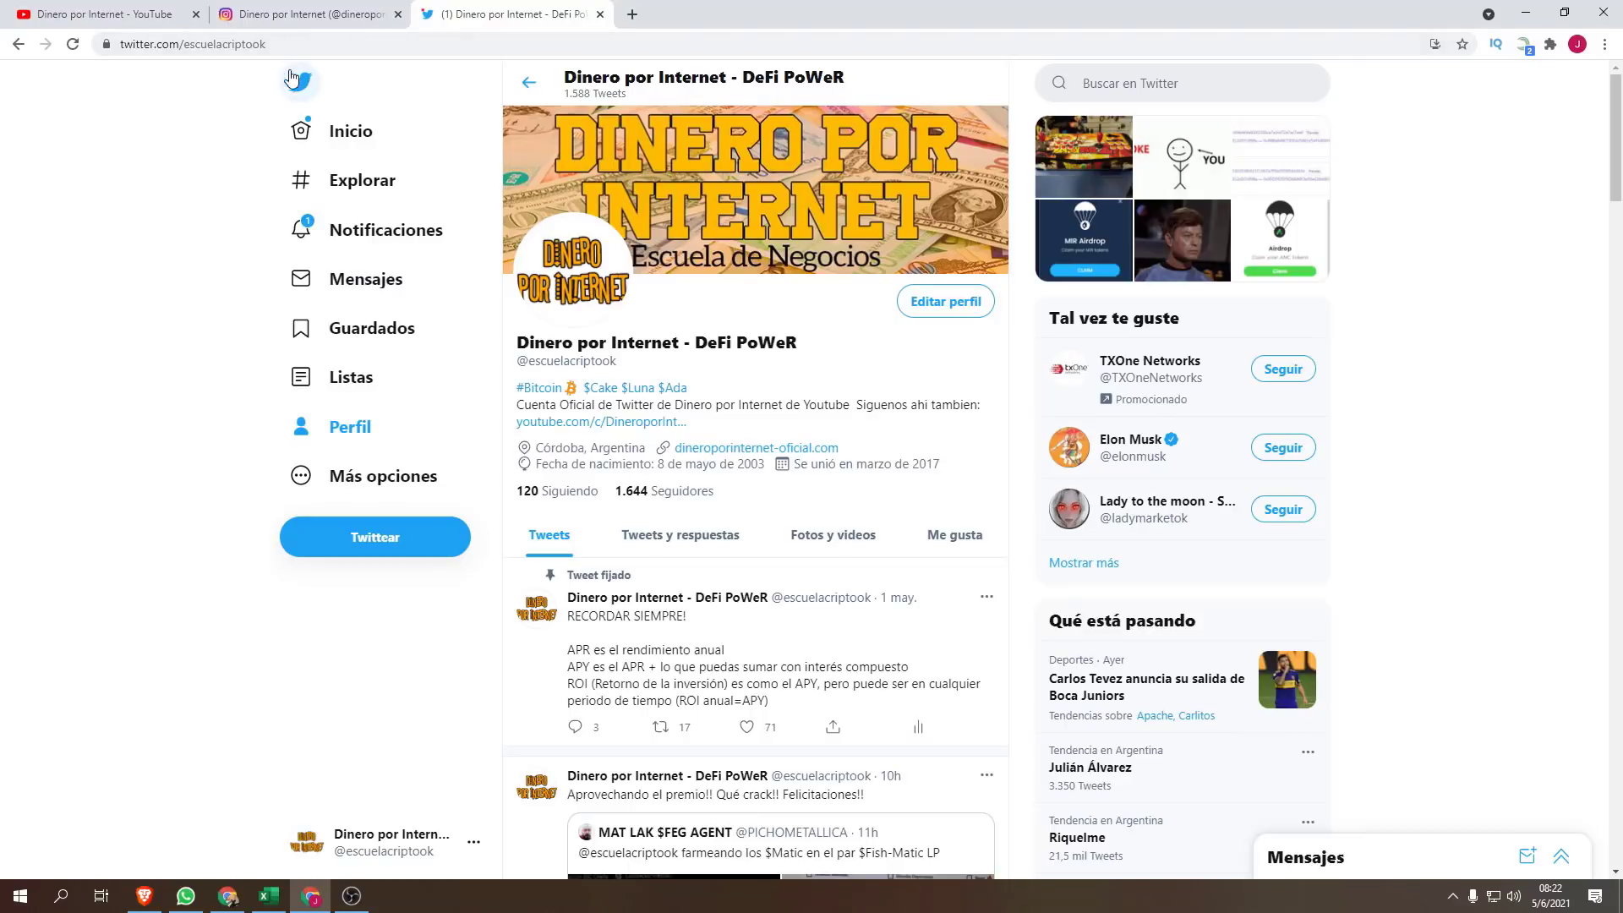
{"action": "left_click", "coordinate": [99, 8]}
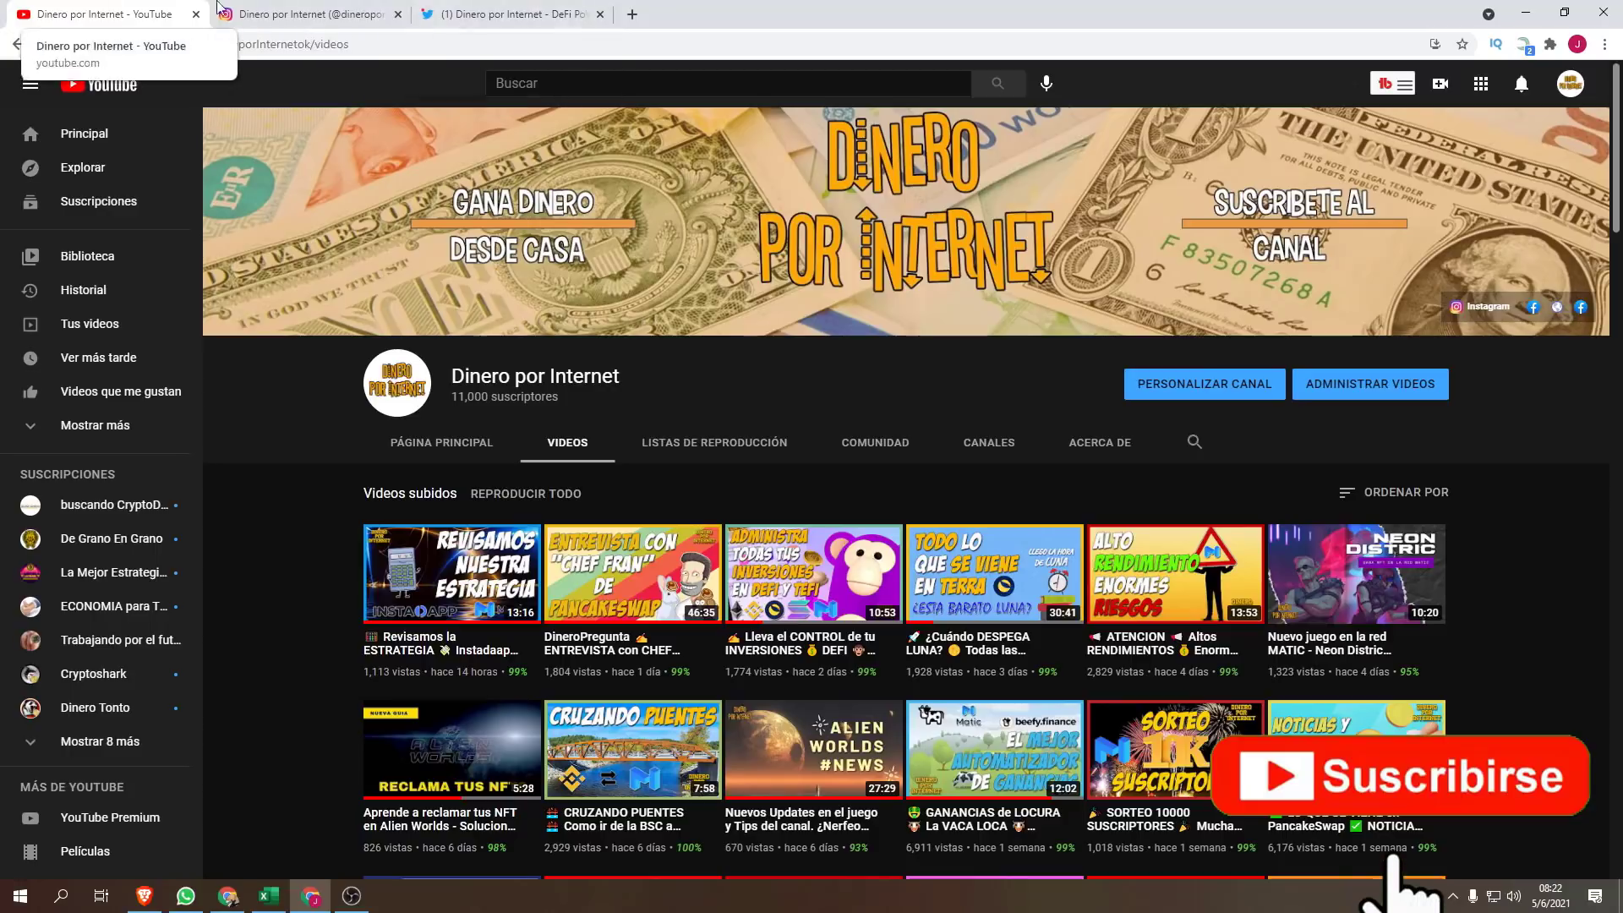
Step: Open the Linktree page linktr.ee/dineroporinternetok in a new browser tab
{"action": "left_click", "coordinate": [634, 15]}
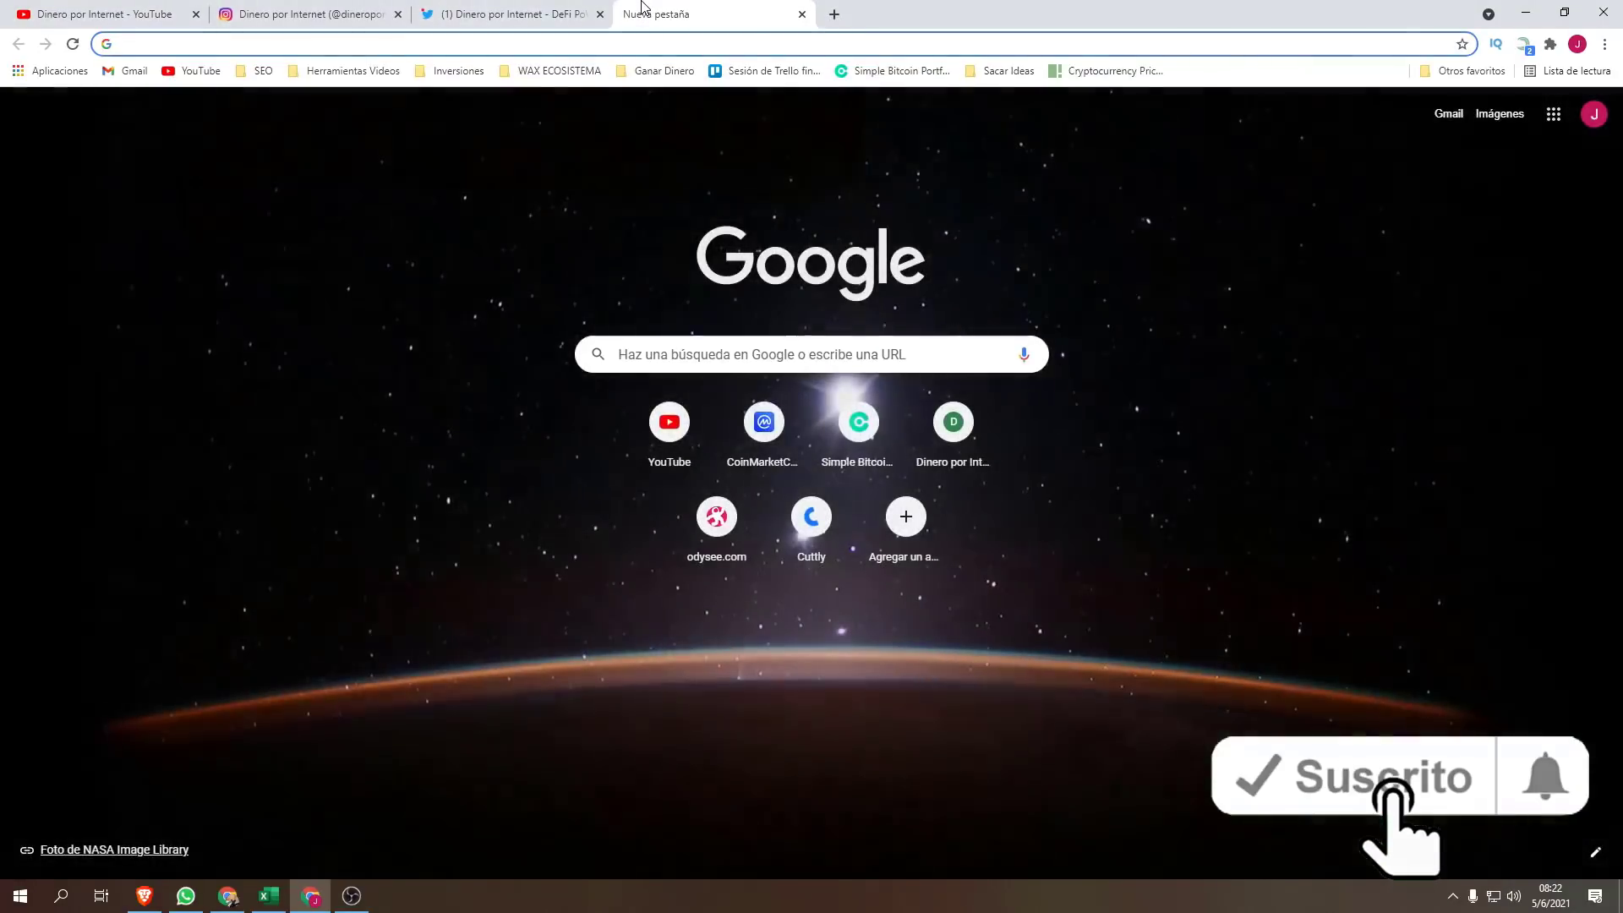
{"action": "type", "text": "lin"}
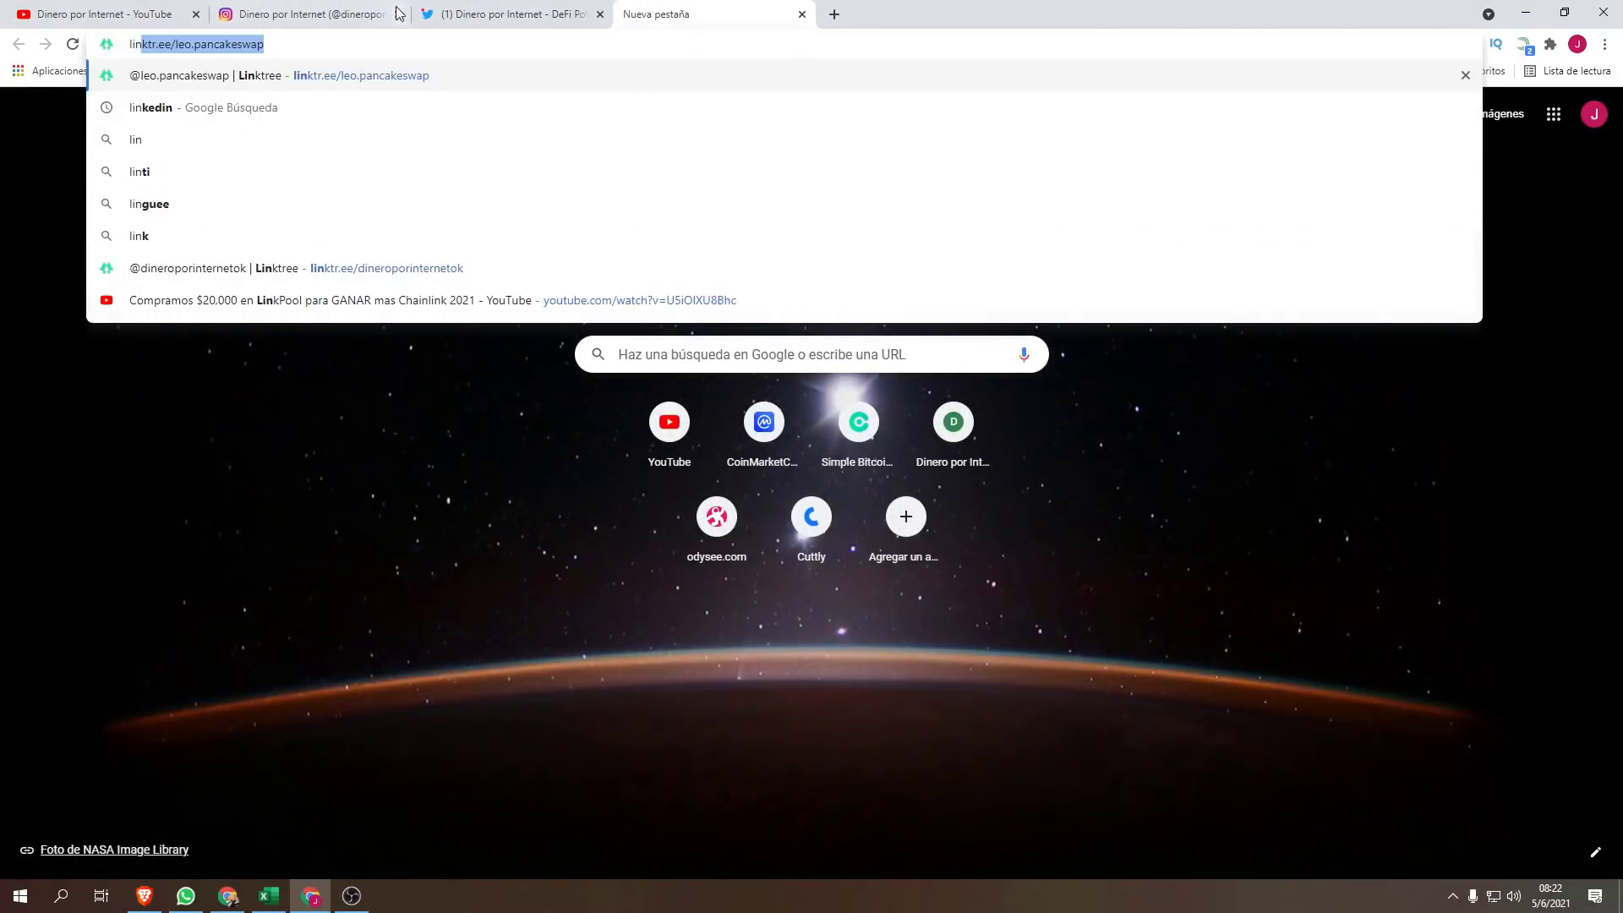
{"action": "left_click", "coordinate": [399, 268]}
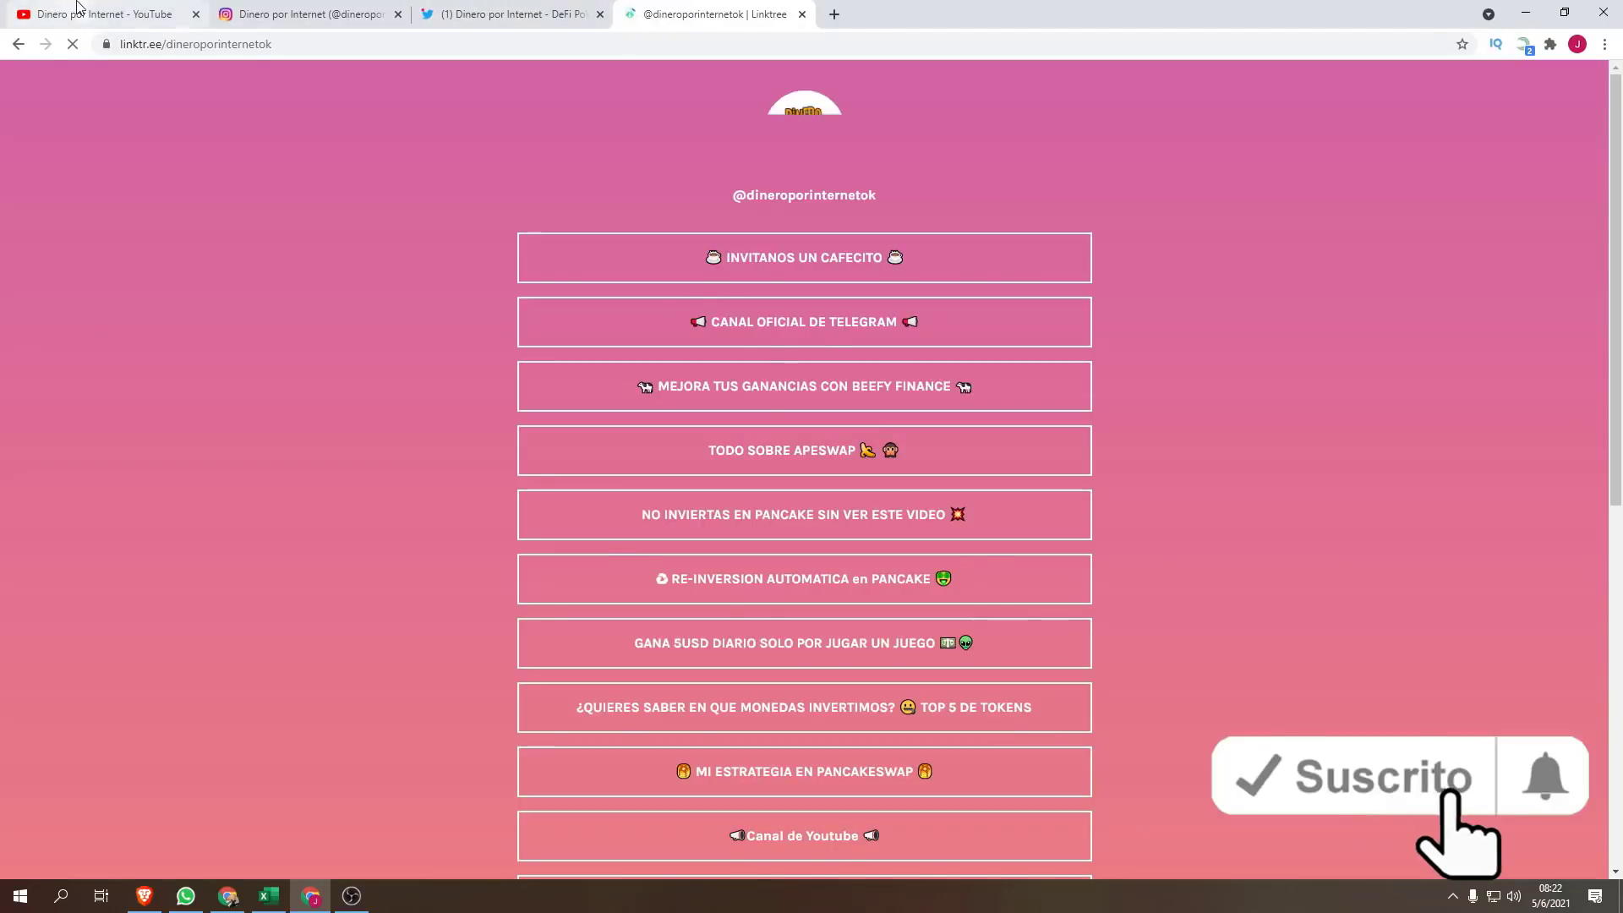
{"action": "left_click", "coordinate": [76, 11]}
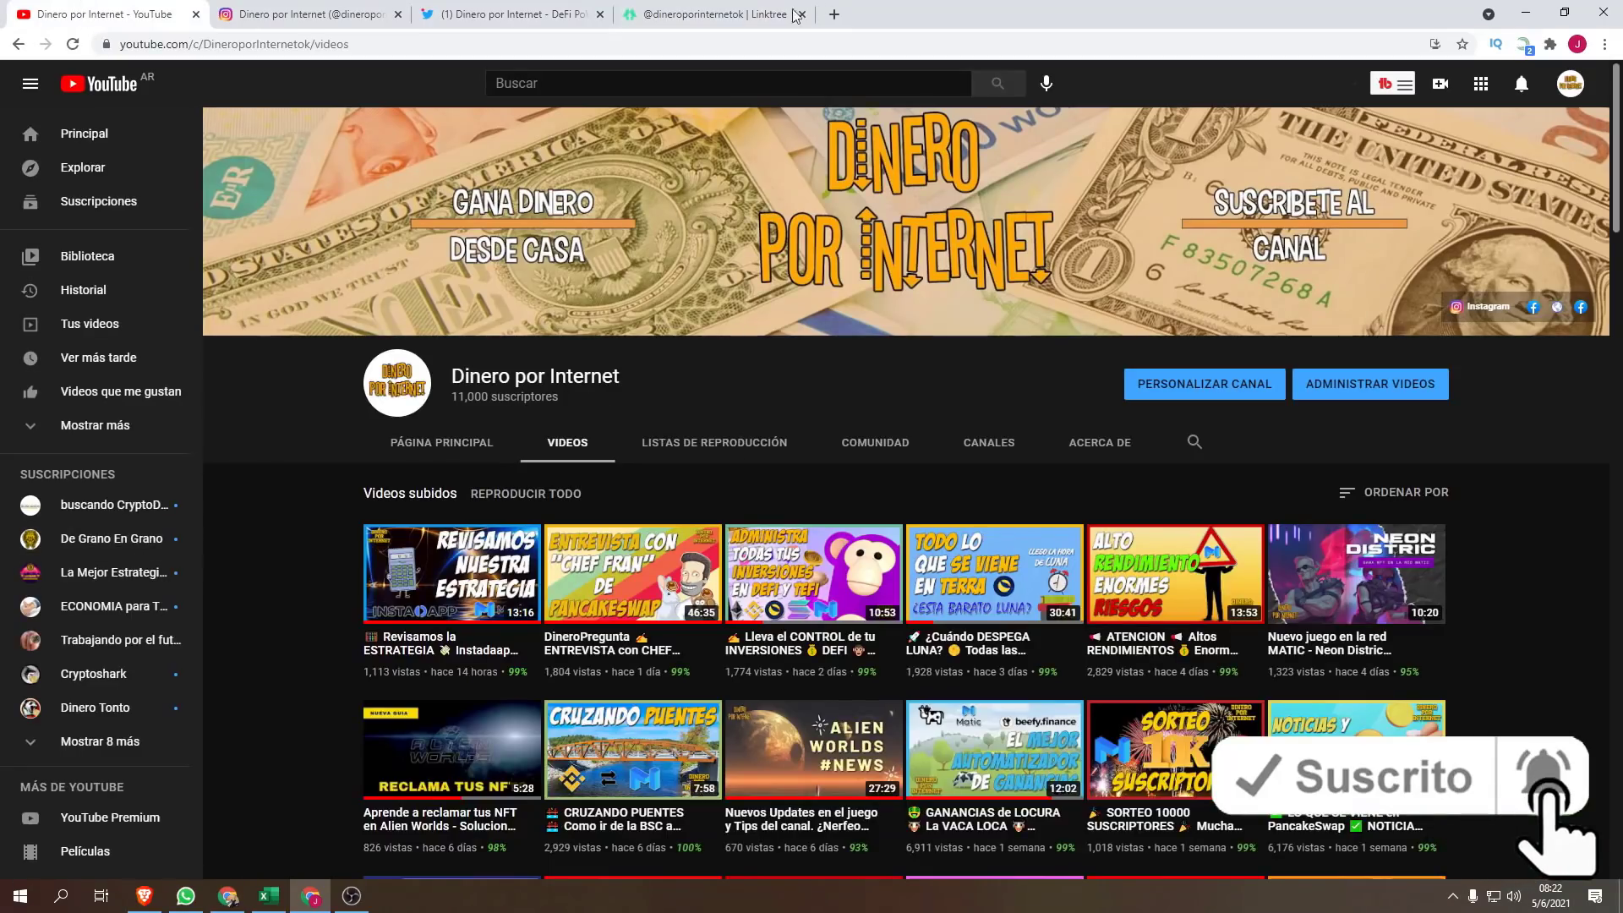
{"action": "left_click", "coordinate": [708, 12]}
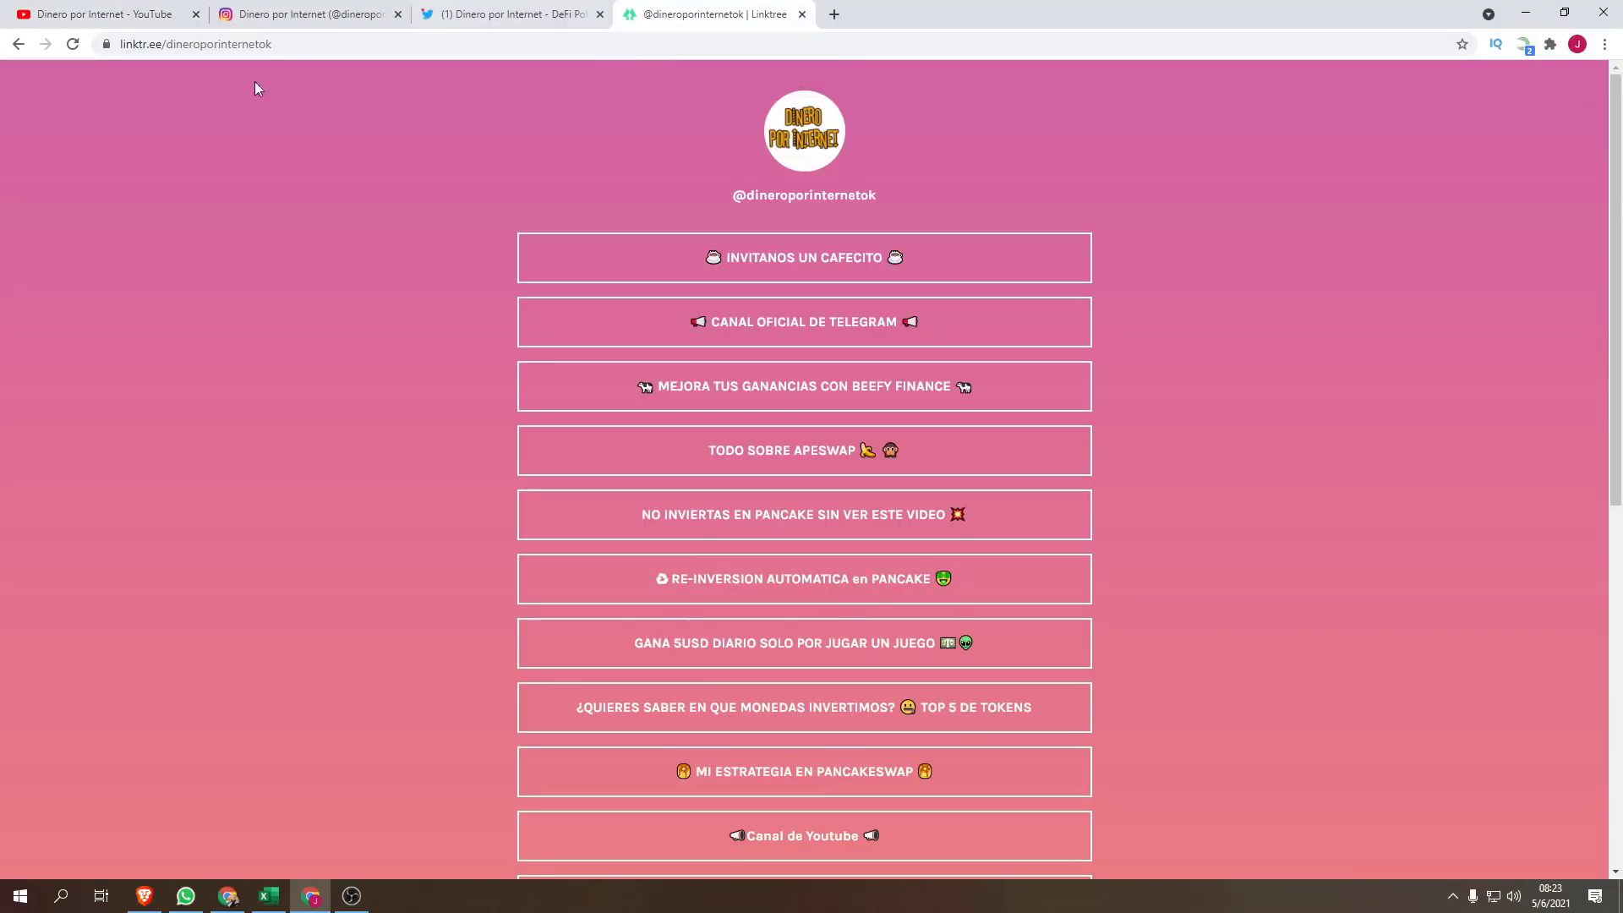
Step: Look through the full list of links on the Linktree page and return to the YouTube channel's videos
{"action": "scroll", "coordinate": [569, 227], "scroll_direction": "down", "scroll_amount": 8}
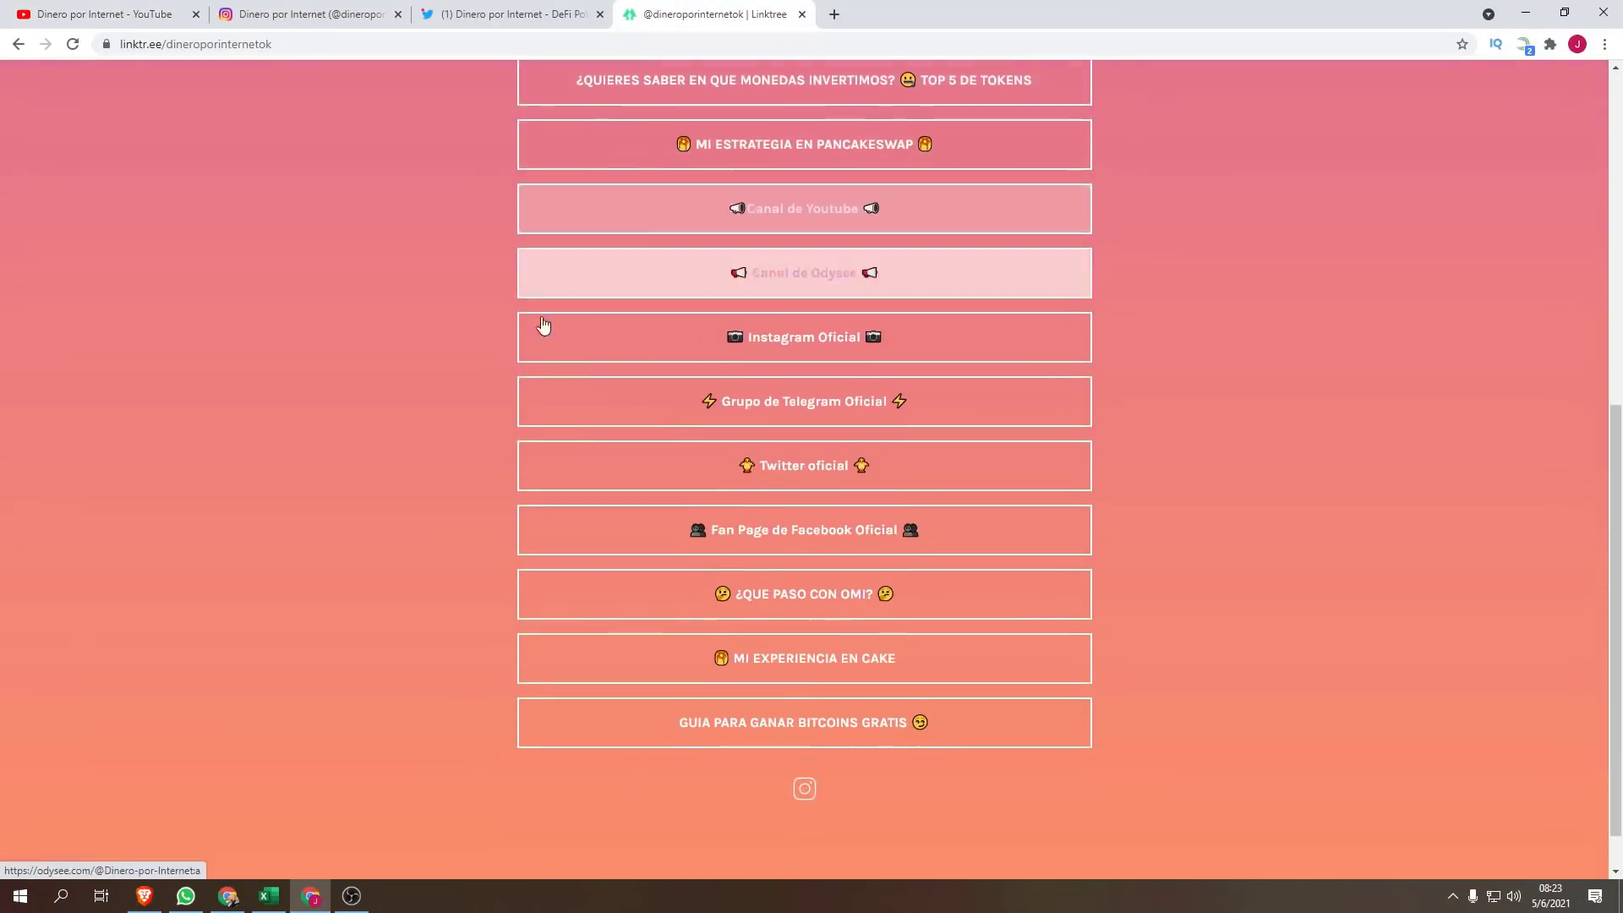
{"action": "scroll", "coordinate": [630, 414], "scroll_direction": "up", "scroll_amount": 8}
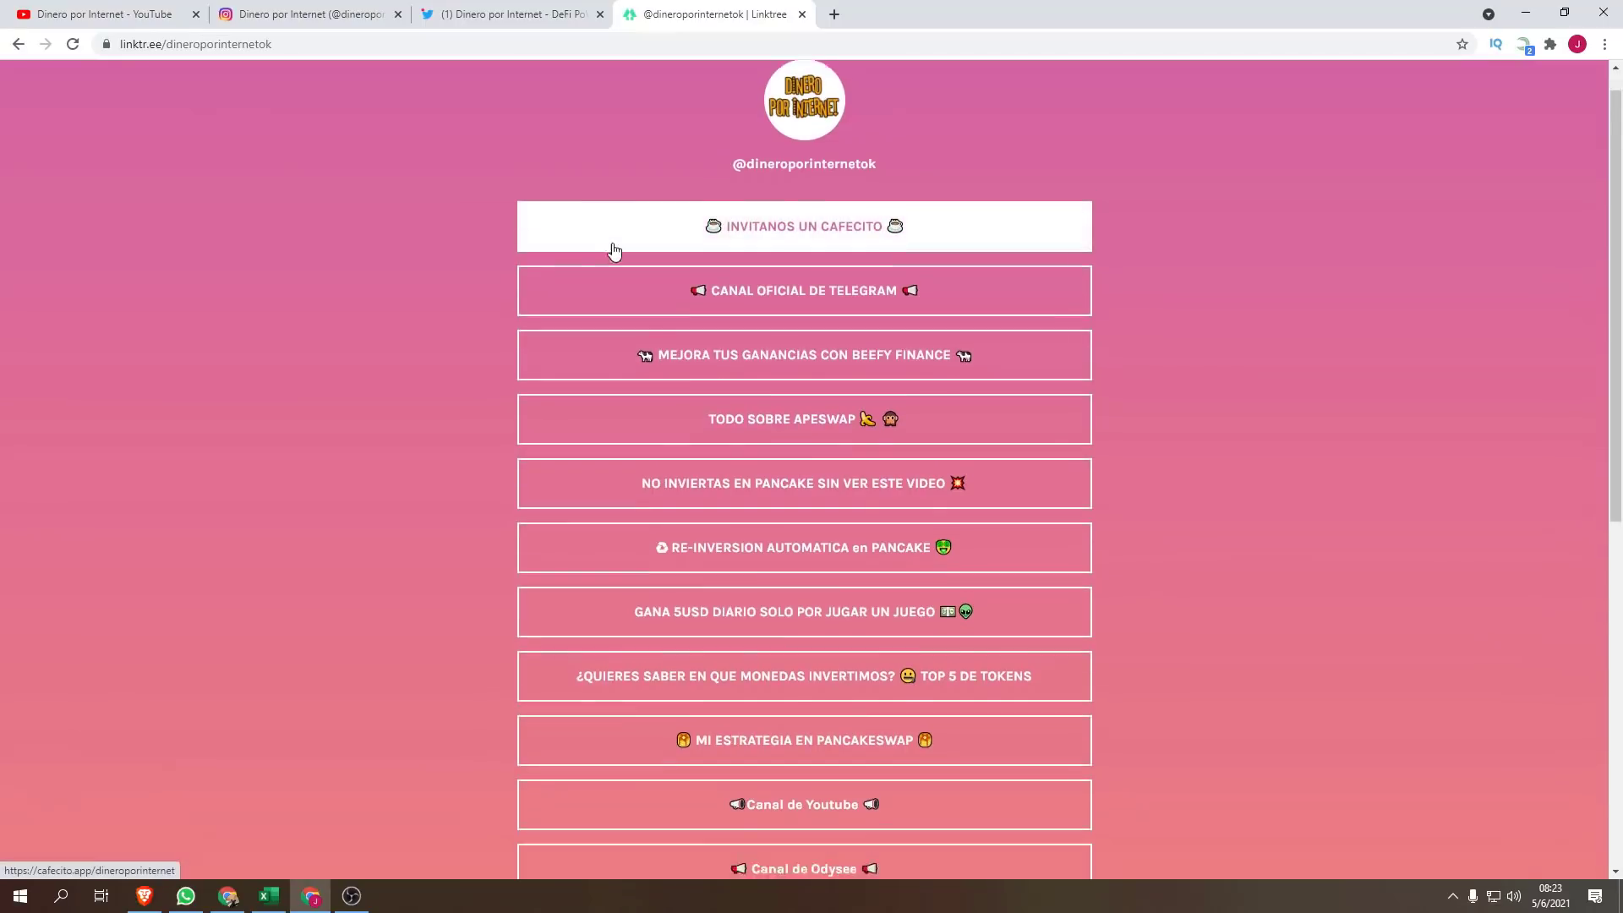
{"action": "scroll", "coordinate": [610, 252], "scroll_direction": "down", "scroll_amount": 6}
{"action": "scroll", "coordinate": [614, 245], "scroll_direction": "down", "scroll_amount": 2}
{"action": "scroll", "coordinate": [628, 261], "scroll_direction": "up", "scroll_amount": 8}
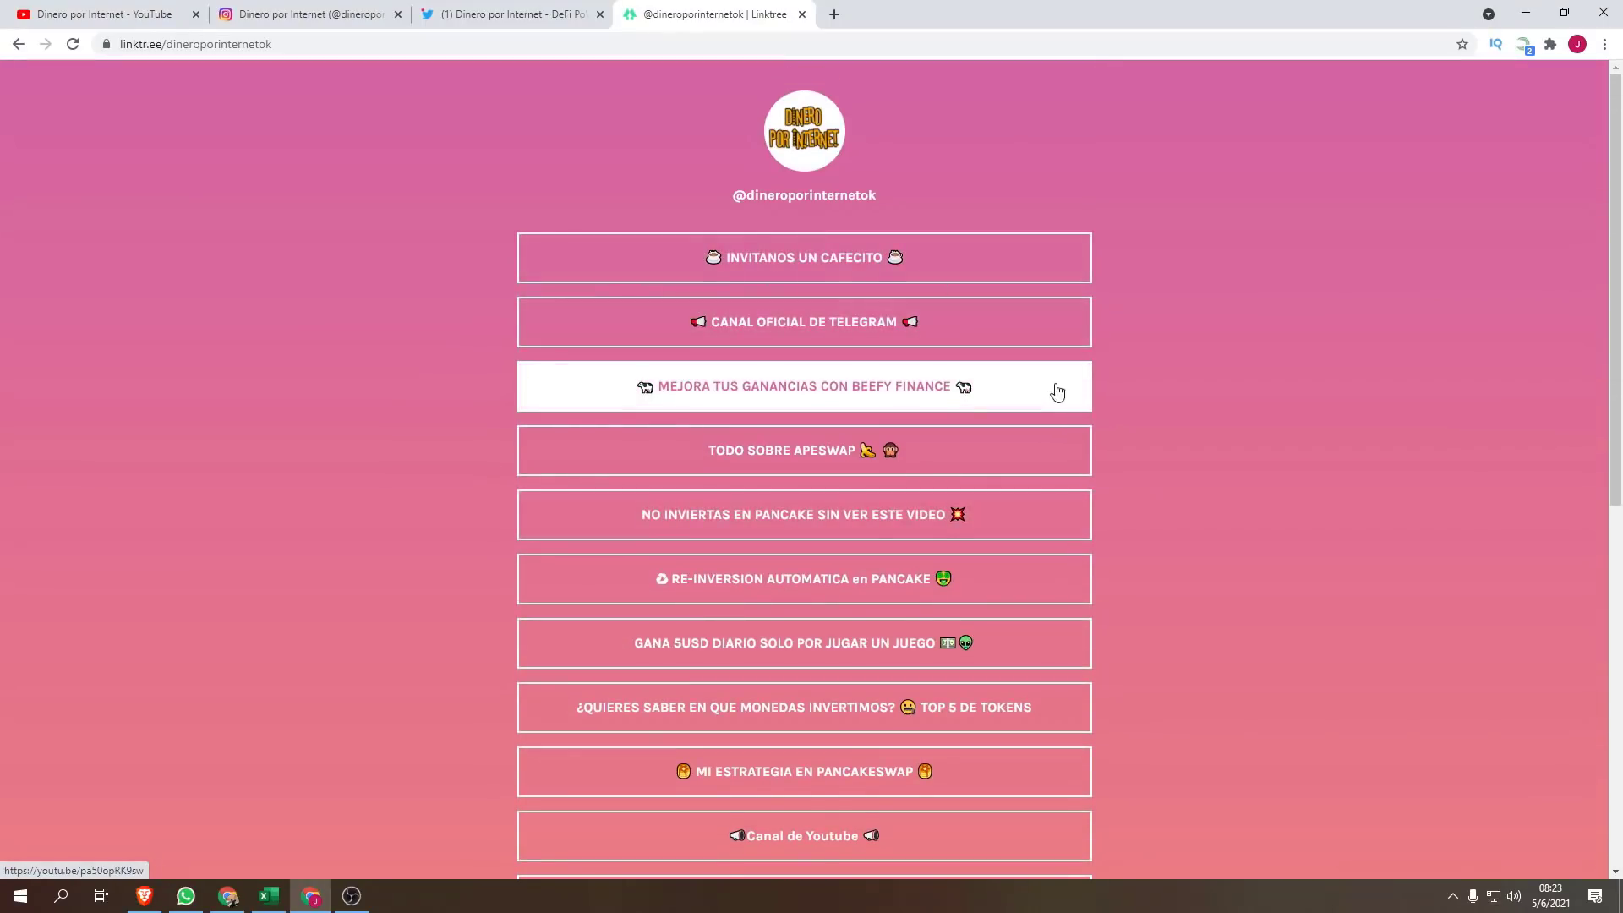
{"action": "scroll", "coordinate": [1054, 388], "scroll_direction": "down", "scroll_amount": 2}
{"action": "scroll", "coordinate": [1032, 261], "scroll_direction": "down", "scroll_amount": 6}
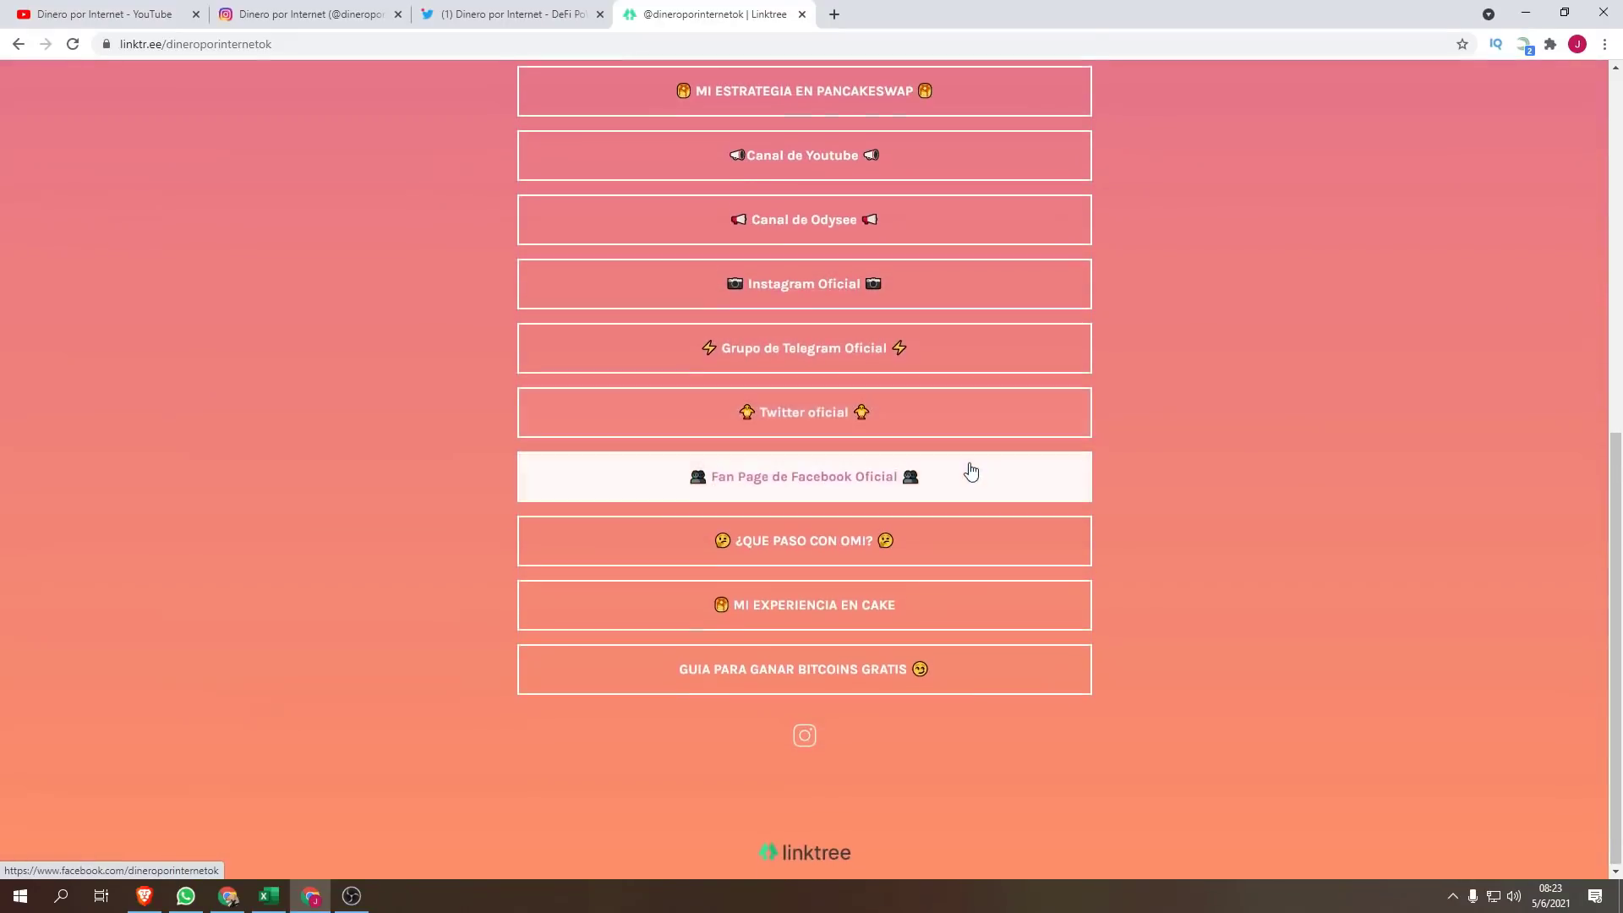
{"action": "scroll", "coordinate": [972, 471], "scroll_direction": "up", "scroll_amount": 3}
{"action": "scroll", "coordinate": [972, 471], "scroll_direction": "up", "scroll_amount": 5}
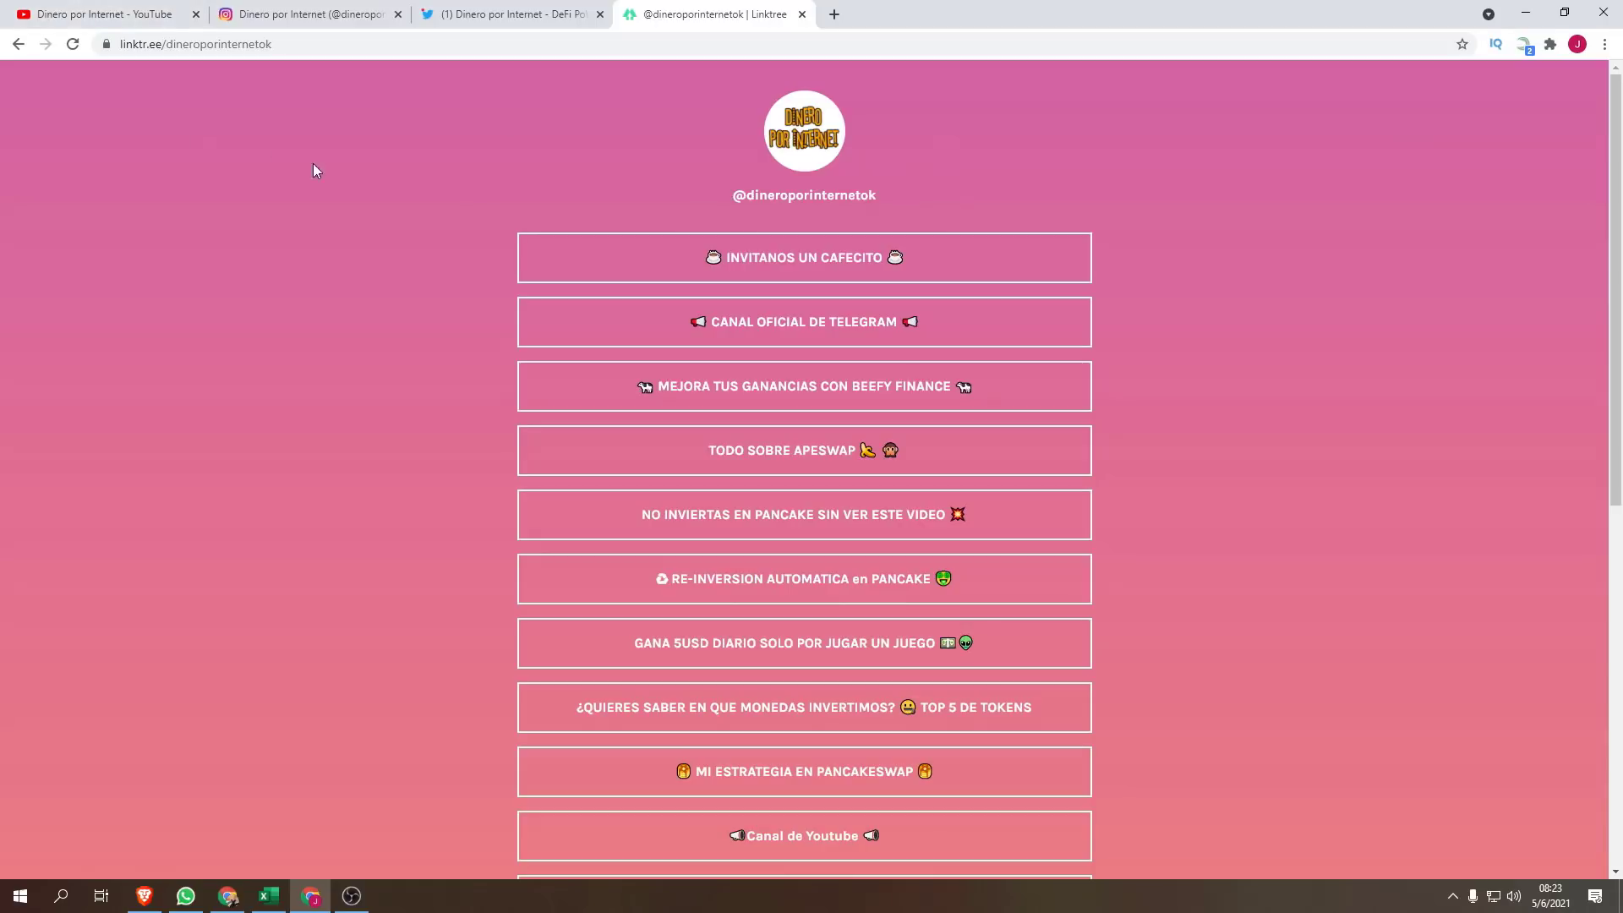
{"action": "left_click", "coordinate": [27, 10]}
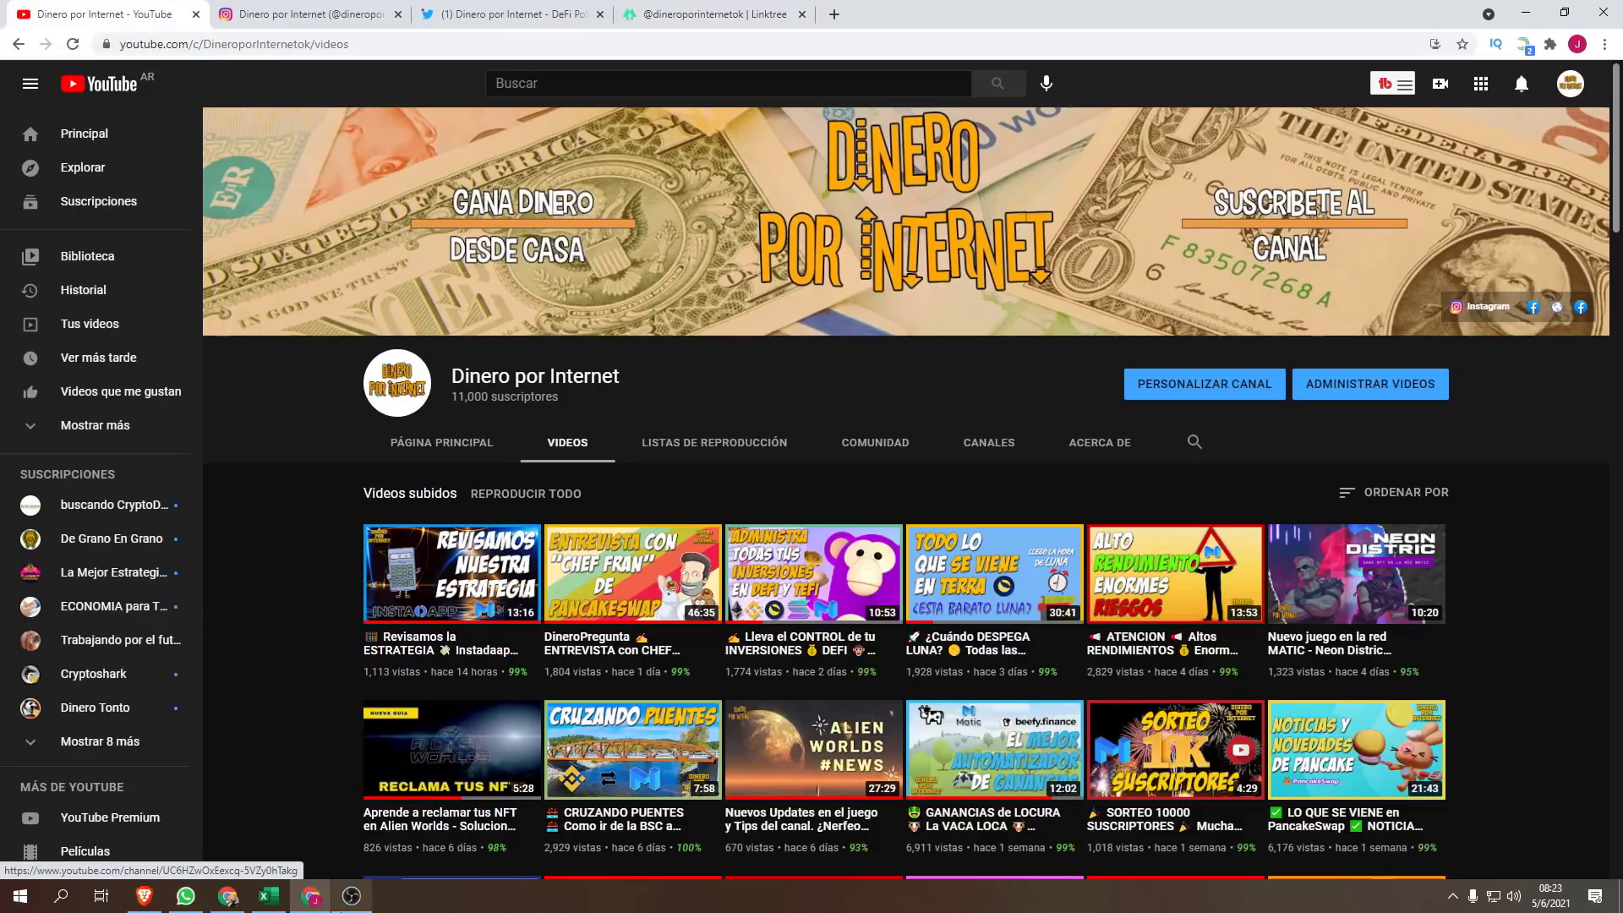
{"action": "mouse_move", "coordinate": [365, 889]}
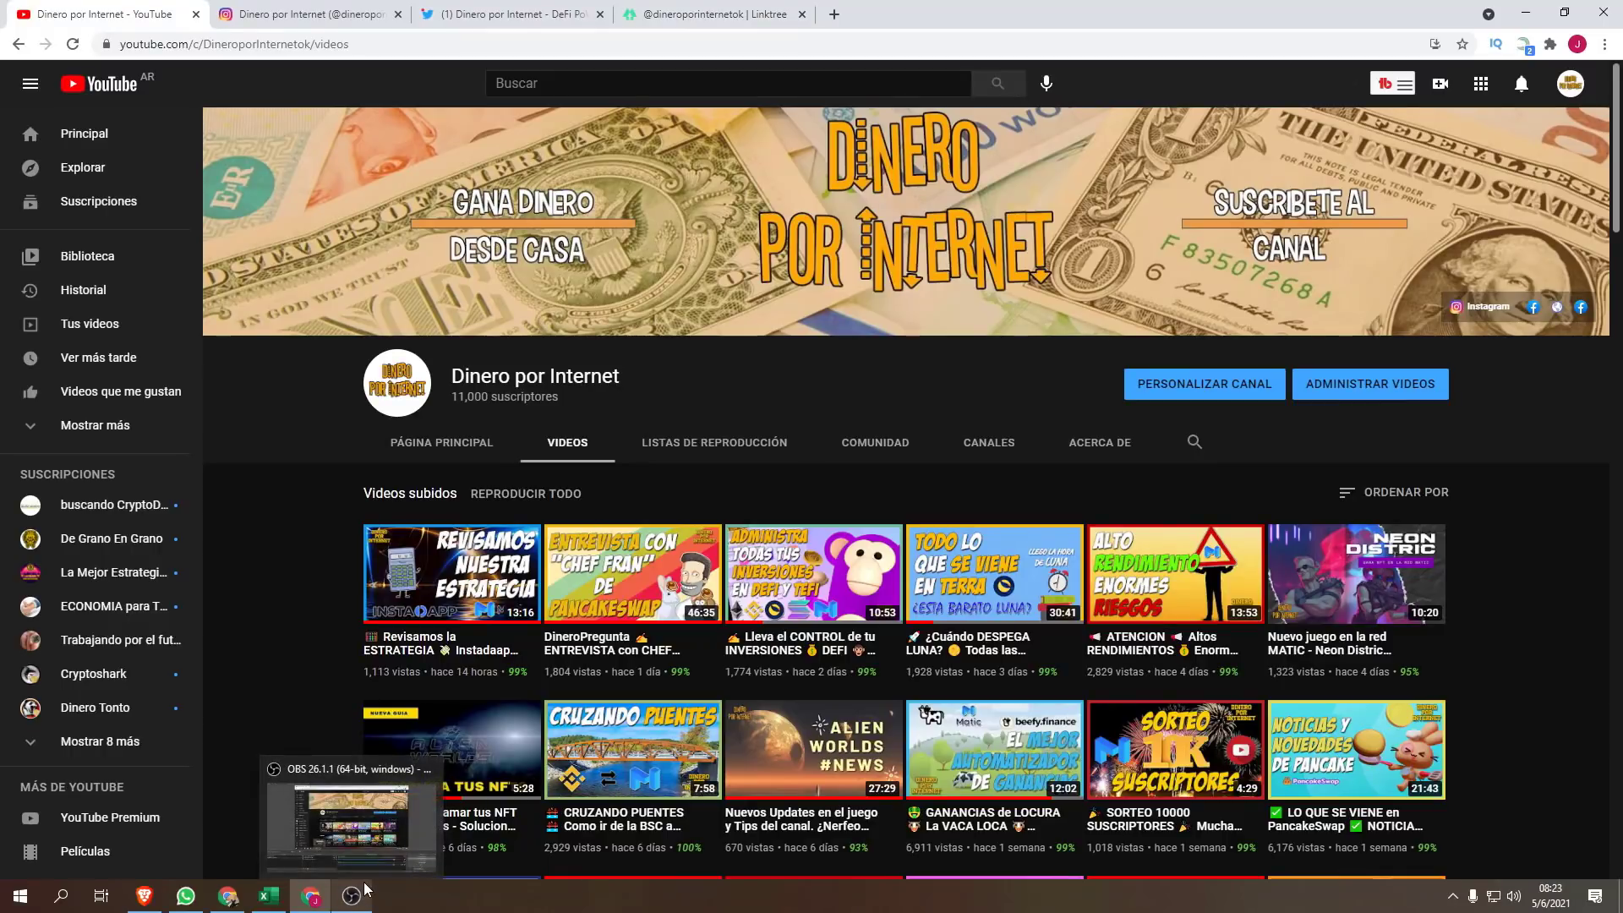